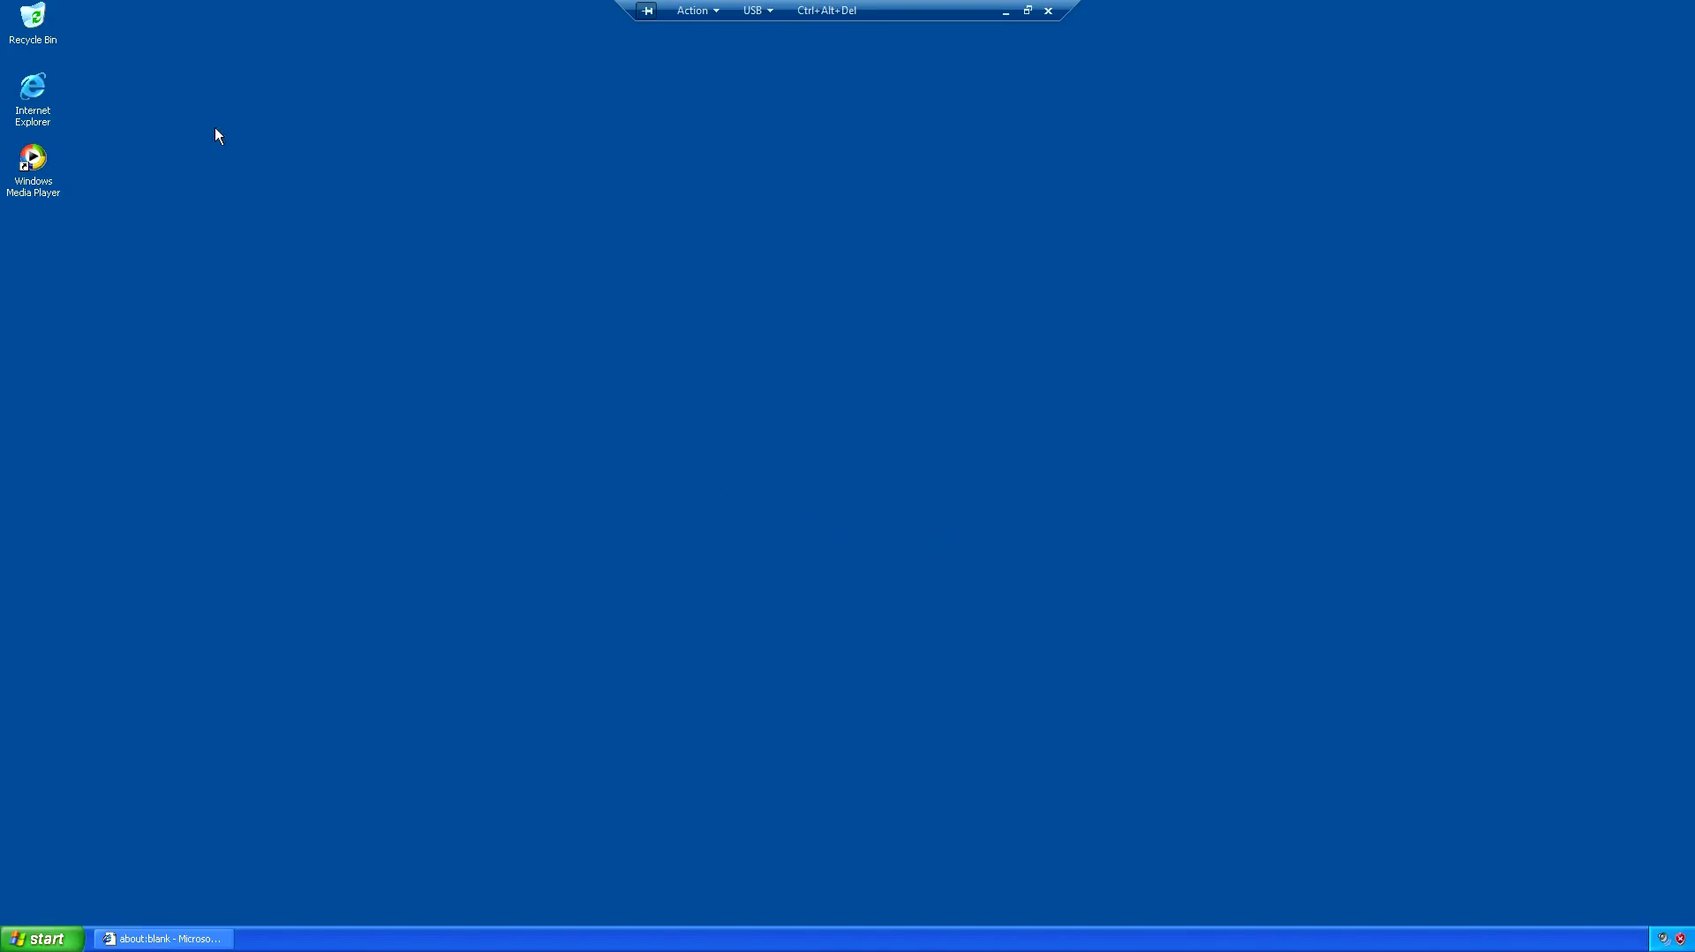
Launch a new Internet Explorer window, then move and enlarge it
double_click(33, 97)
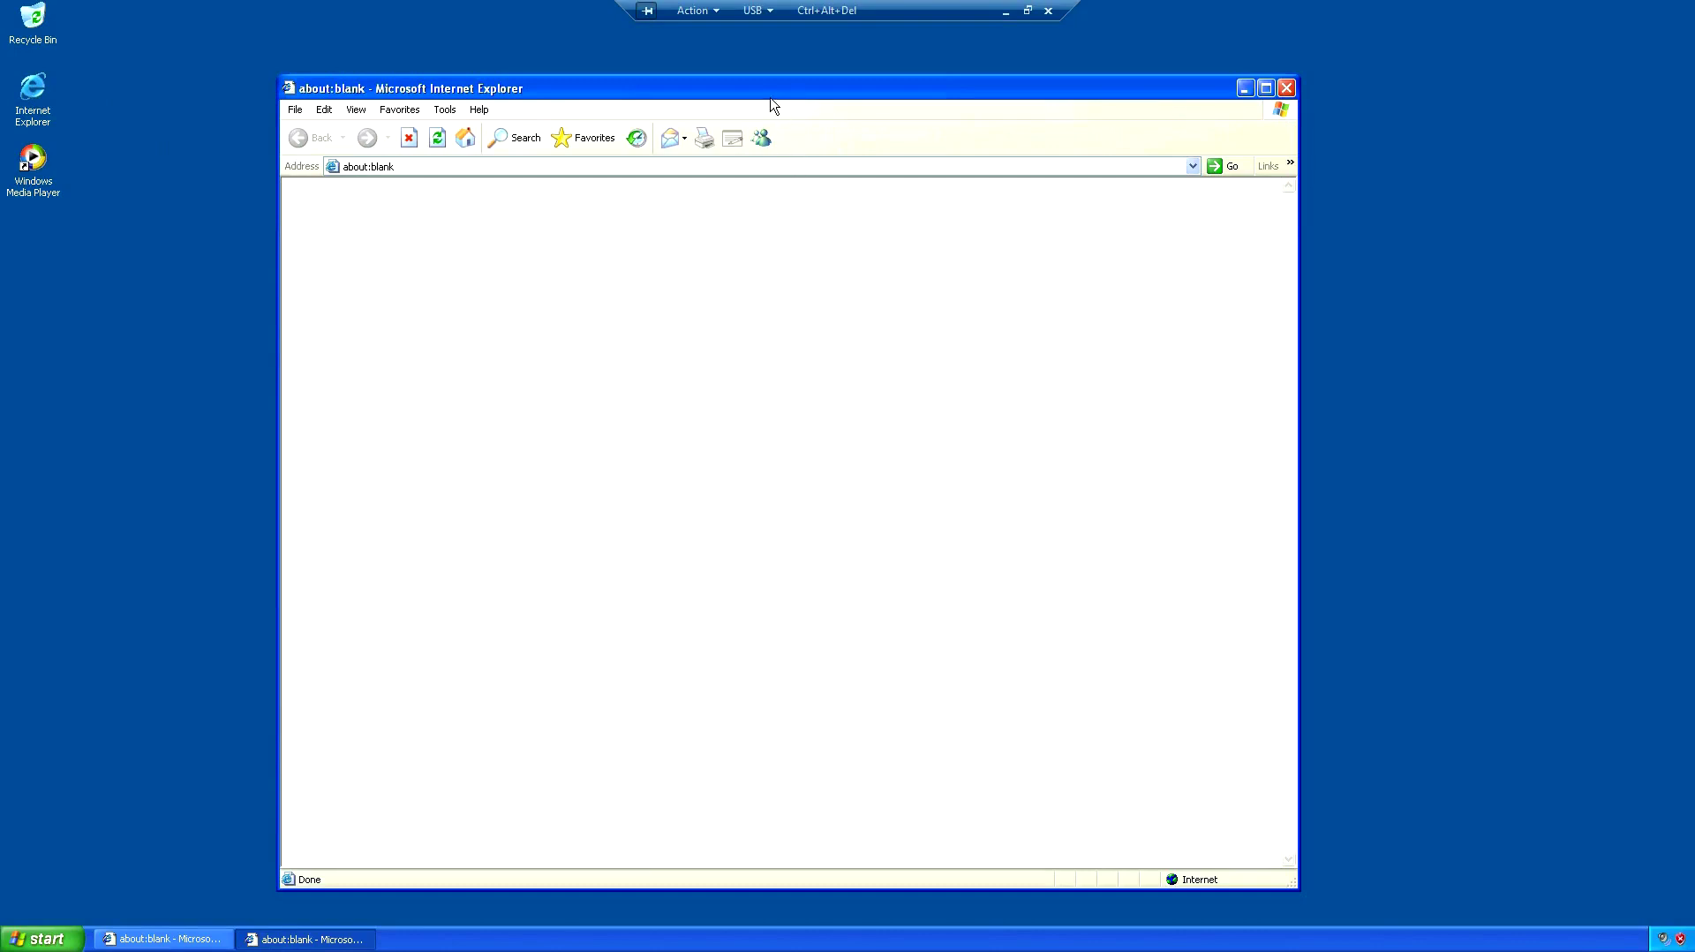
left_click_drag(770, 92, 759, 68)
left_click_drag(1276, 846, 1430, 877)
left_click(596, 143)
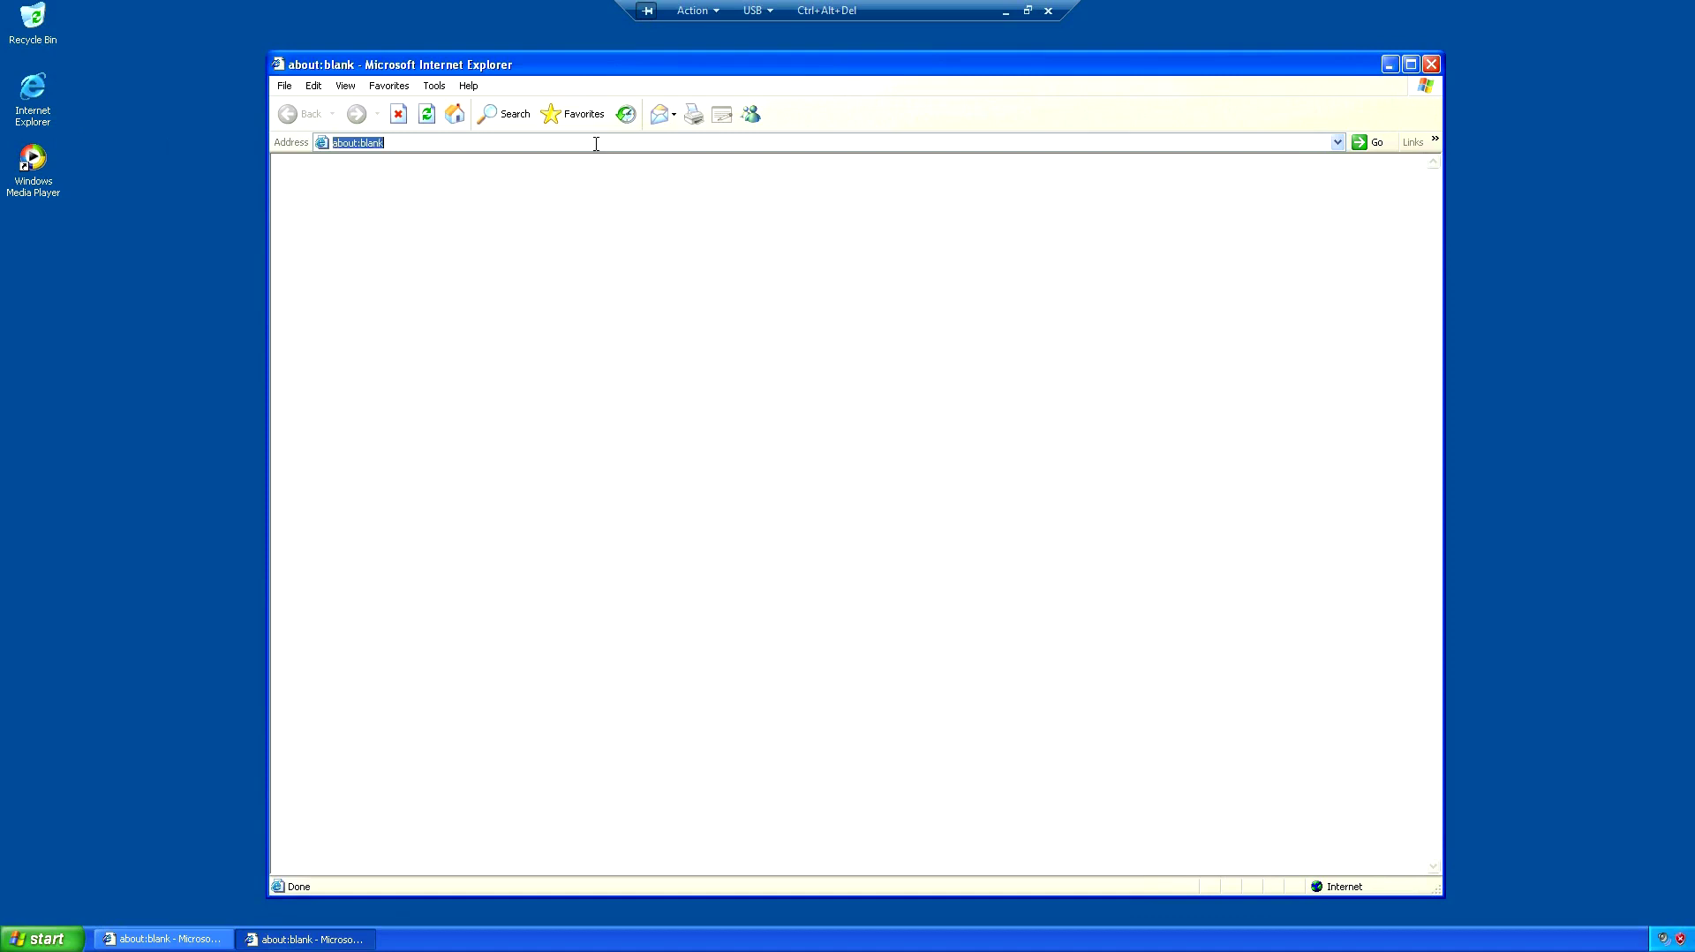
type("192.168.10.181")
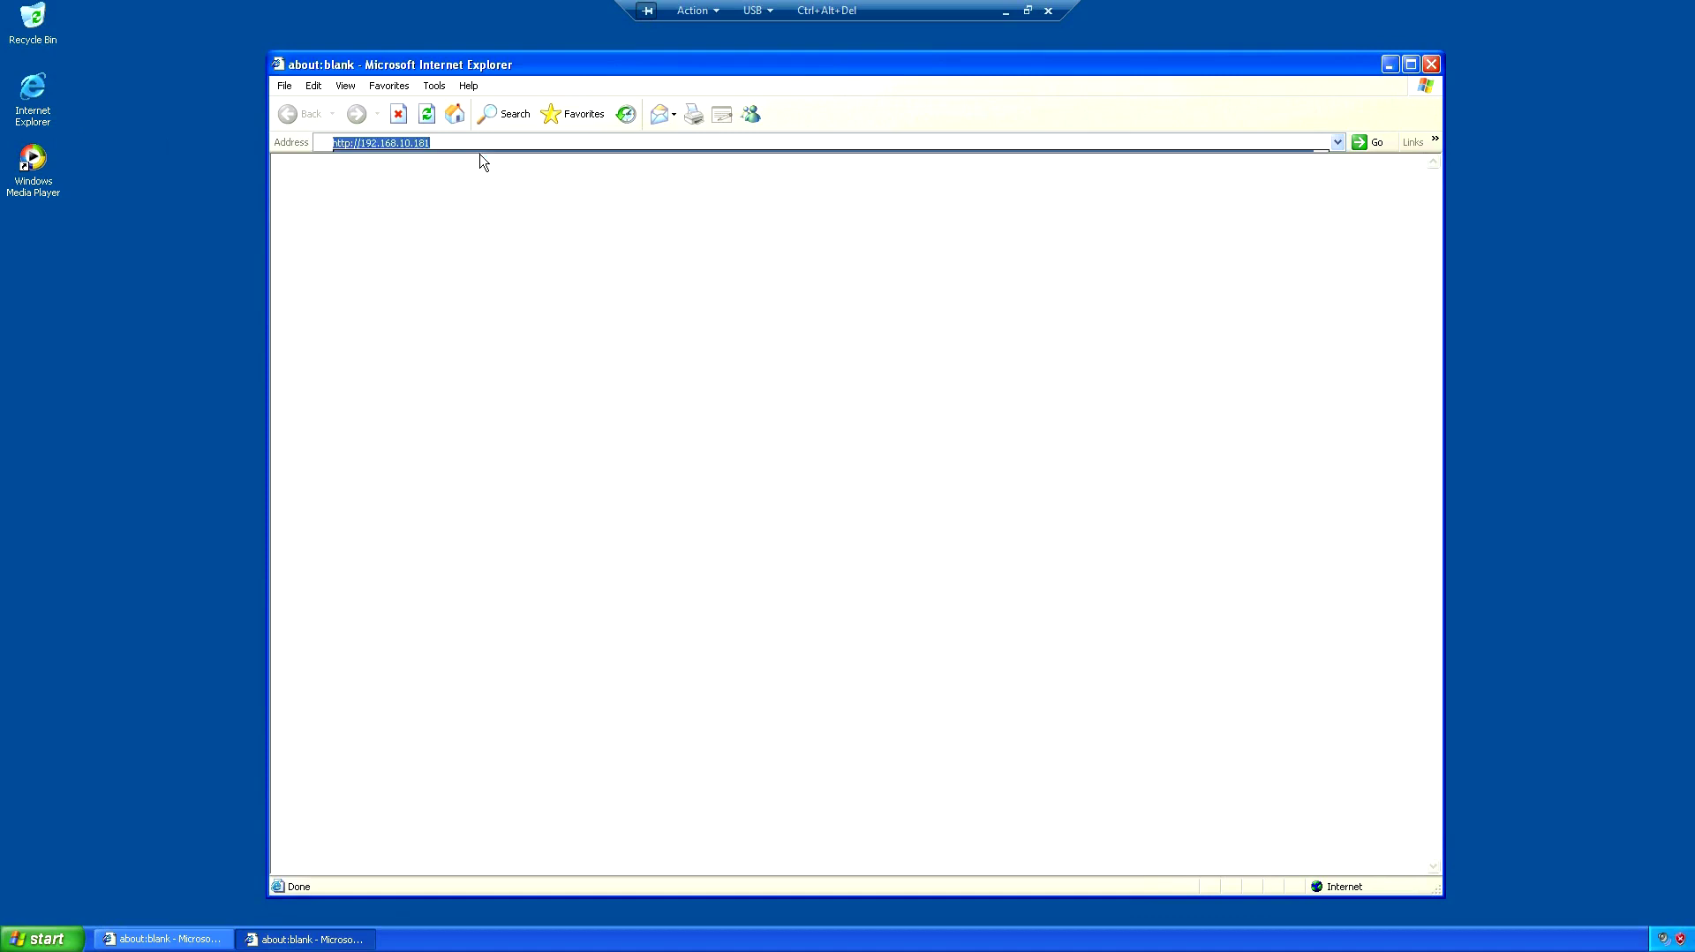
left_click(482, 158)
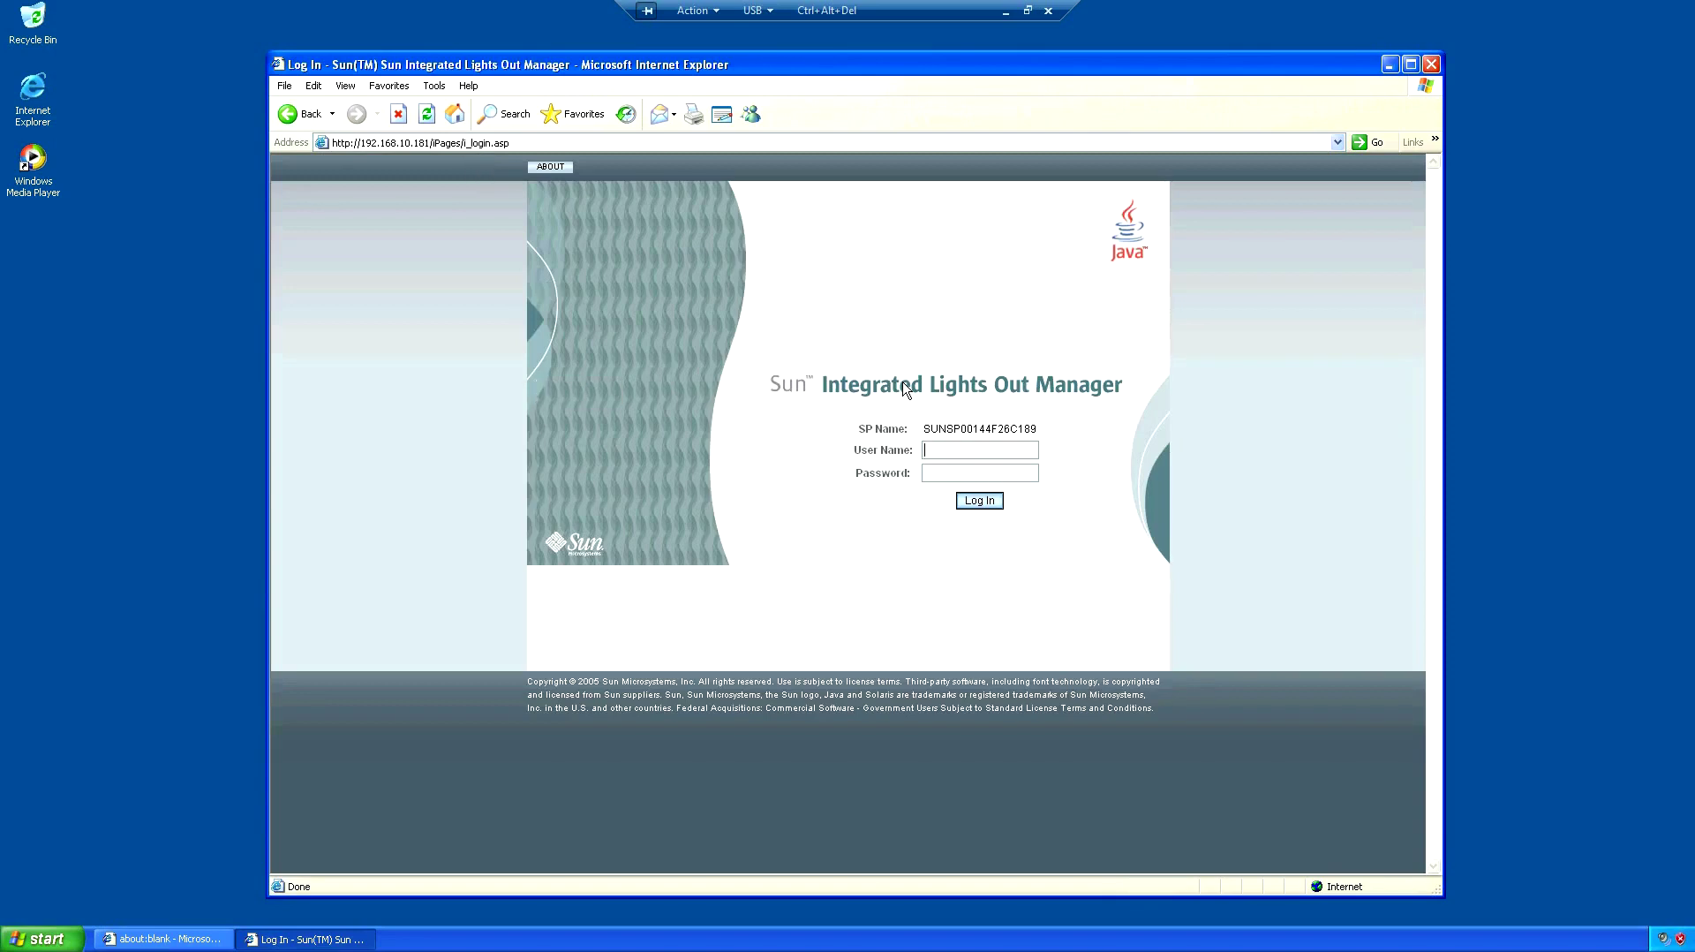
Sign in with the administrator user name and password, declining to save the password
left_click(961, 454)
type("••")
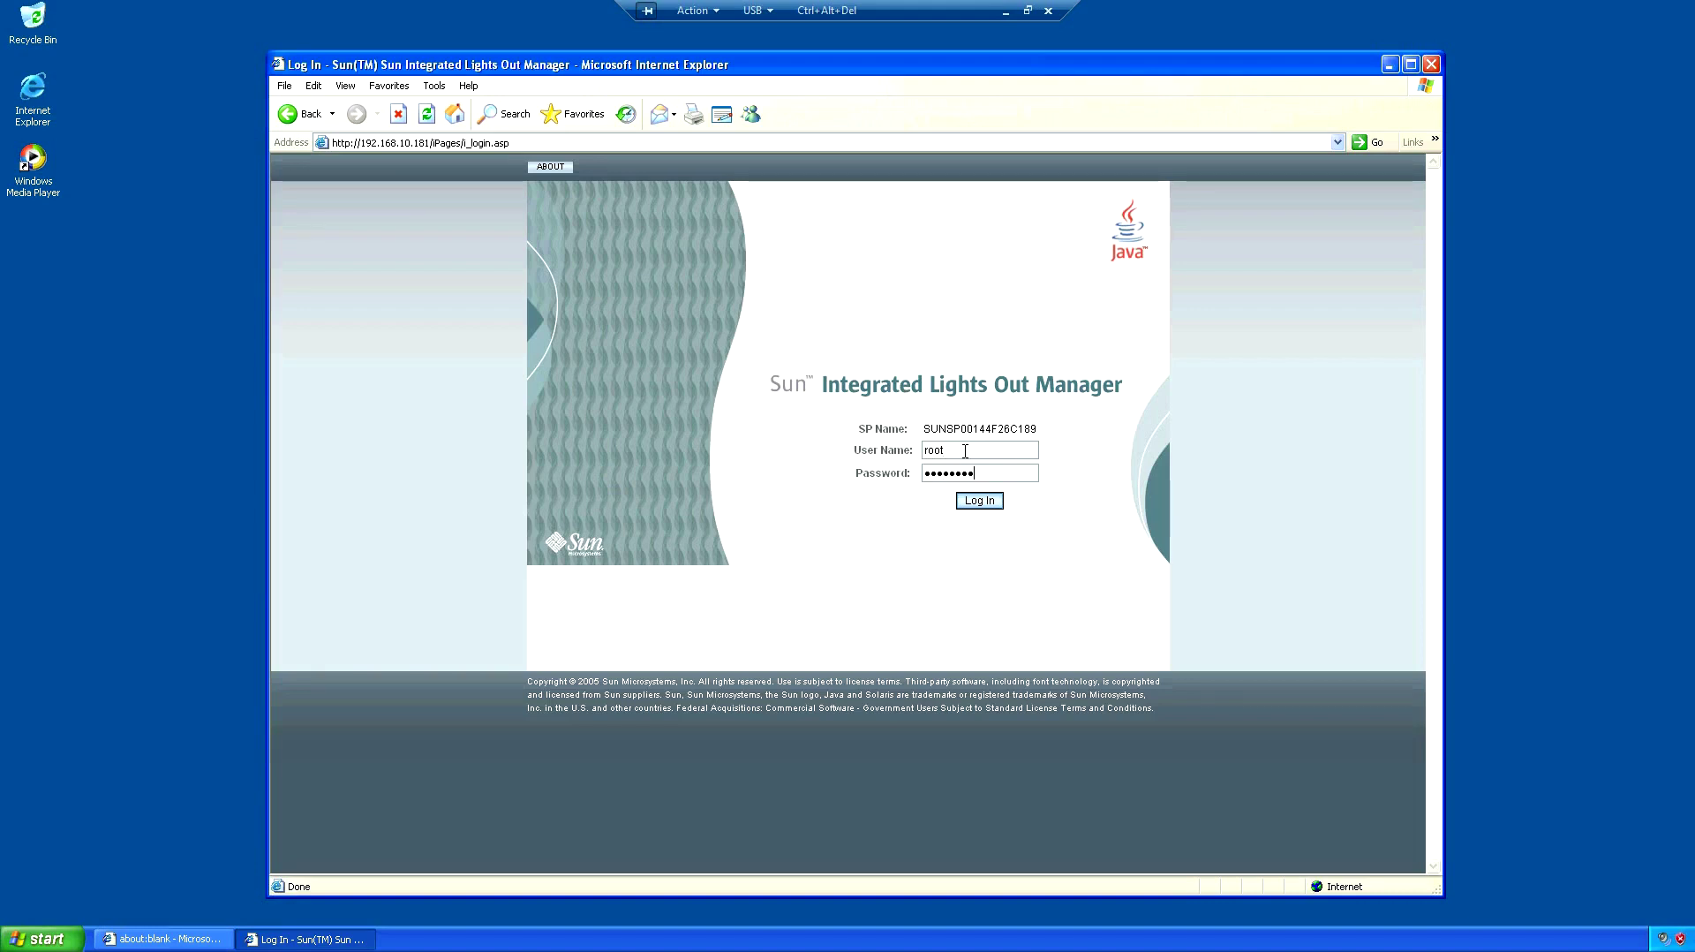
left_click(981, 500)
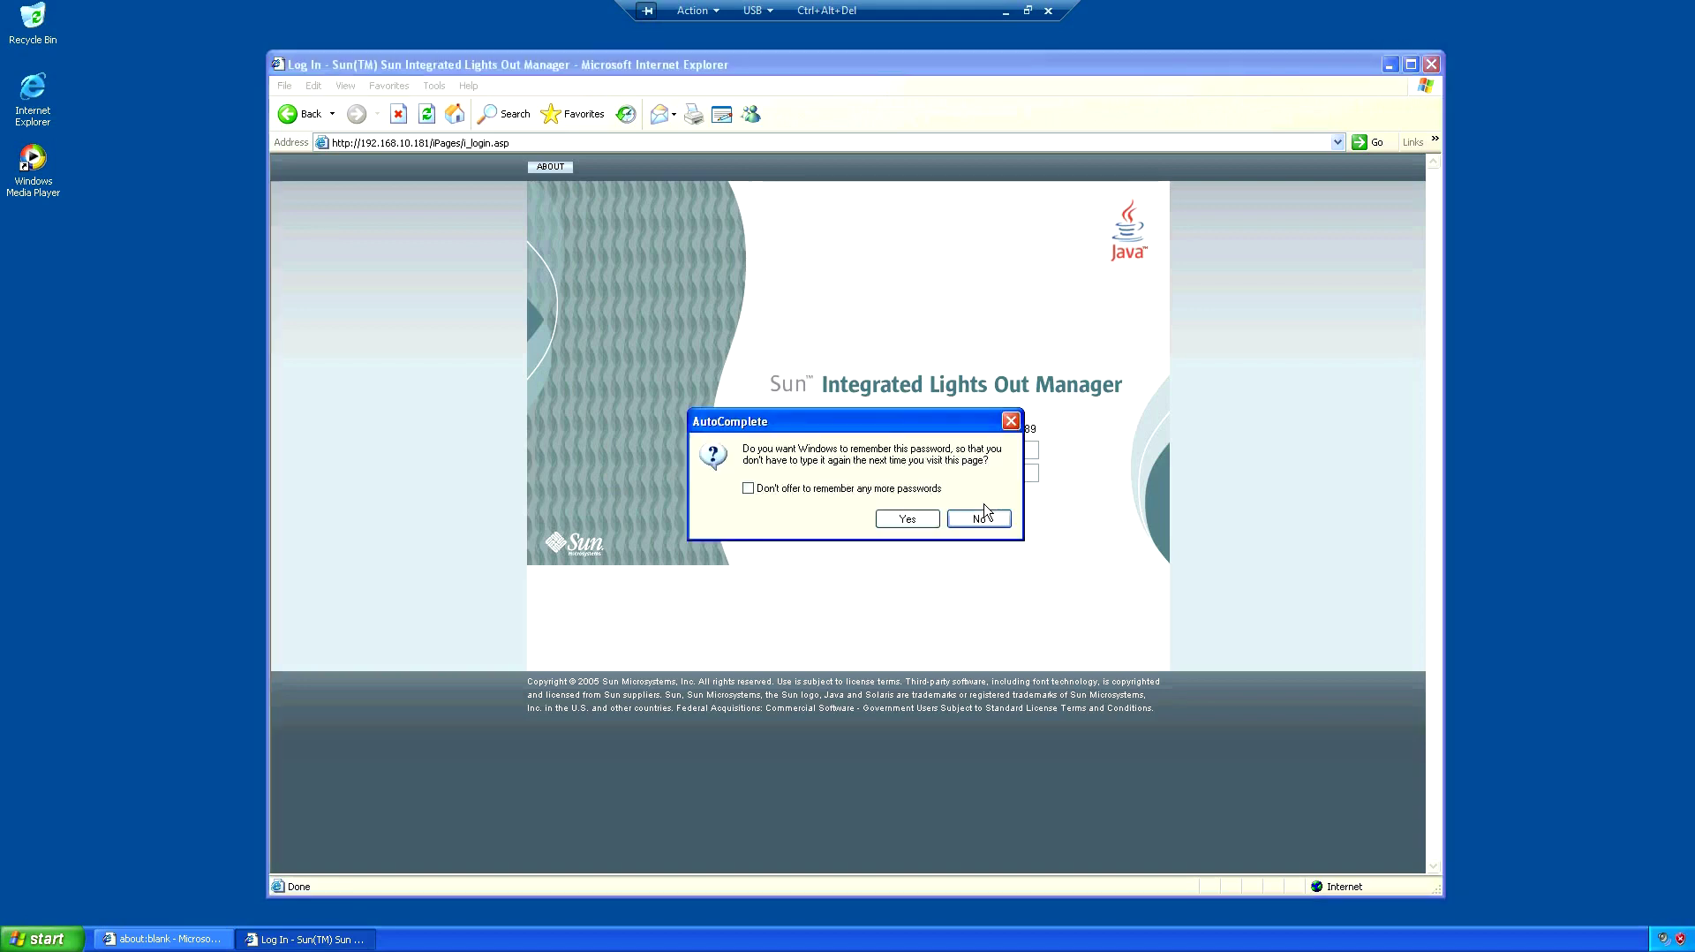
left_click(932, 521)
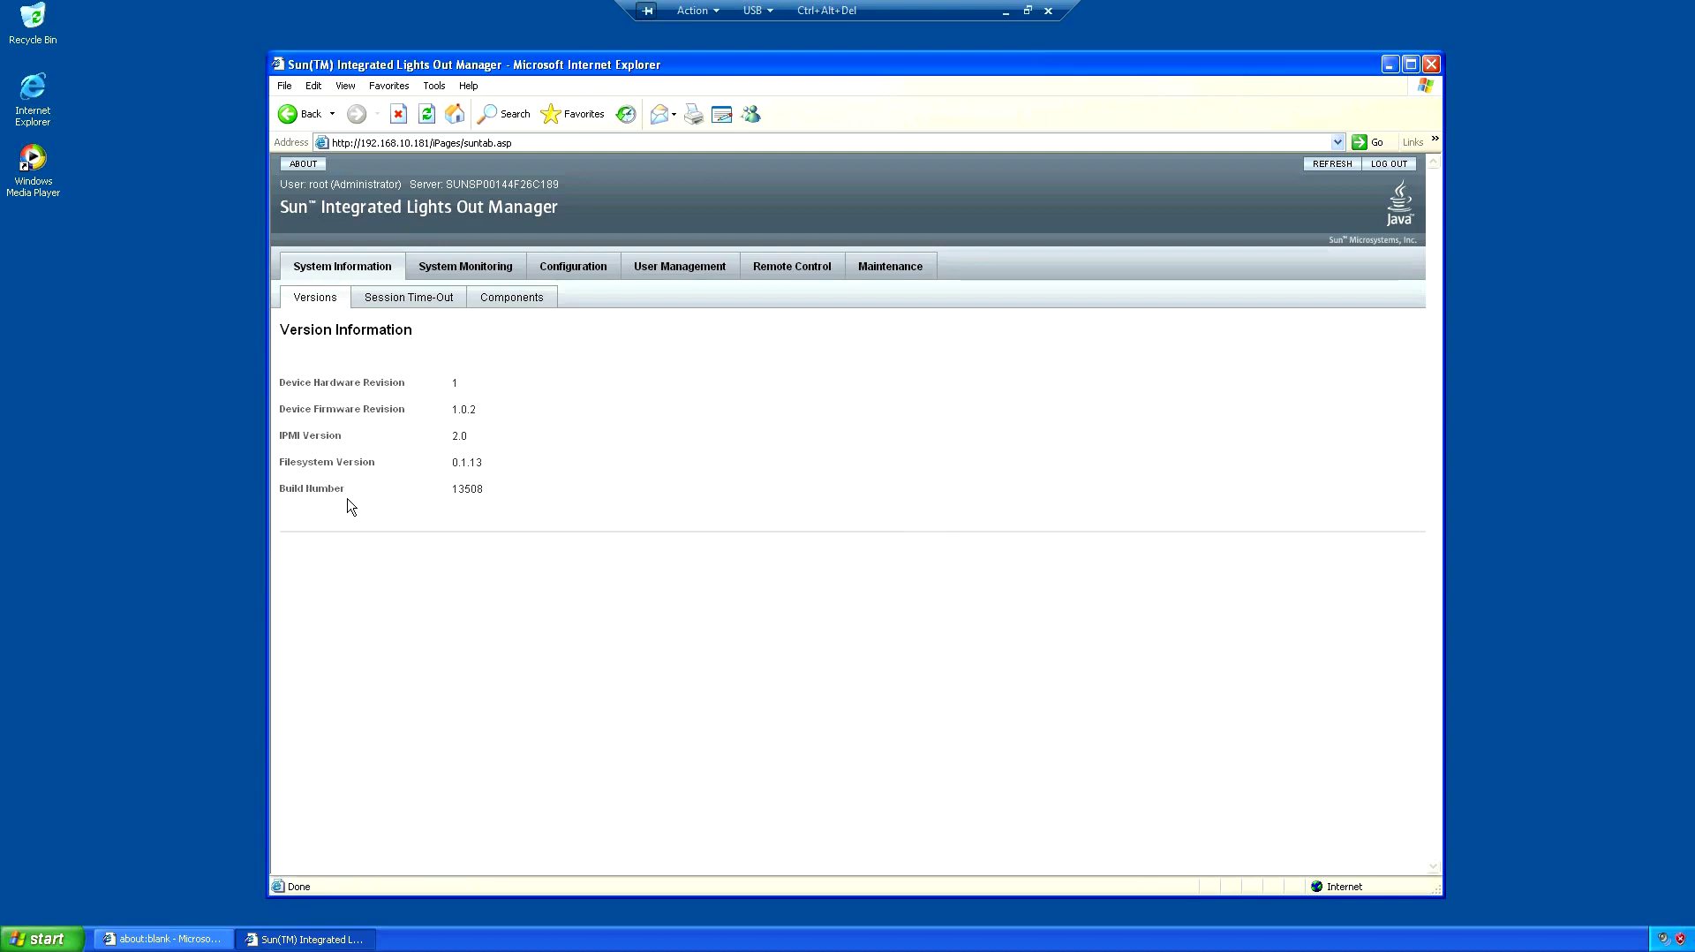
Confirm the session timeout stays at 15 minutes, then view replaceable component information
left_click(418, 302)
left_click(611, 436)
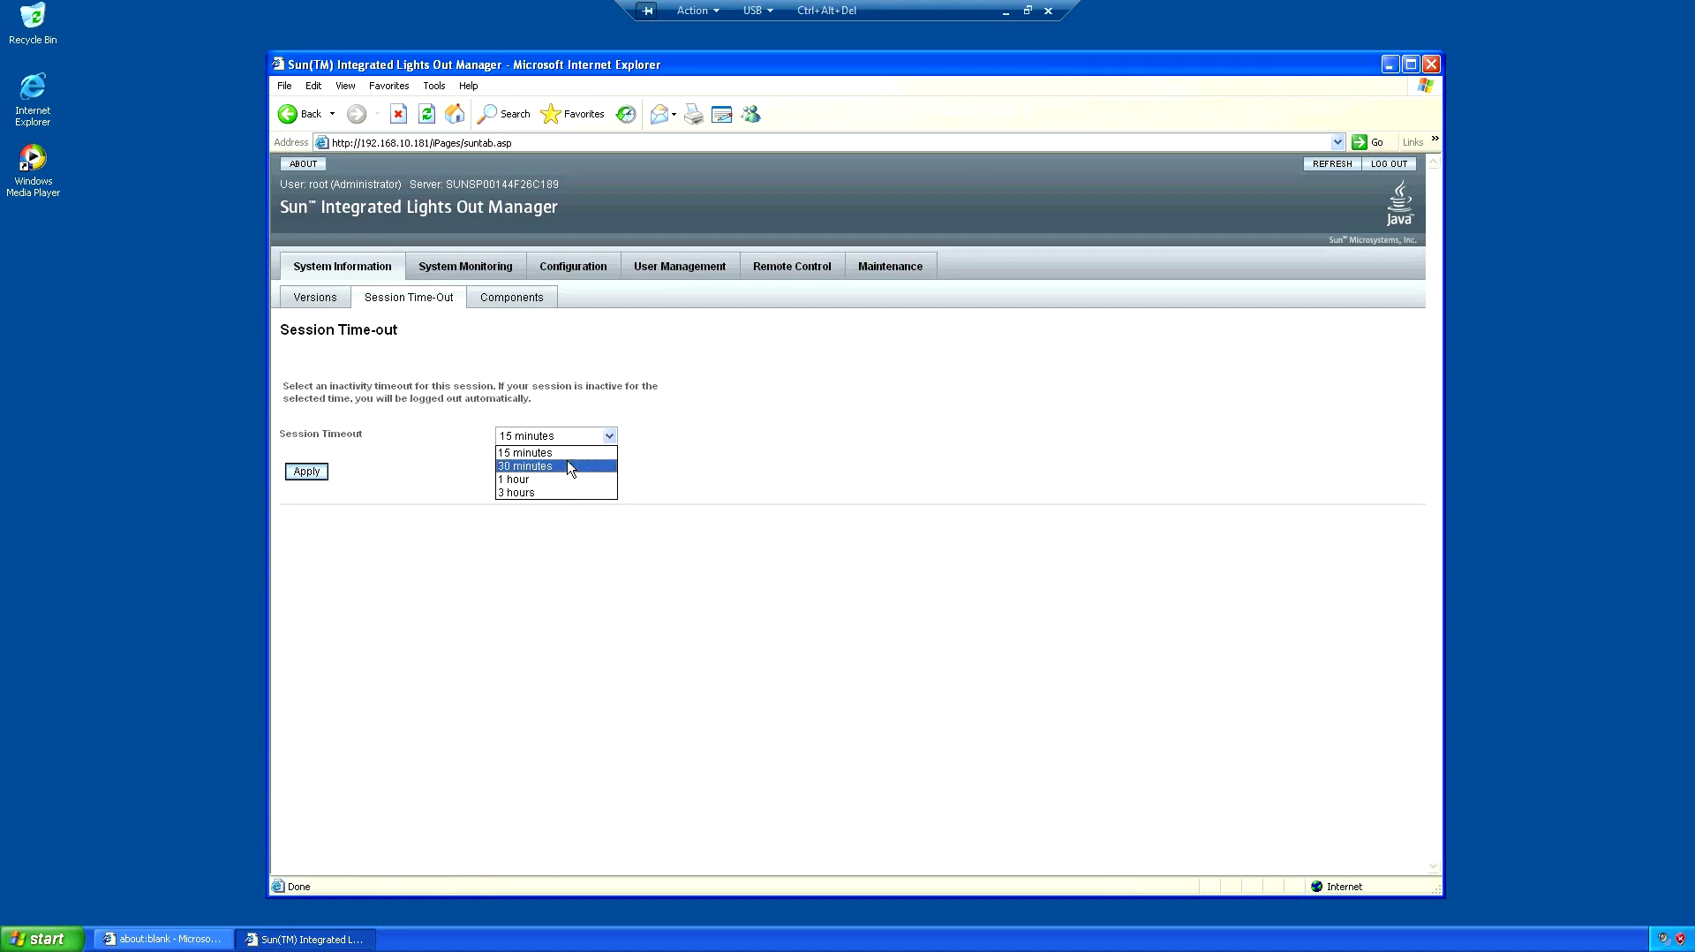
left_click(578, 389)
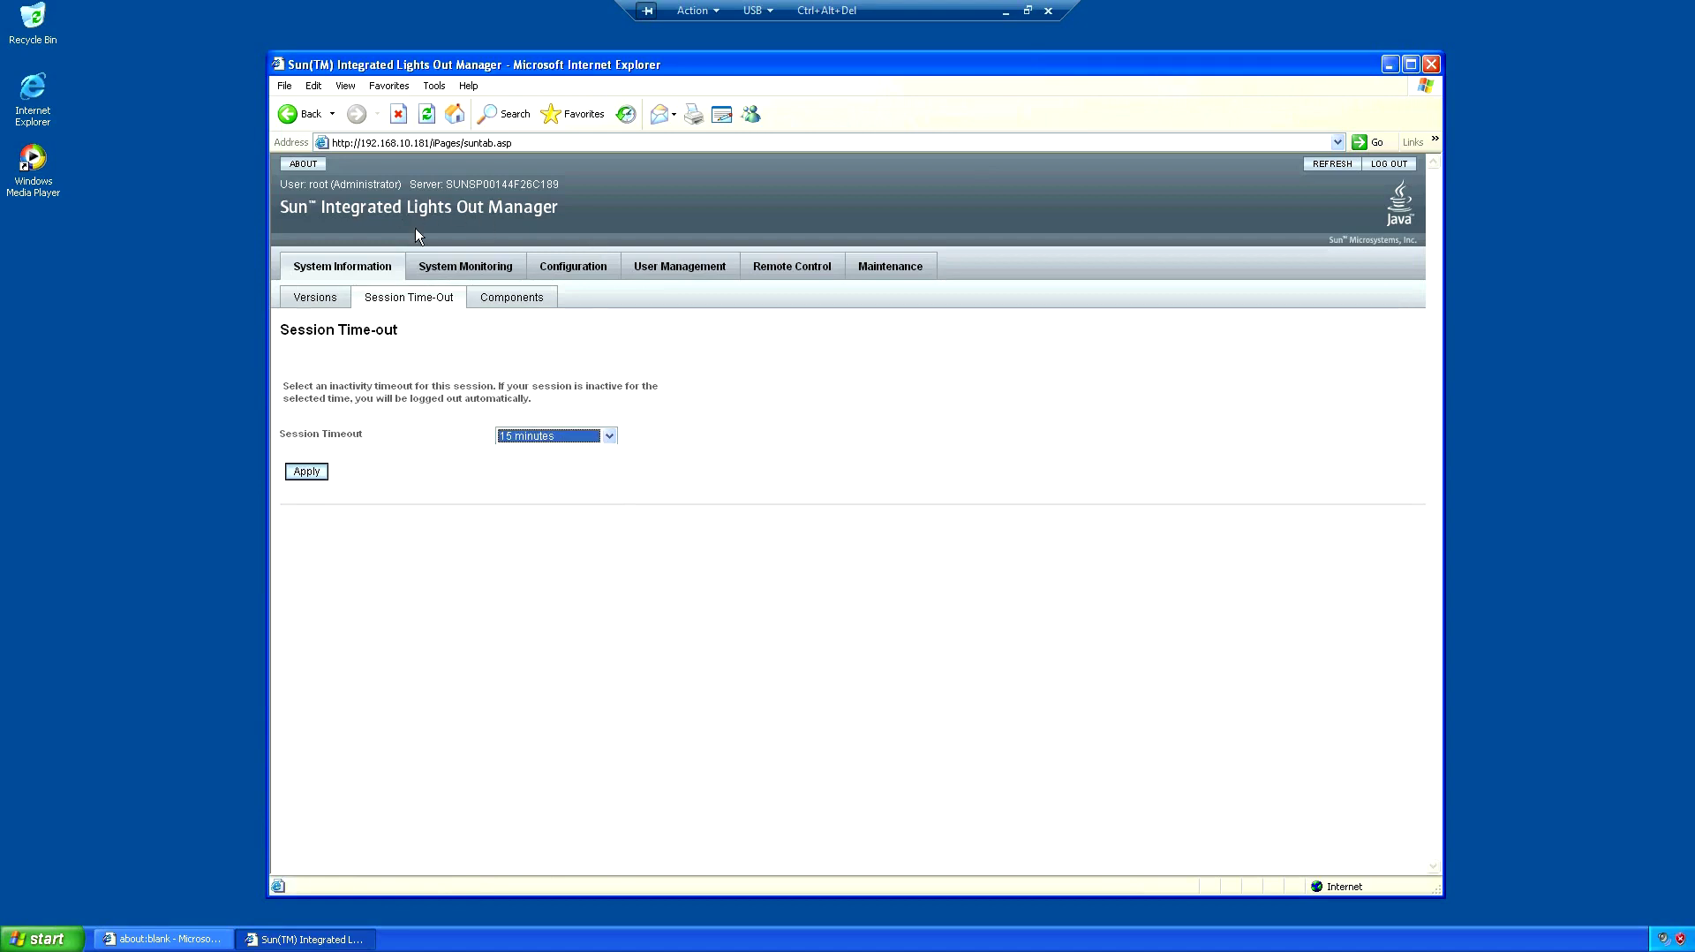
left_click(516, 293)
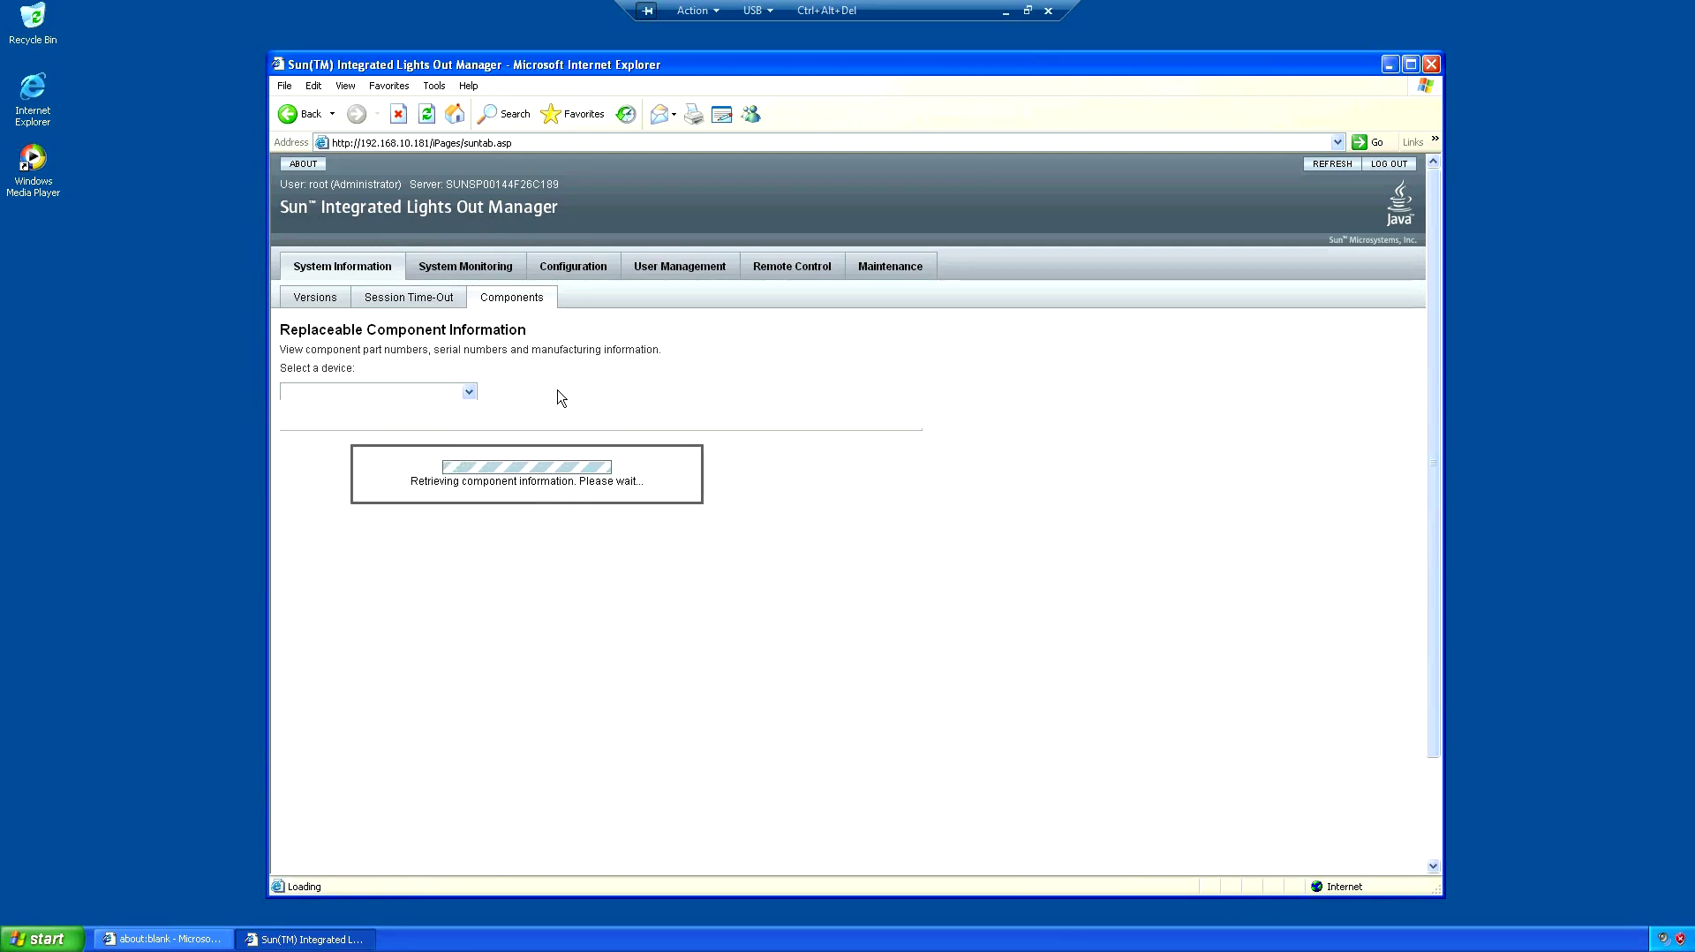
Show component details for mb.fru, processor p2.fru and Micron memory module p3.d2.fru
left_click(470, 393)
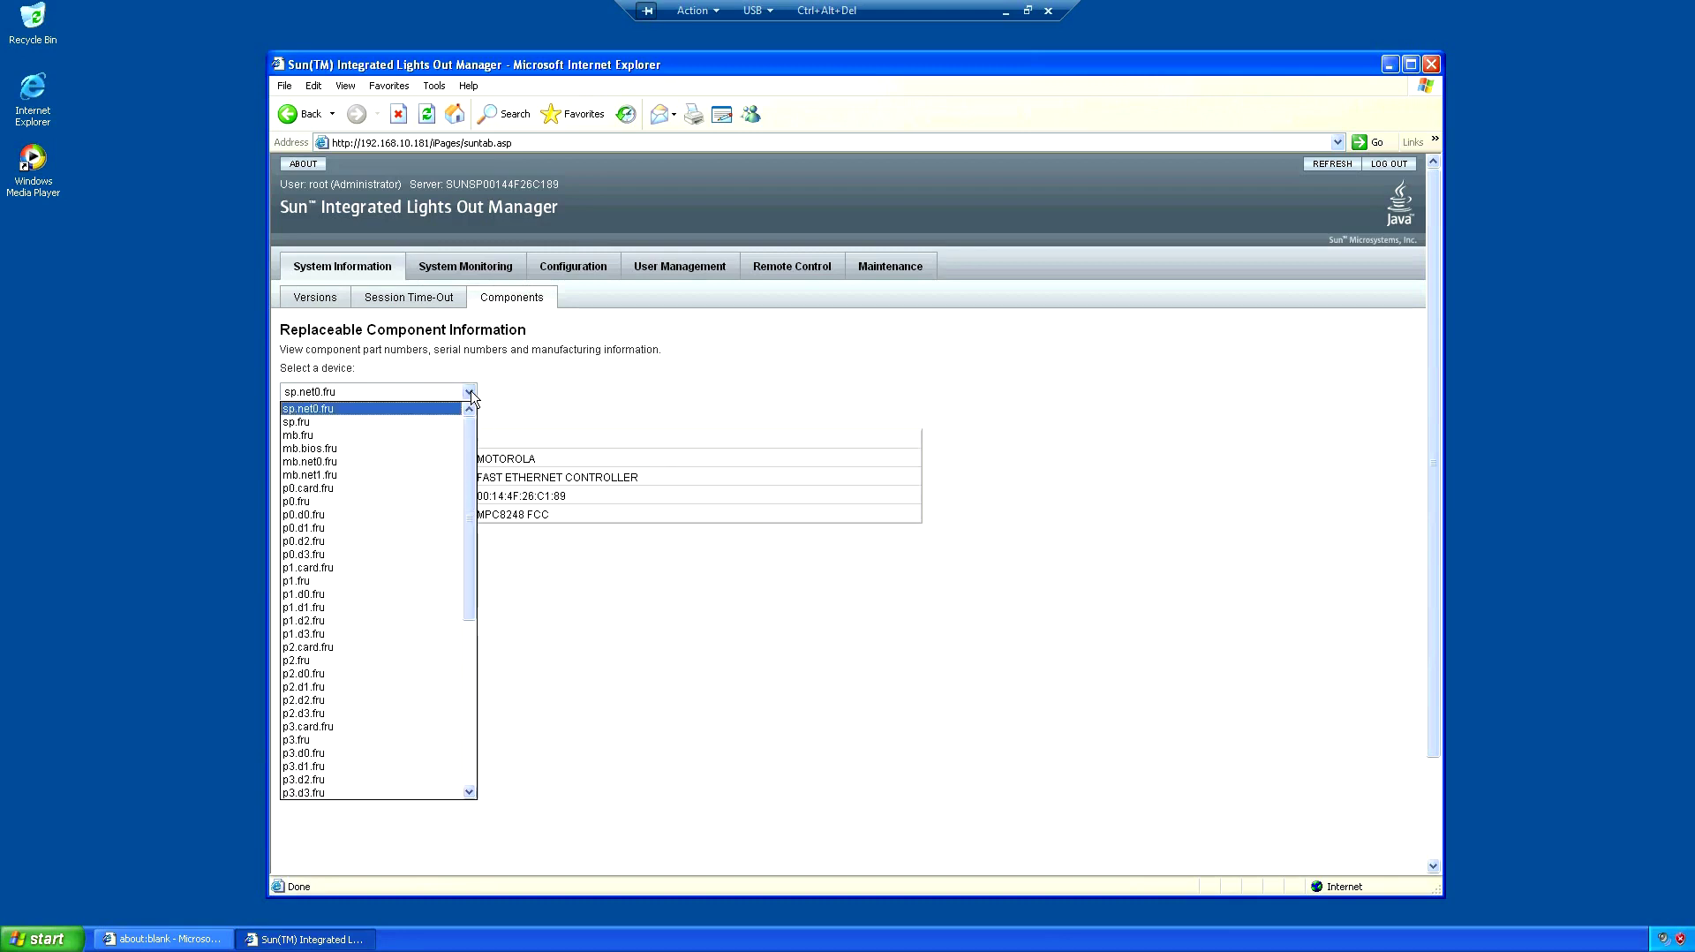
left_click(402, 435)
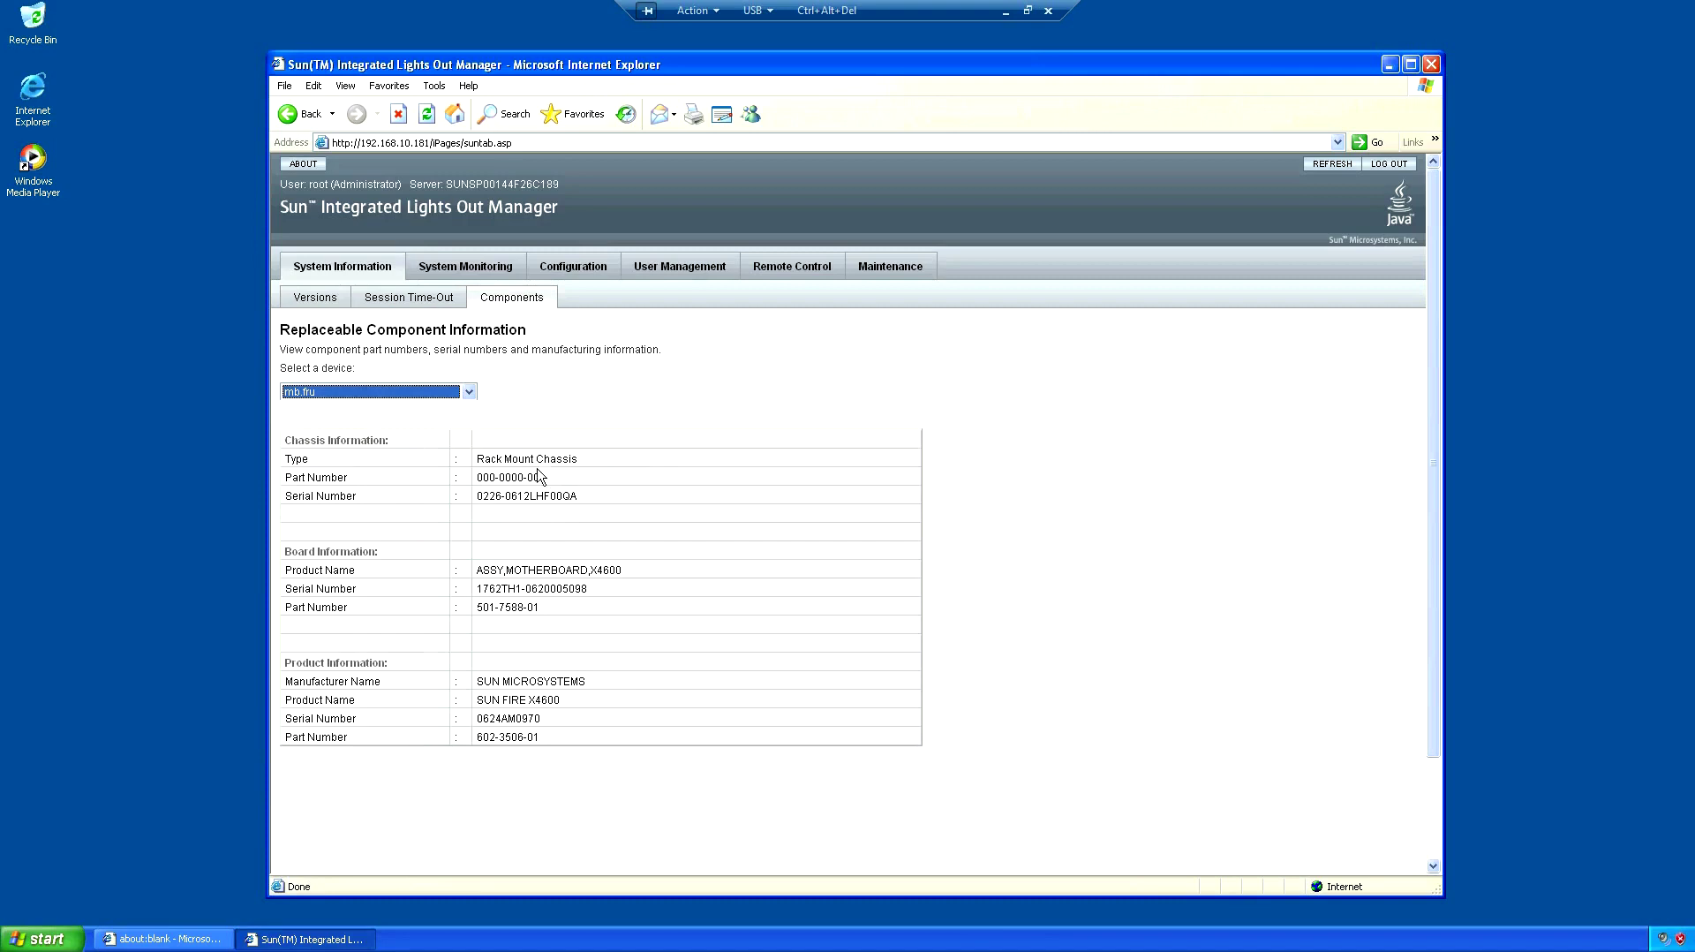
left_click(466, 394)
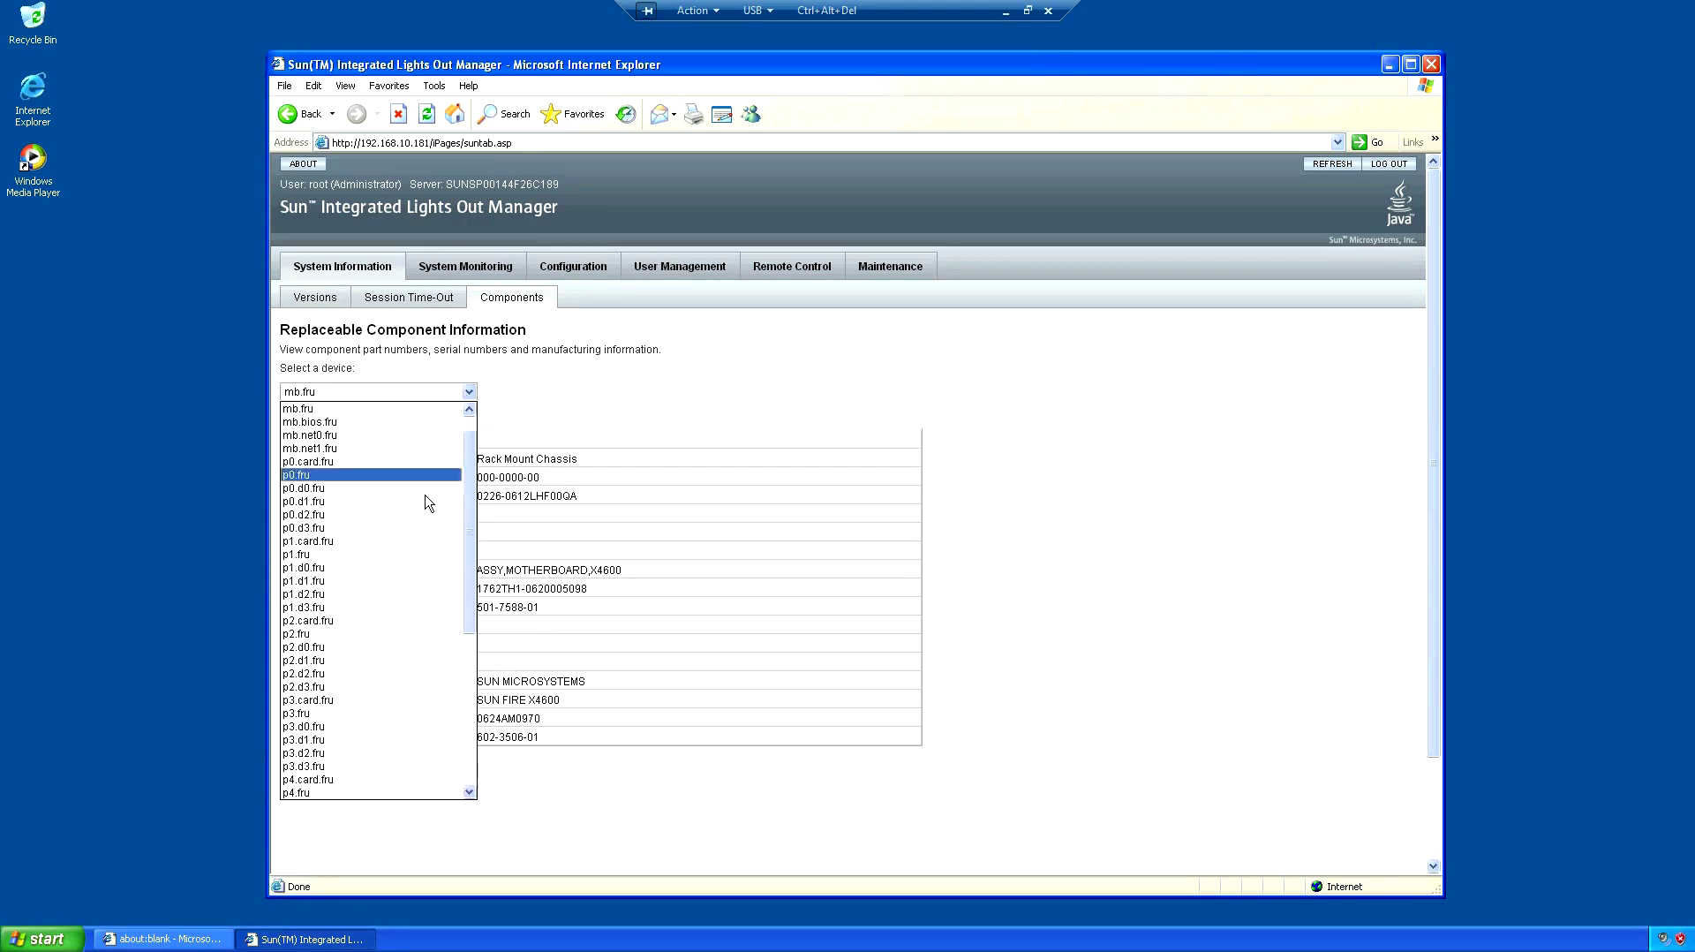
left_click(386, 637)
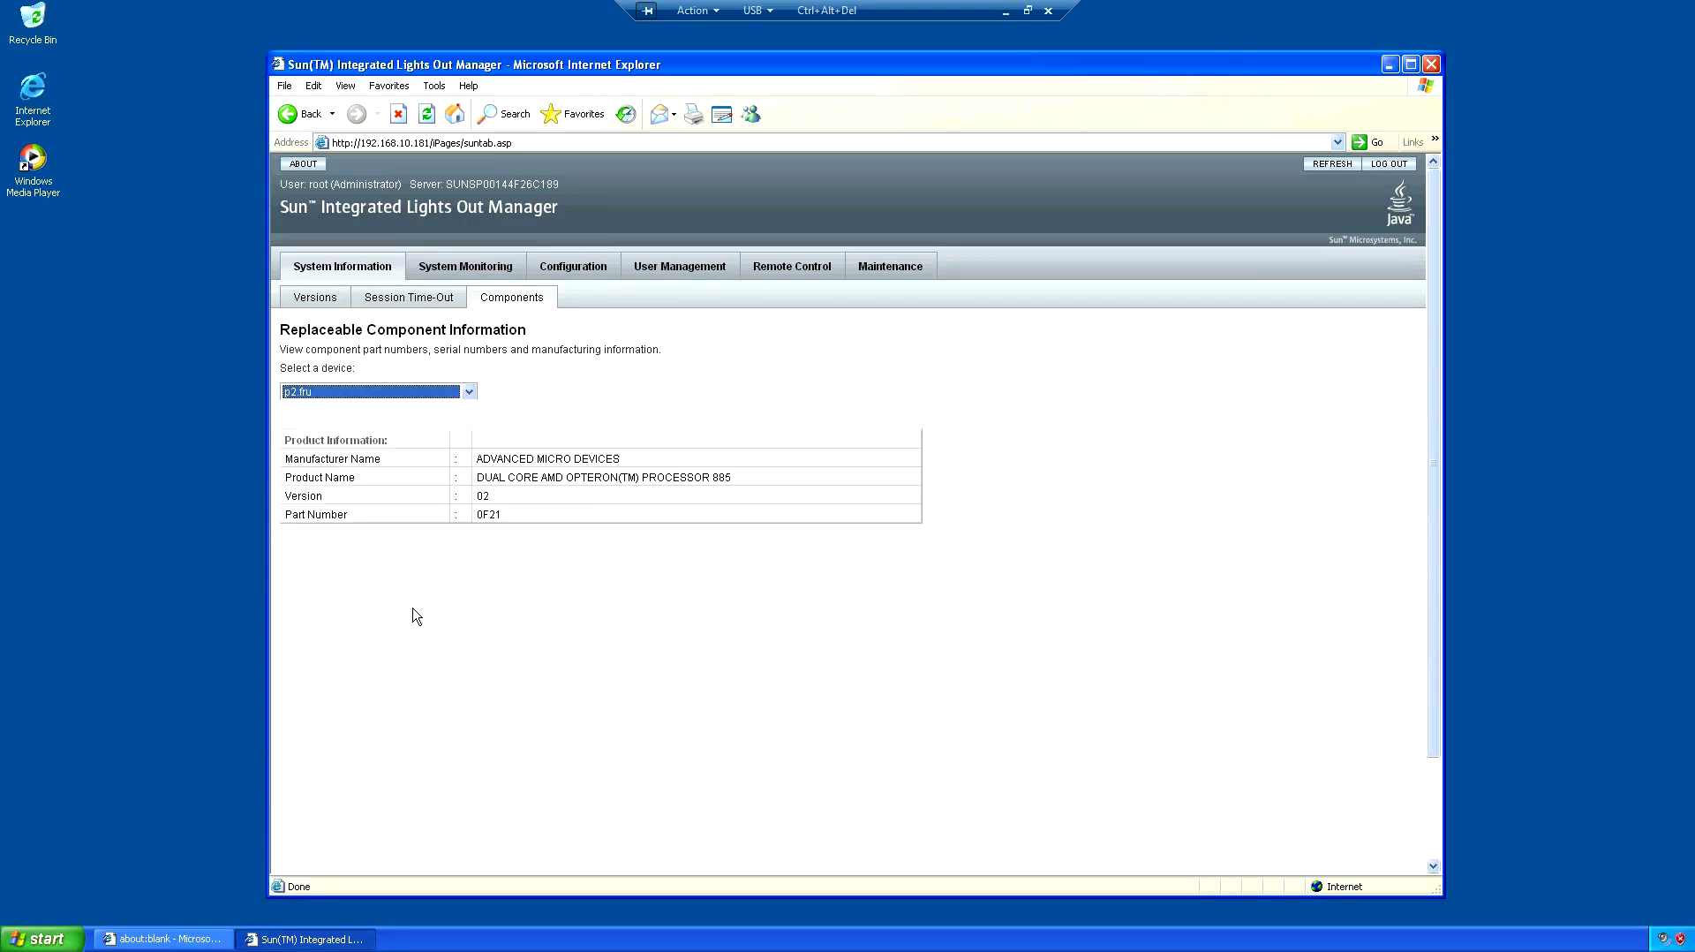
left_click(469, 391)
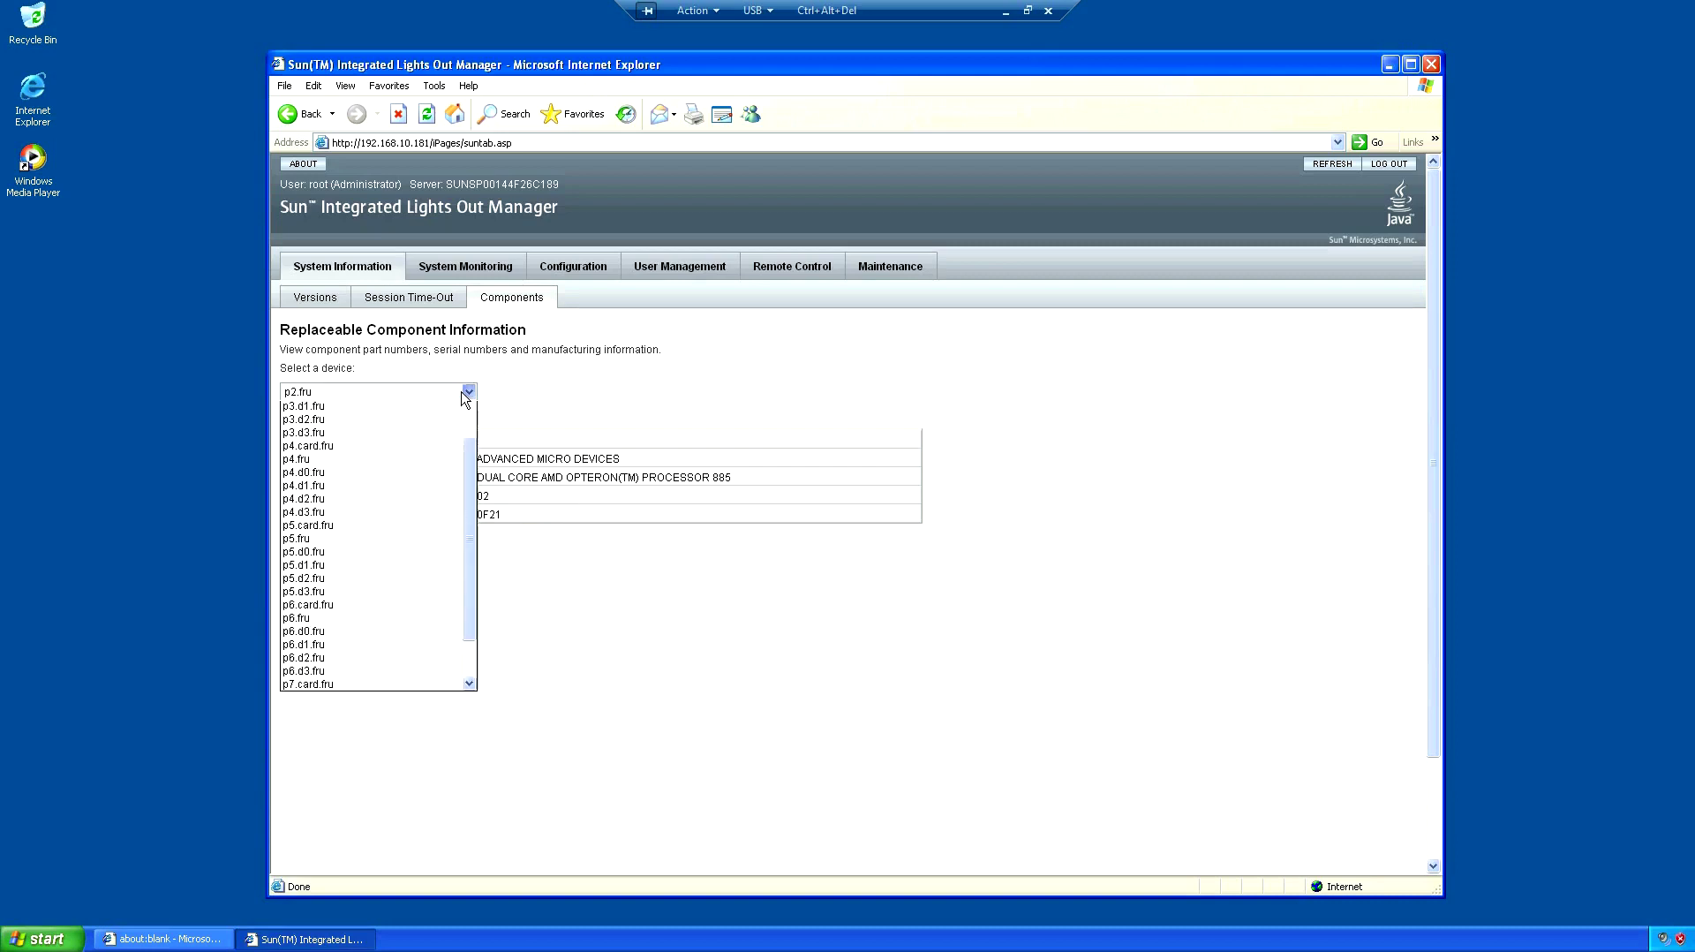
left_click(393, 531)
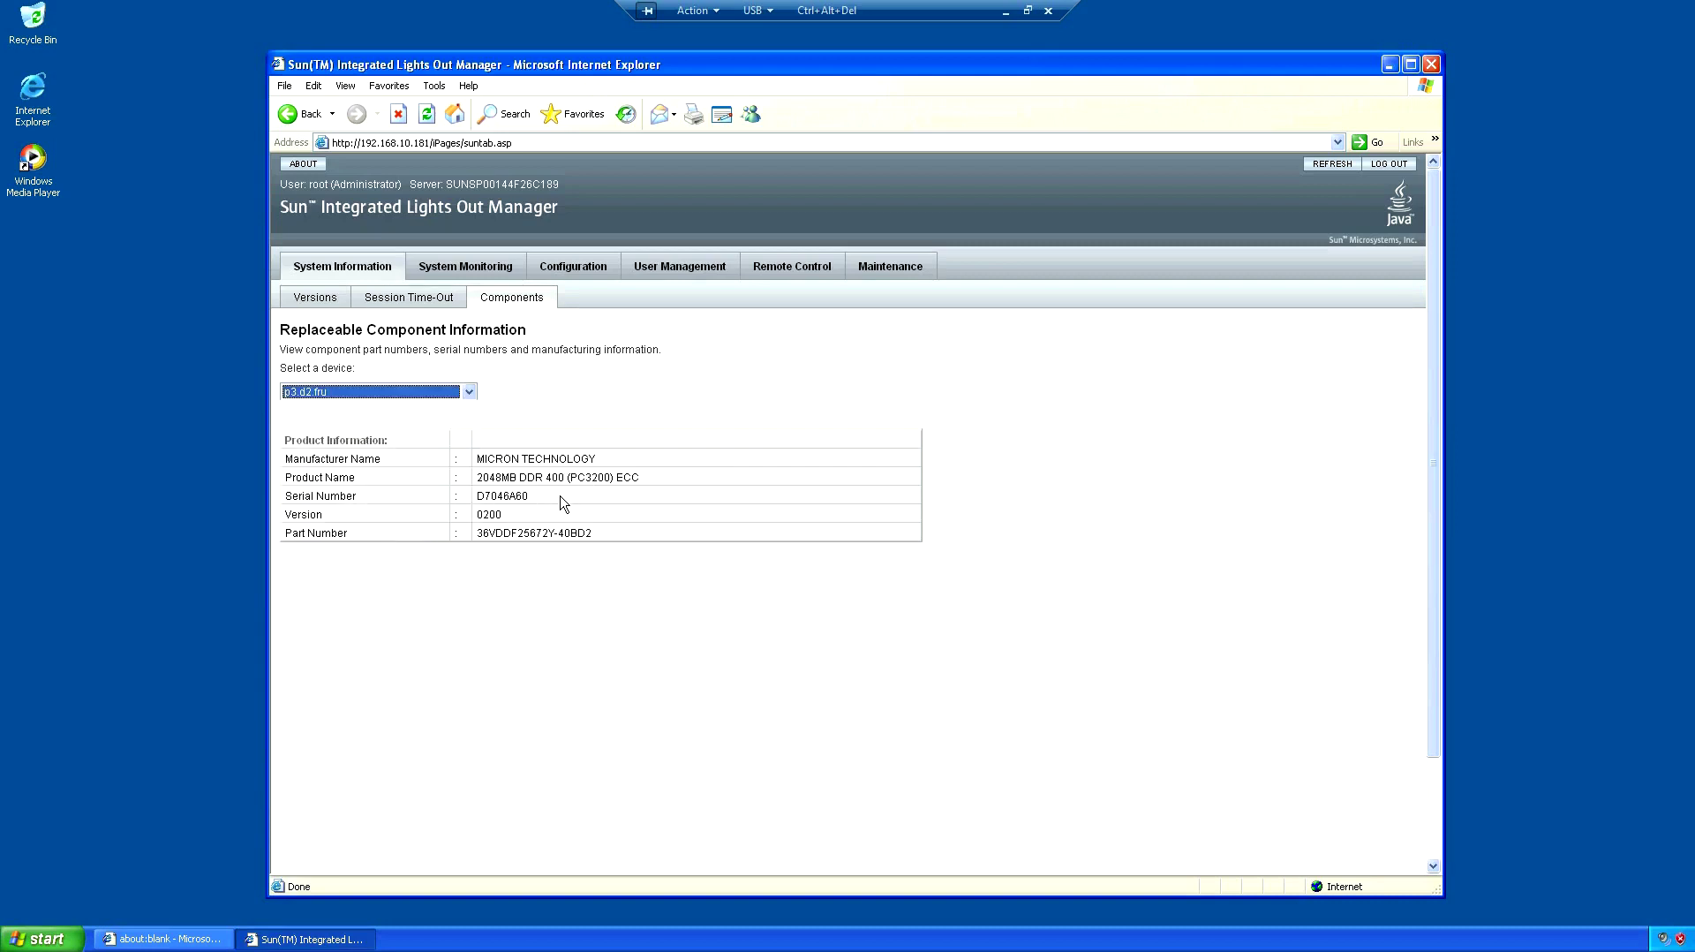
left_click(451, 265)
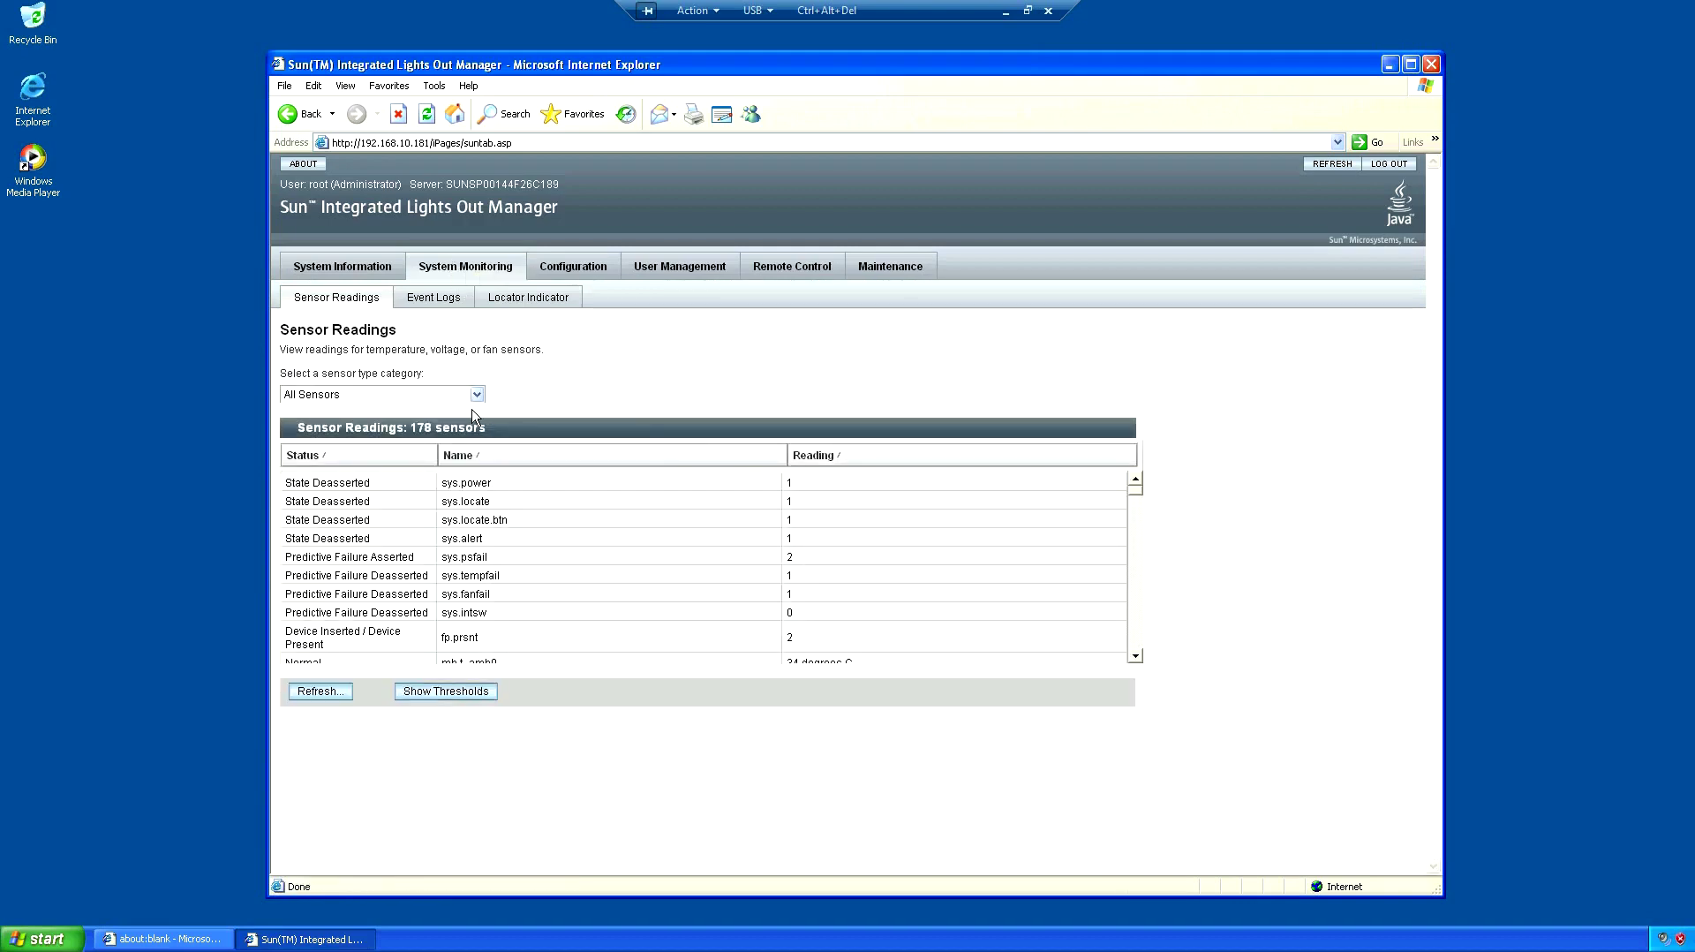
Filter sensor readings by Temperature, then Voltage, then Fan Sensors, listing 8 fans
mouse_move(1139, 497)
left_mouse_down()
mouse_move(1139, 645)
mouse_move(1146, 493)
left_mouse_up()
left_click(477, 394)
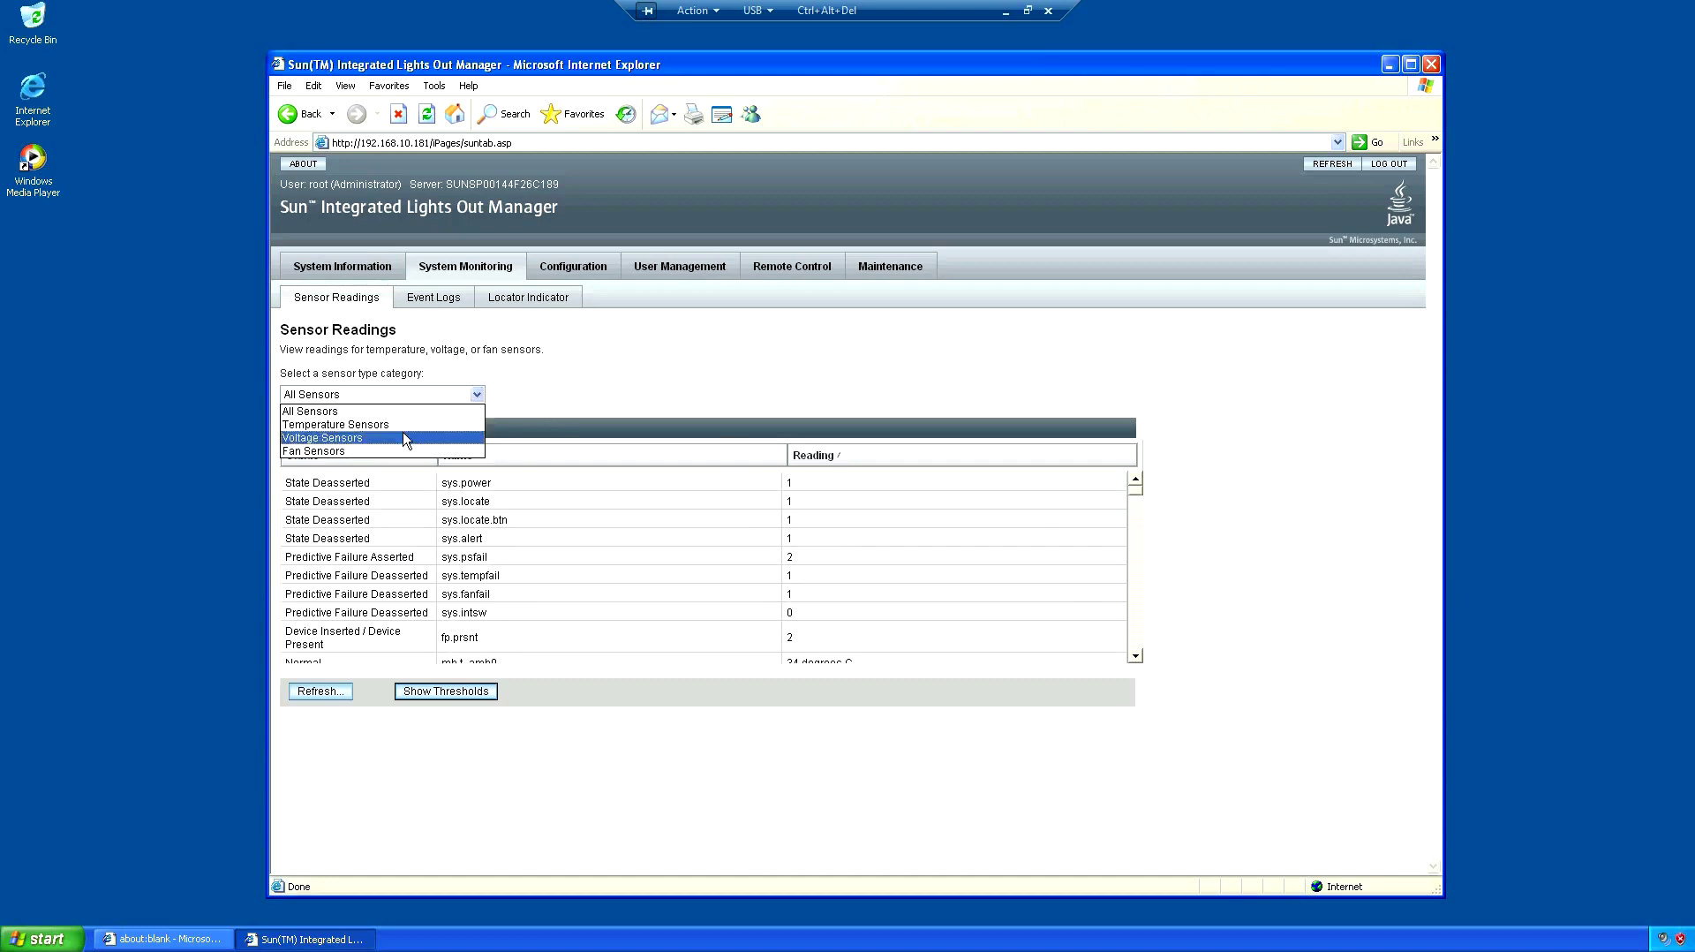
left_click(404, 424)
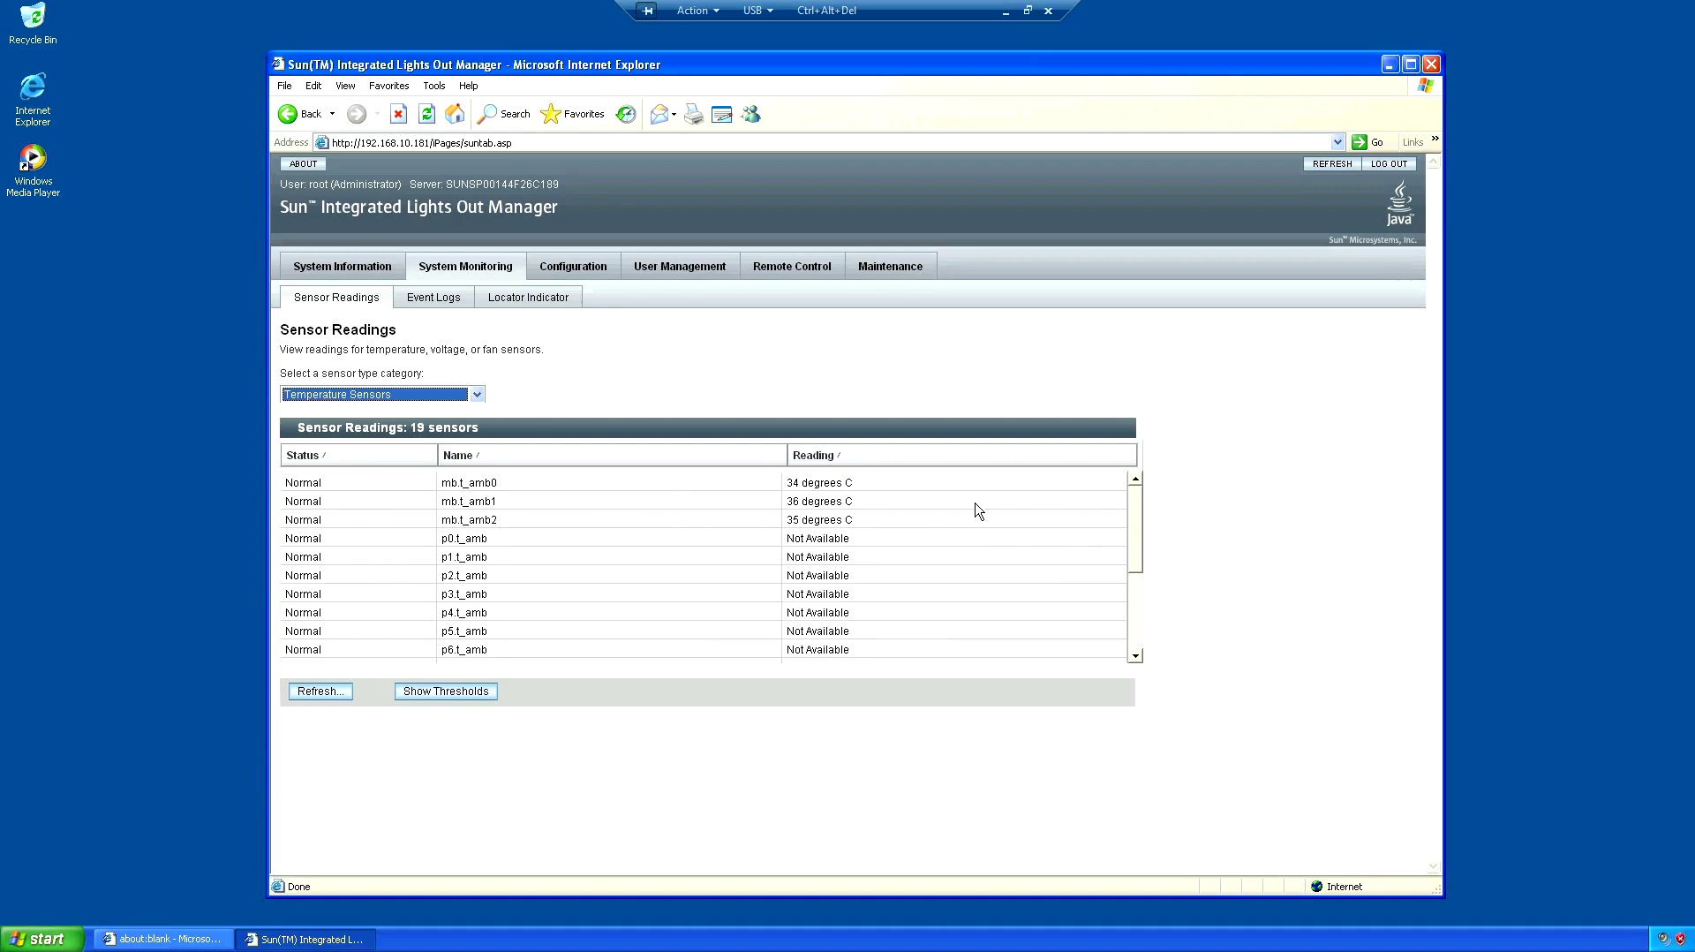
mouse_move(1136, 523)
left_mouse_down()
mouse_move(1139, 617)
mouse_move(1138, 526)
left_mouse_up()
left_click(411, 397)
left_click(415, 438)
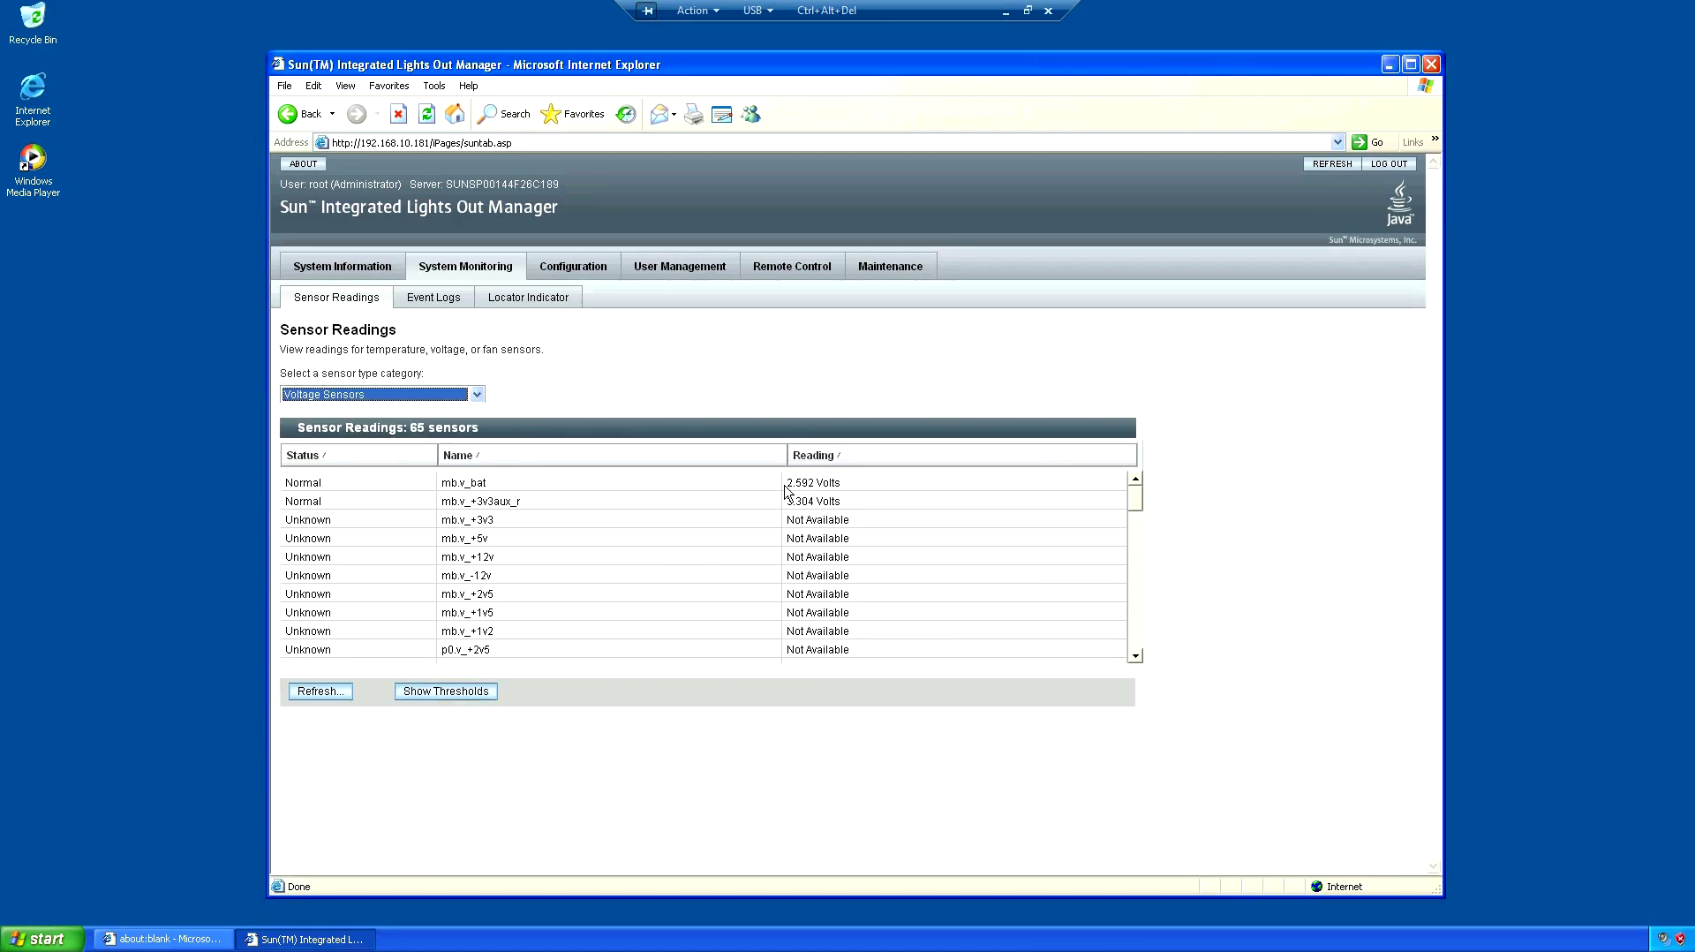
left_click_drag(1135, 509, 1165, 677)
left_click(476, 394)
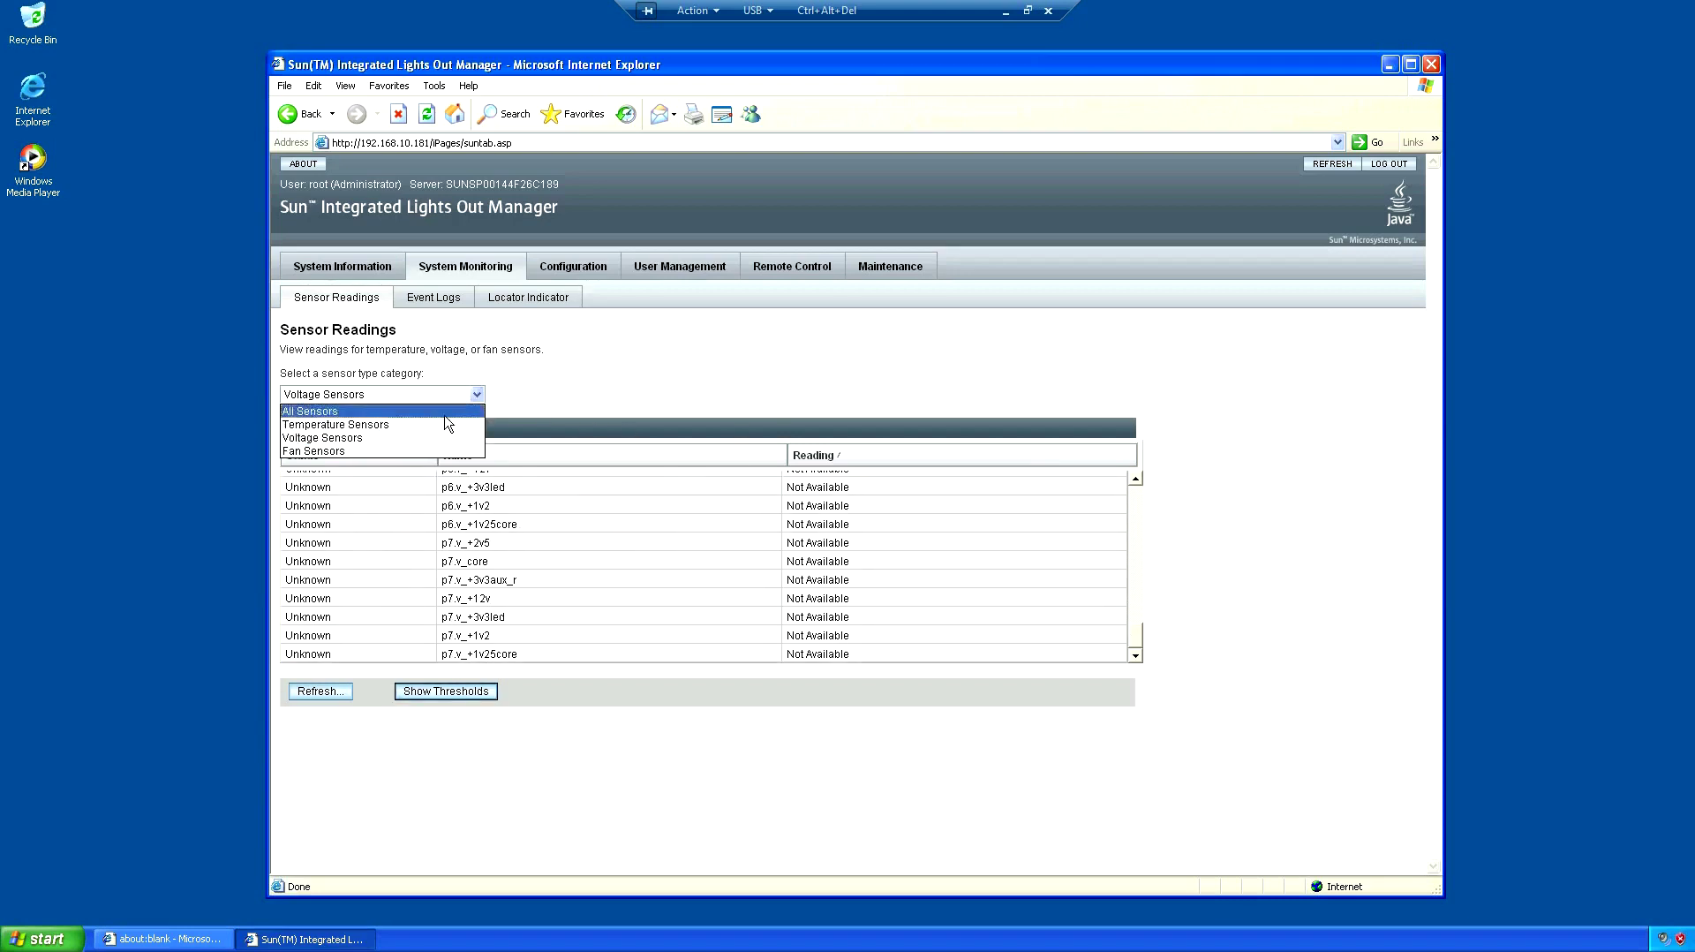
left_click(433, 452)
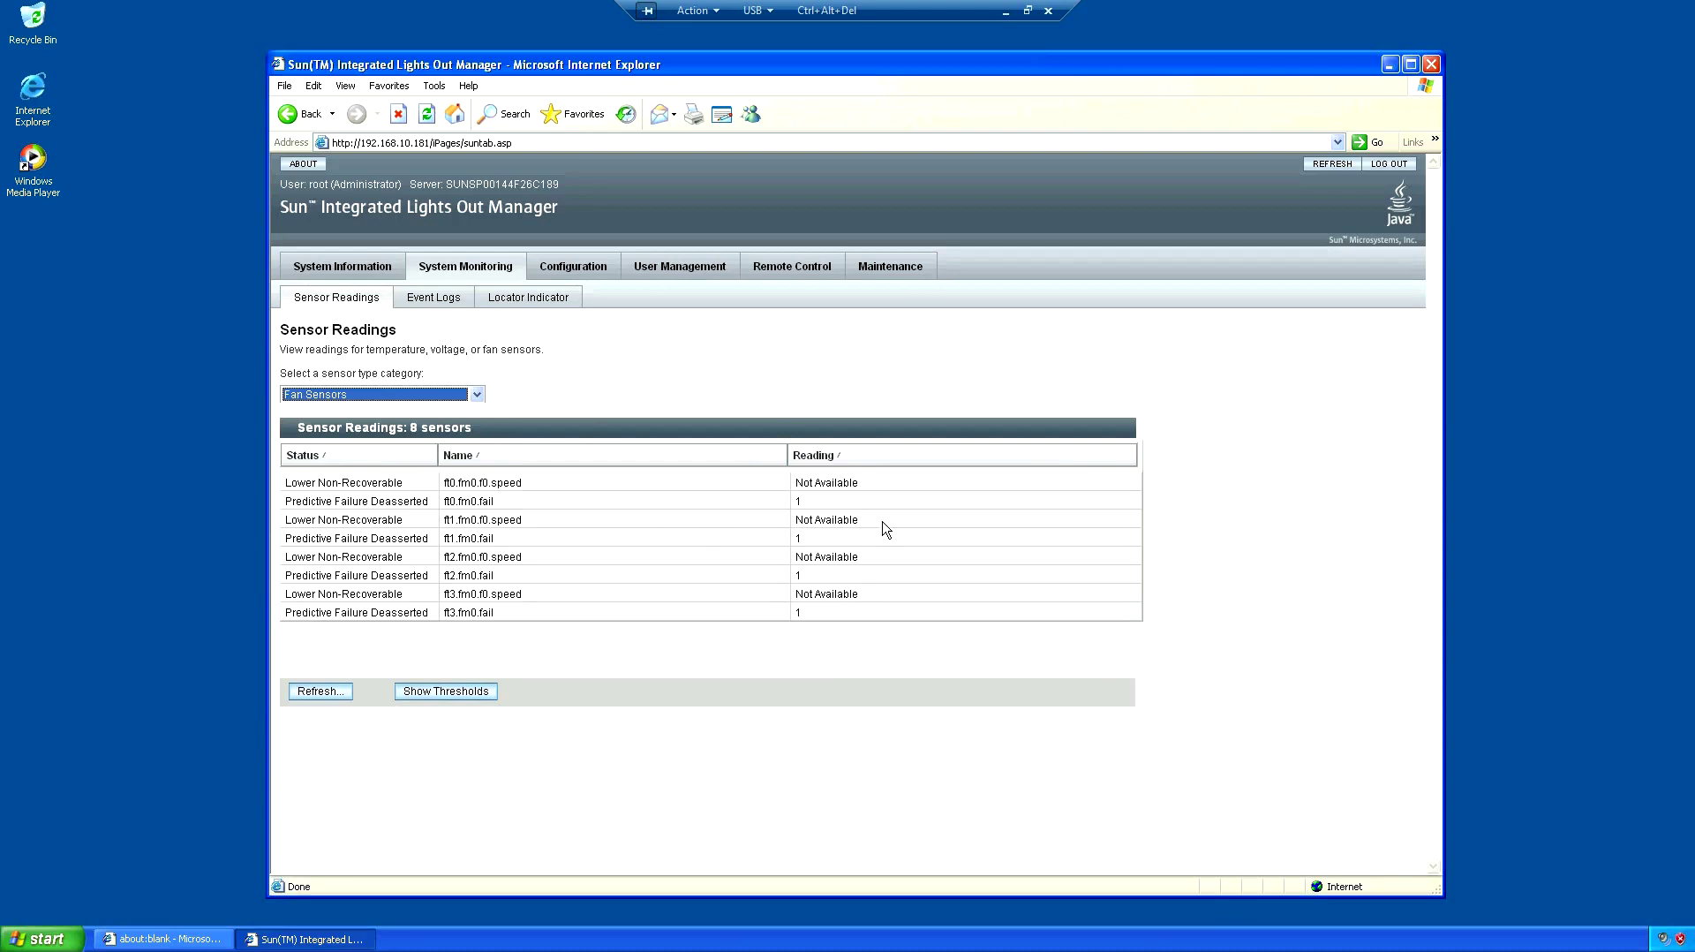
left_click(432, 301)
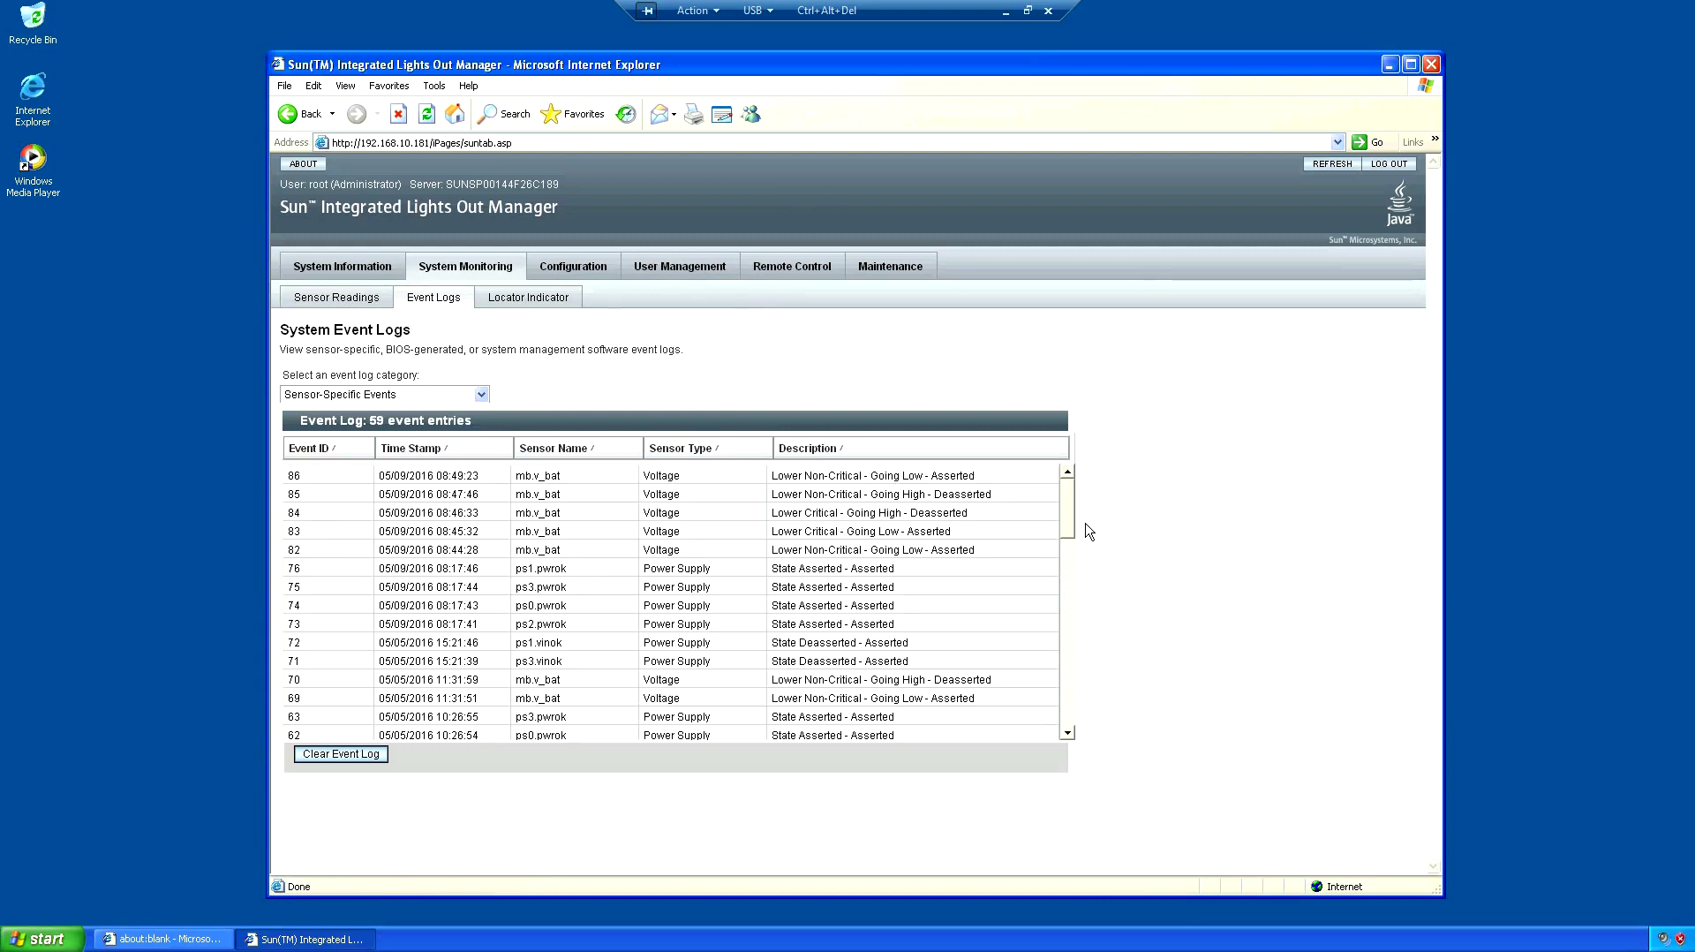
Switch the event log to BIOS Generated Events (27 entries), then System Management Software Events
left_click_drag(1069, 517, 1042, 717)
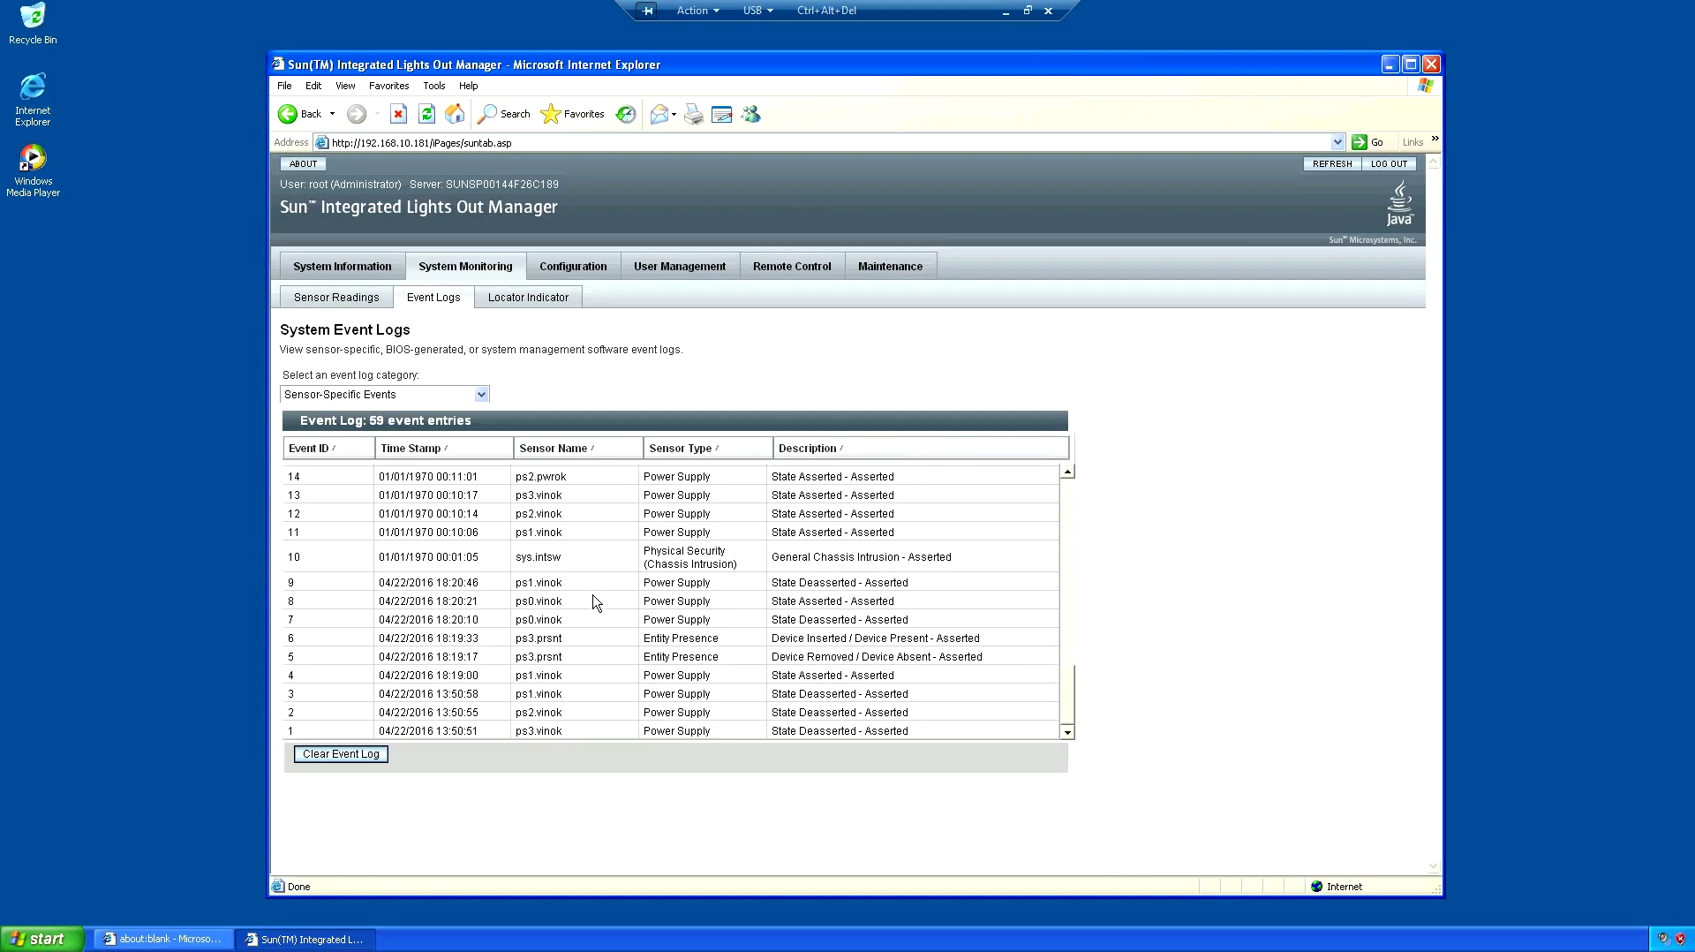
left_click(420, 395)
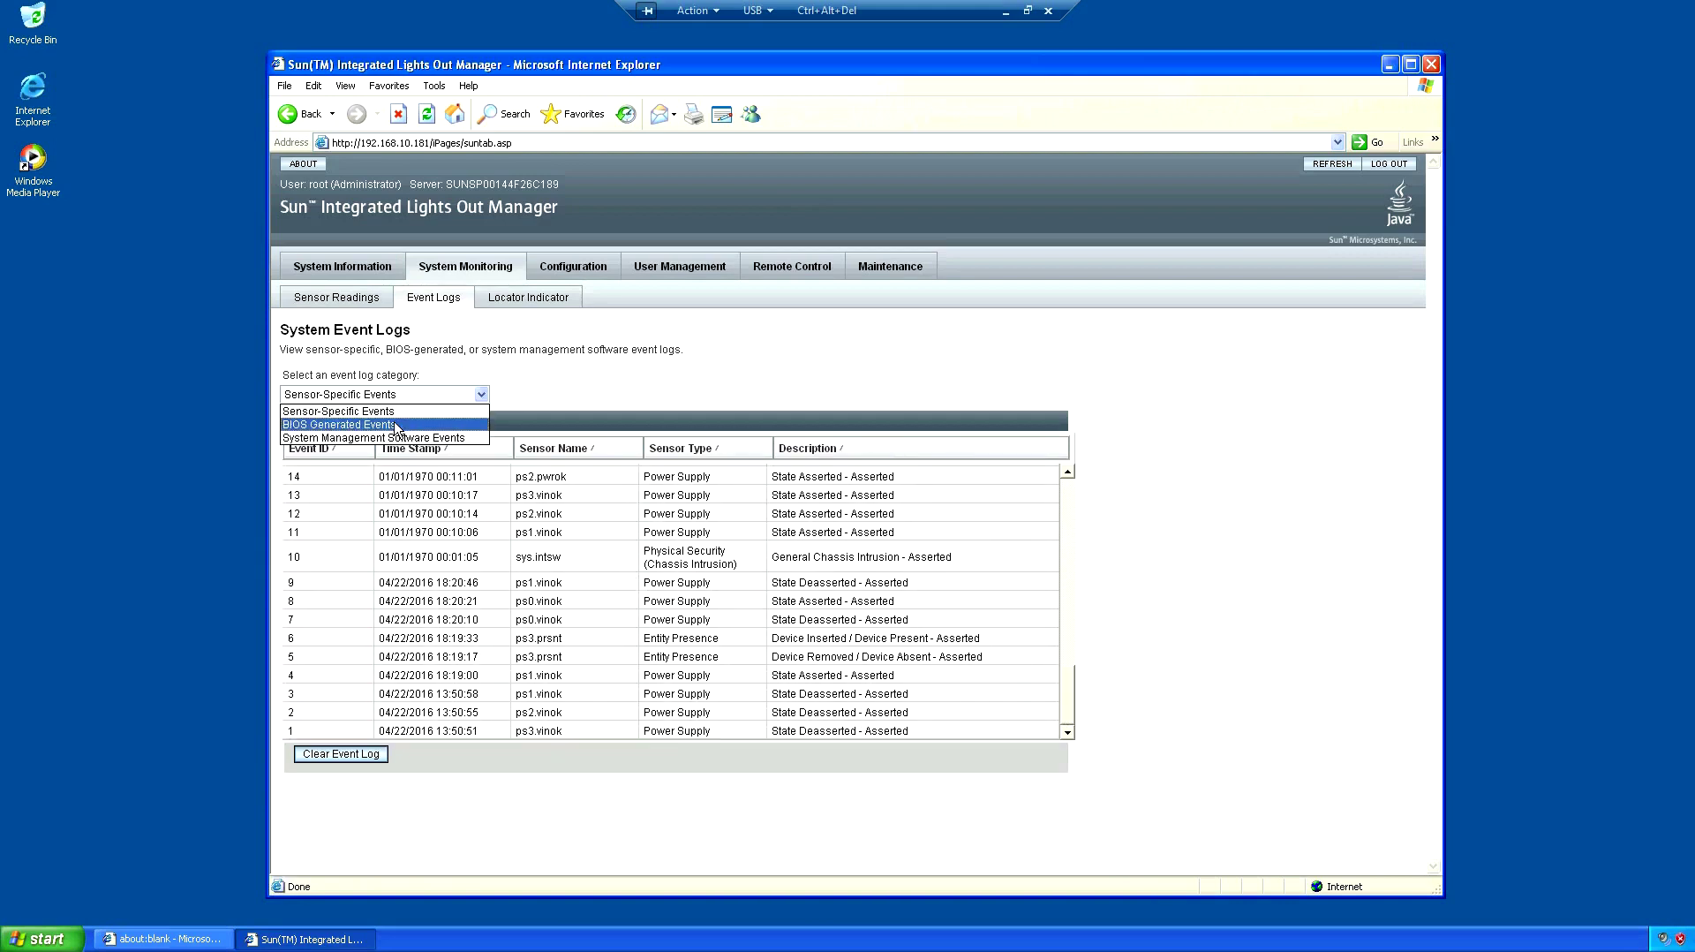
left_click(397, 428)
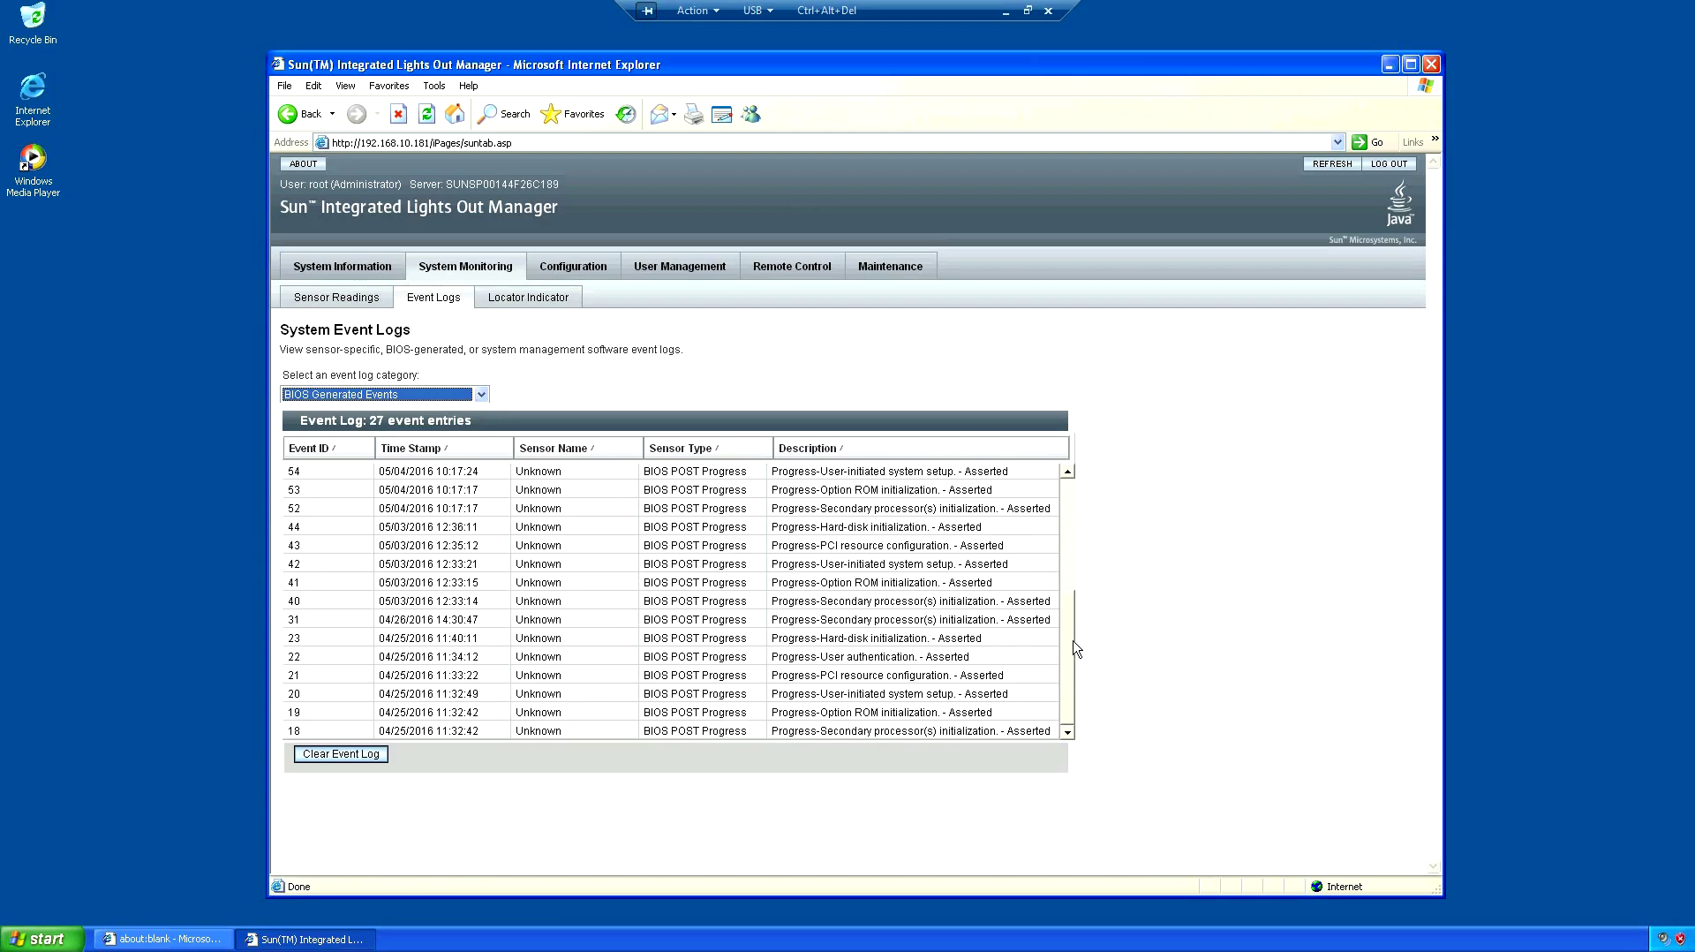
left_click_drag(1070, 657, 1095, 695)
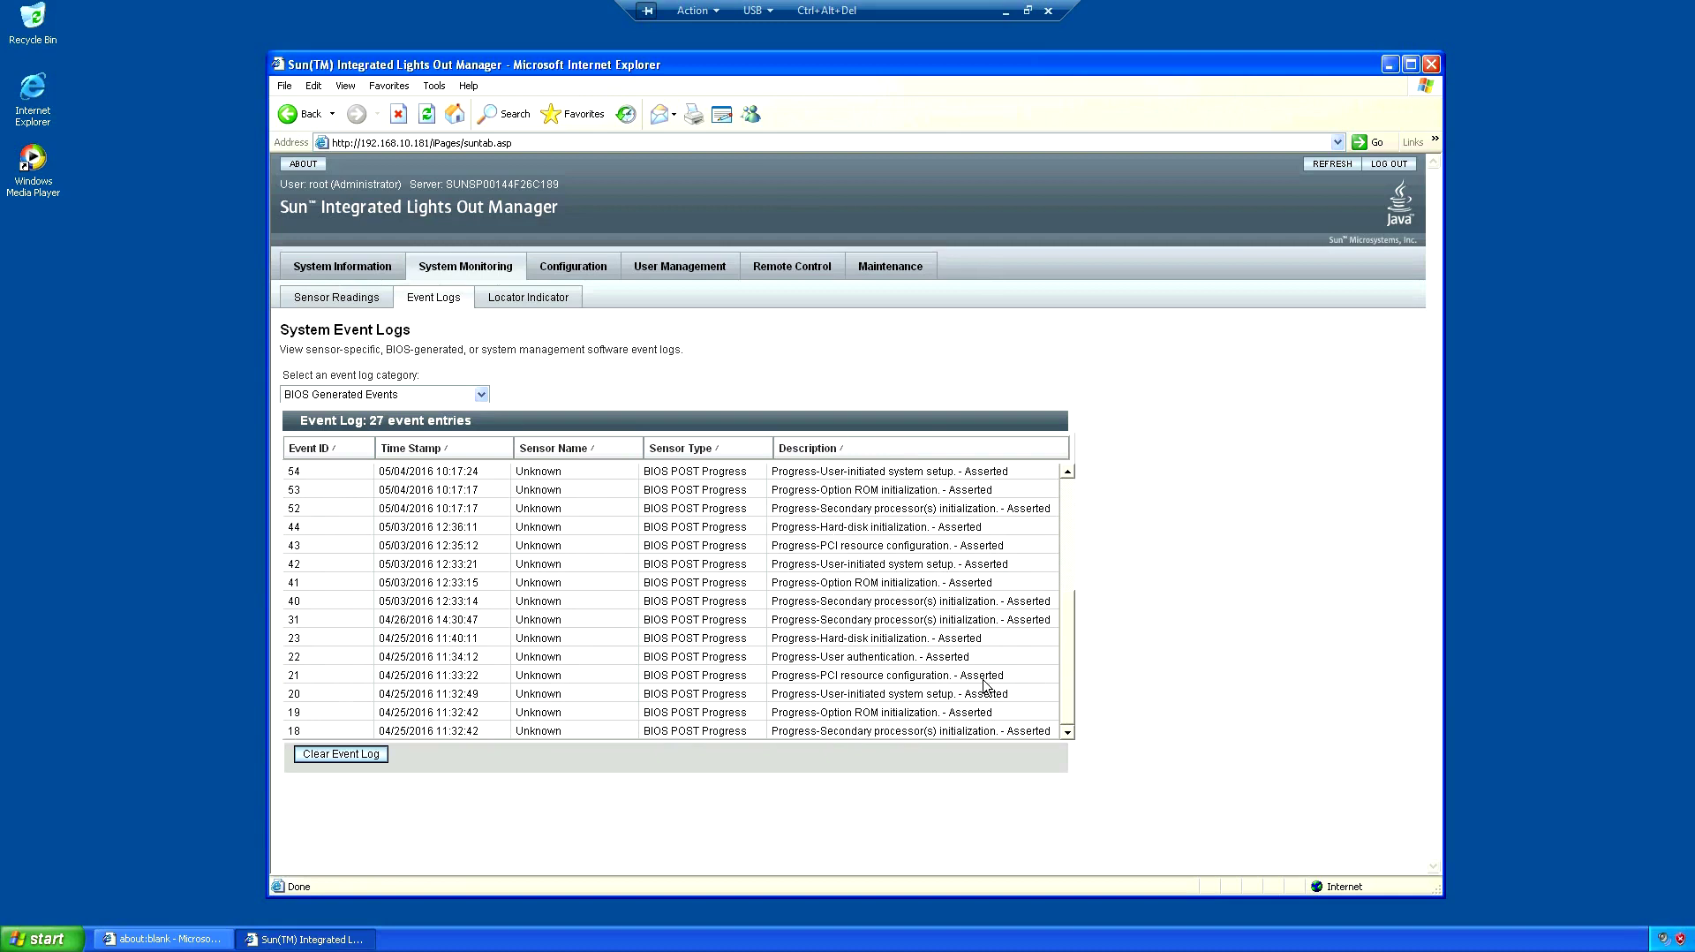
left_click(444, 395)
left_click(433, 438)
Move from the Locator Indicator page to Web Server Settings, showing HTTP on port 80
left_click(534, 300)
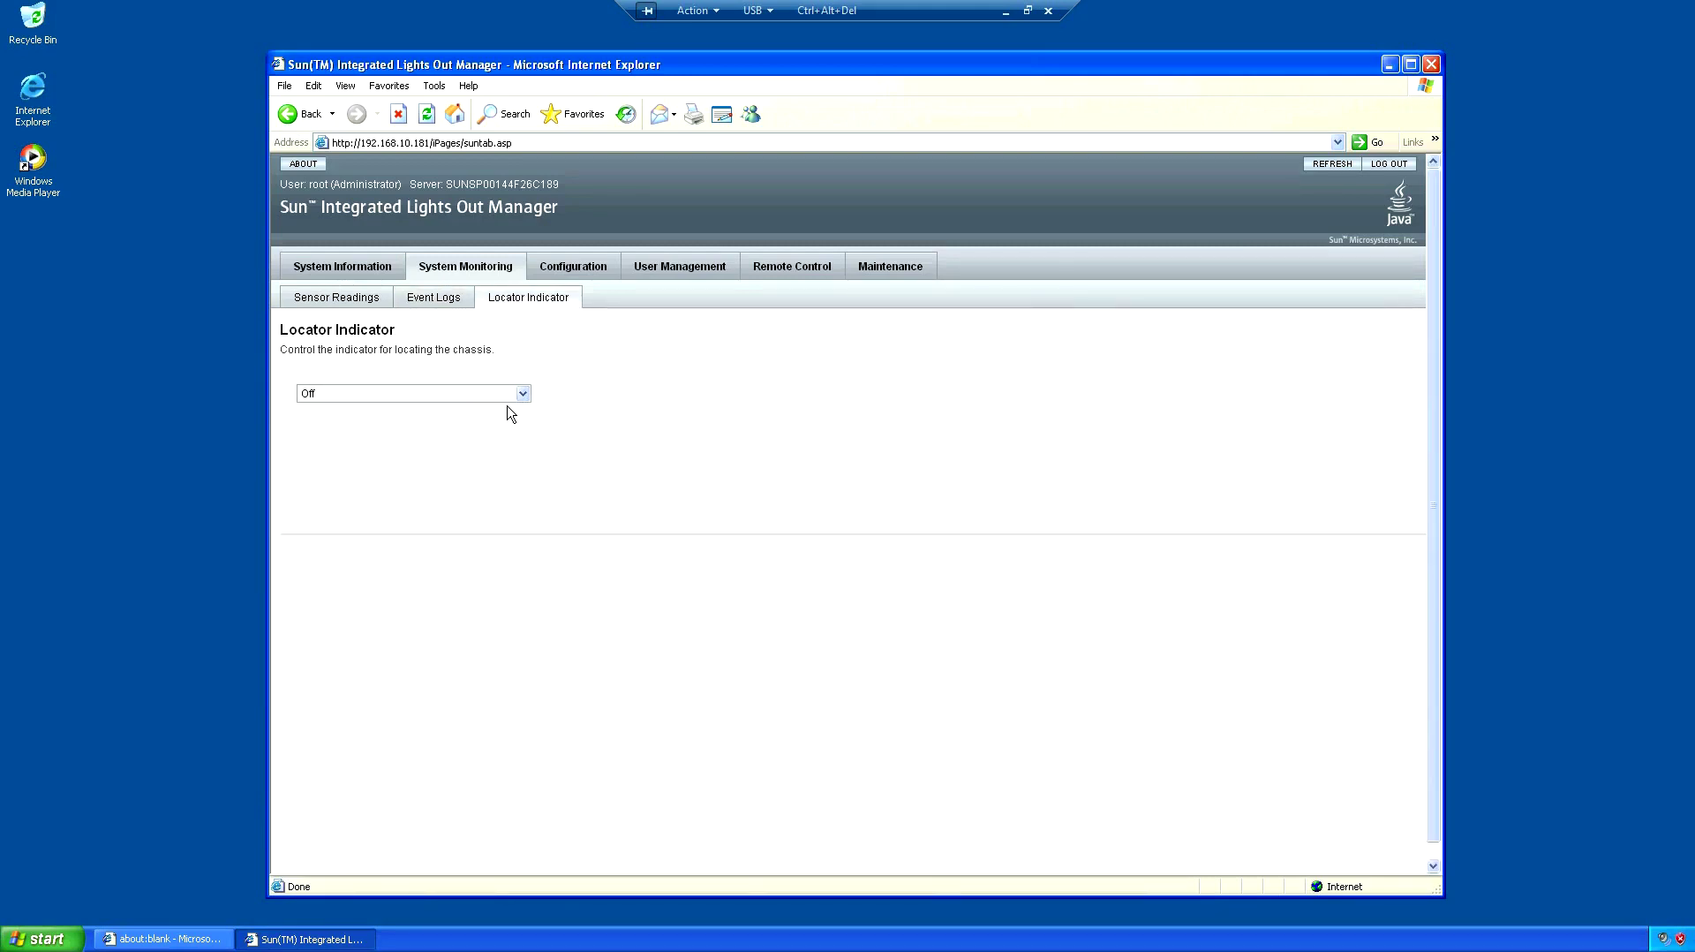
left_click(574, 267)
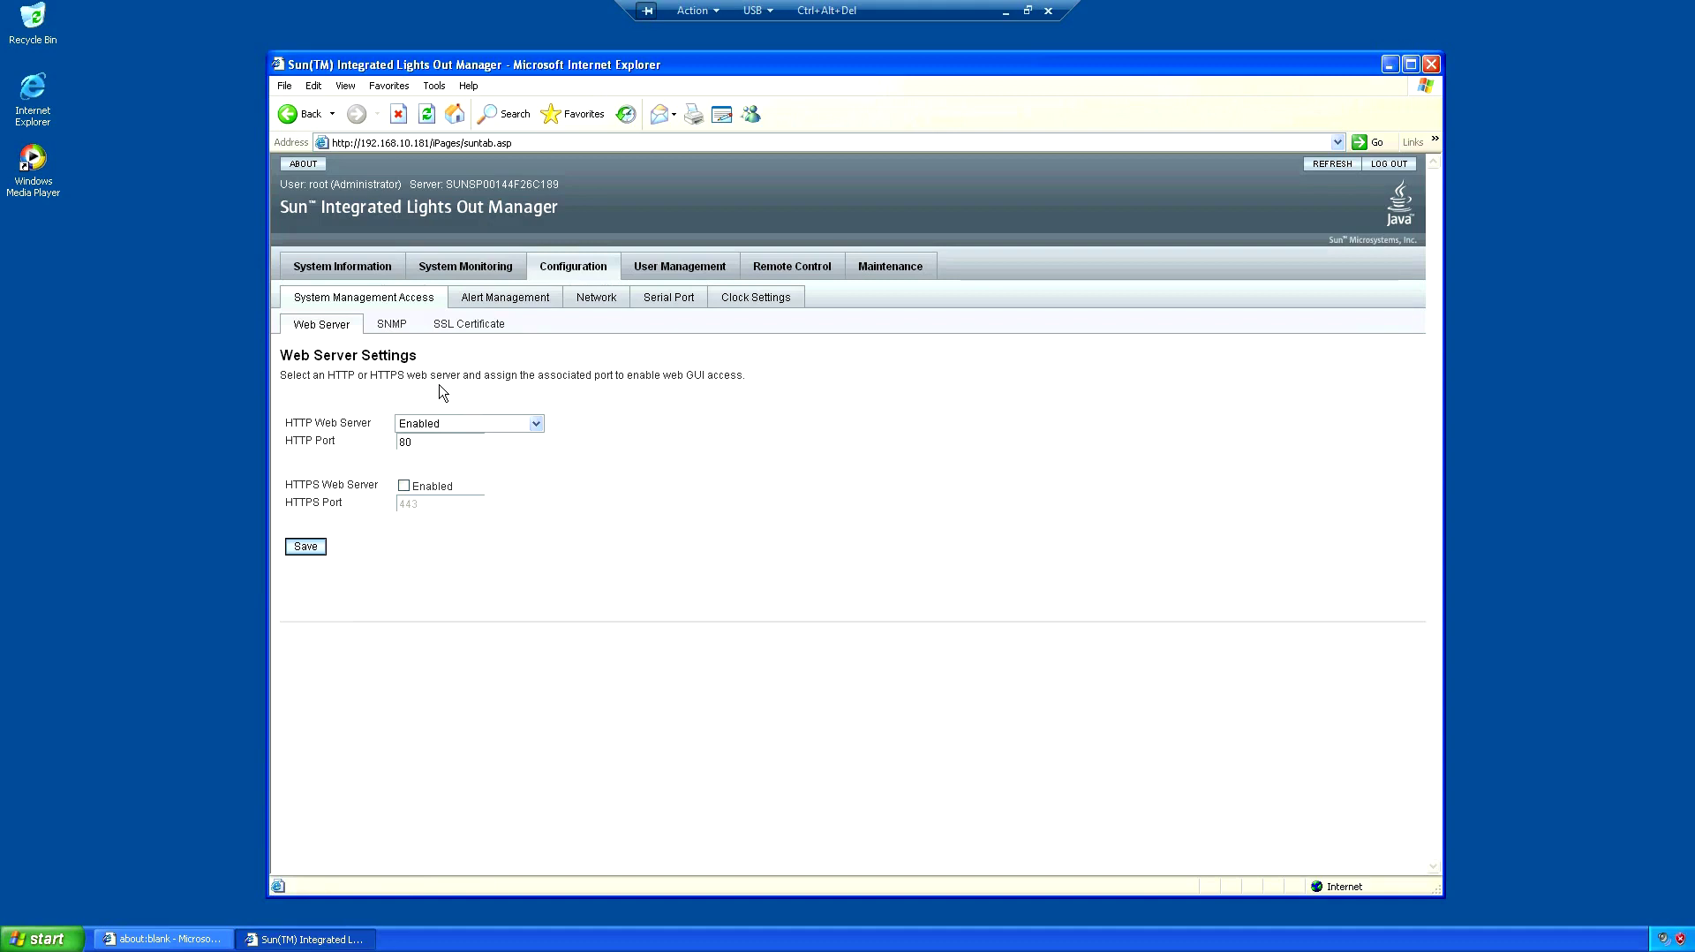
Review the SNMP settings and scroll through the 15 alert destinations
left_click(393, 325)
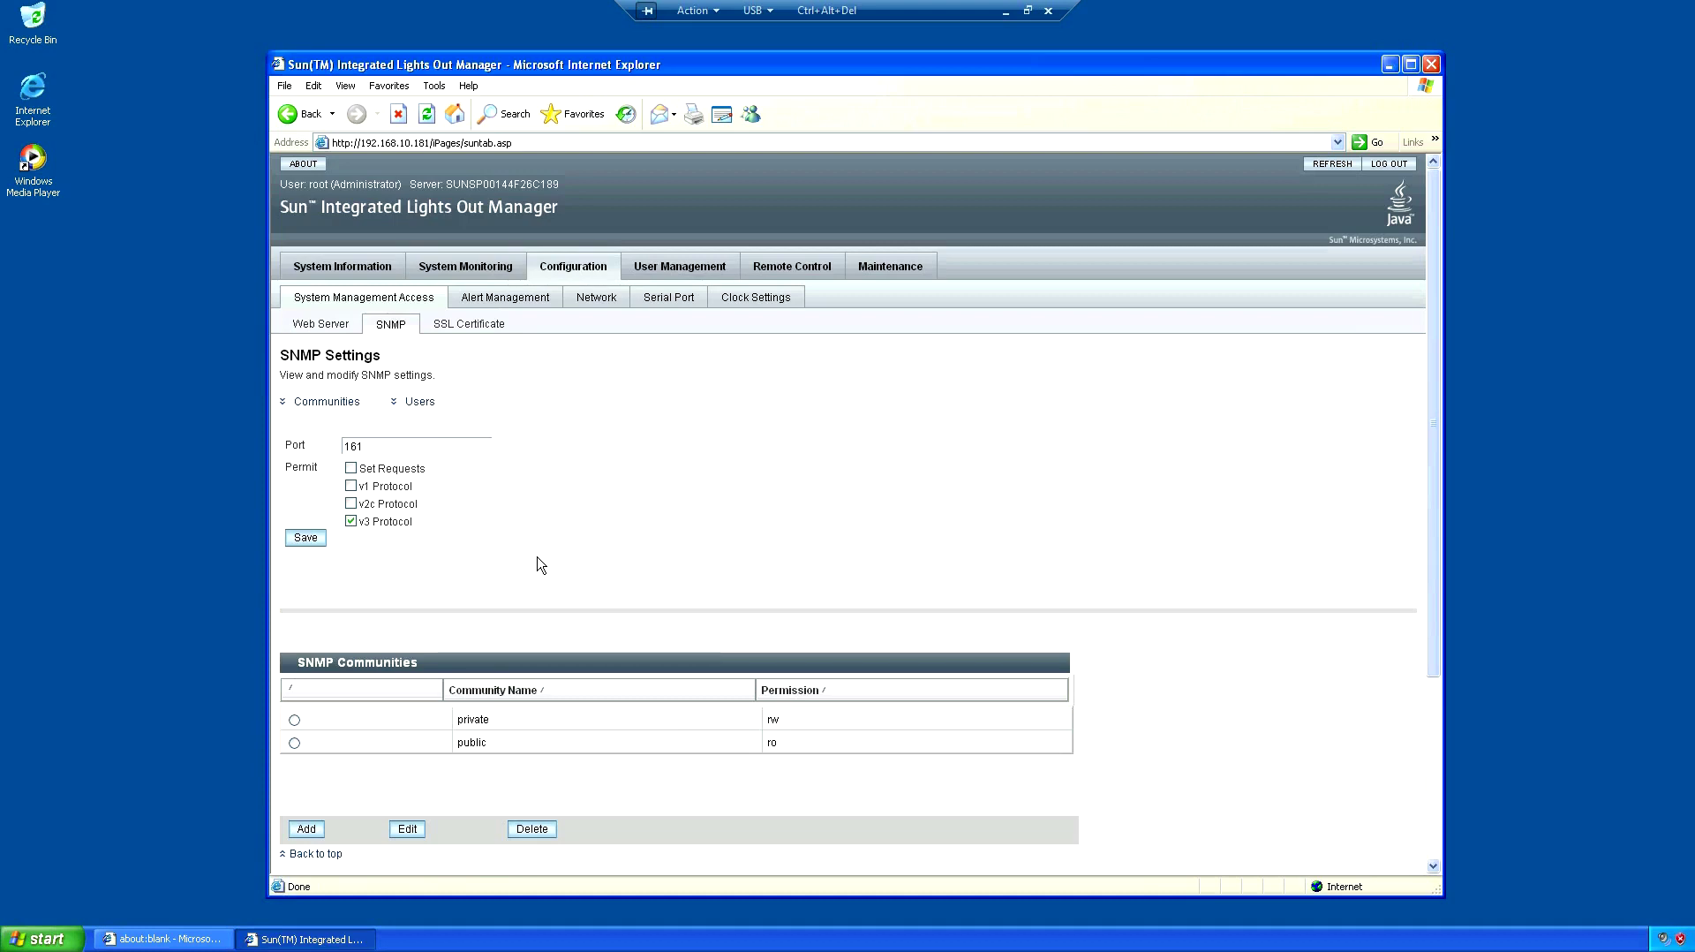
left_click(485, 298)
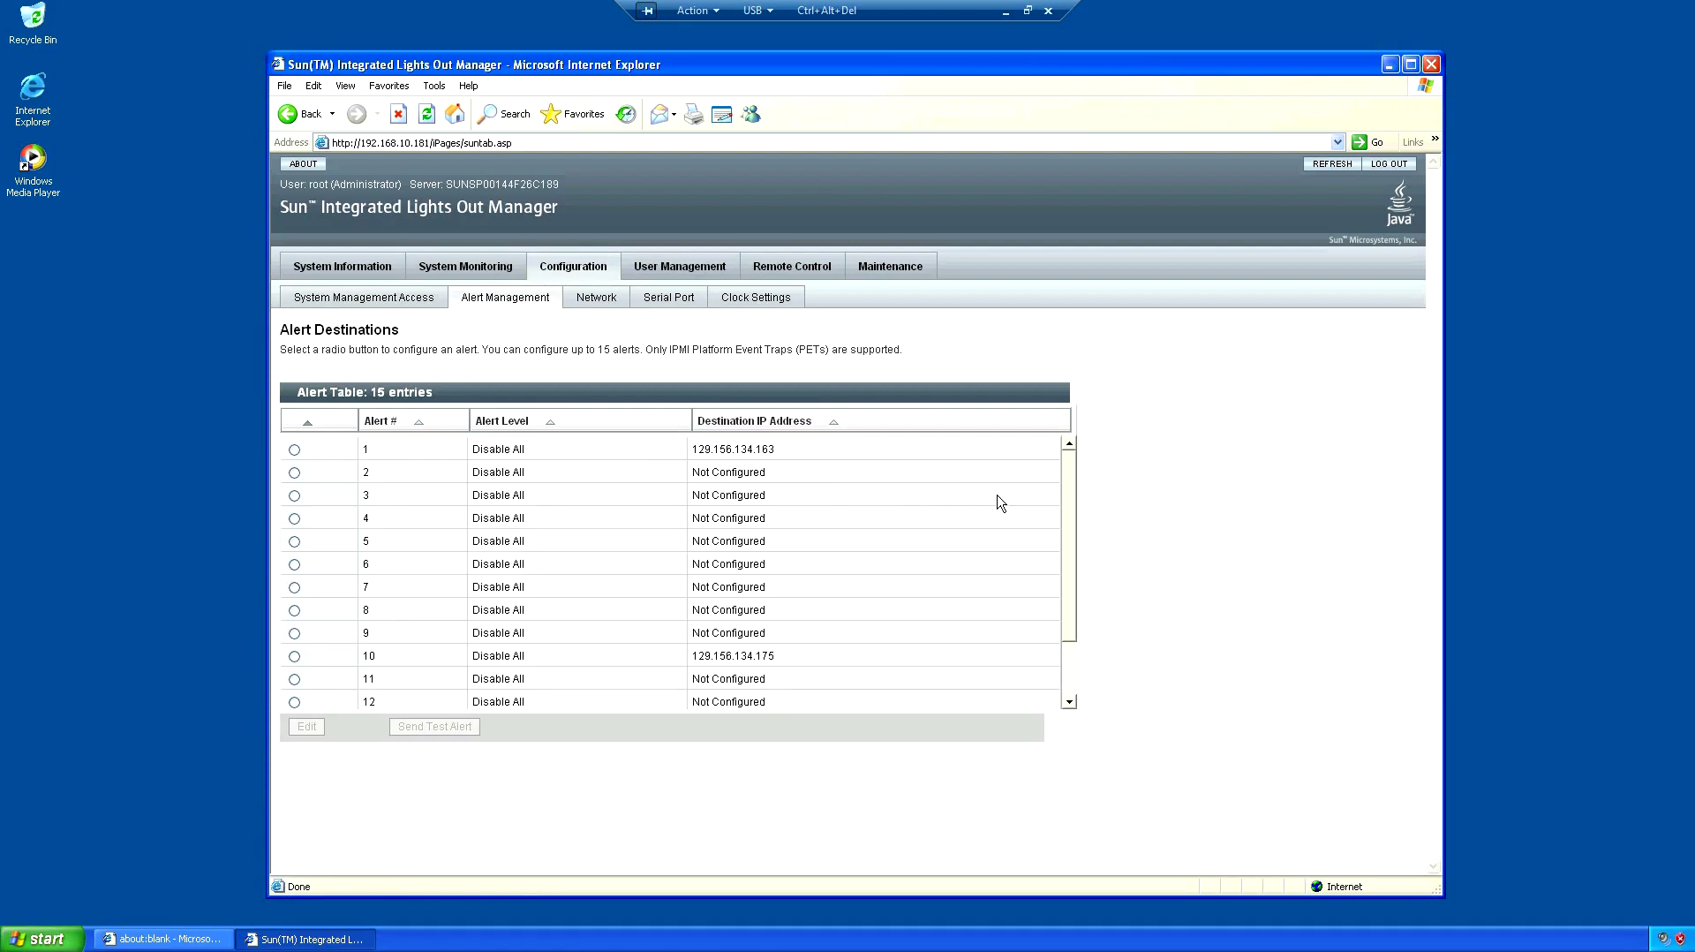
left_click_drag(1074, 510, 1074, 566)
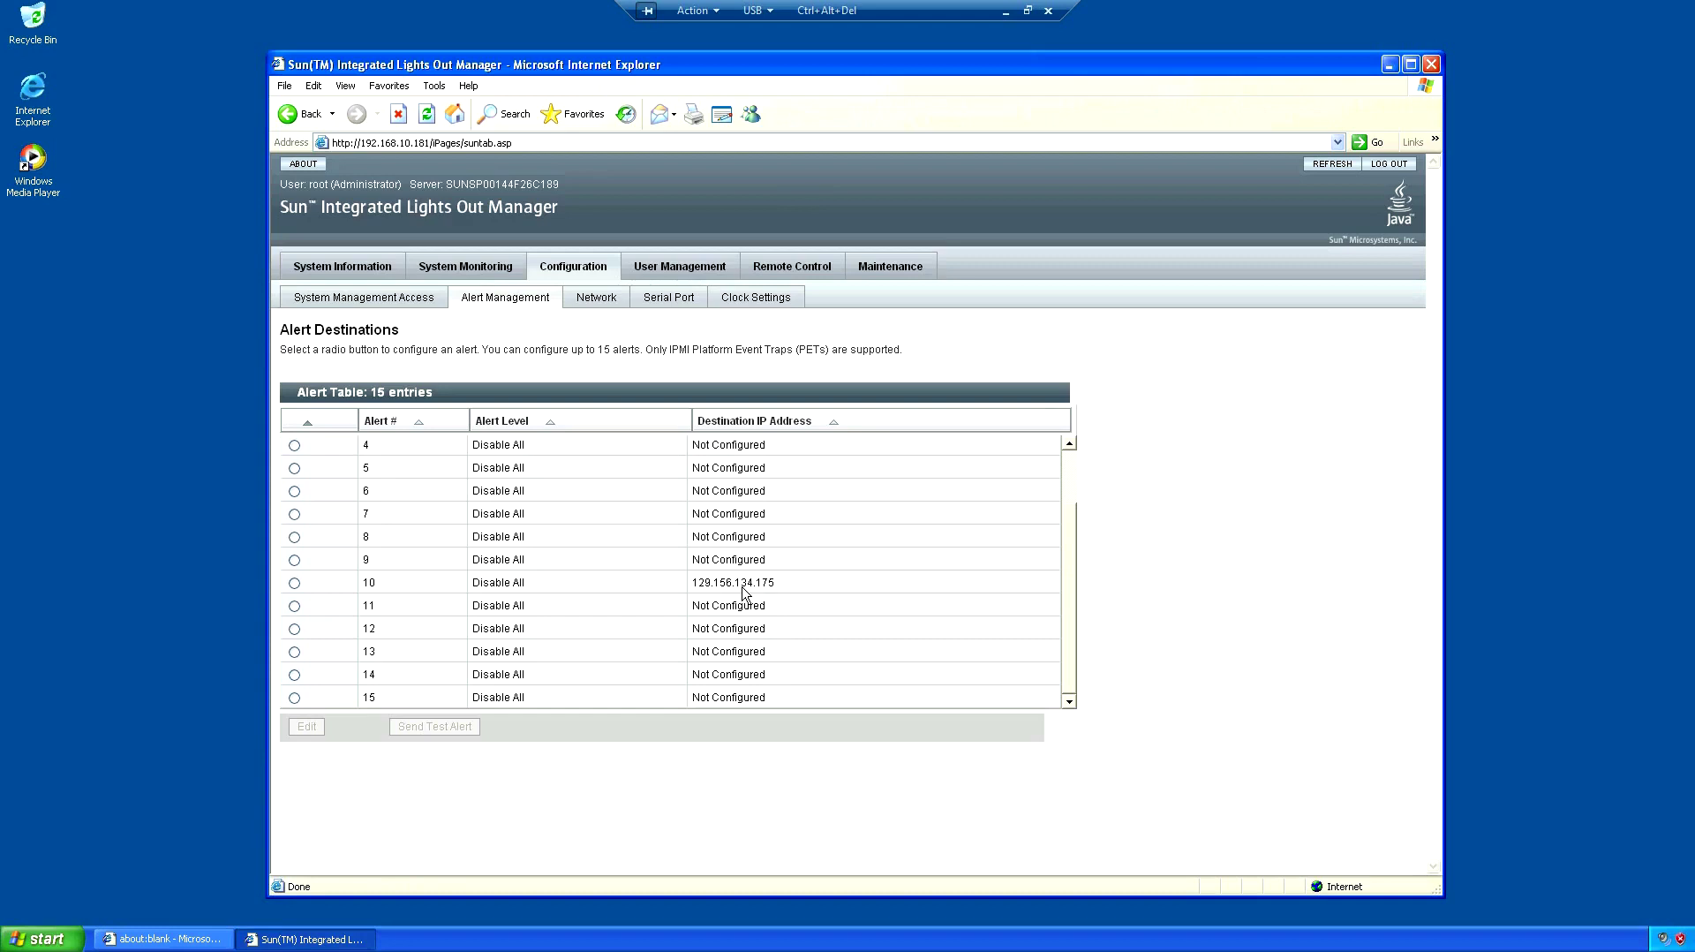
left_click_drag(1070, 588, 1085, 528)
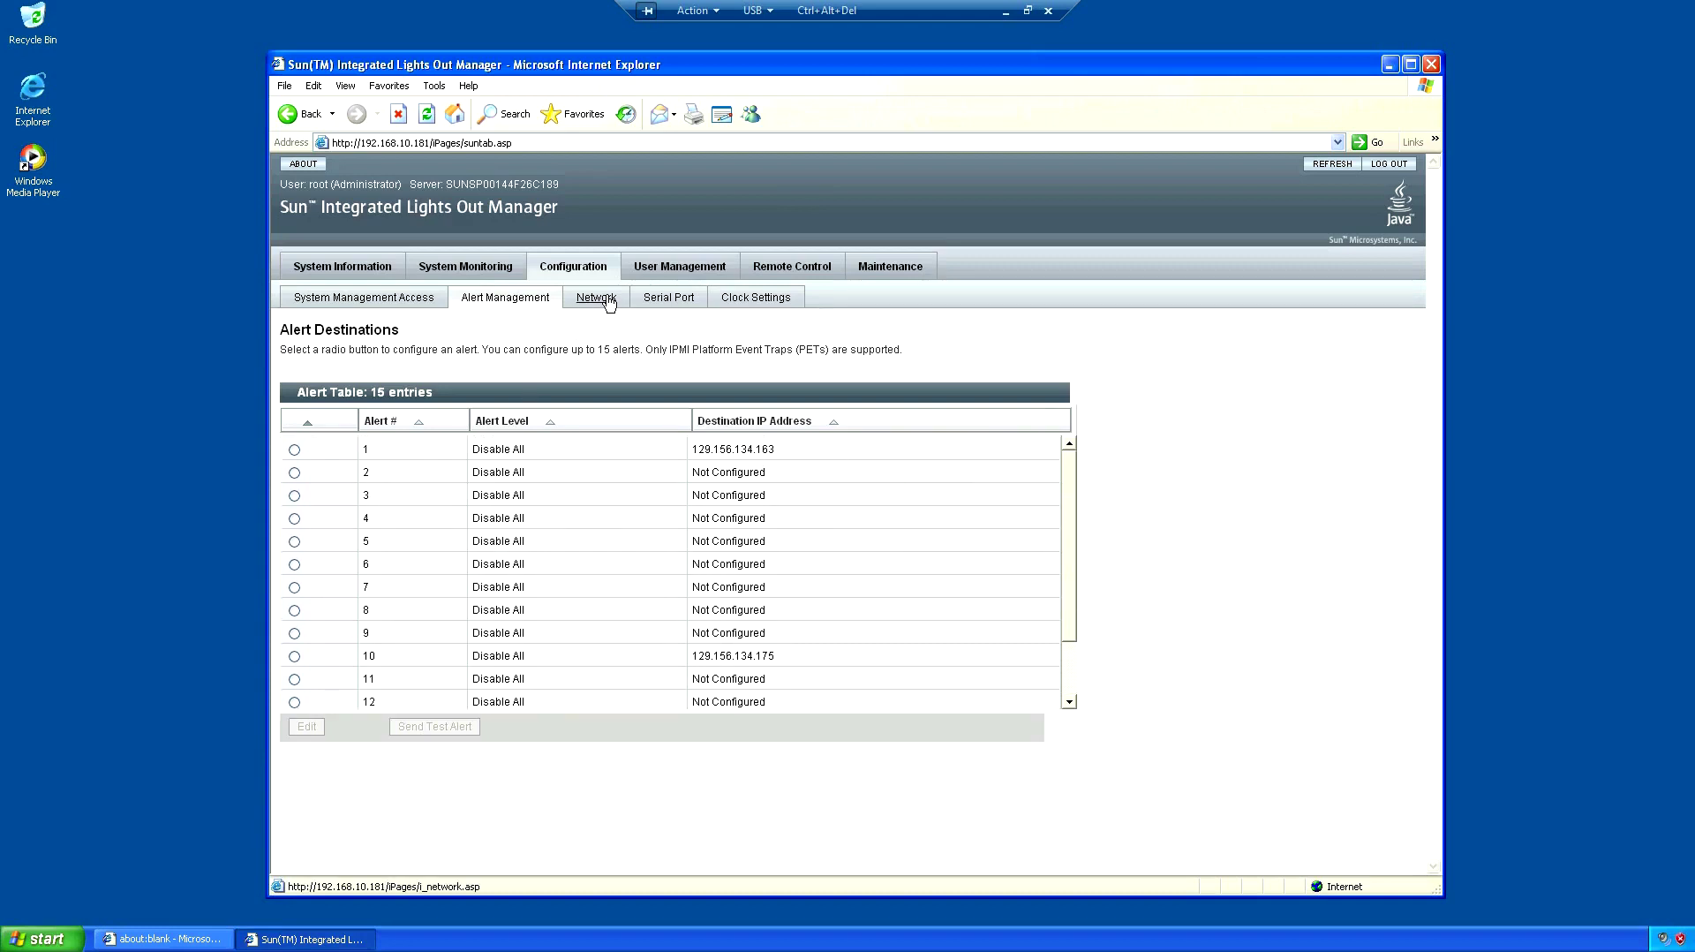
Inspect alert 1's severity and destination IP 129.156.134.163, closing without saving
left_click(294, 450)
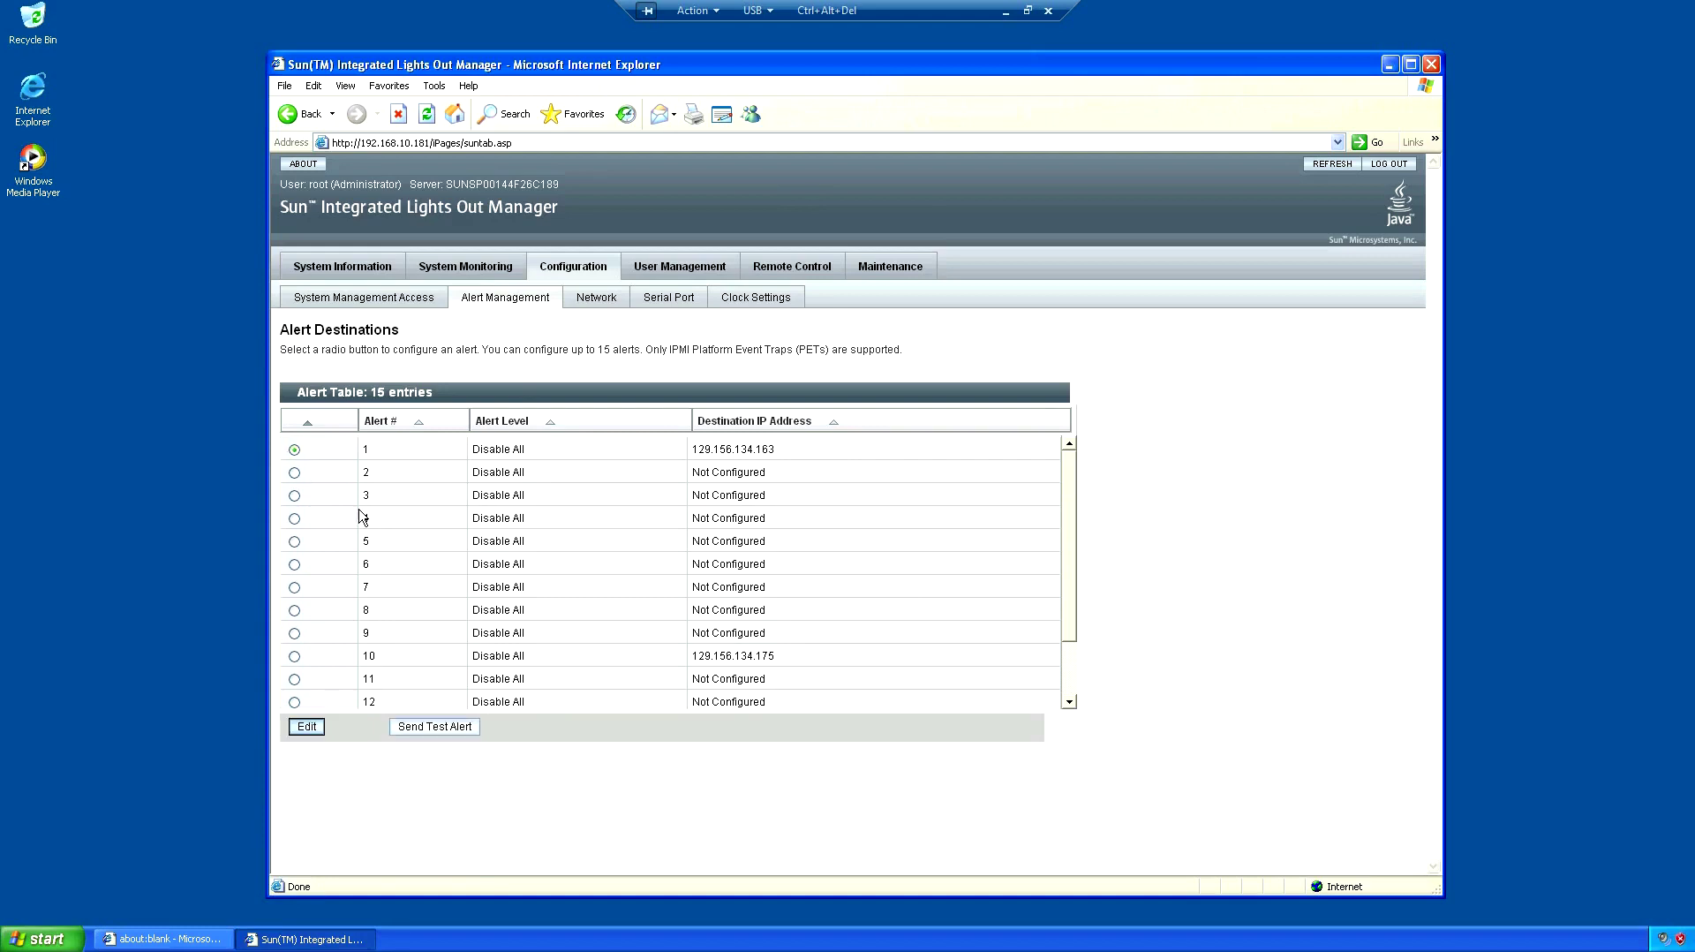
left_click(316, 733)
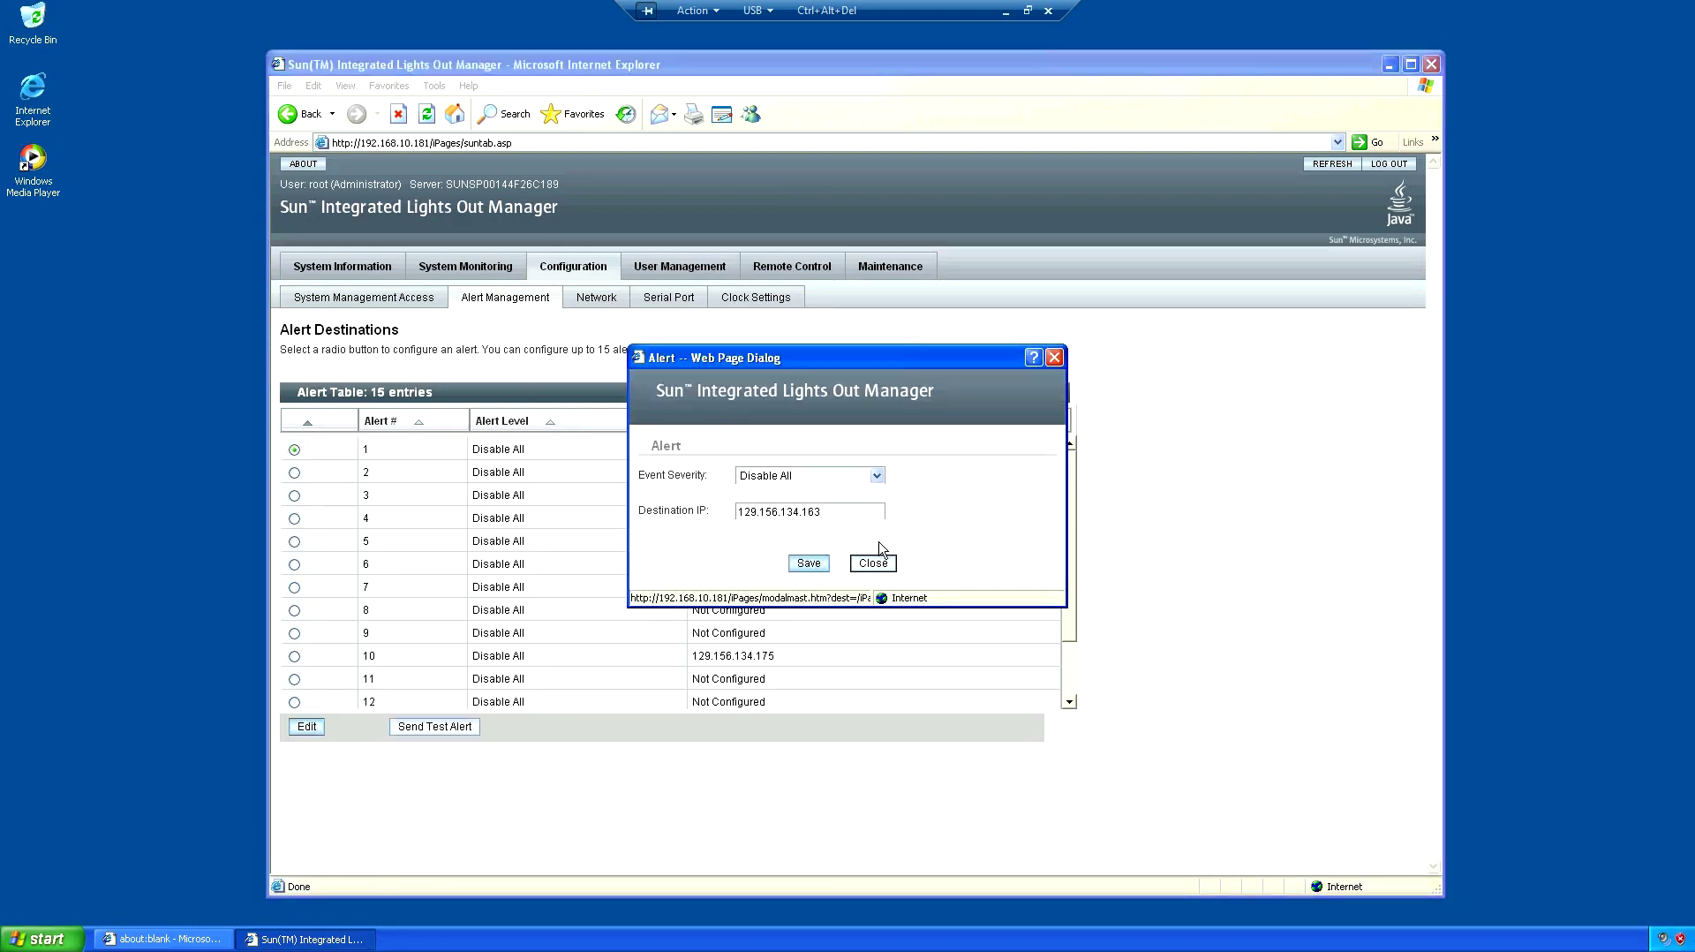
left_click(888, 572)
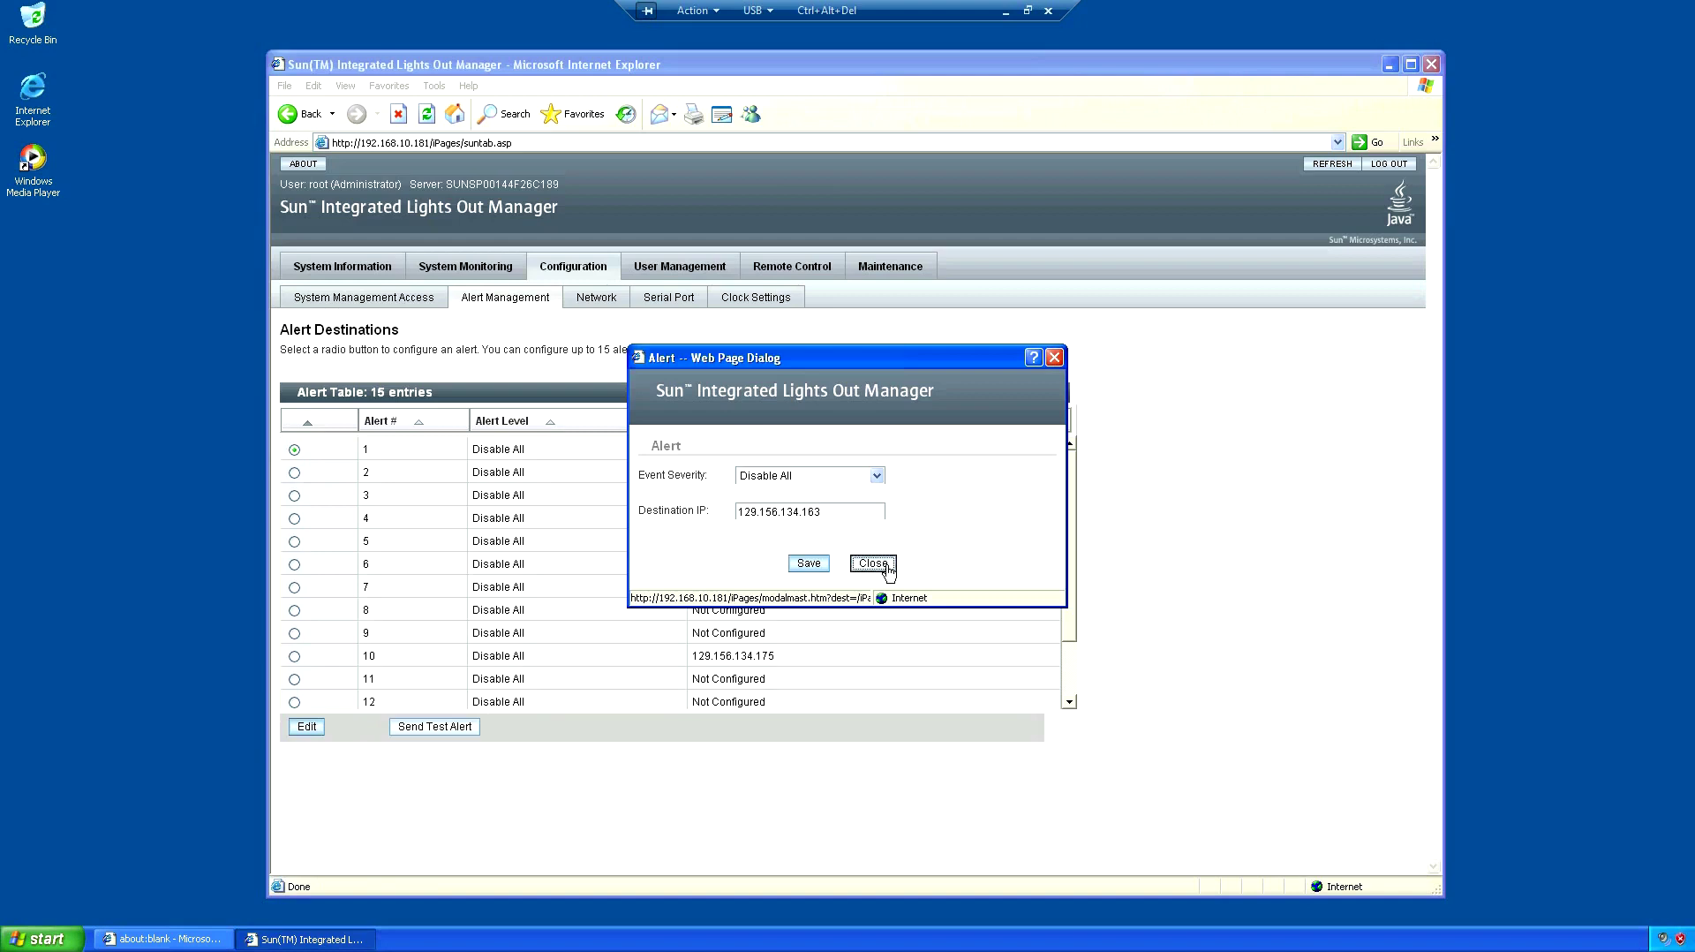
Review Network, Serial Port and Clock settings, ending on the anonymous and root user accounts
left_click(599, 300)
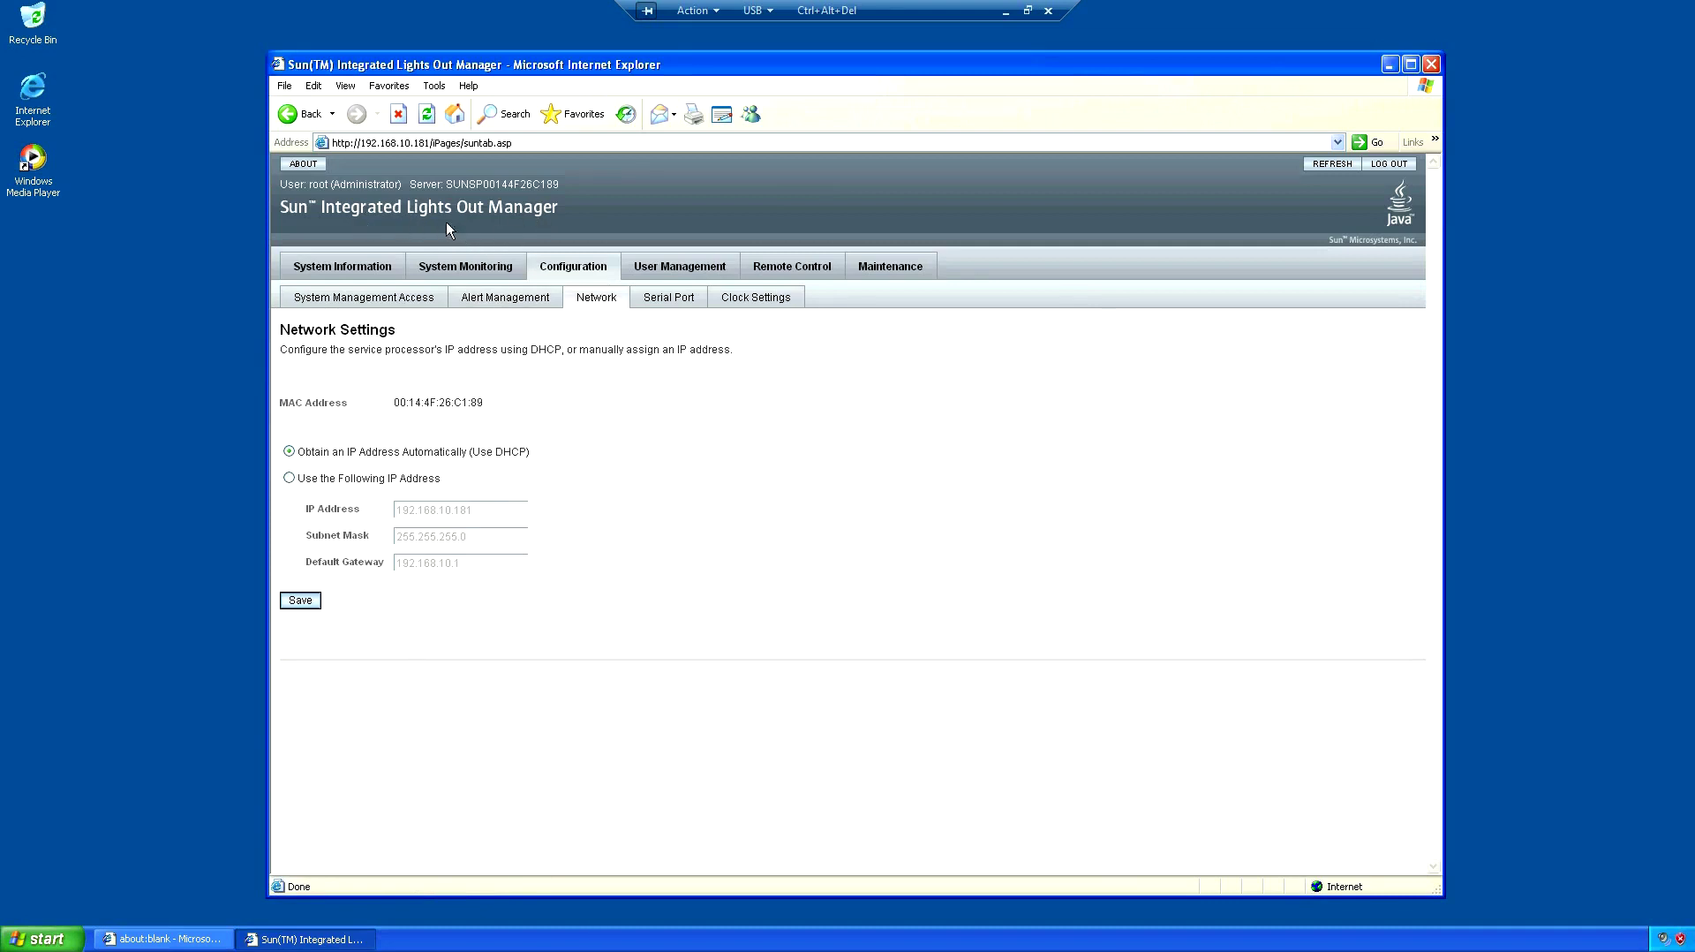
left_click(667, 300)
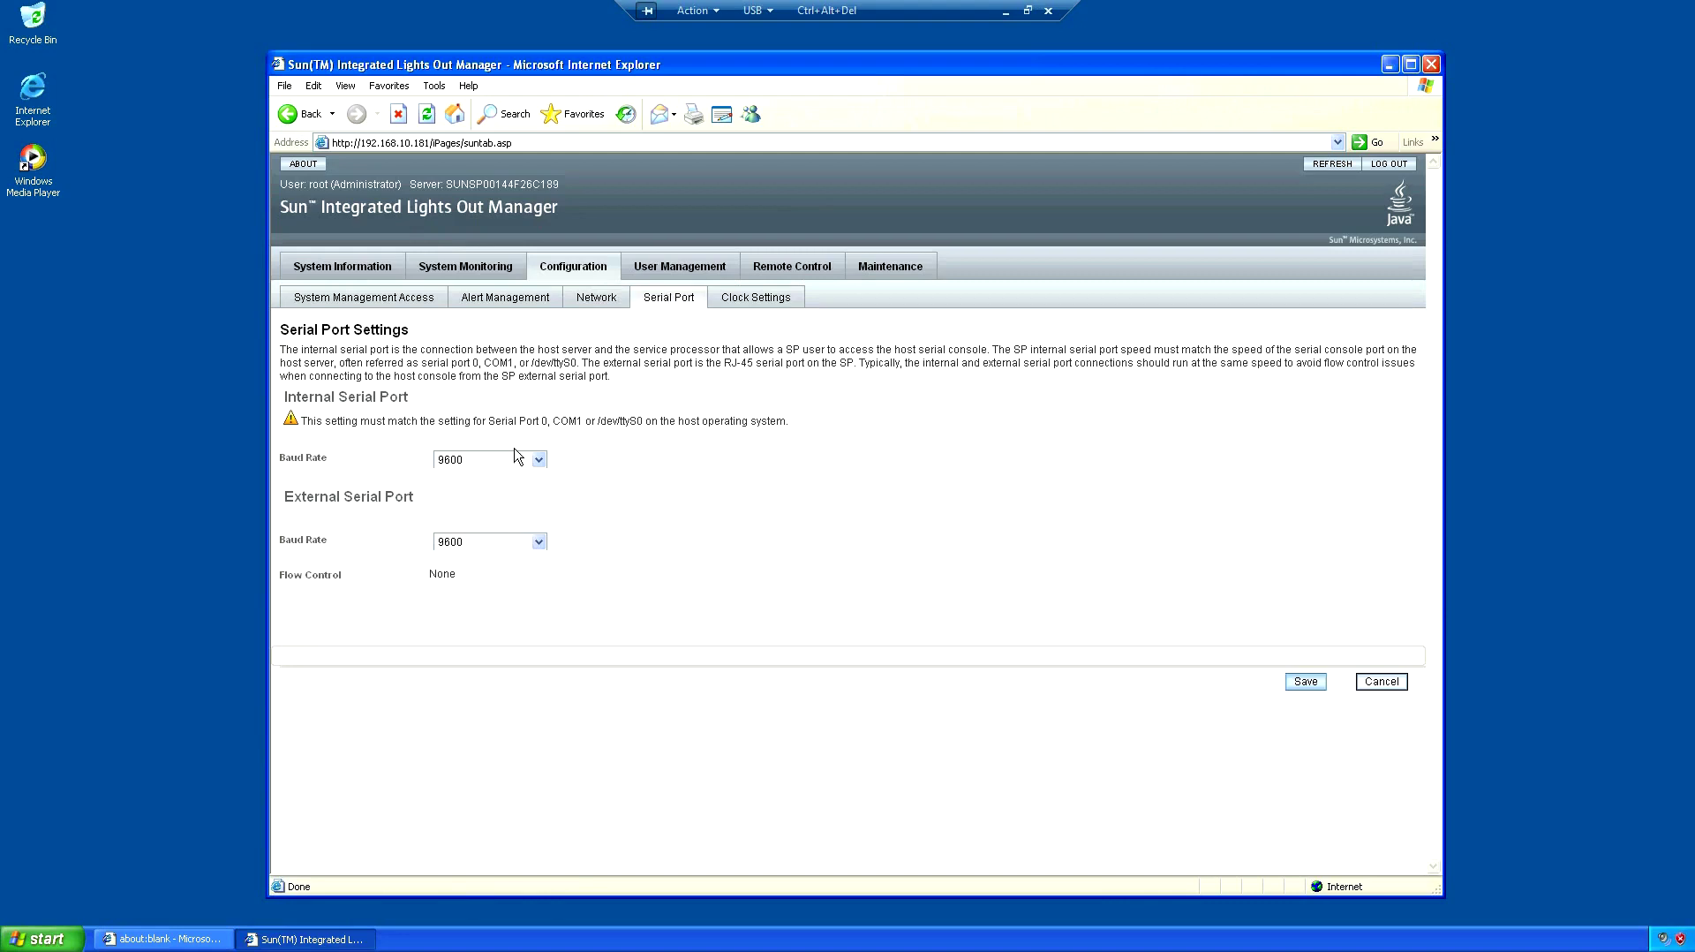
left_click(757, 299)
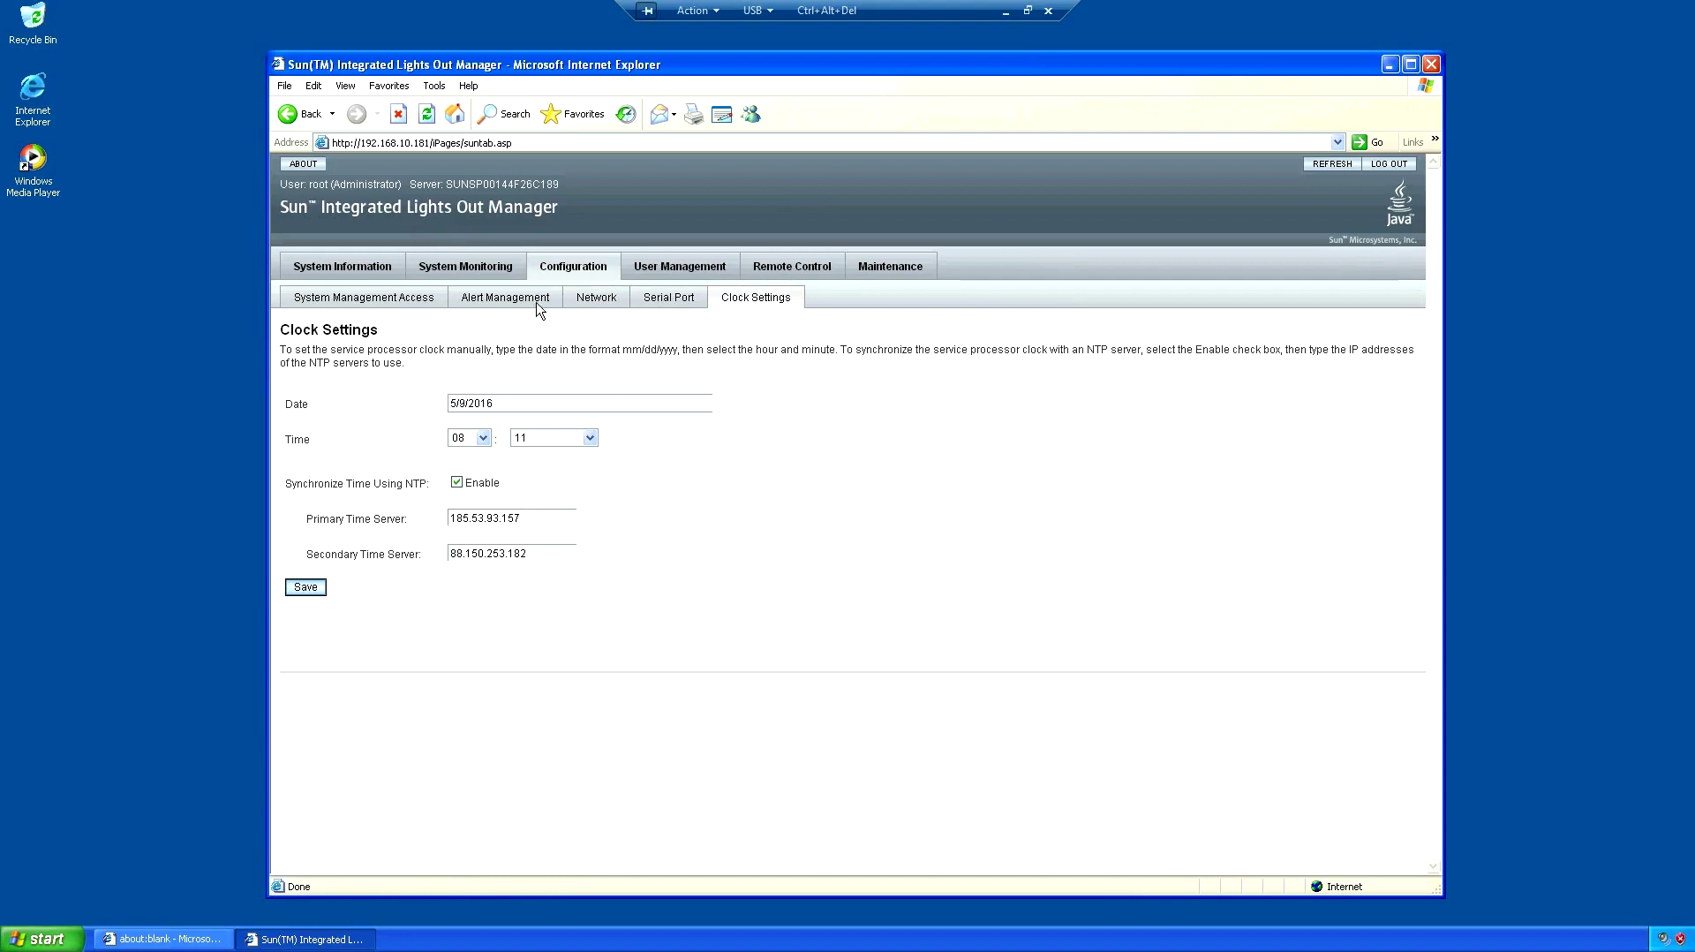
left_click(694, 274)
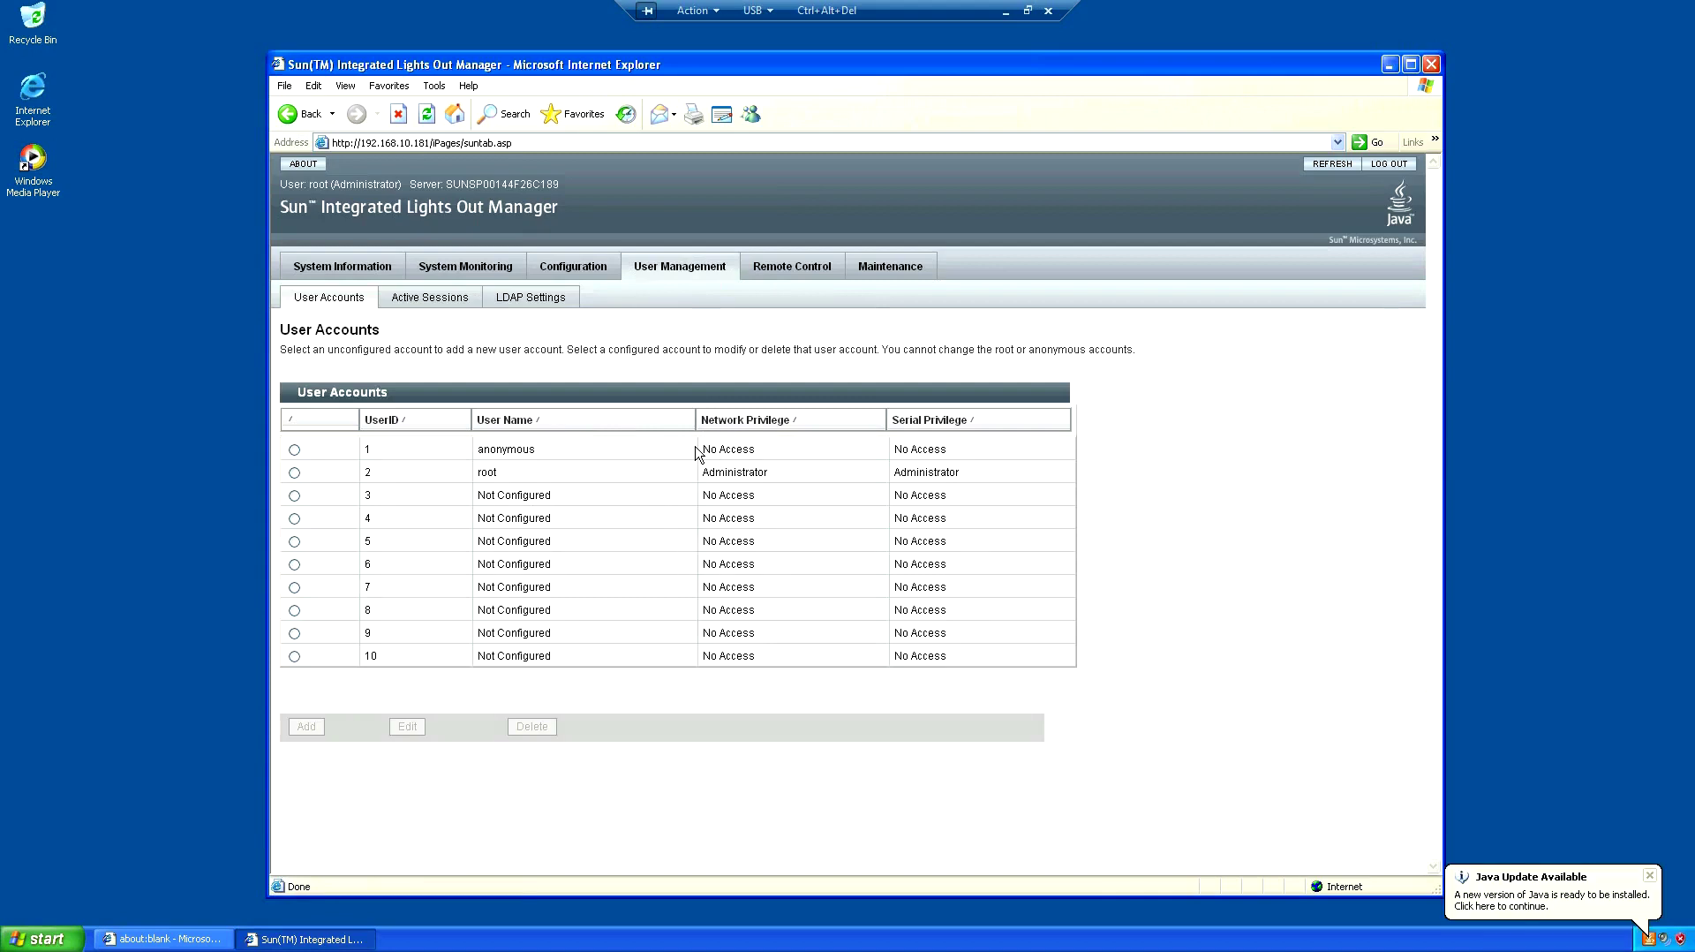
Check active sessions and the LDAP Searchbase value on port 636, then show remote redirection
left_click(434, 300)
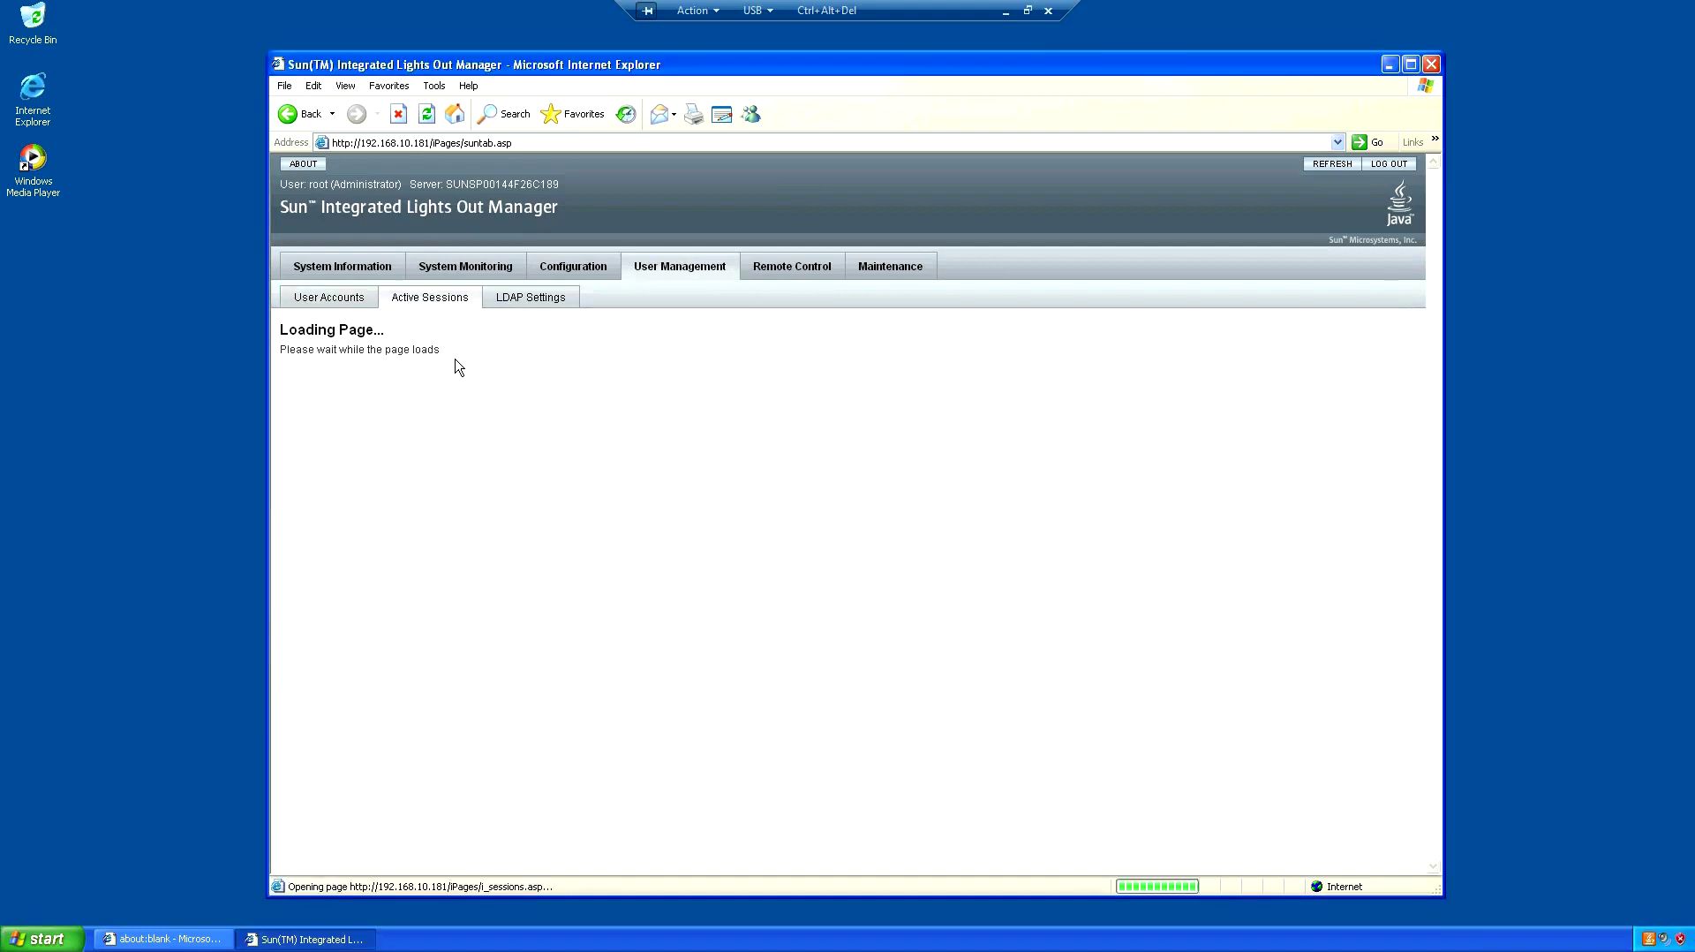
left_click(538, 300)
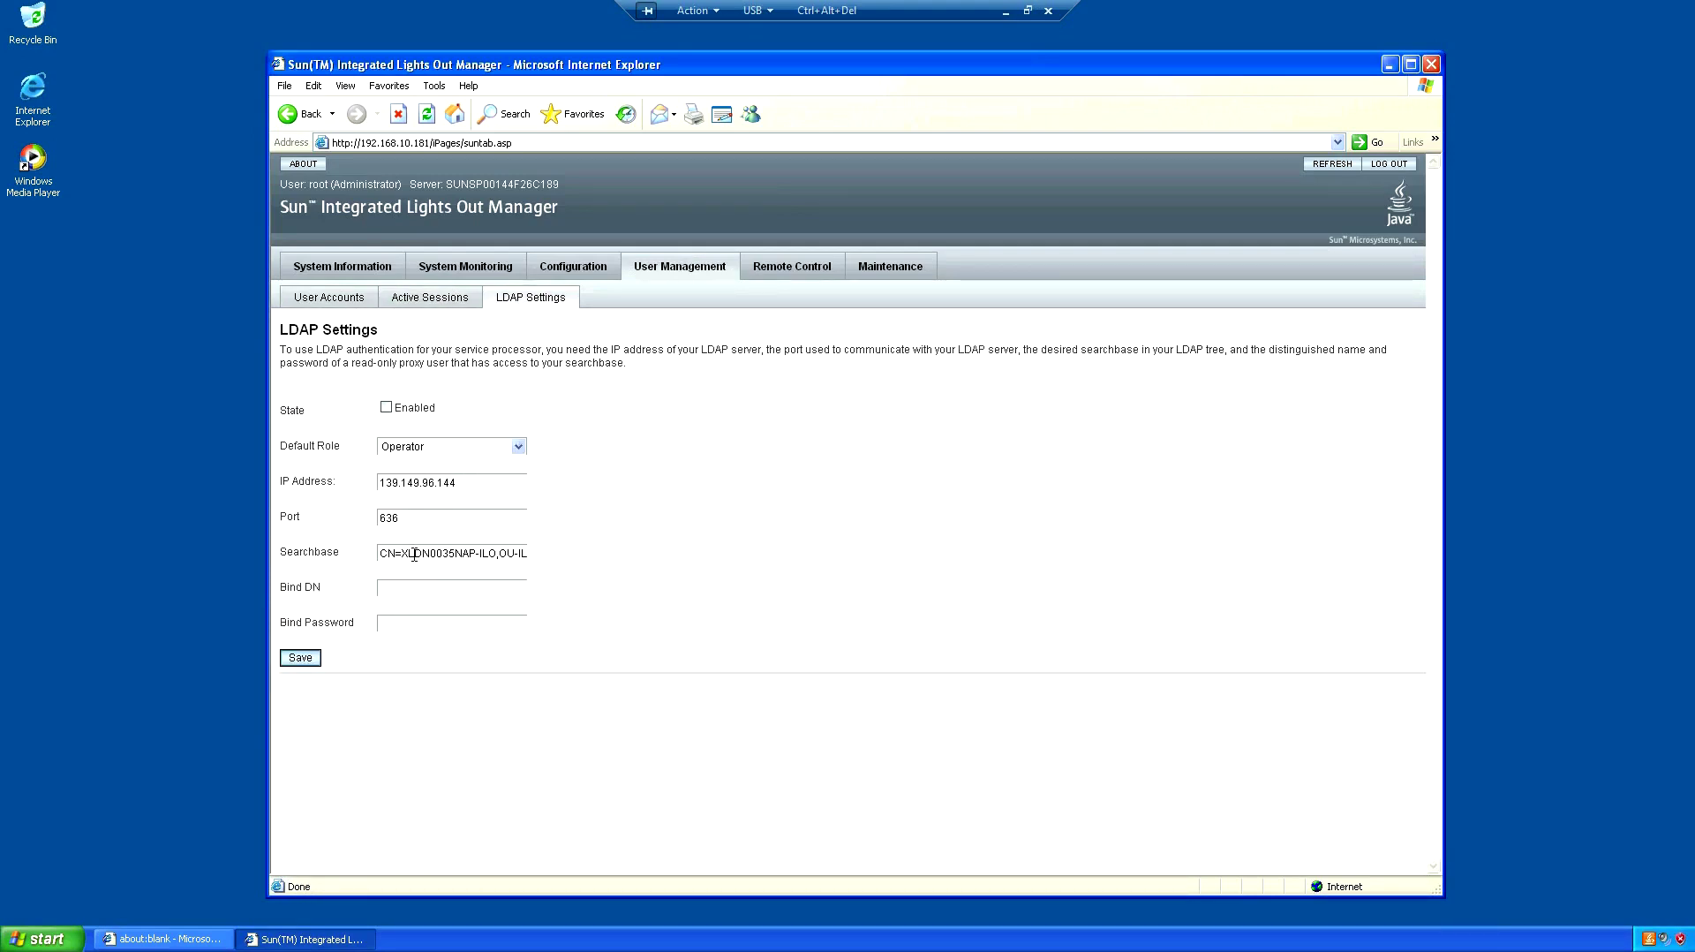
left_click_drag(459, 555, 560, 556)
left_click(494, 554)
key("Left")
key("Left")
key("Left")
key("Left")
key("Left")
key("Left")
key("Left")
key("Left")
key("Left")
key("Left")
key("Left")
key("Left")
key("Left")
key("Left")
left_click(795, 269)
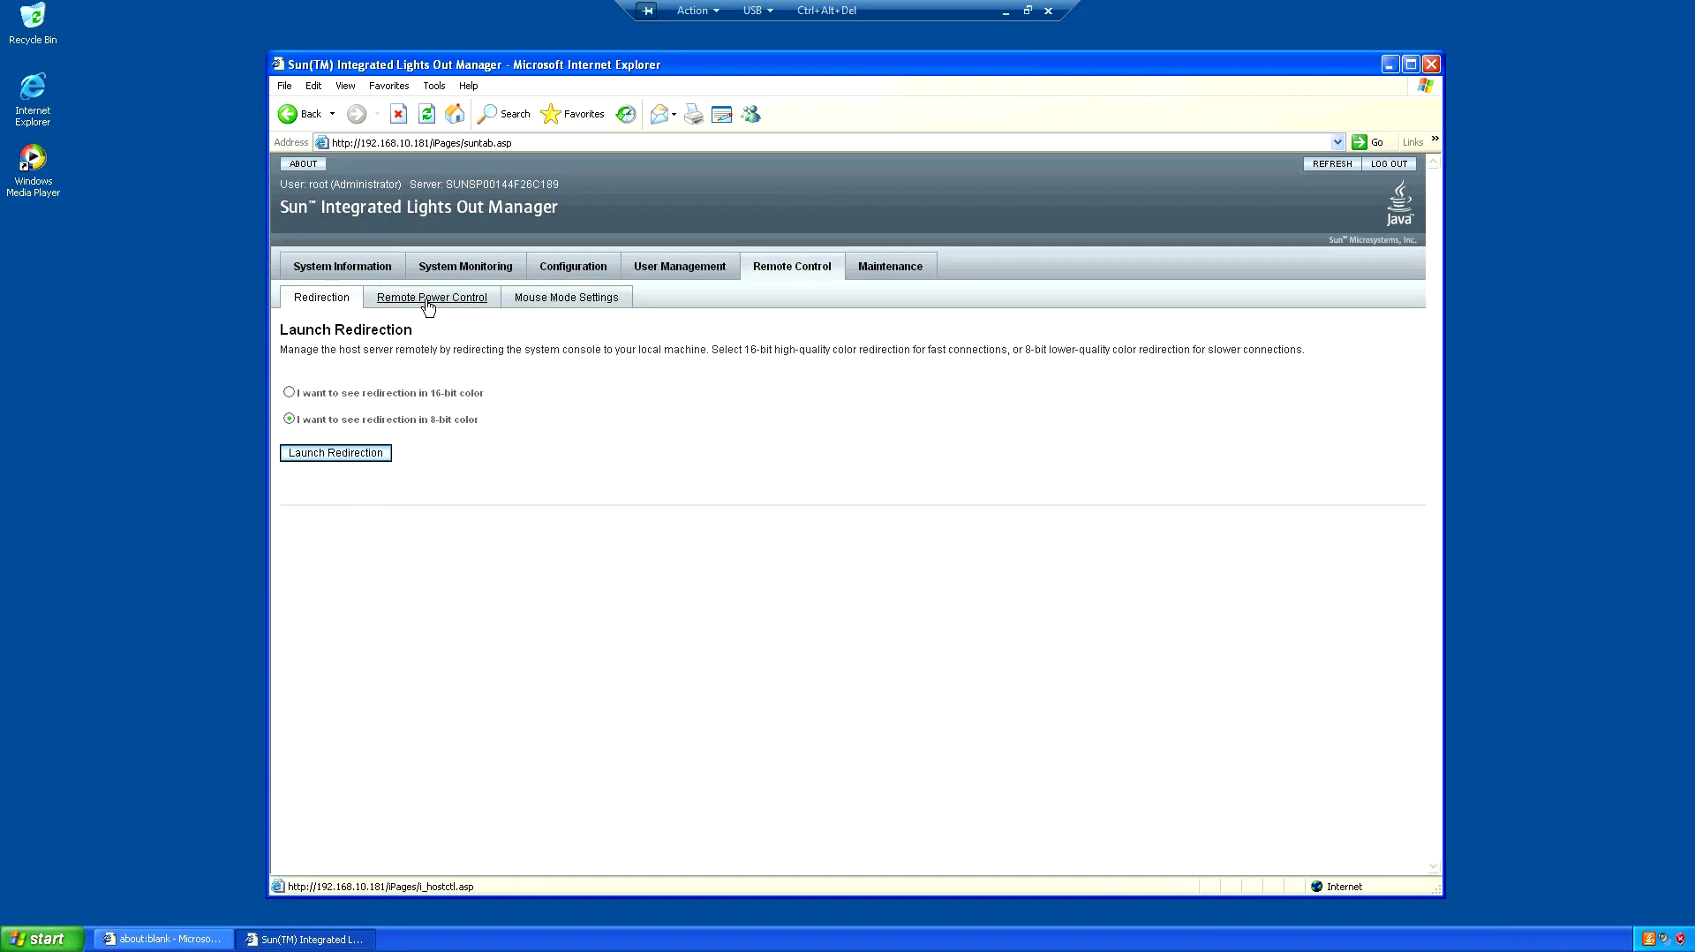
left_click(428, 304)
left_click(524, 466)
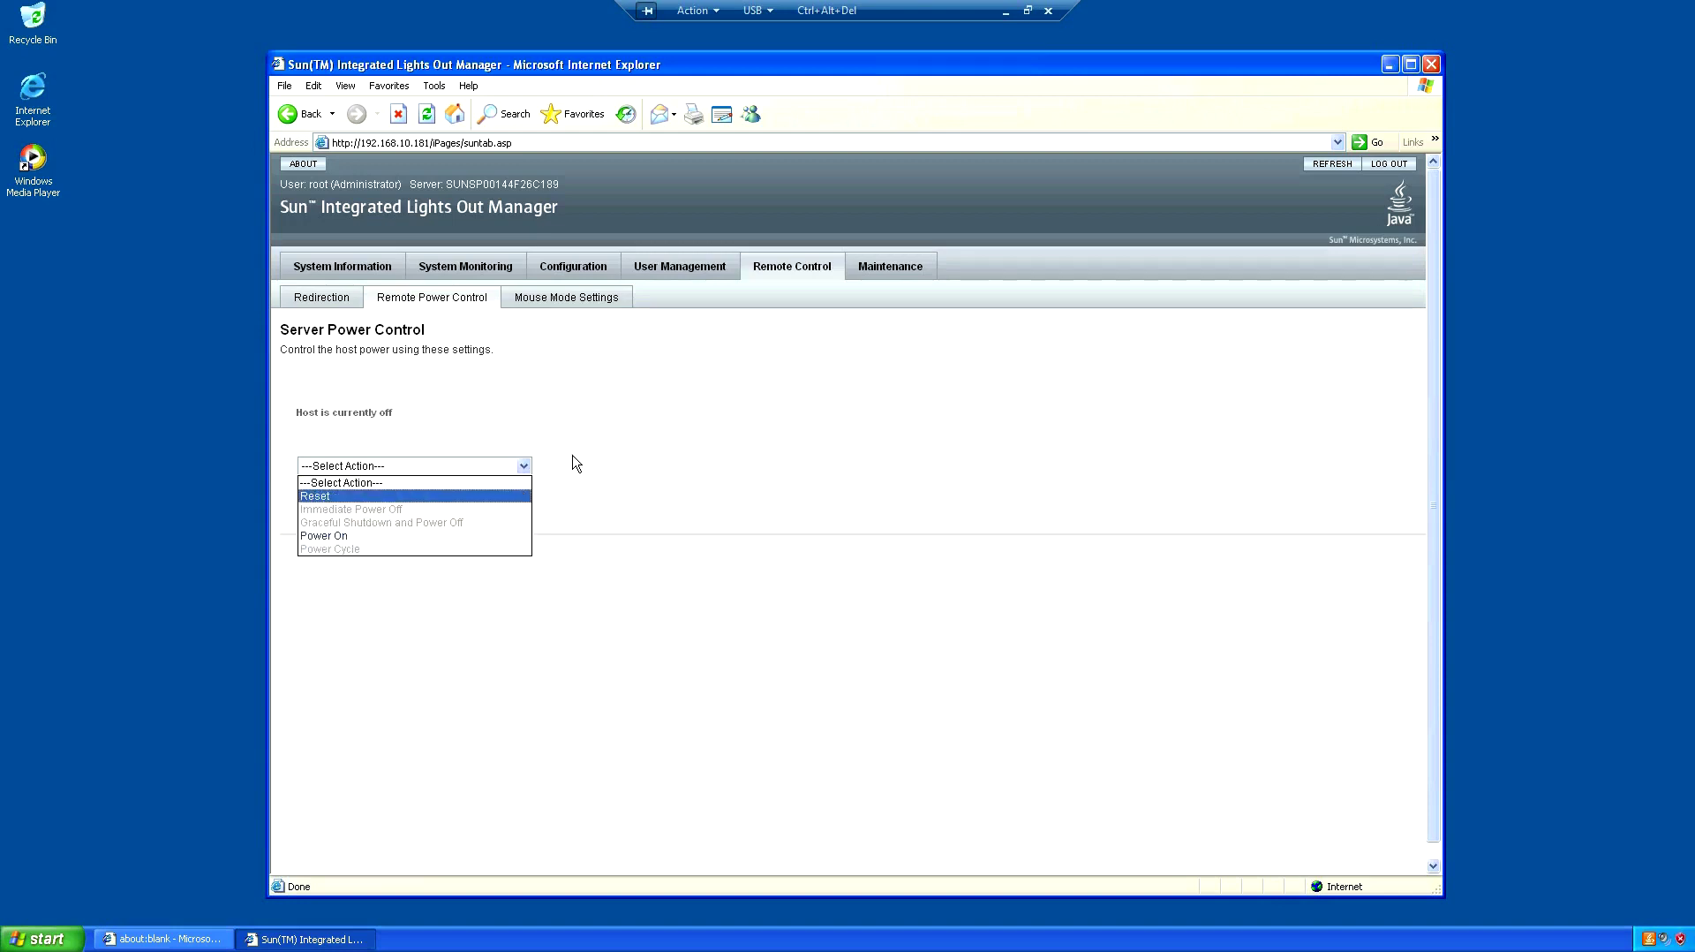
left_click(600, 412)
left_click(587, 300)
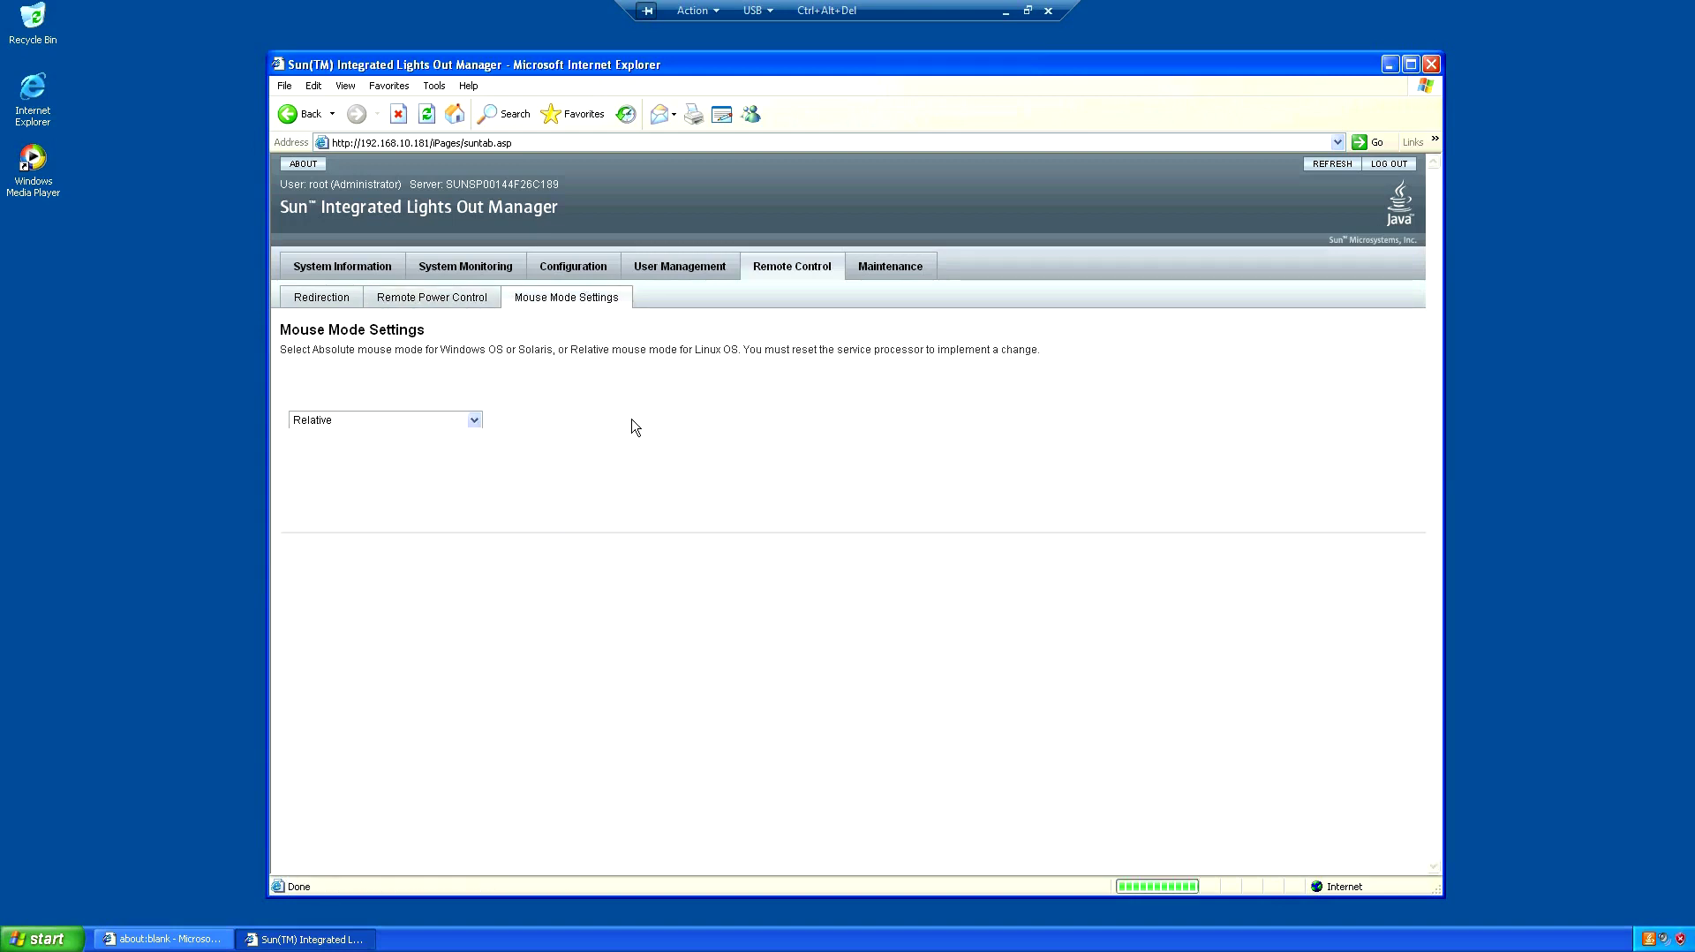
left_click(896, 272)
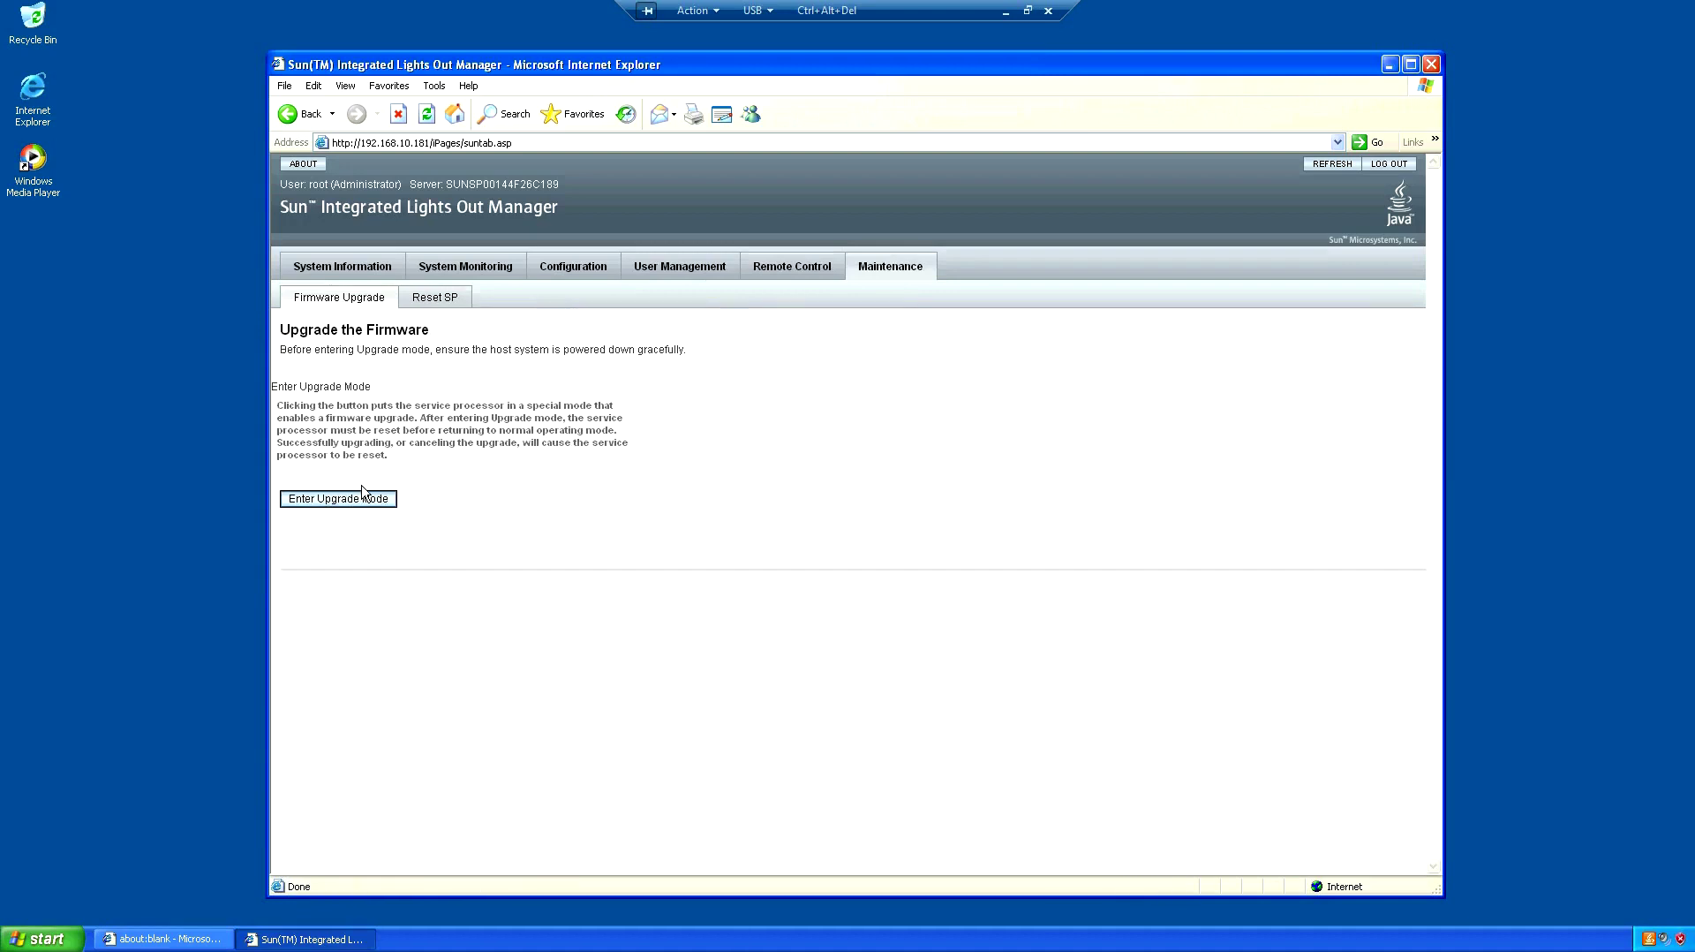
left_click(443, 302)
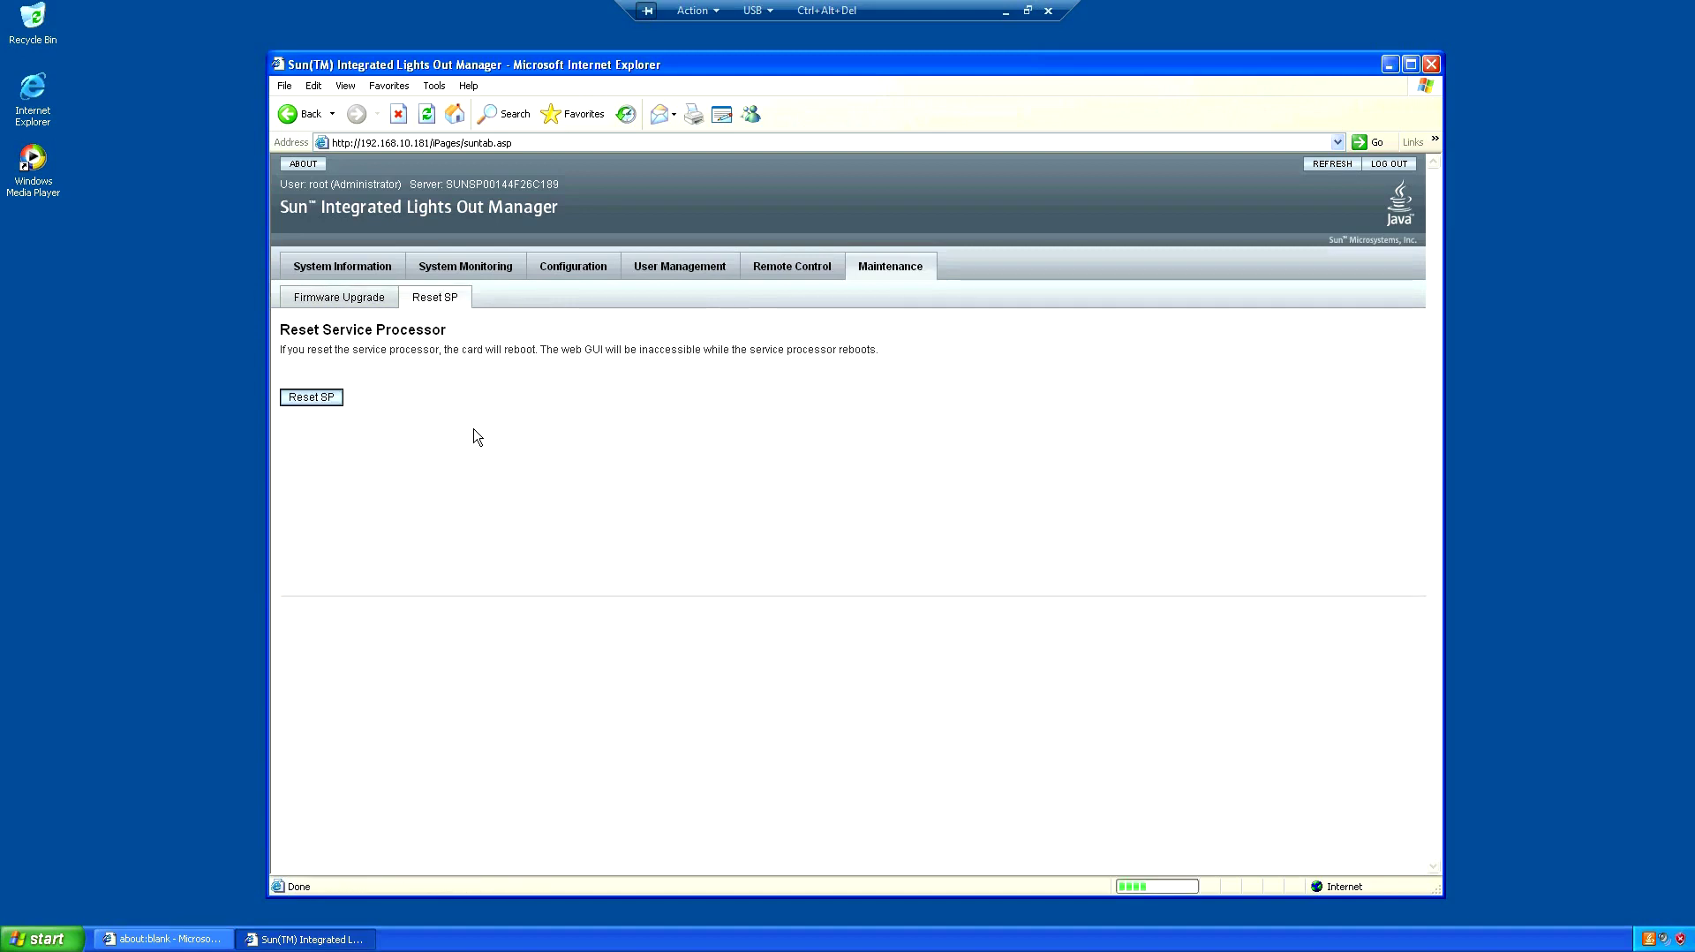
left_click(790, 277)
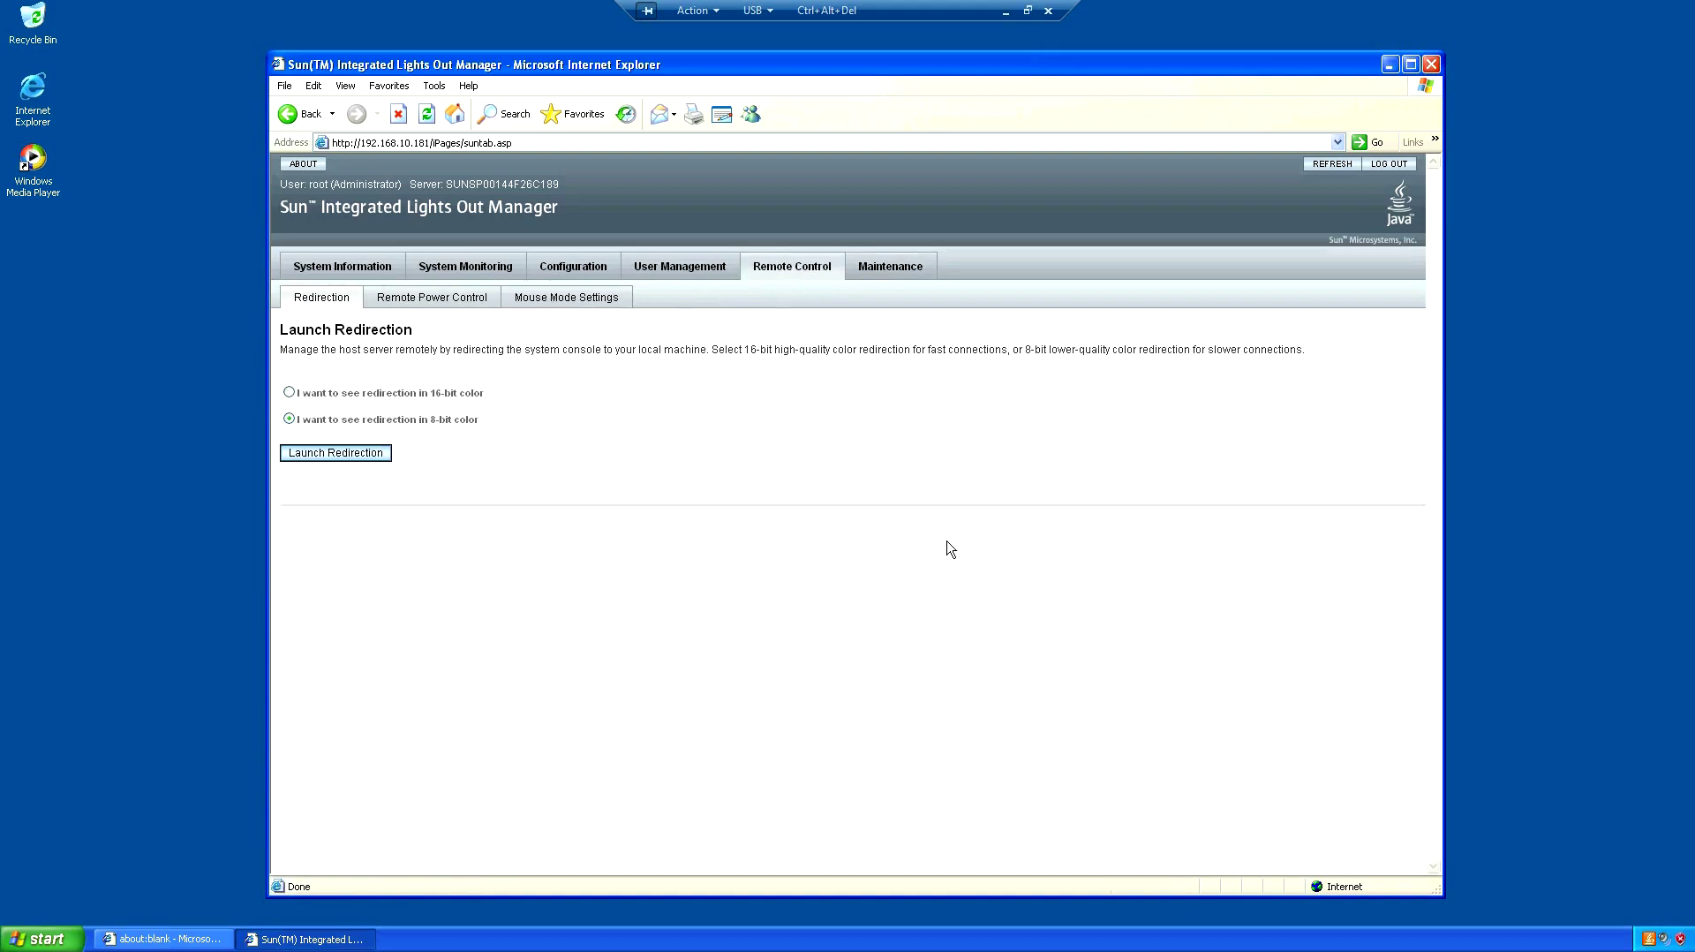
Launch a 16-bit colour redirection, confirm the login, then enlarge the console window and move it beside the ILOM page
left_click(289, 393)
left_click(367, 455)
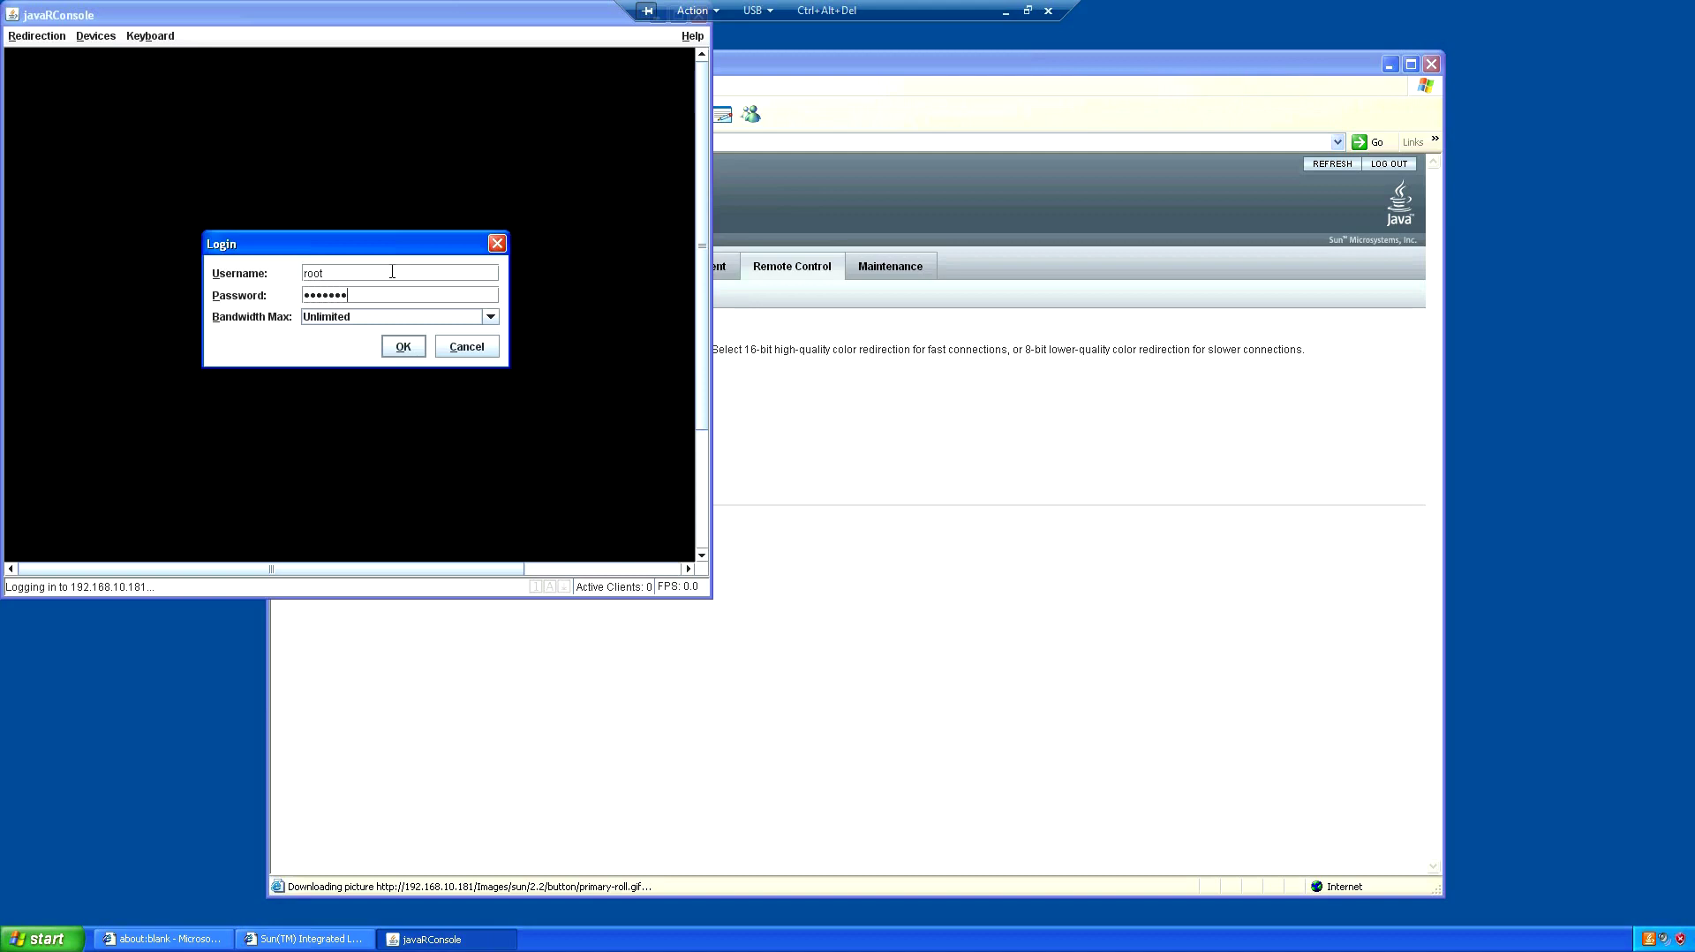
left_click(416, 349)
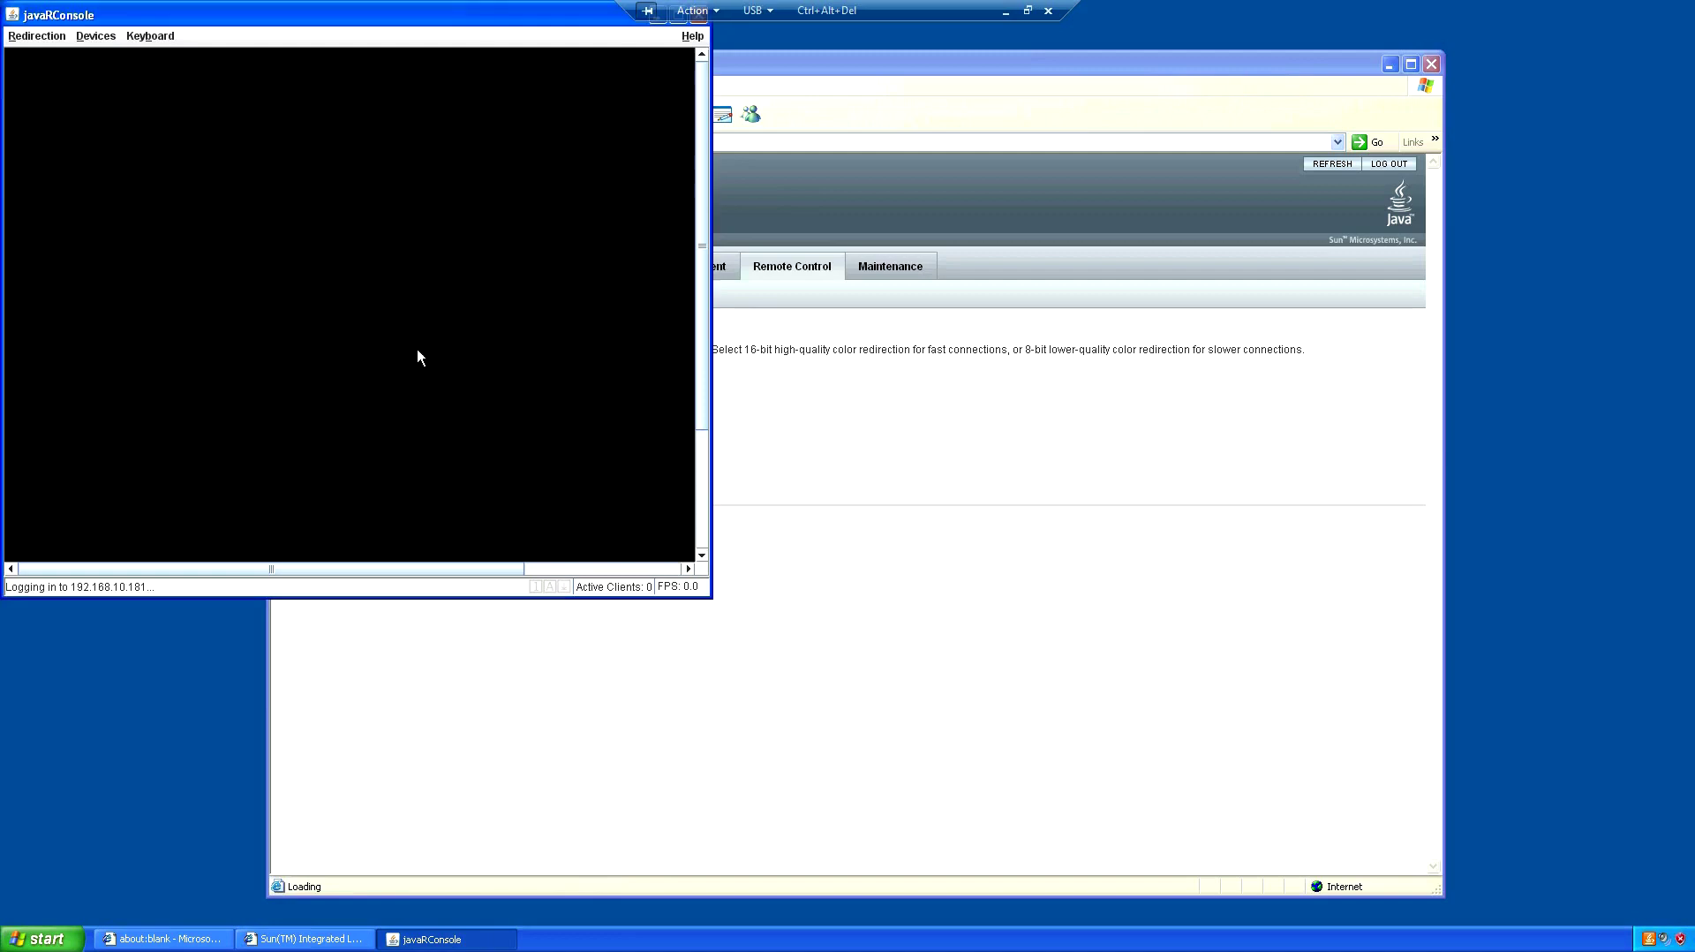
left_click_drag(709, 598, 968, 788)
left_click_drag(463, 24, 1151, 126)
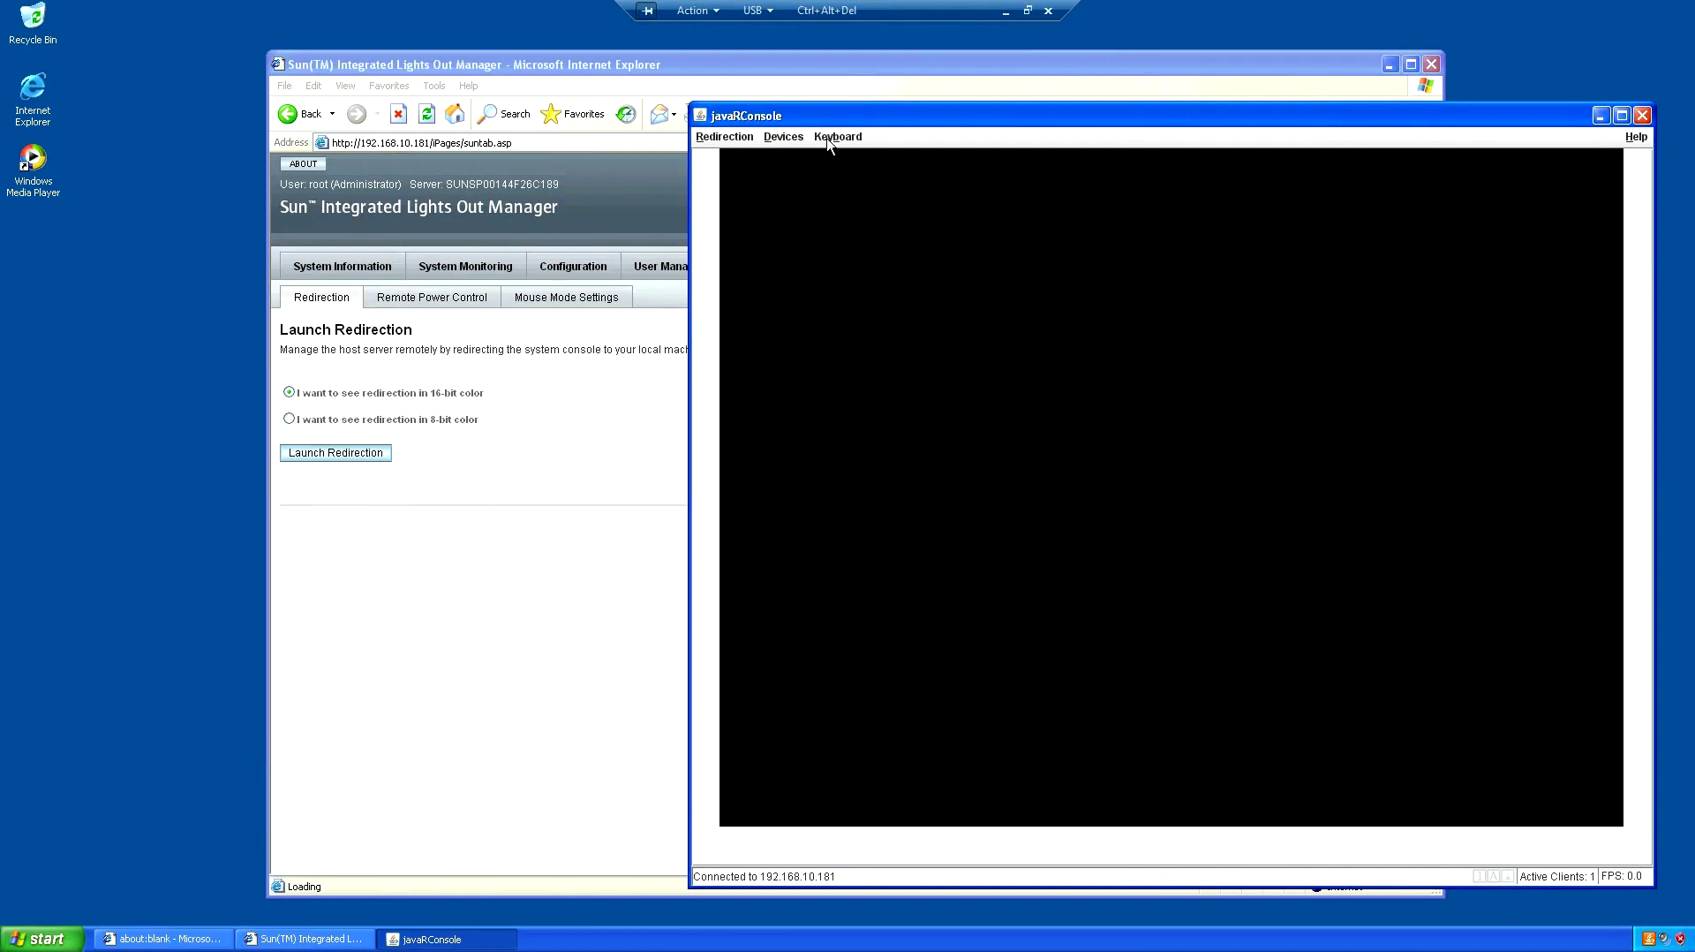
Show the Redirection menu's Devices and Keyboard options, including Auto-Keybreak Mode and Control Alt Delete
left_click(729, 137)
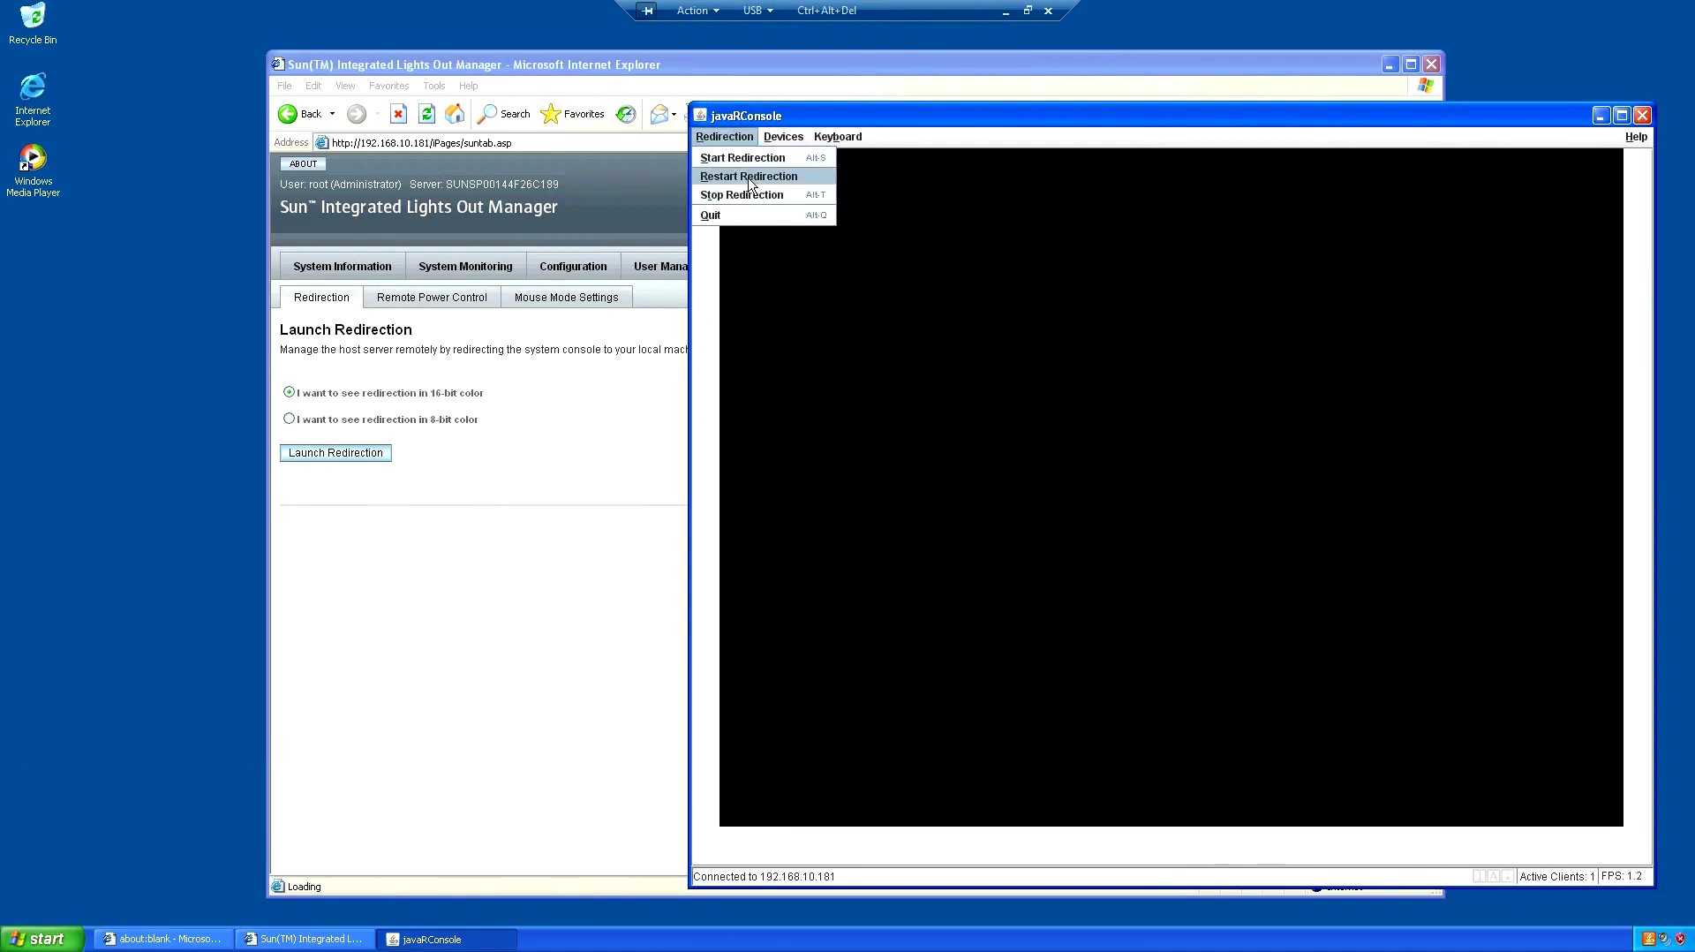
mouse_move(785, 144)
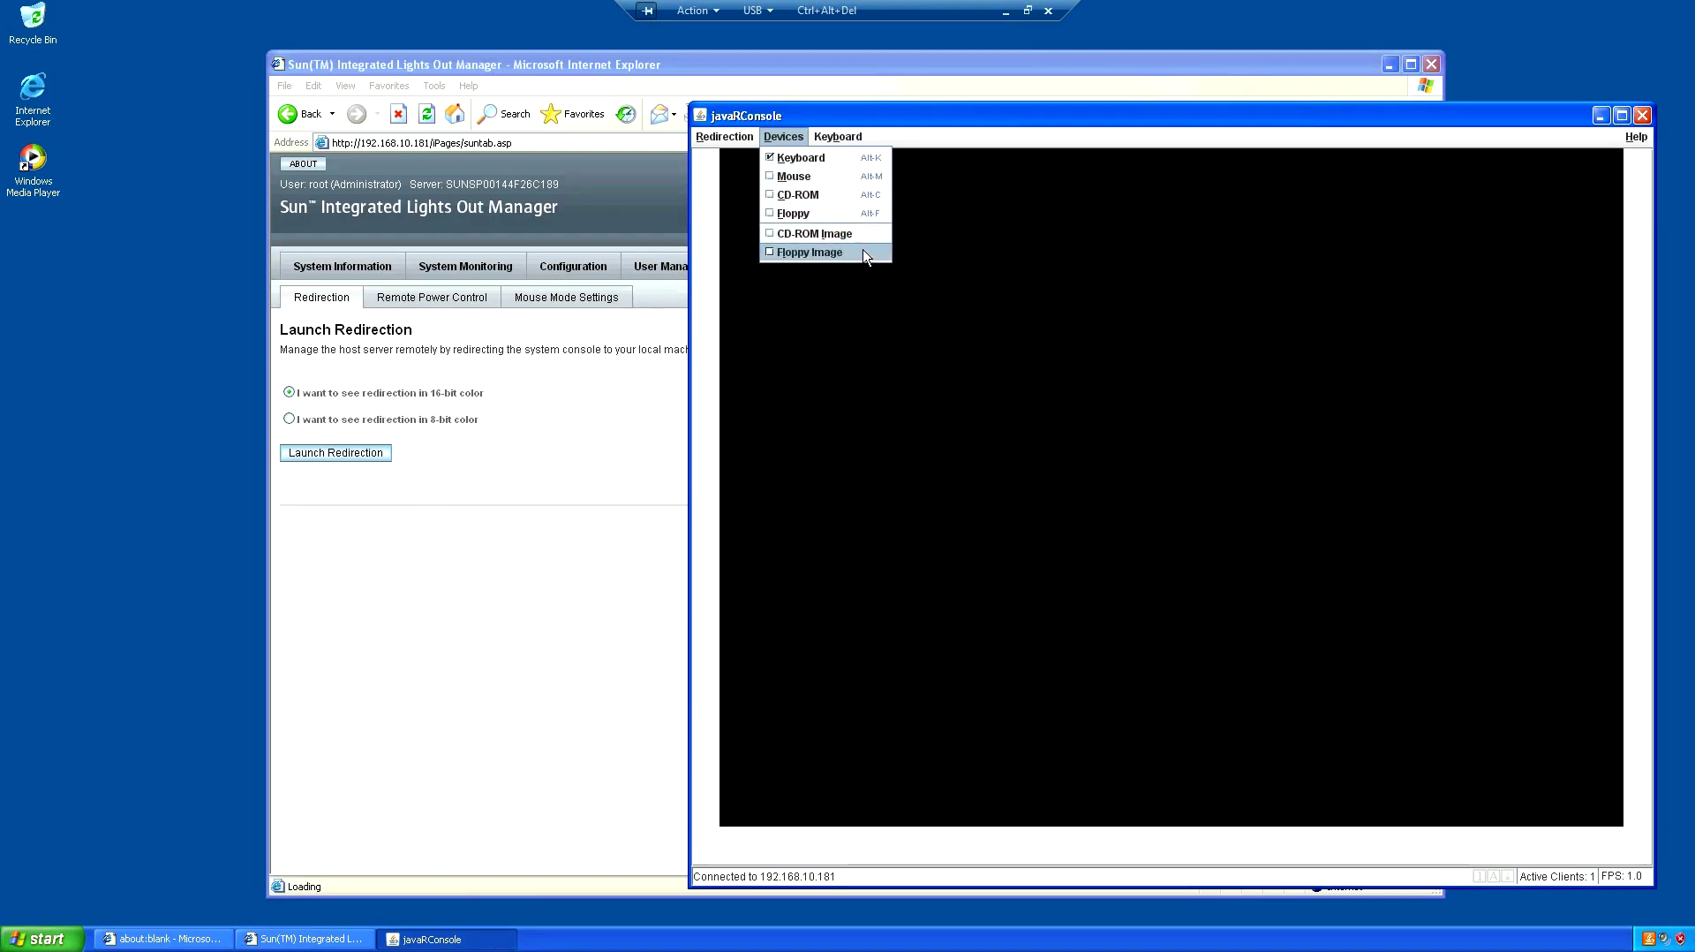
mouse_move(853, 144)
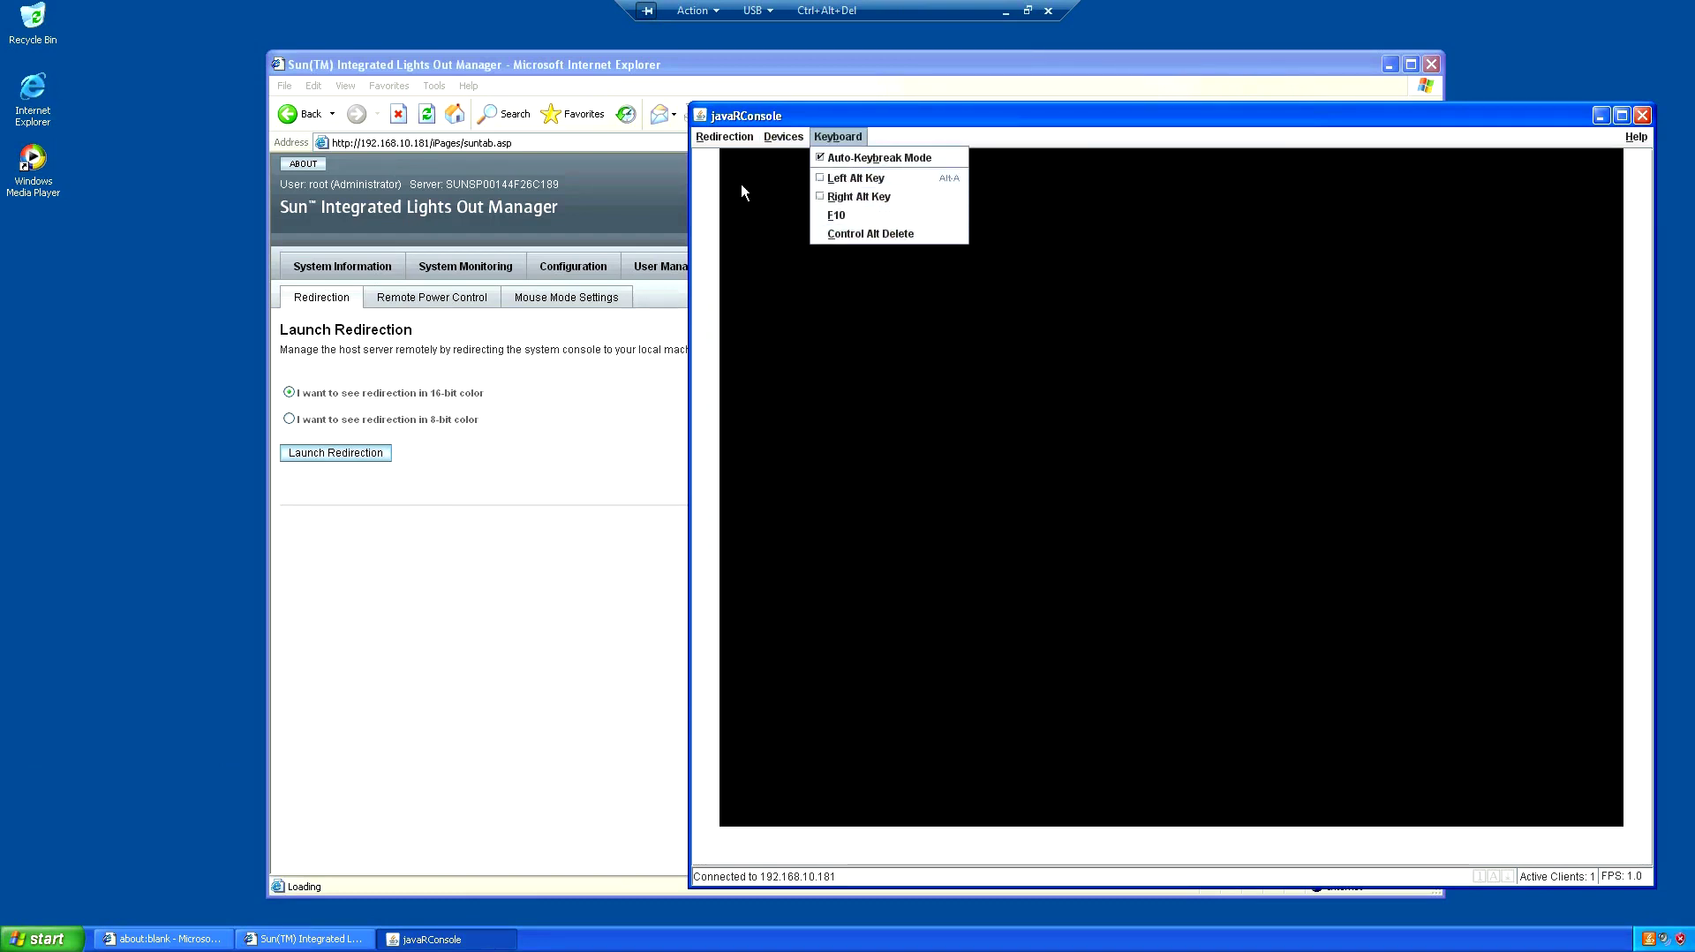
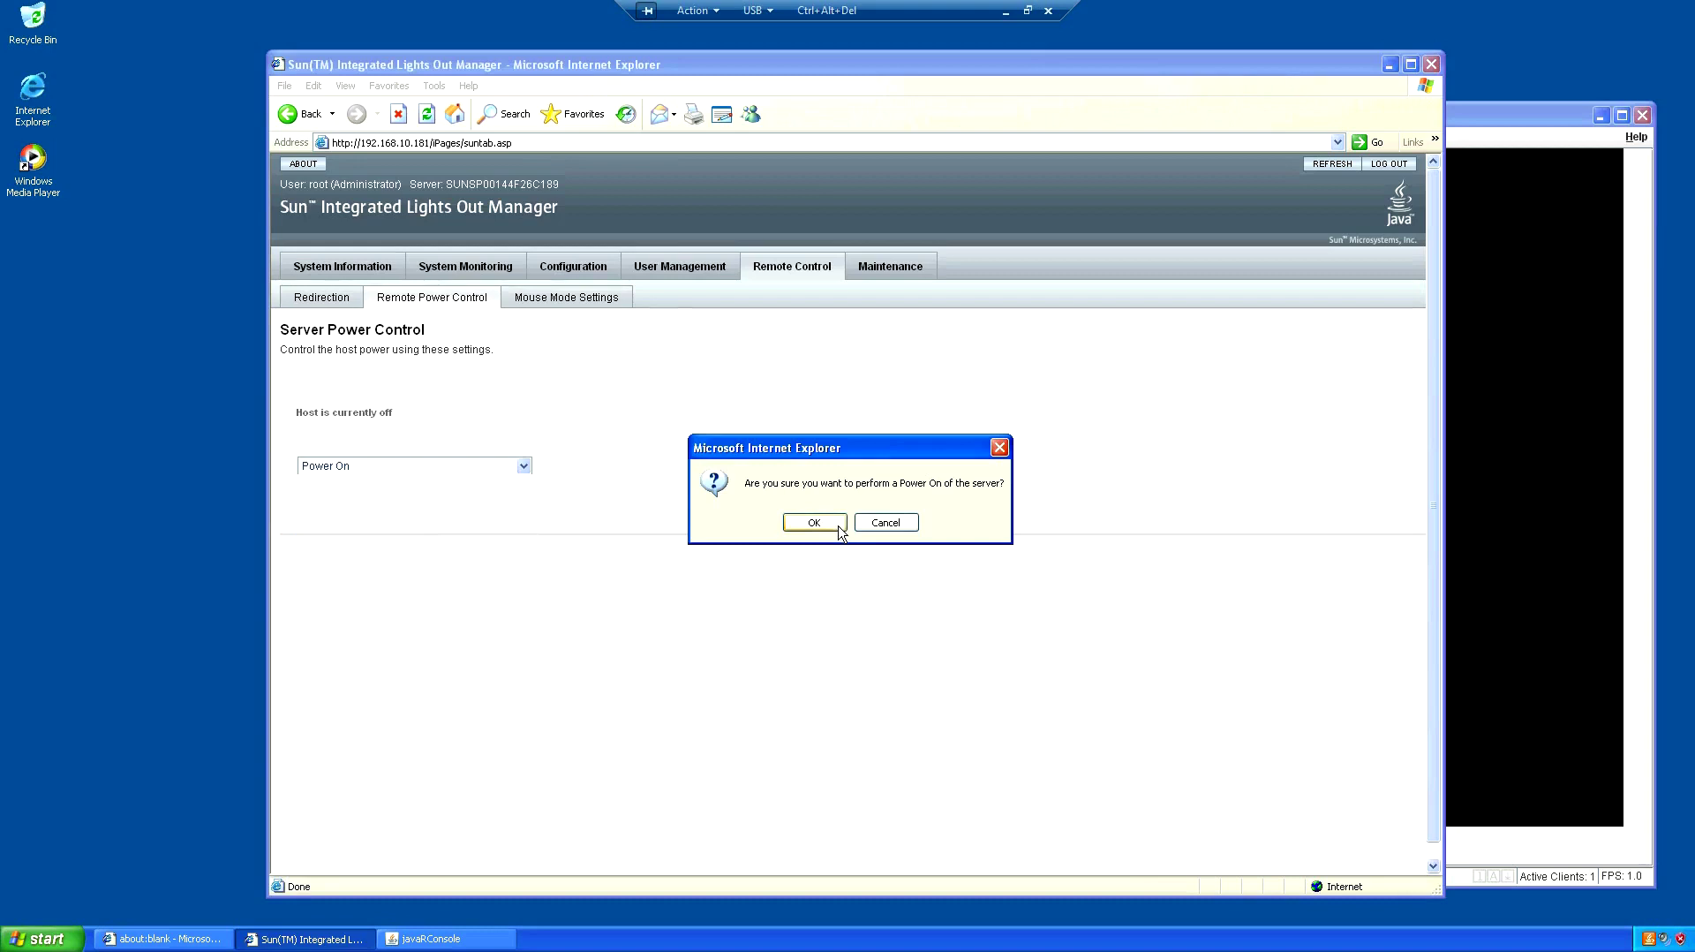
Confirm the Power On dialog so the host turns on, and go to System Monitoring
left_click(843, 522)
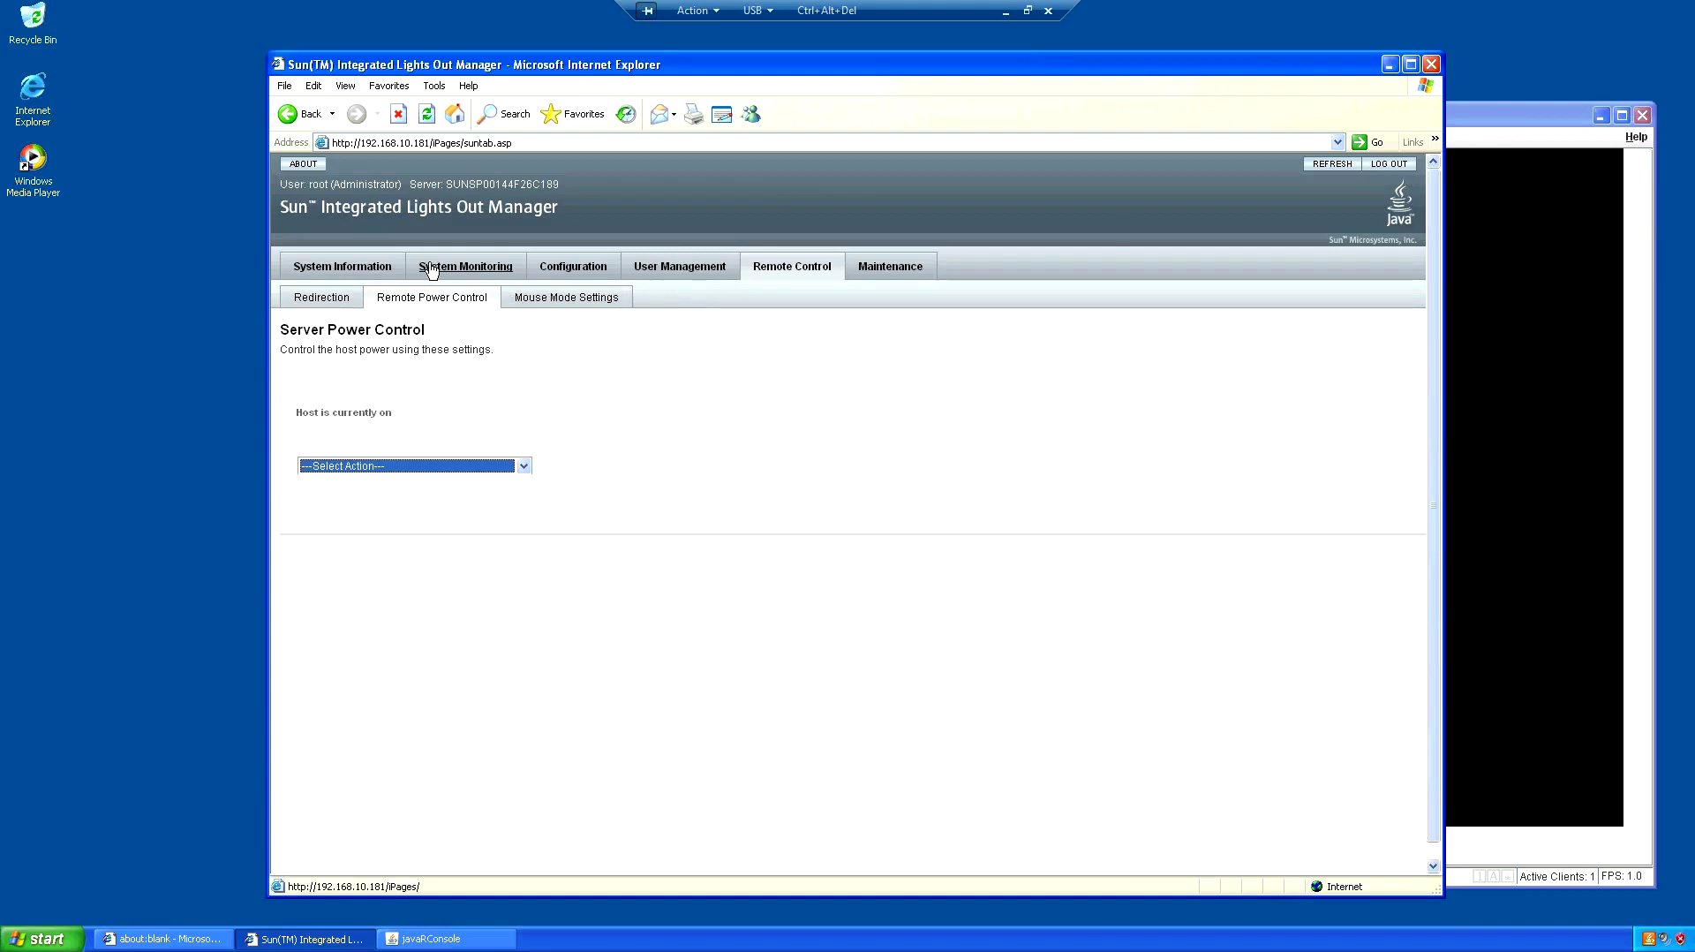
left_click(481, 277)
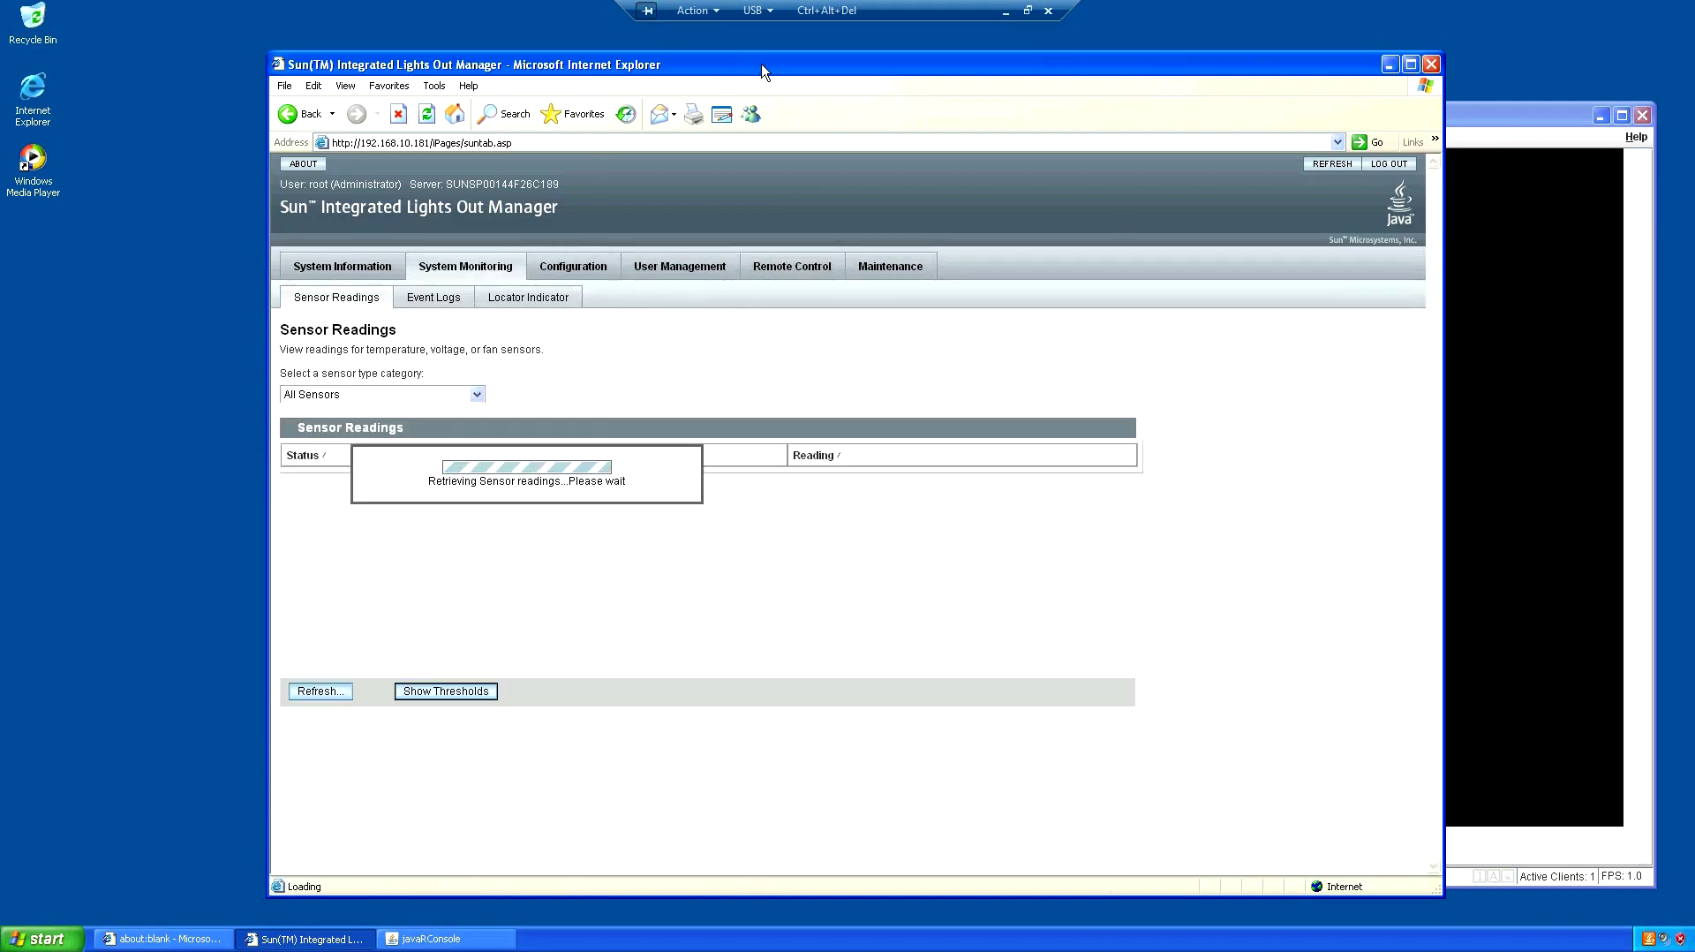
Filter the sensor readings to show only Temperature sensors
left_click_drag(767, 72, 597, 59)
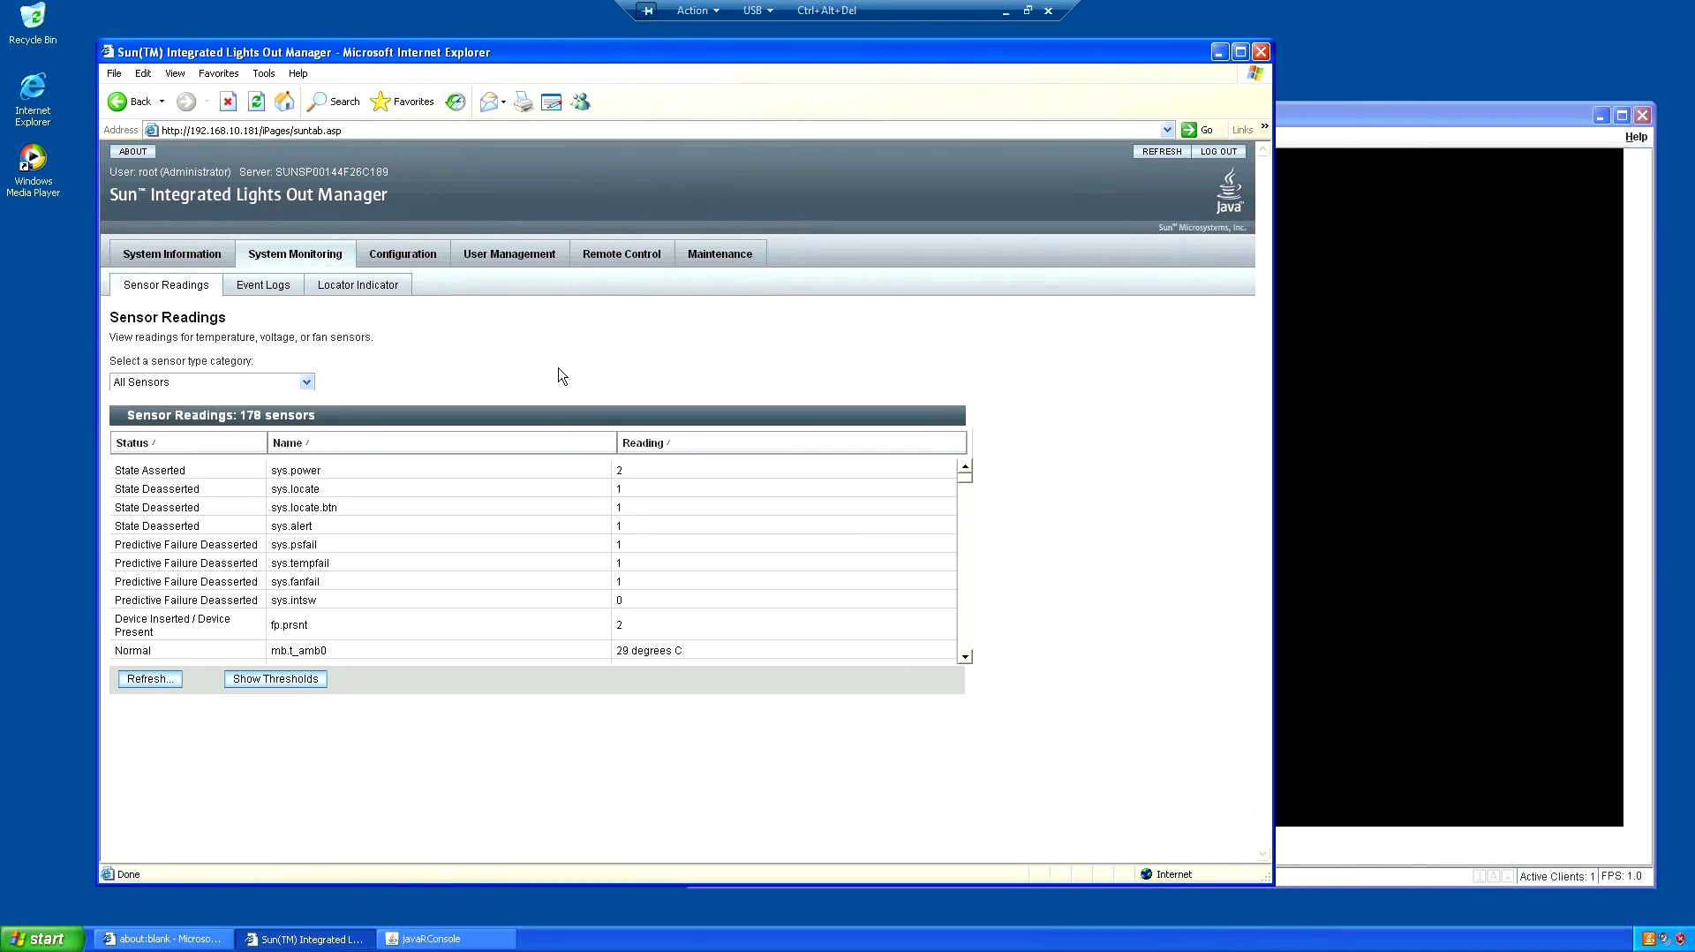
left_click(306, 382)
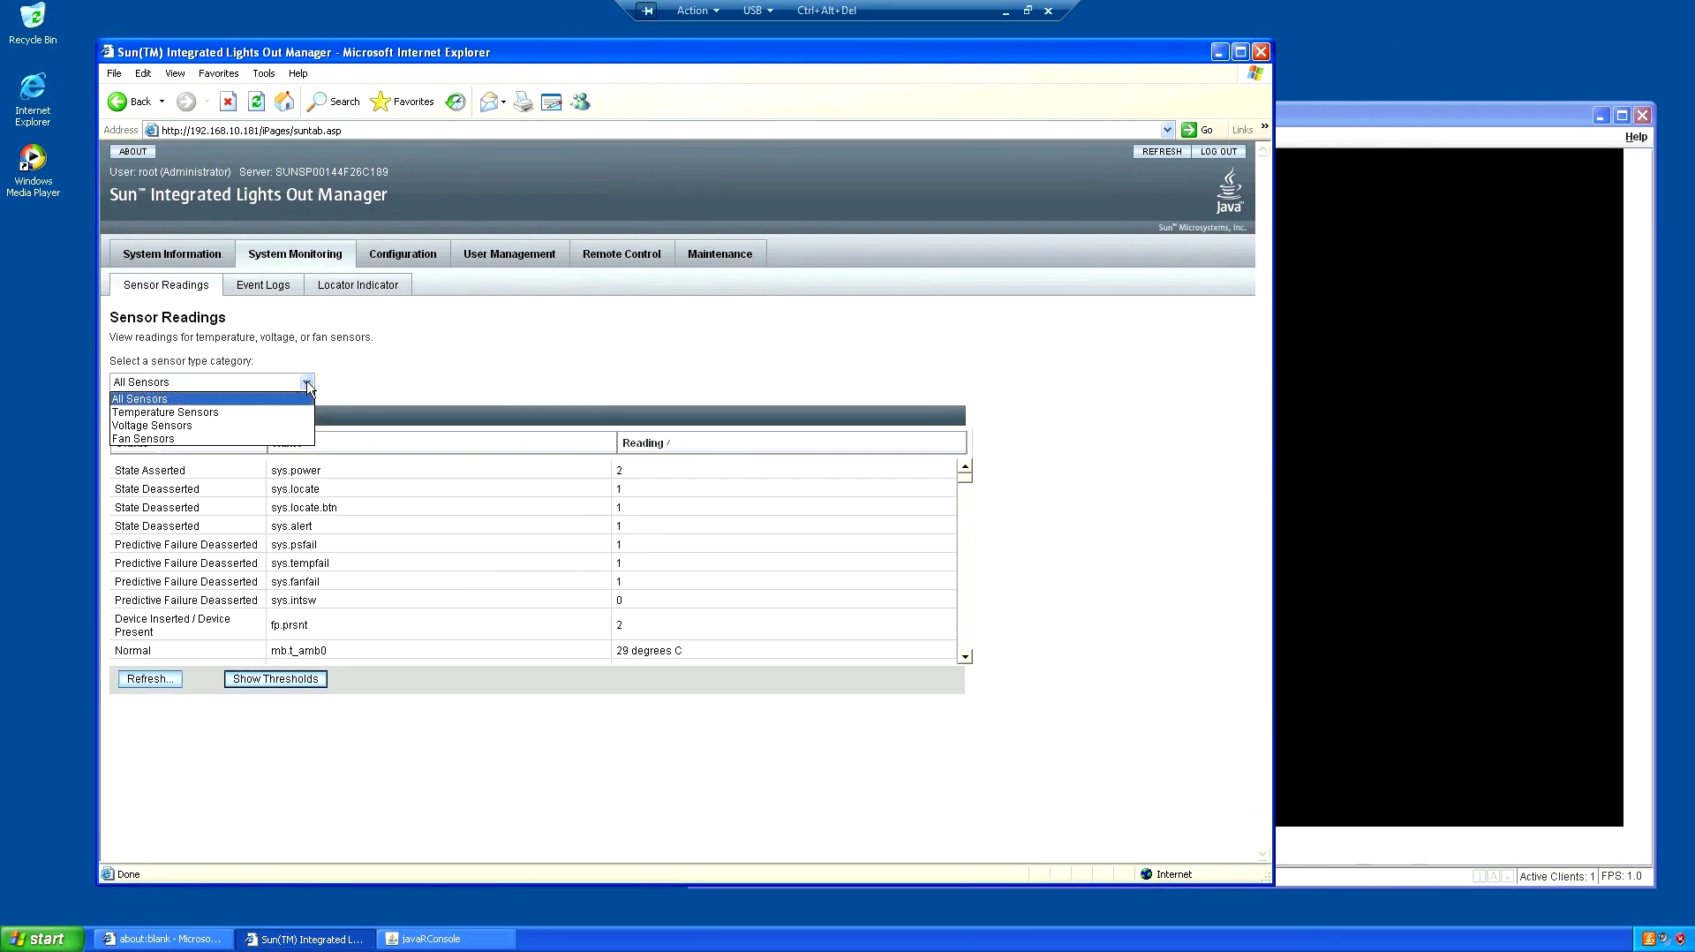
left_click(291, 411)
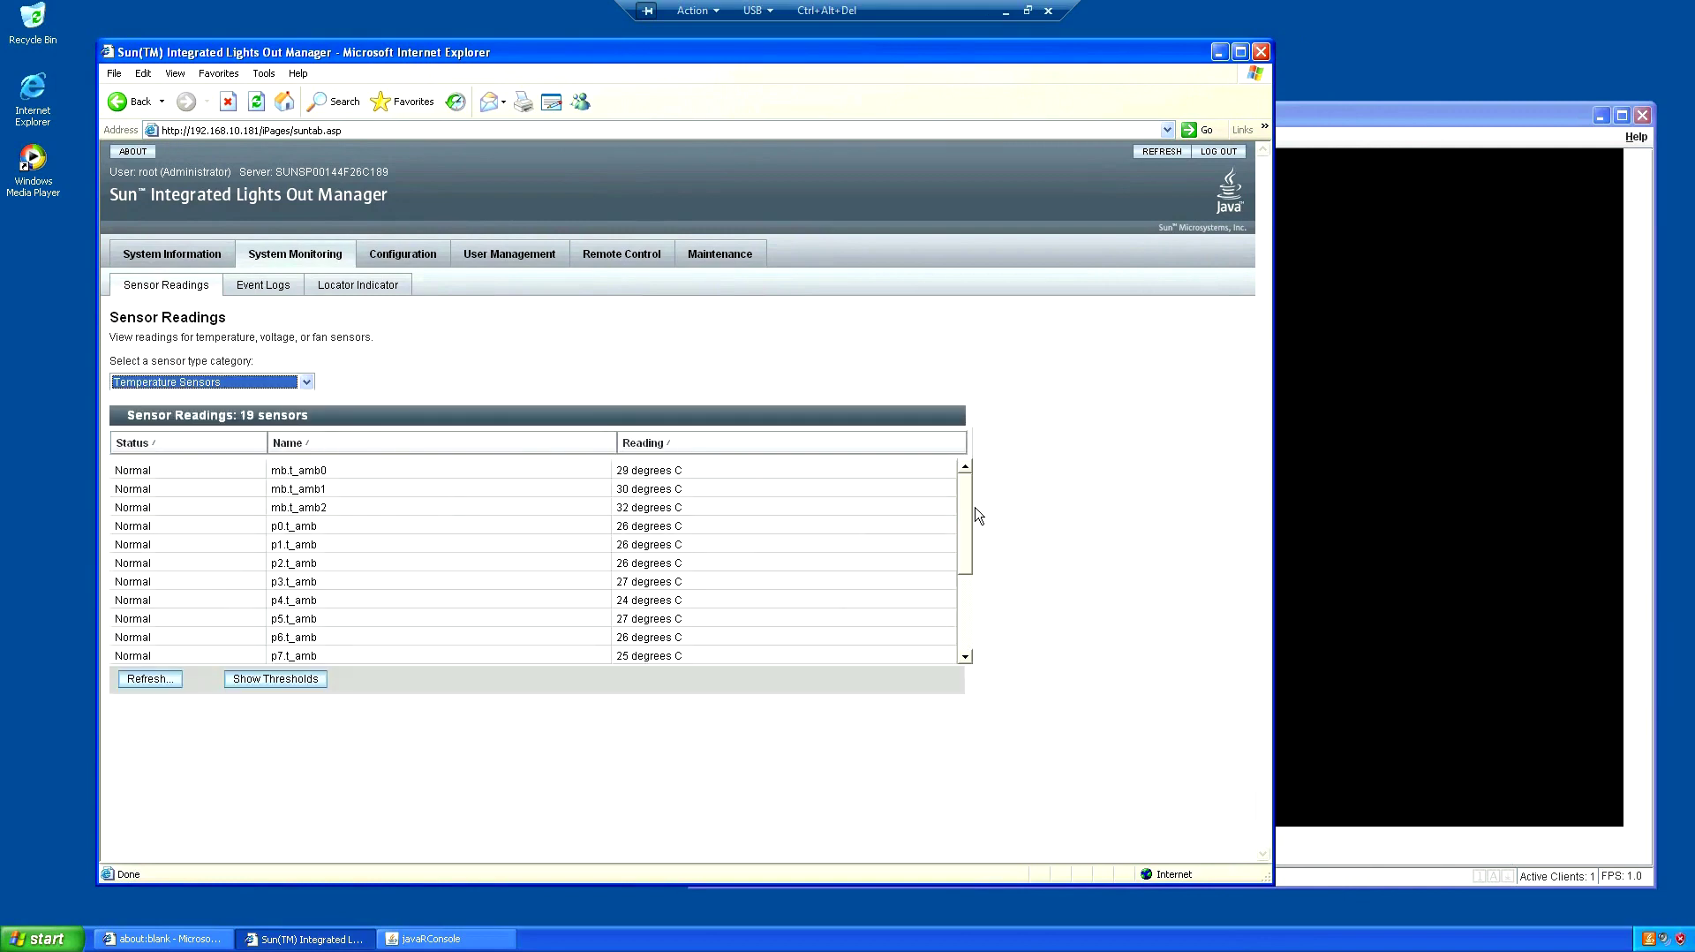
mouse_move(966, 517)
left_mouse_down()
mouse_move(971, 622)
mouse_move(969, 492)
left_mouse_up()
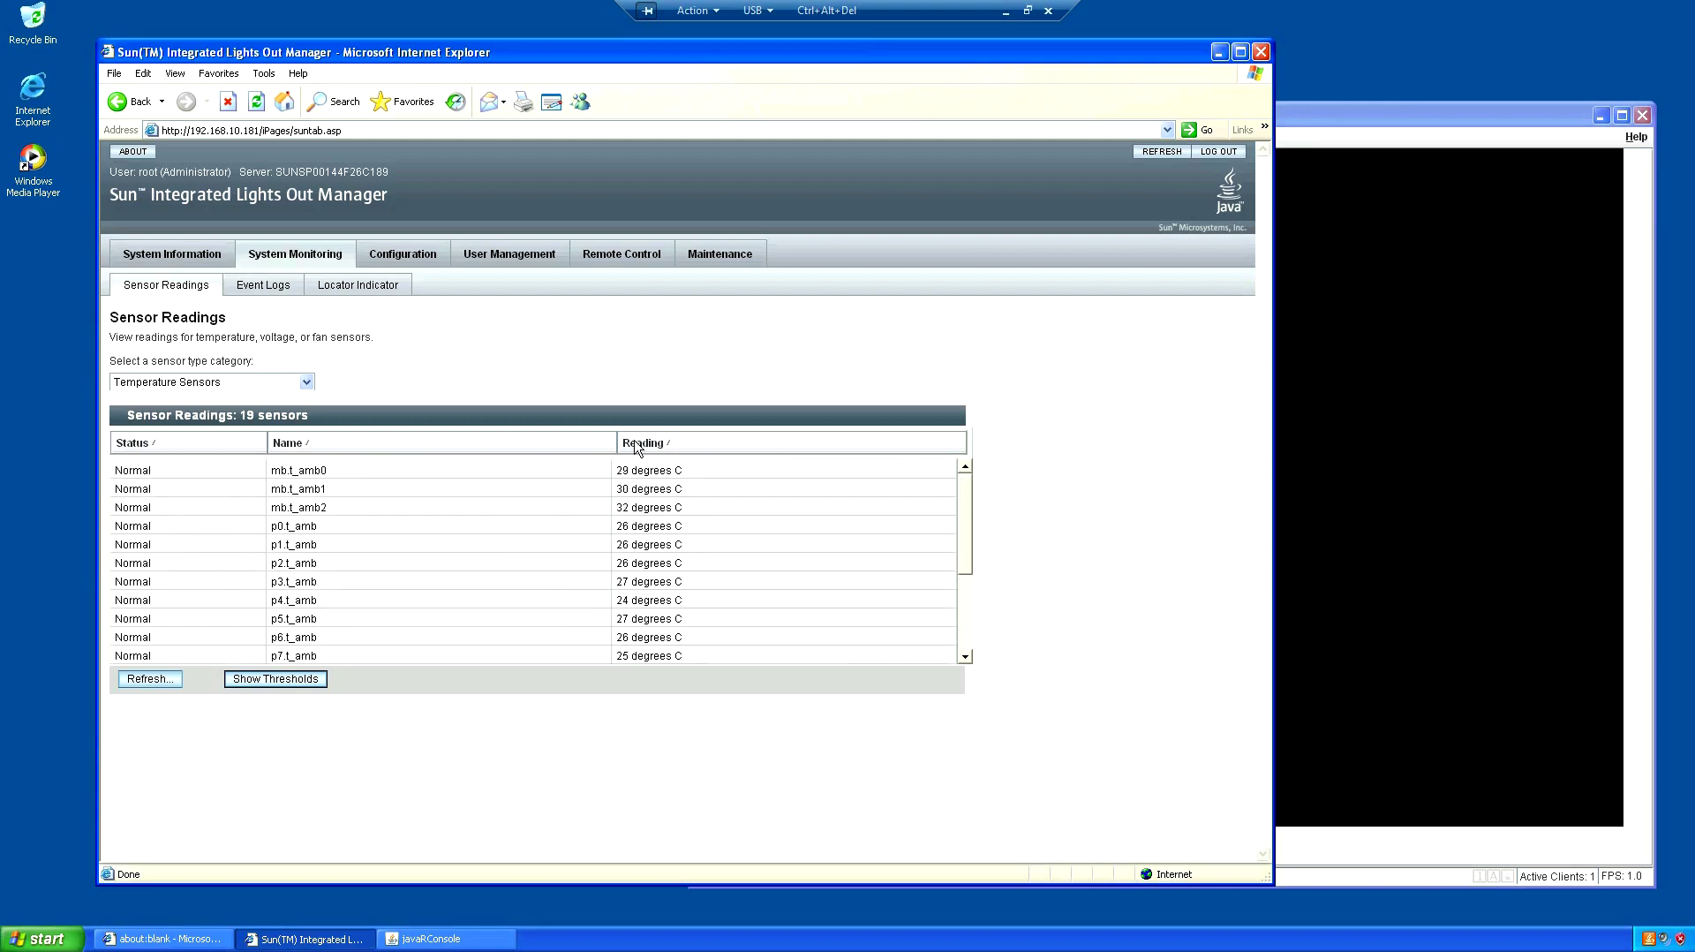
Switch the sensor list to Voltage sensors, glancing at the remote console's boot
left_click(306, 381)
left_click(303, 432)
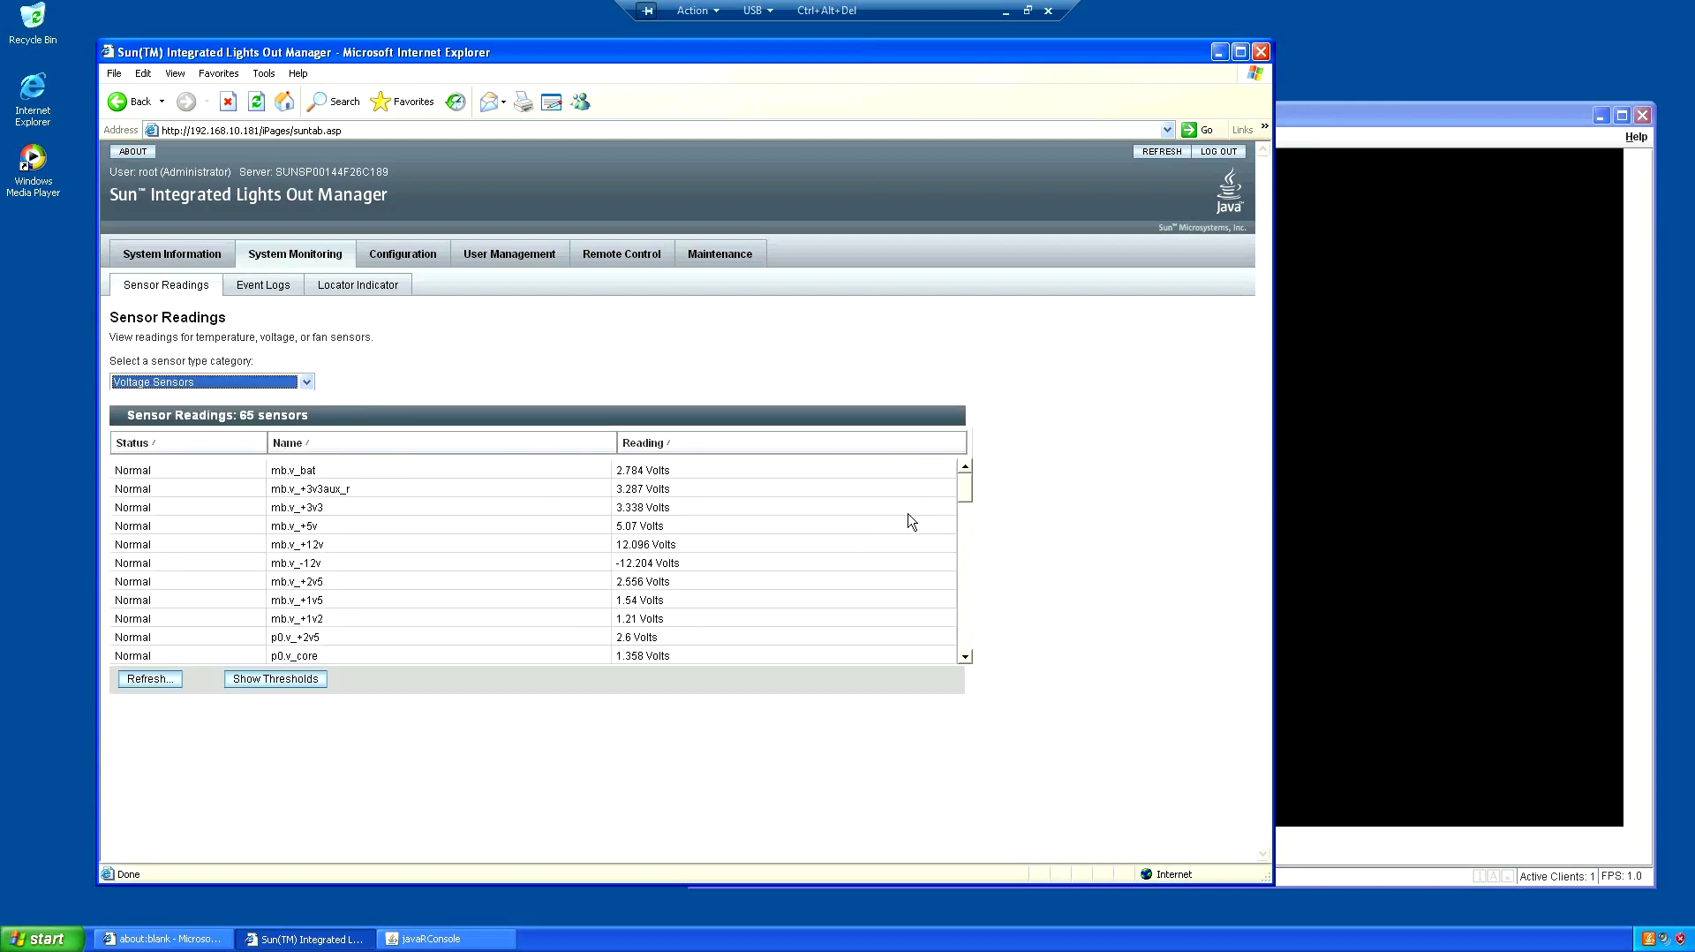
left_click_drag(965, 499, 971, 594)
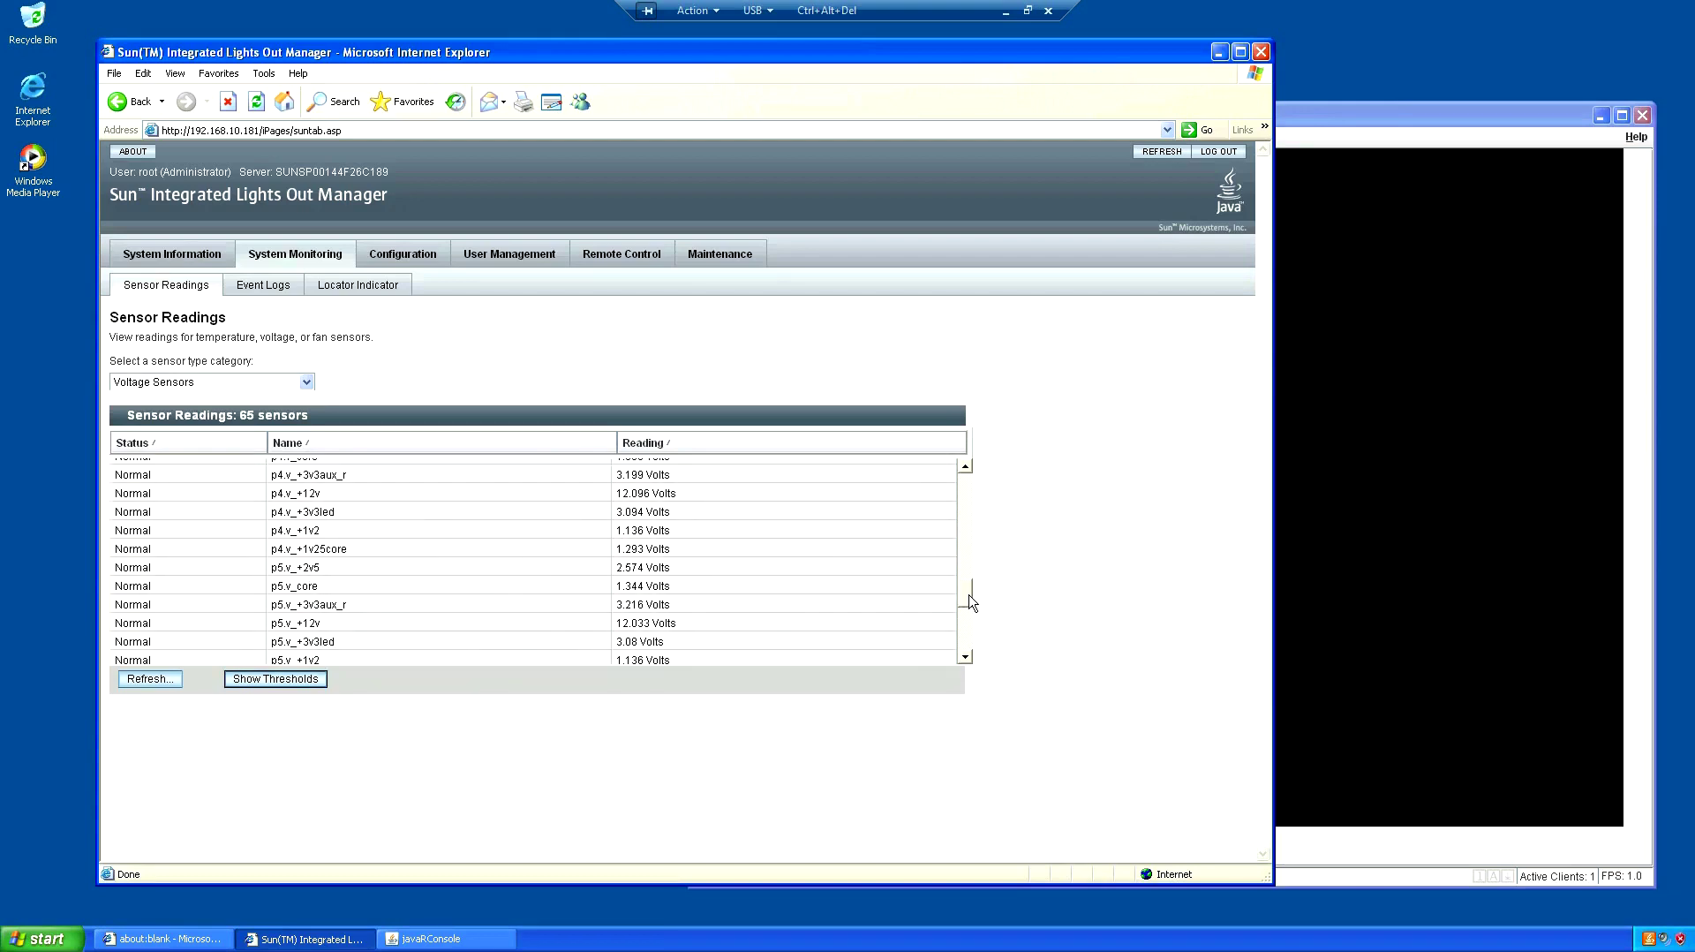
left_click(1413, 439)
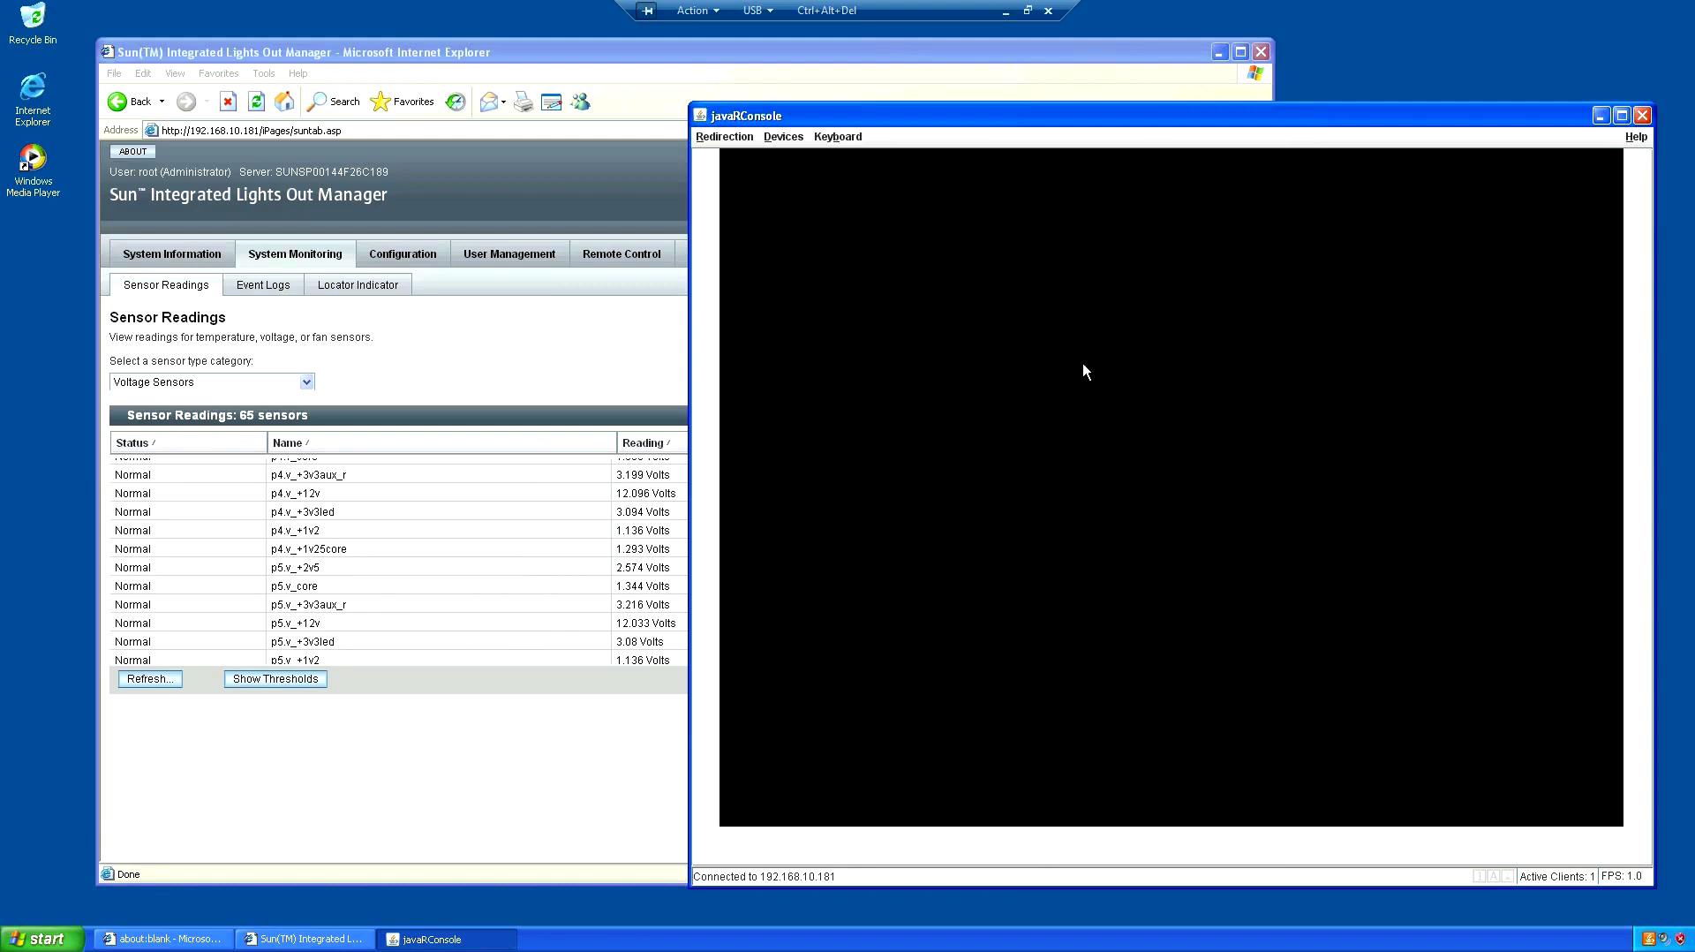
left_click(558, 378)
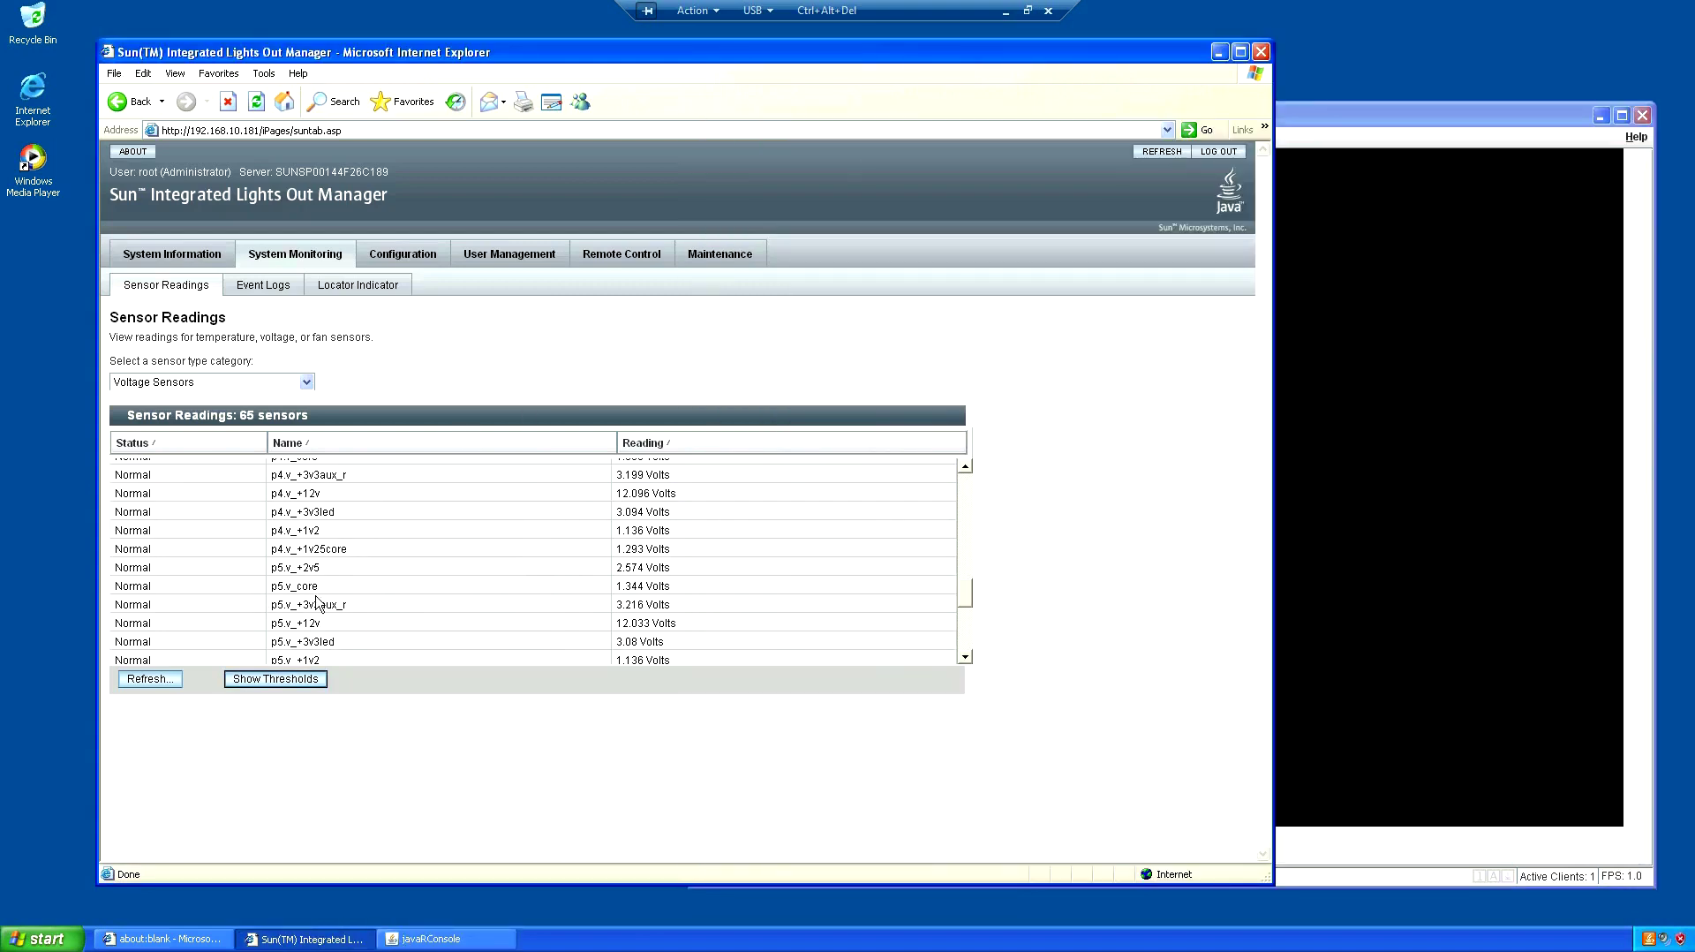
left_click_drag(972, 591, 972, 647)
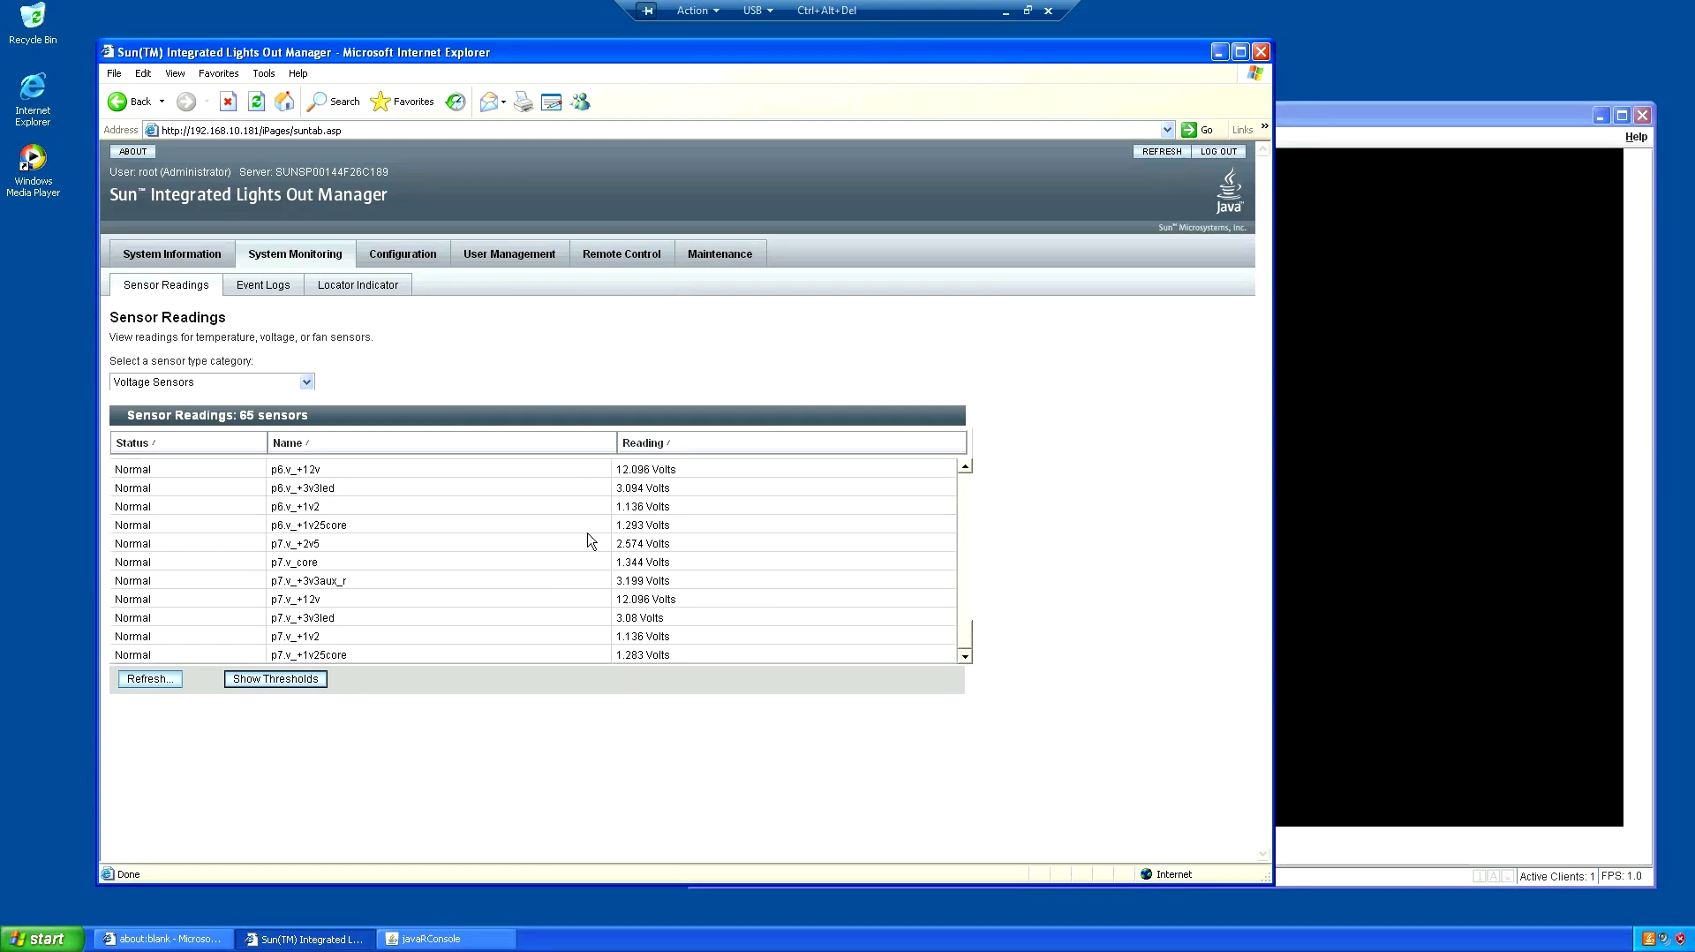
Show the Fan sensors, watch the BIOS boot, then open the System Event Logs
left_click(239, 382)
left_click(219, 439)
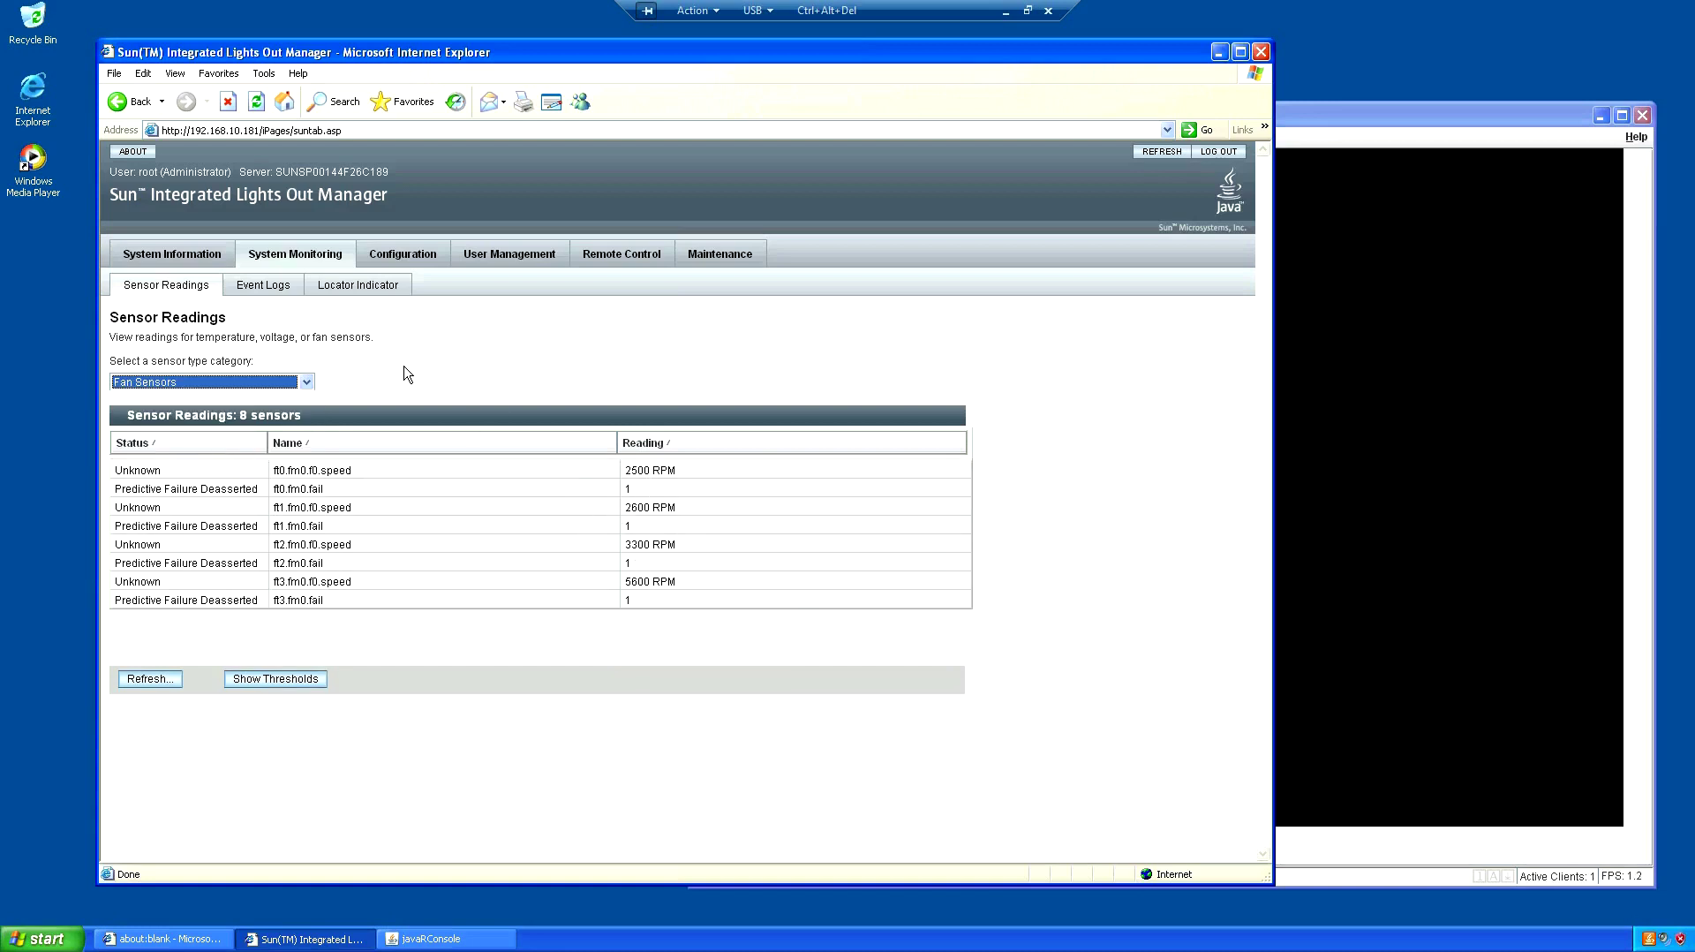
left_click(1422, 499)
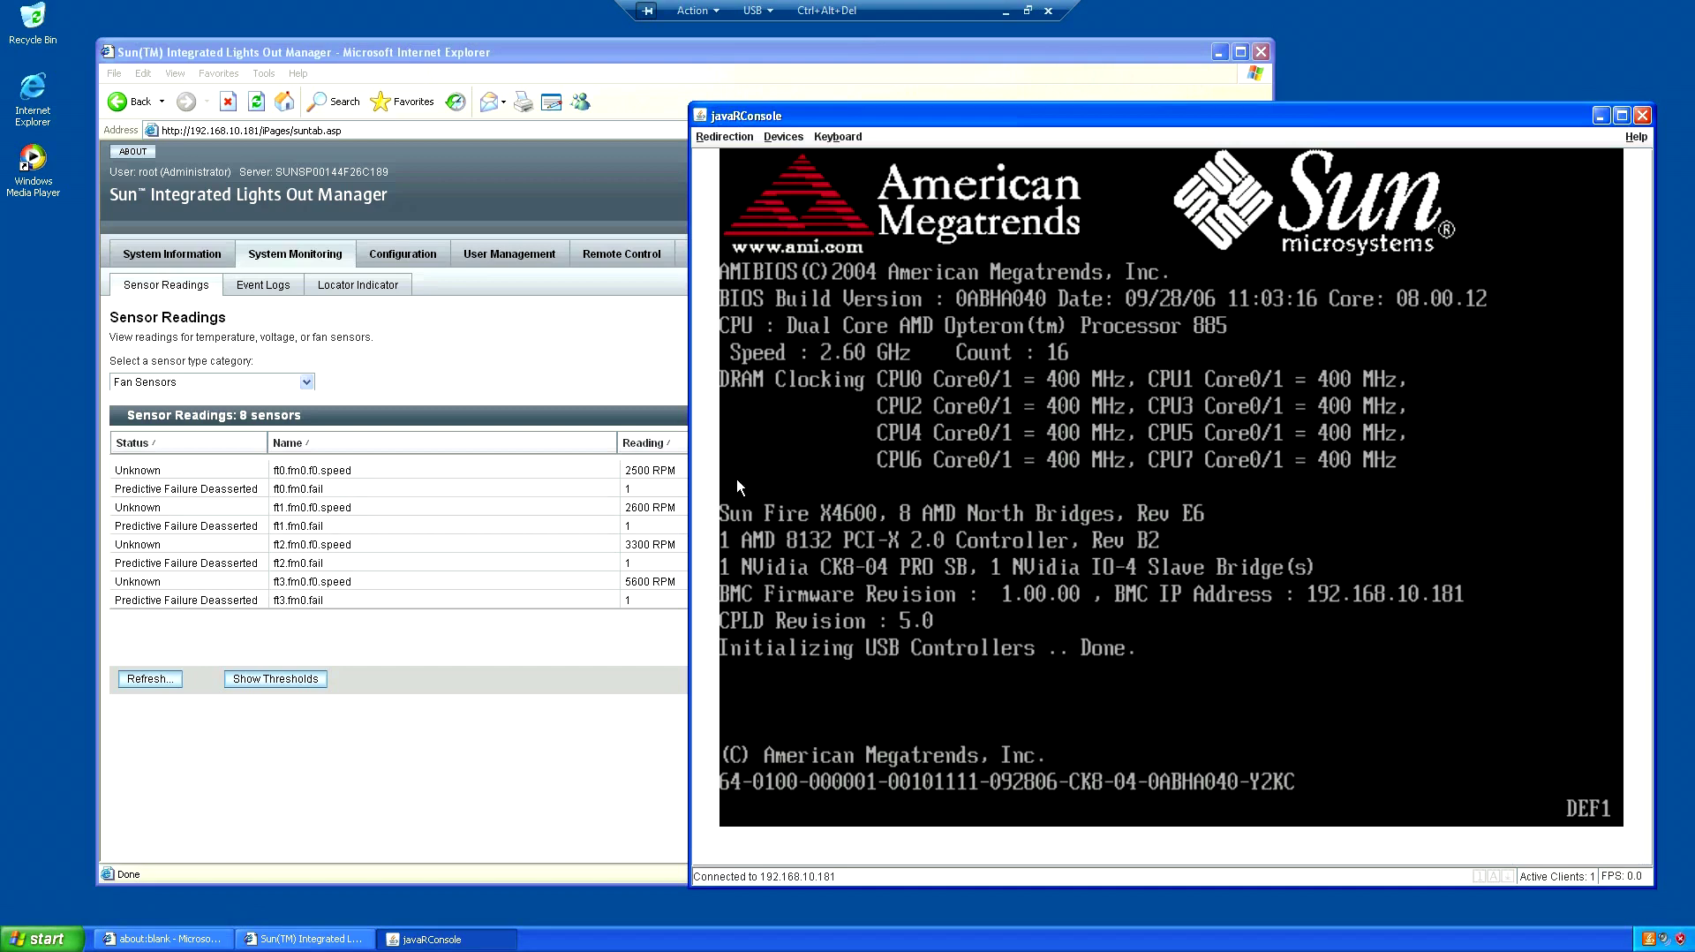
left_click(258, 284)
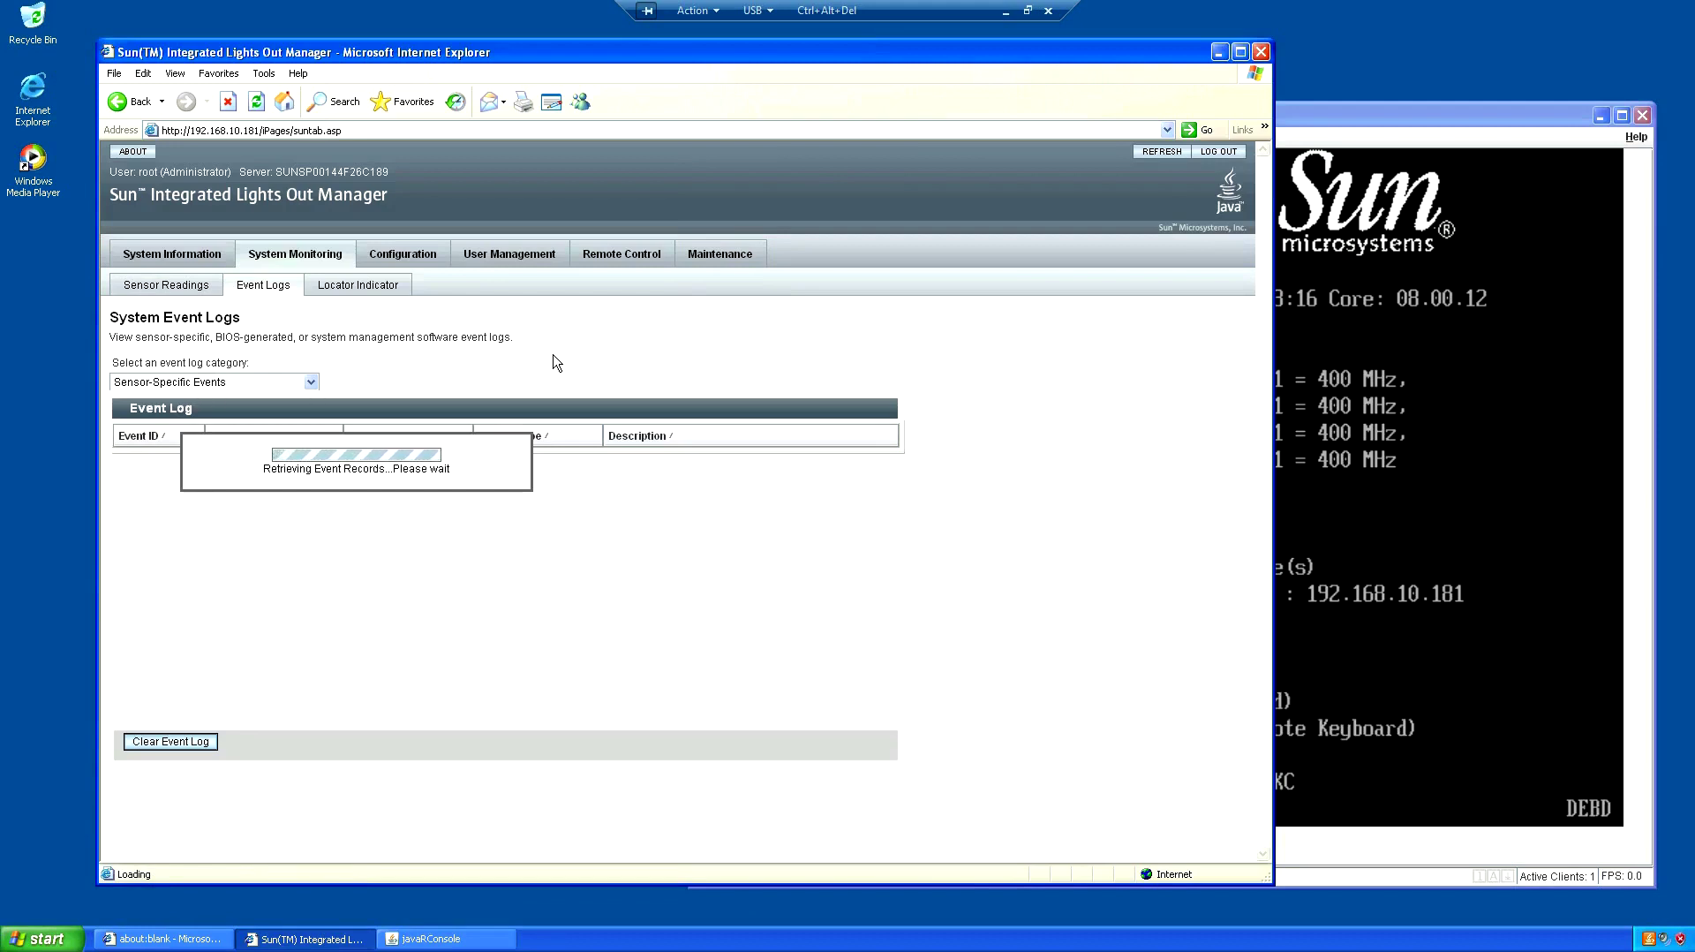
Switch the event log to BIOS Generated Events while watching POST, then return to Sensor Readings
left_click(1370, 113)
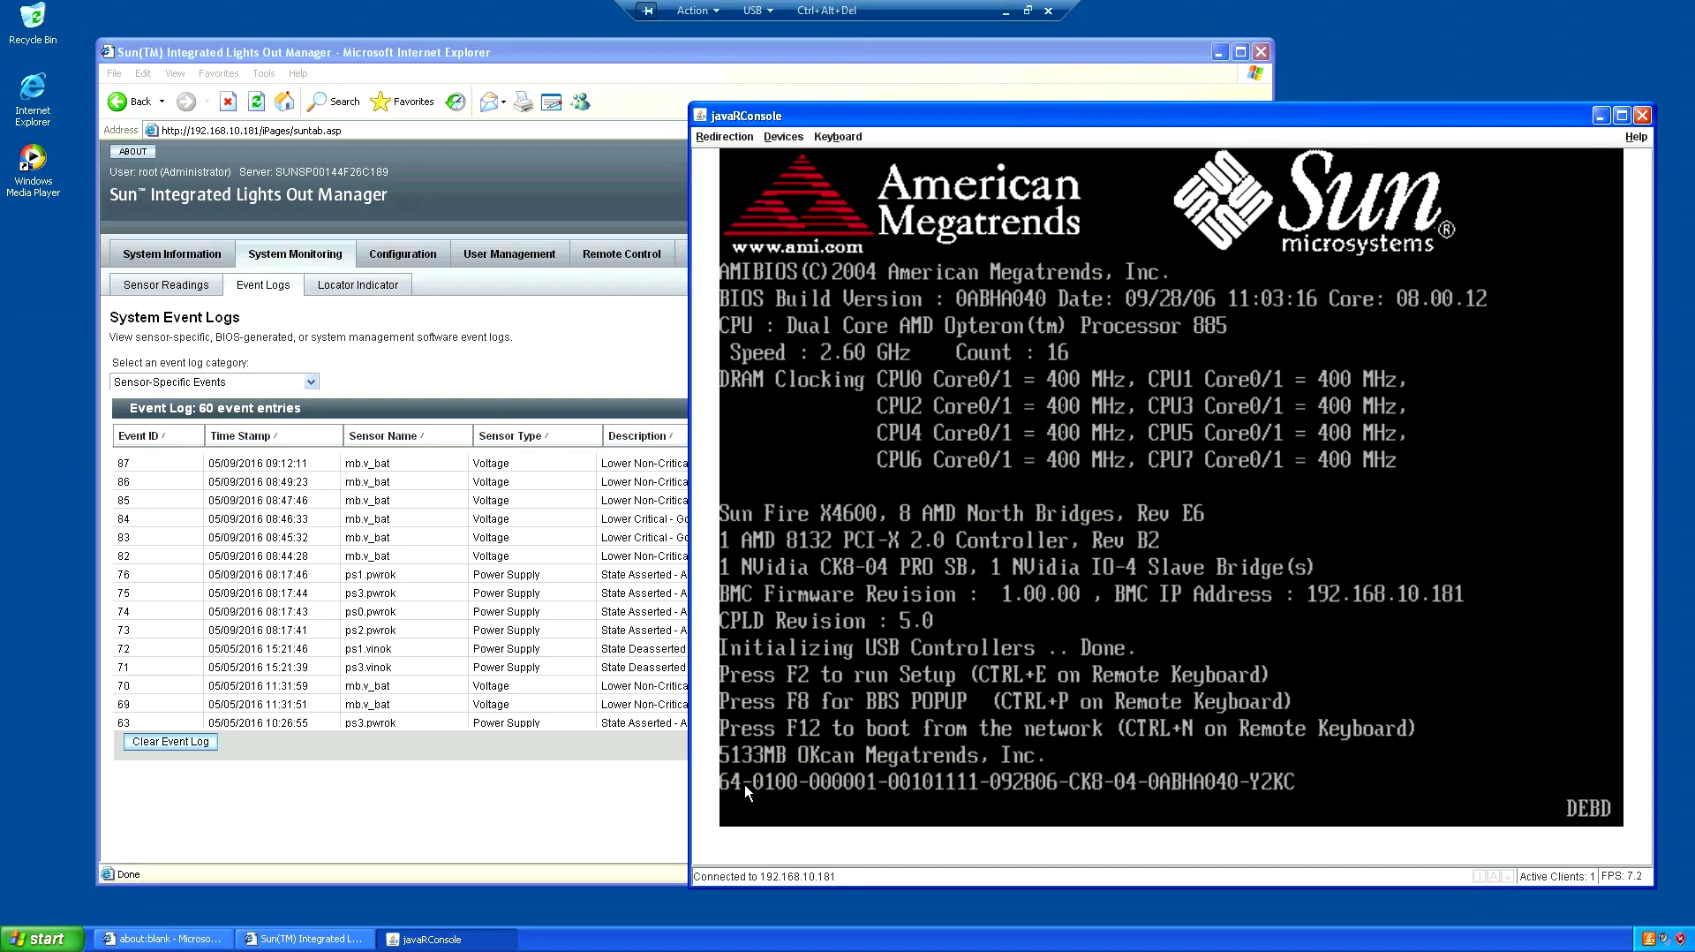
left_click(590, 808)
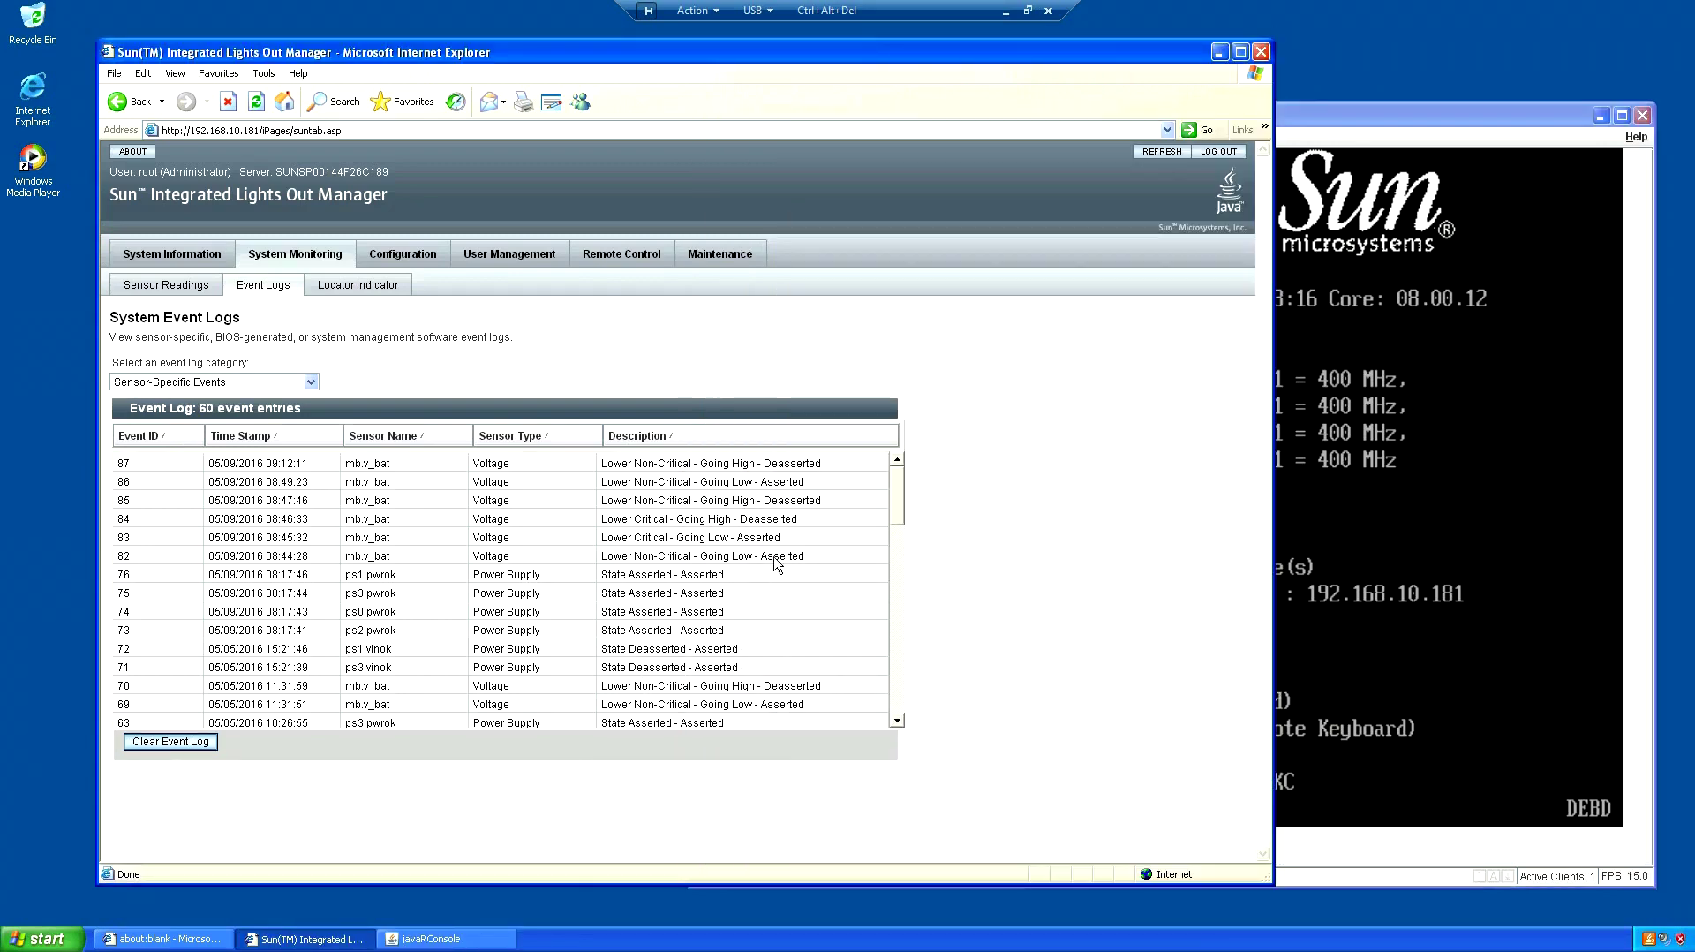
key("Down")
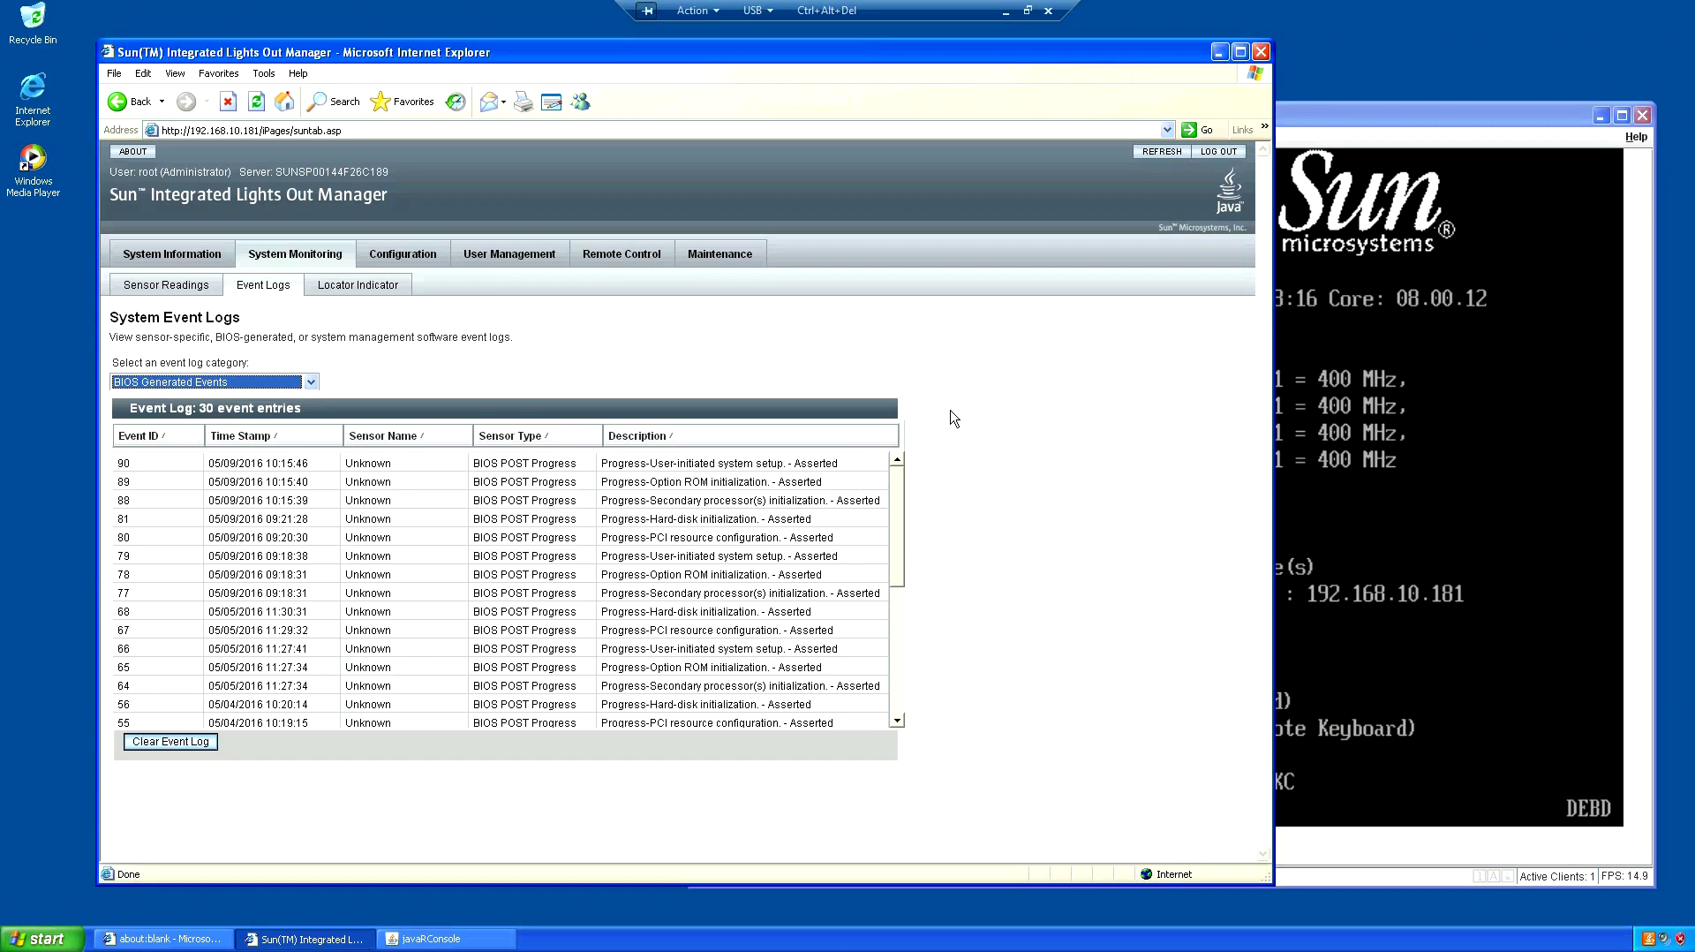
left_click(1327, 122)
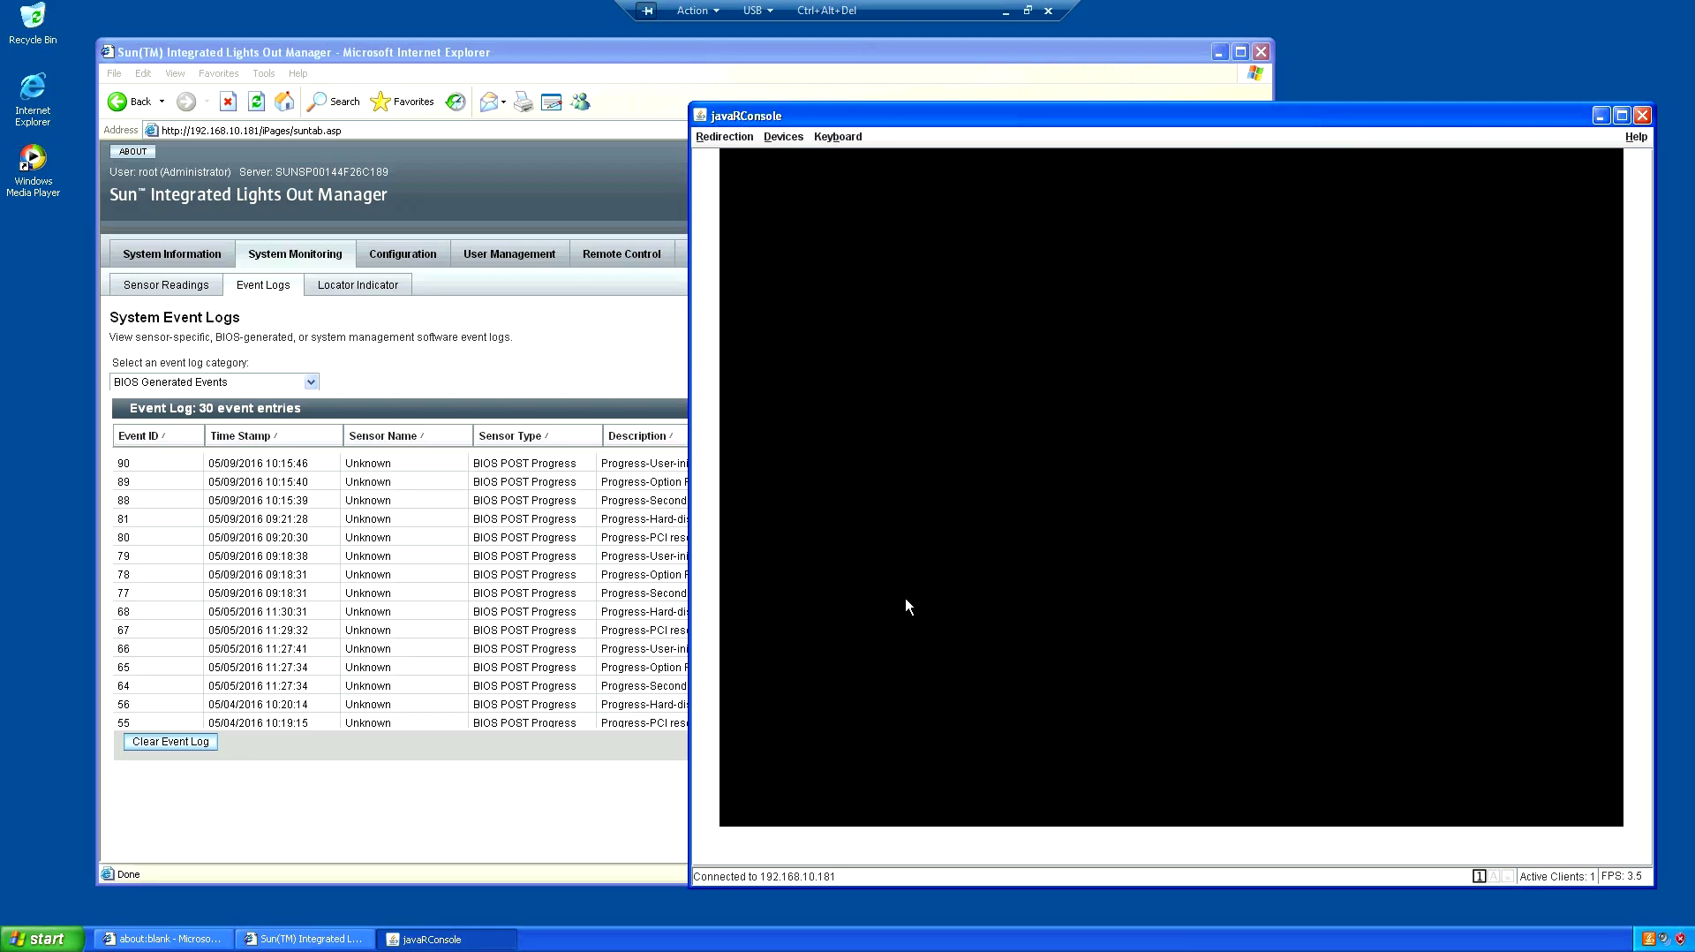
left_click(178, 284)
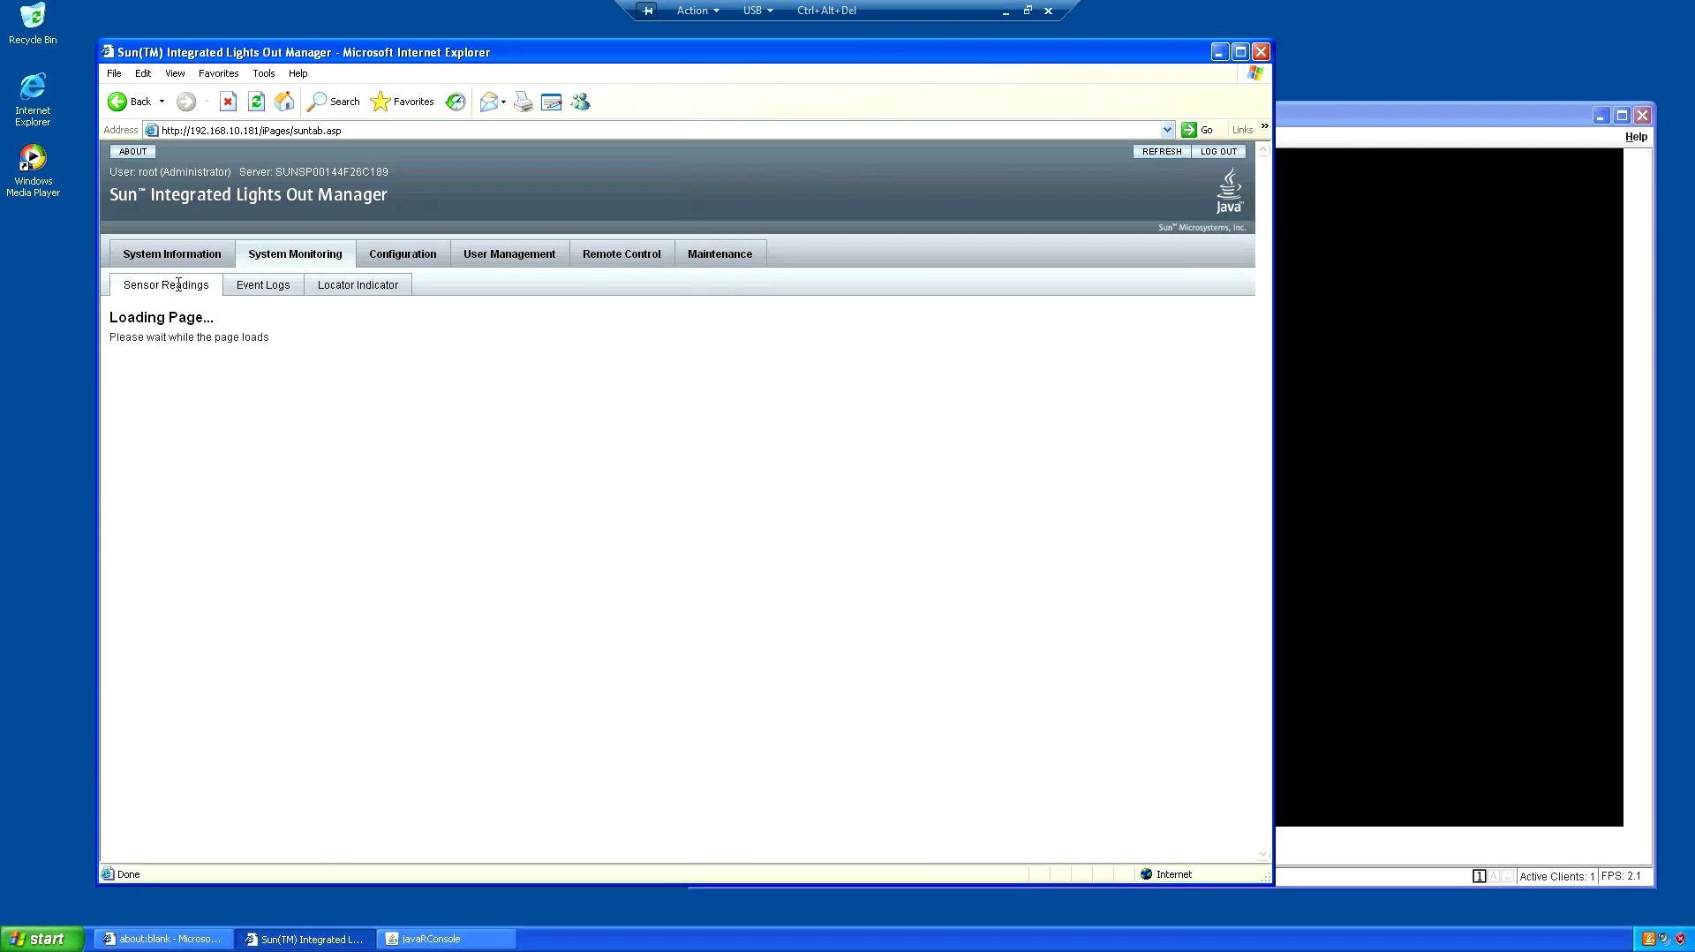
List the 19 Temperature sensors, all Normal, while the console shows Windows starting
left_click(1347, 121)
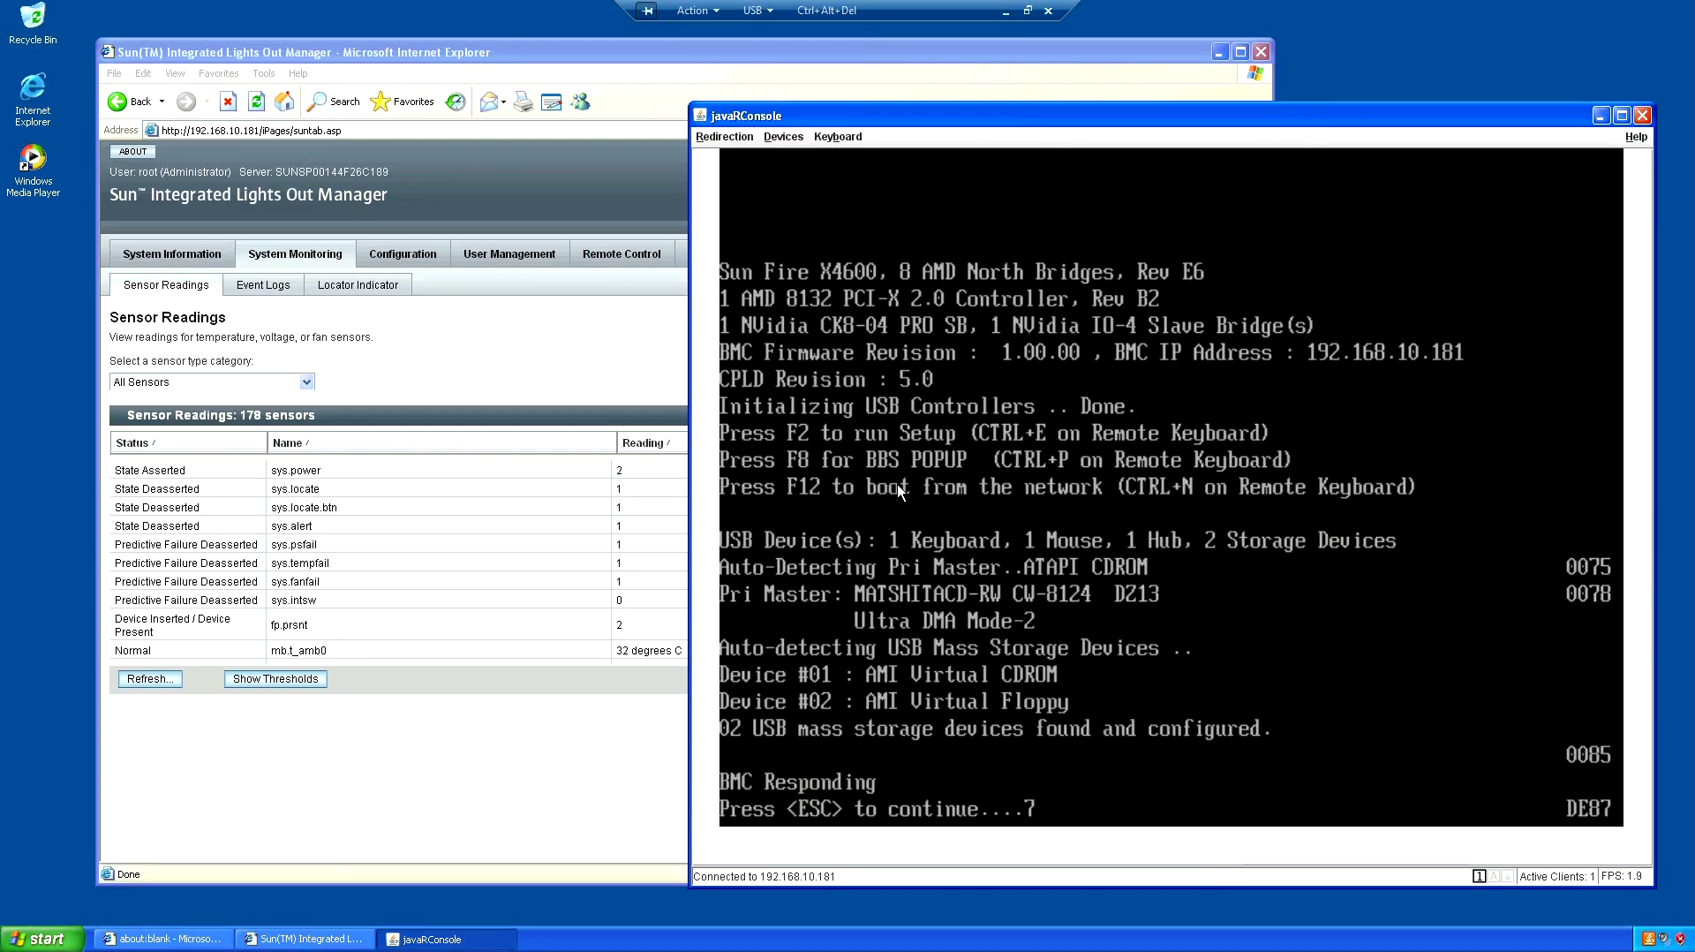
left_click(296, 383)
left_click(268, 411)
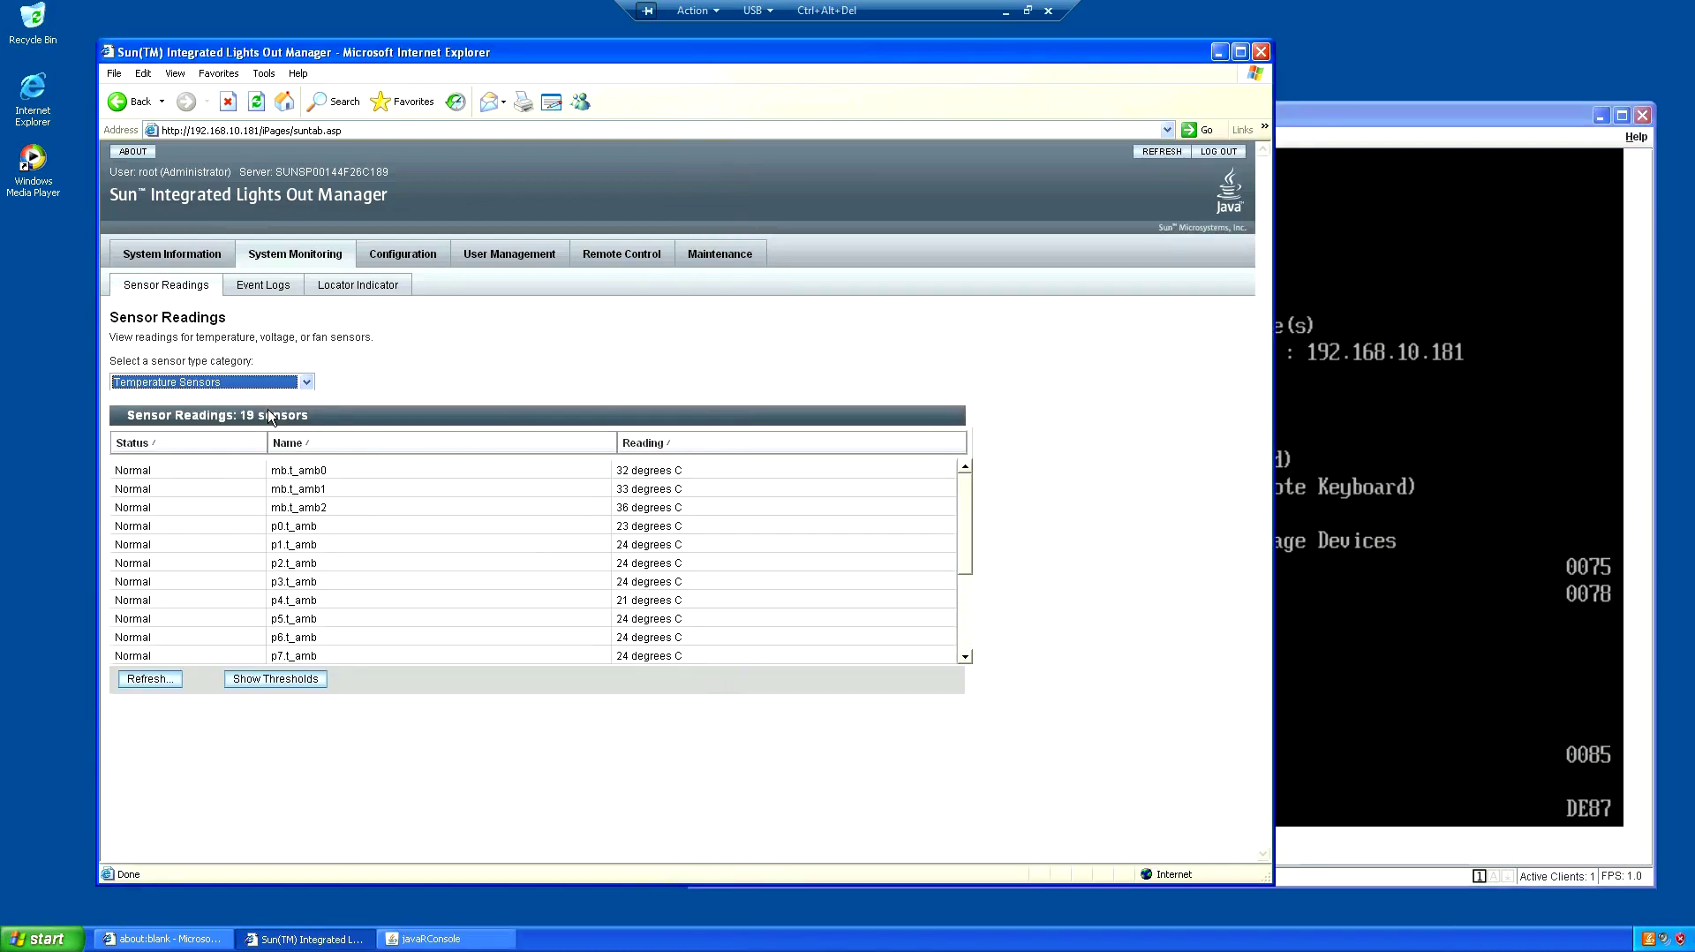
left_click(1366, 476)
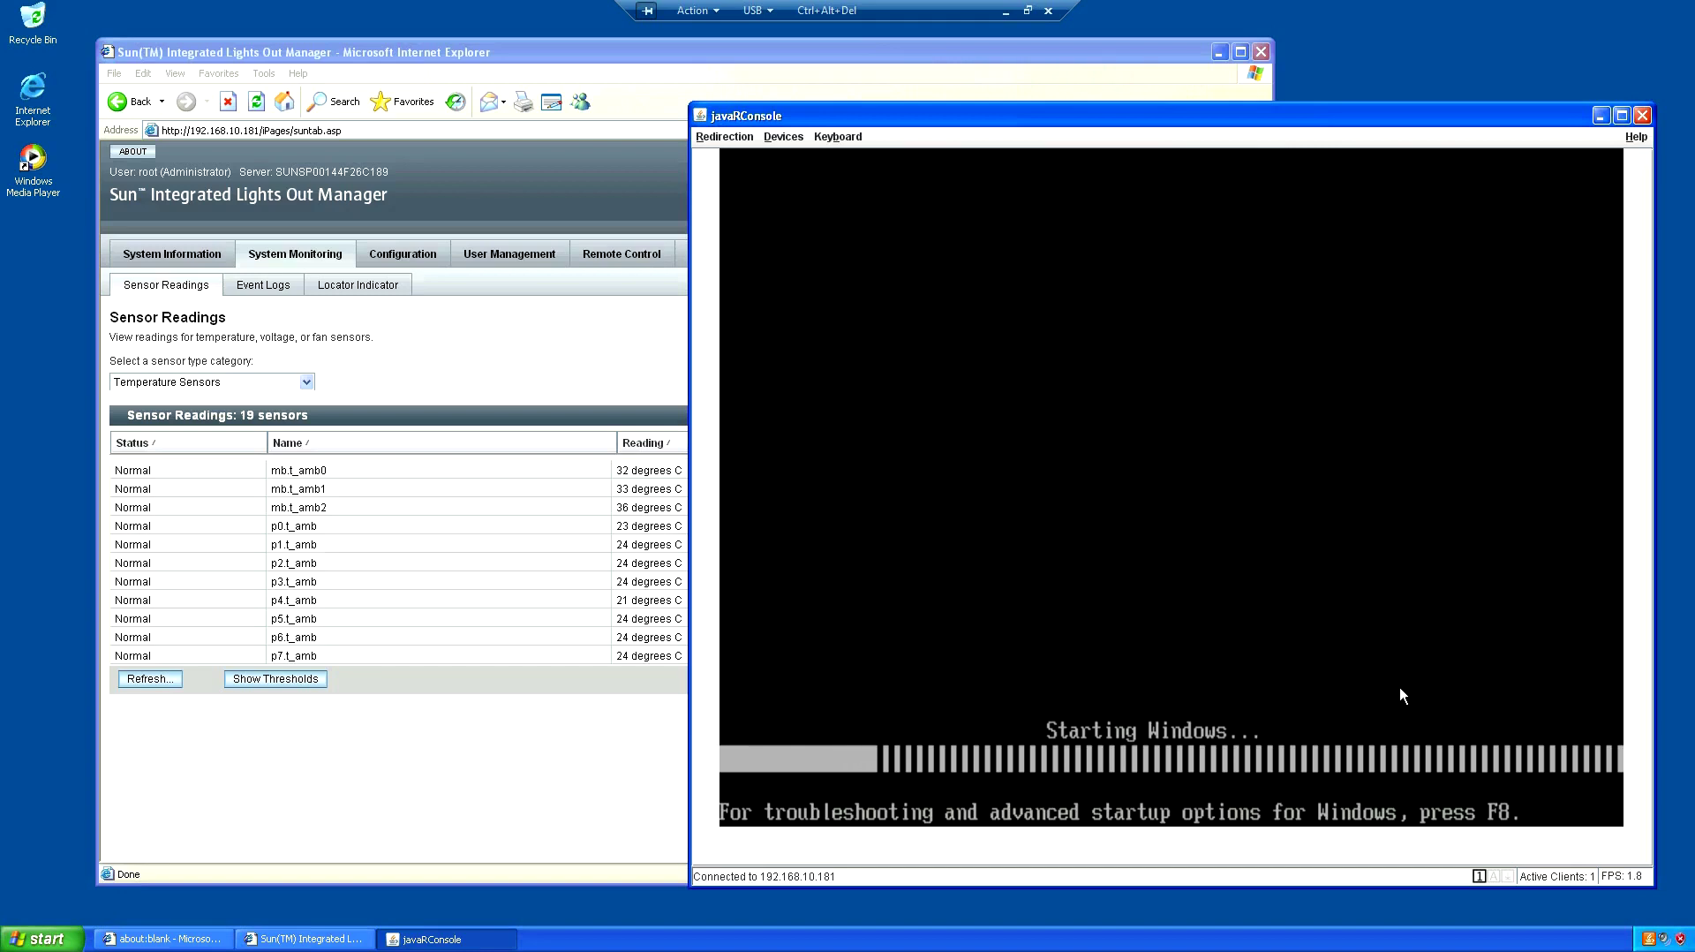
left_click(582, 761)
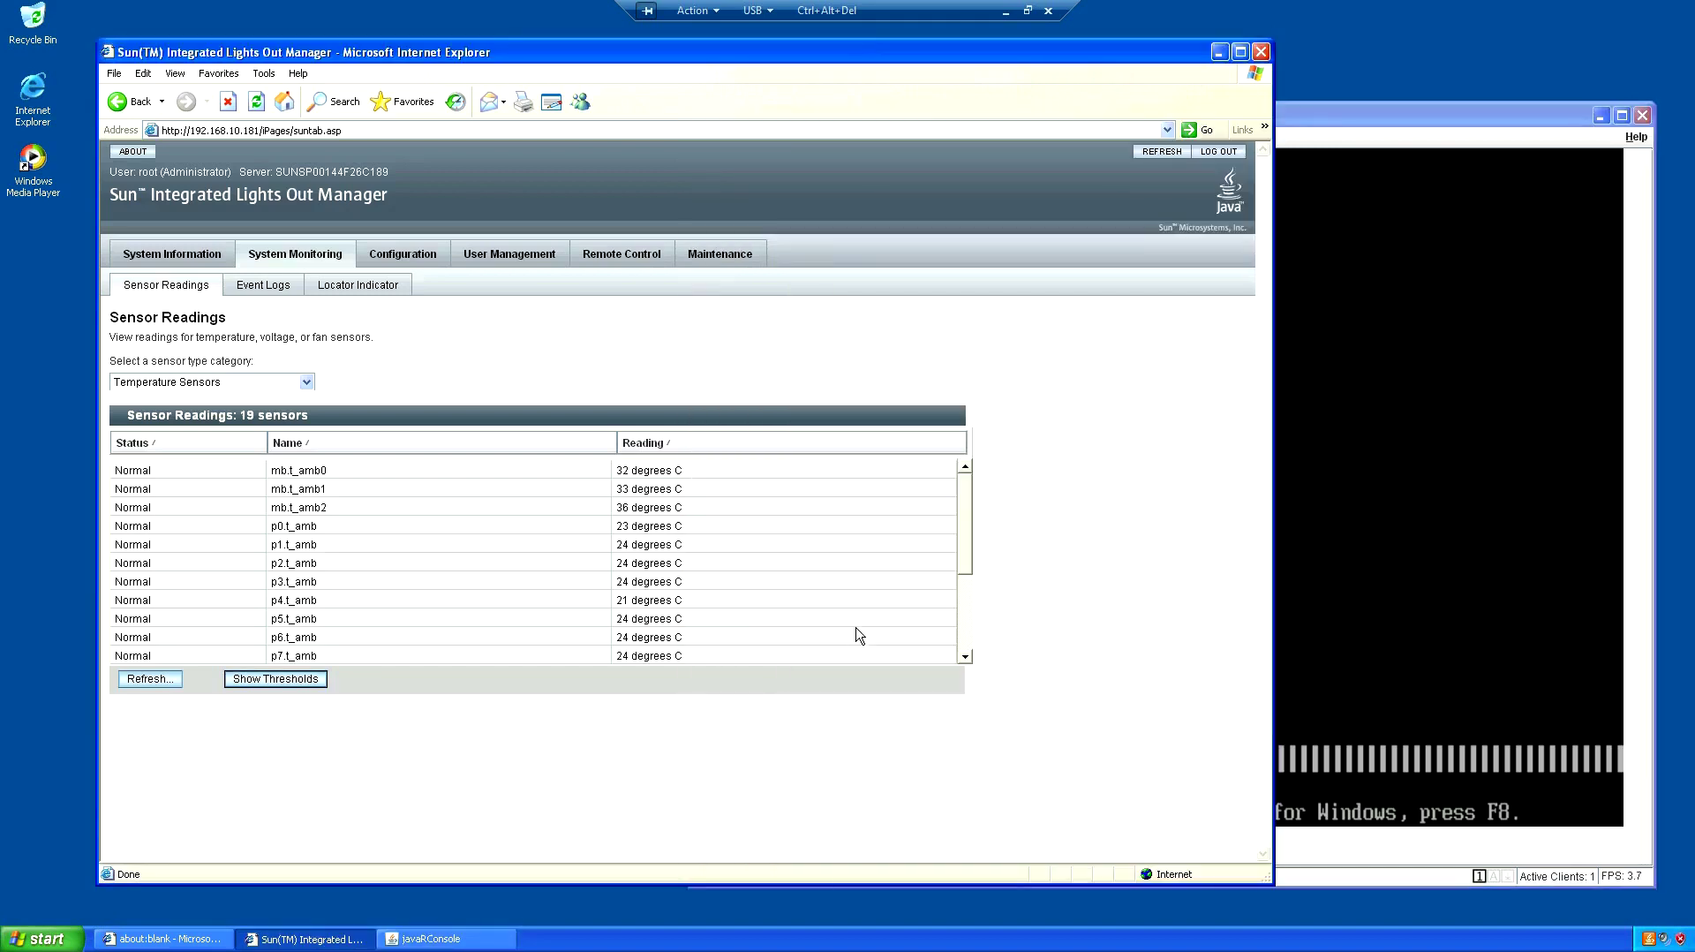
Refresh the core temperature readings, then view the Windows Server 2003 welcome screen
left_click_drag(971, 541, 977, 642)
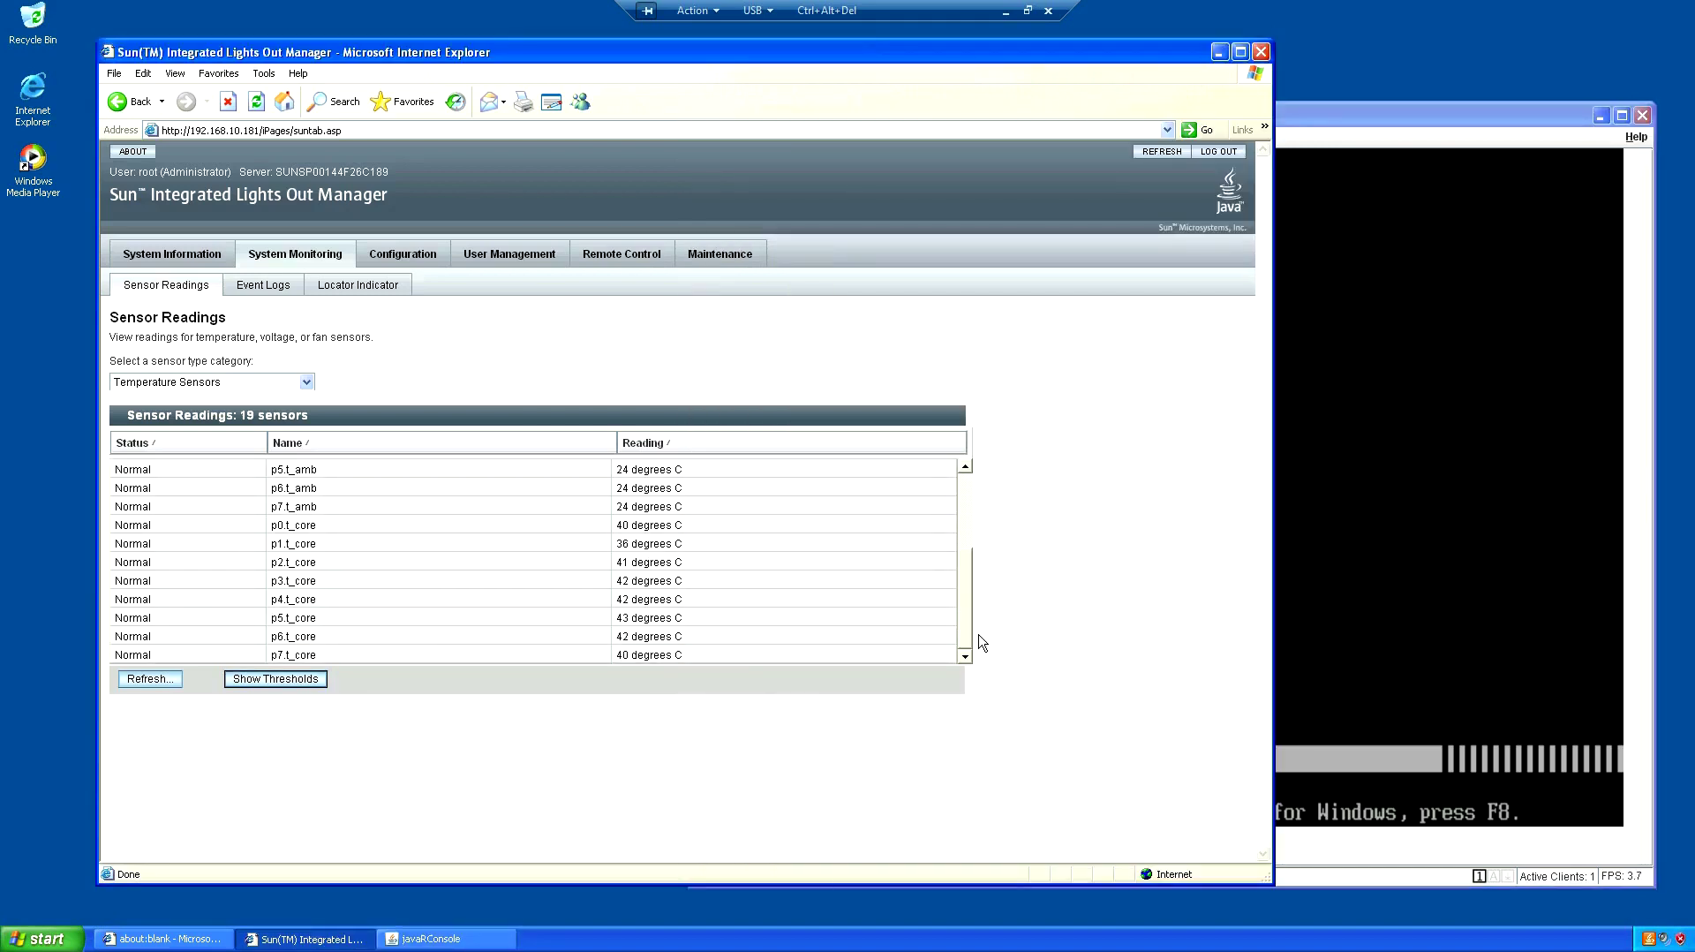
left_click(159, 680)
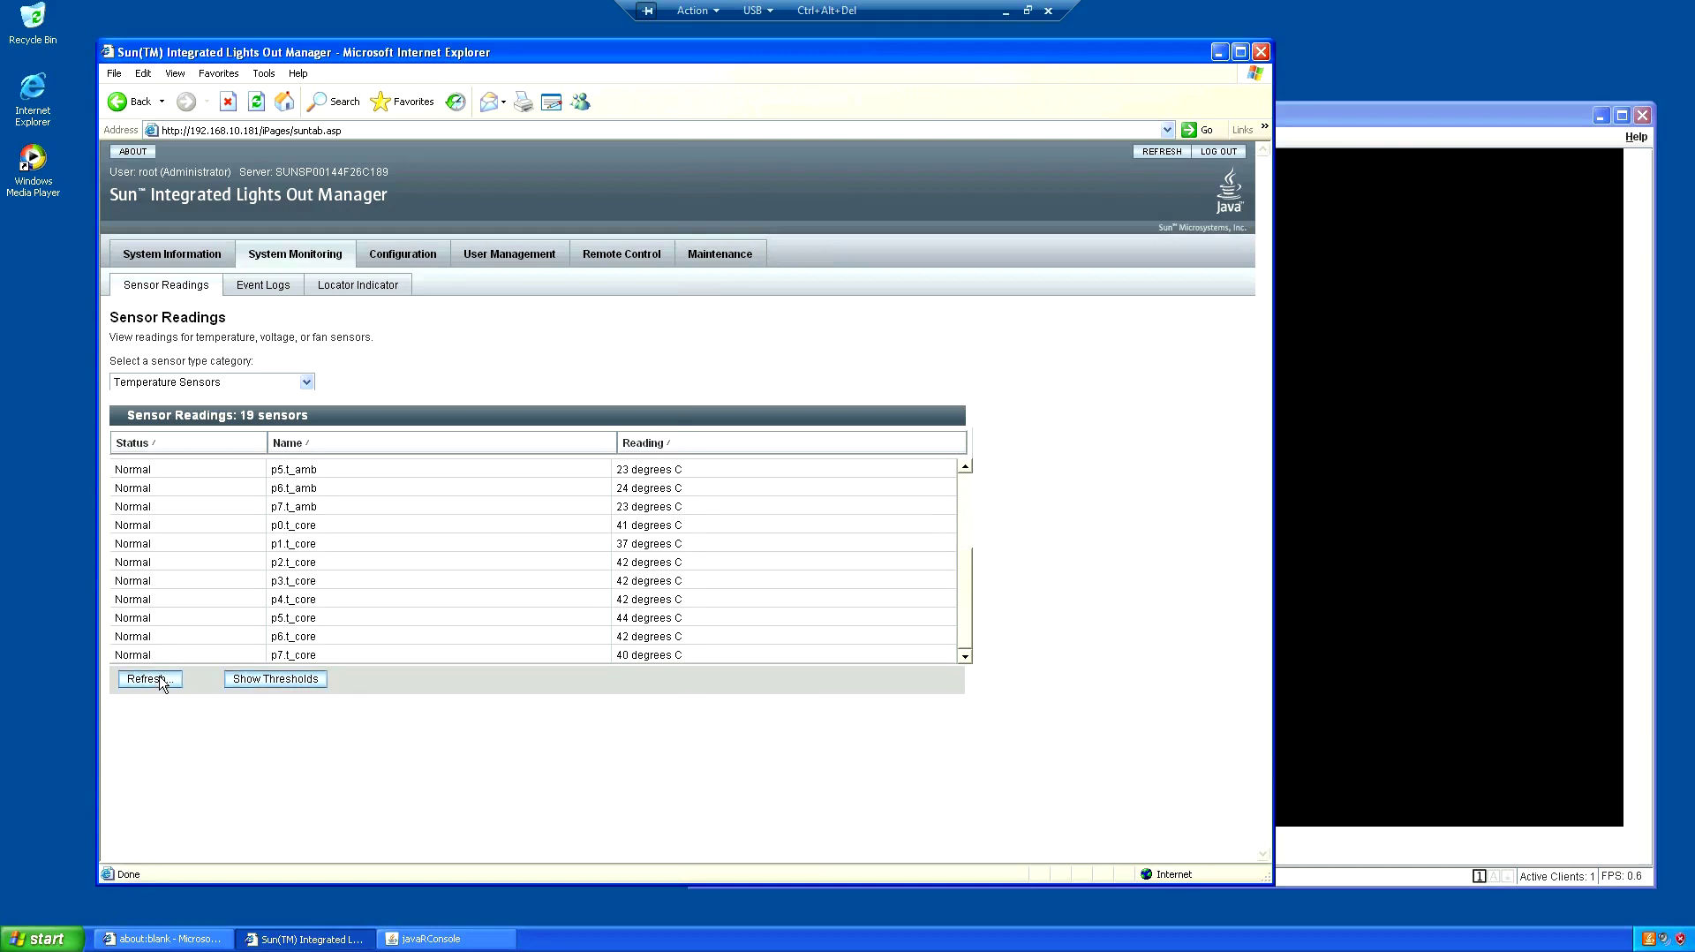
left_click(1355, 130)
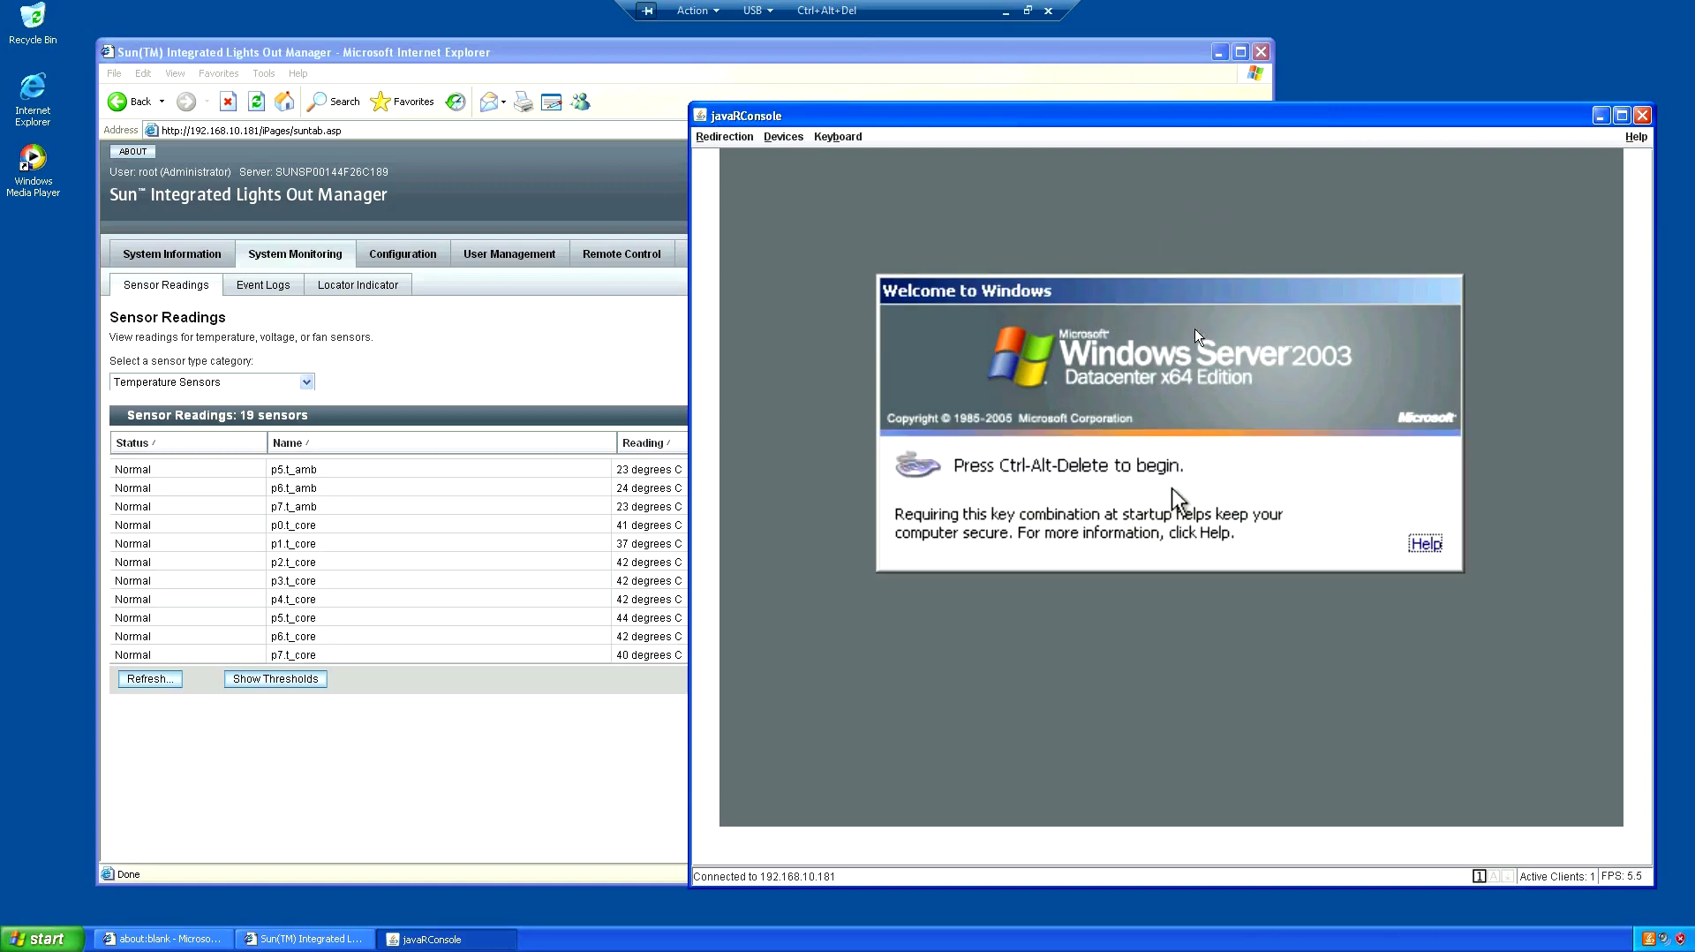
Send Ctrl-Alt-Delete to the server and log on to Windows with the account password
left_click(837, 138)
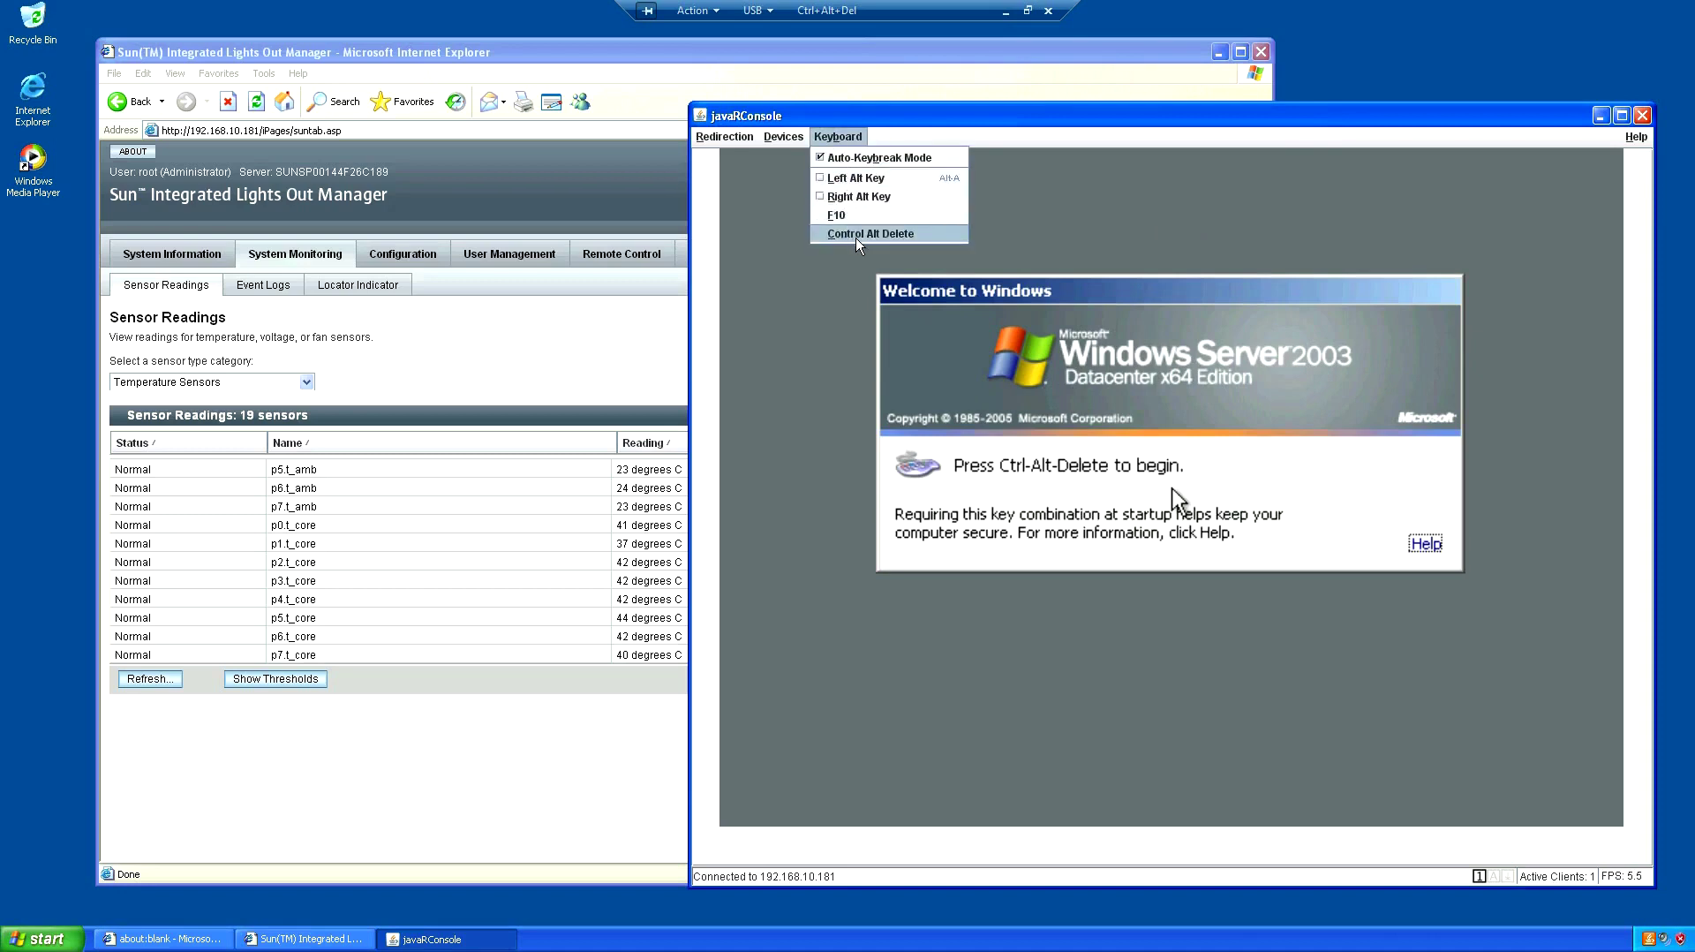
left_click(855, 234)
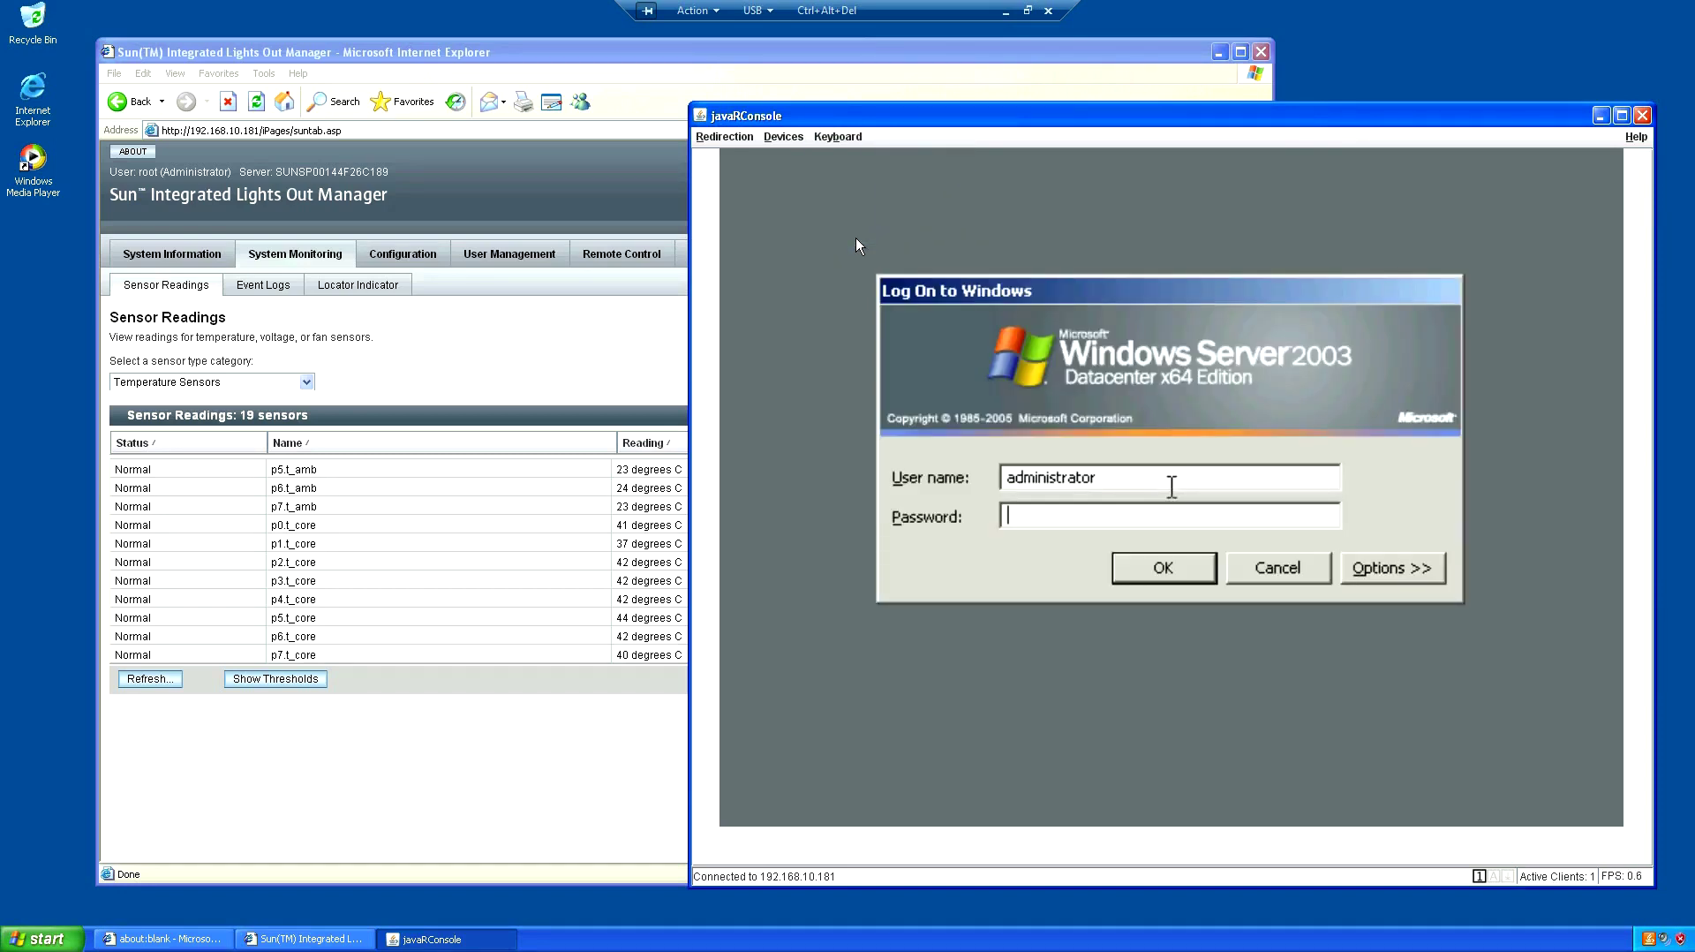
type("password")
key("Return")
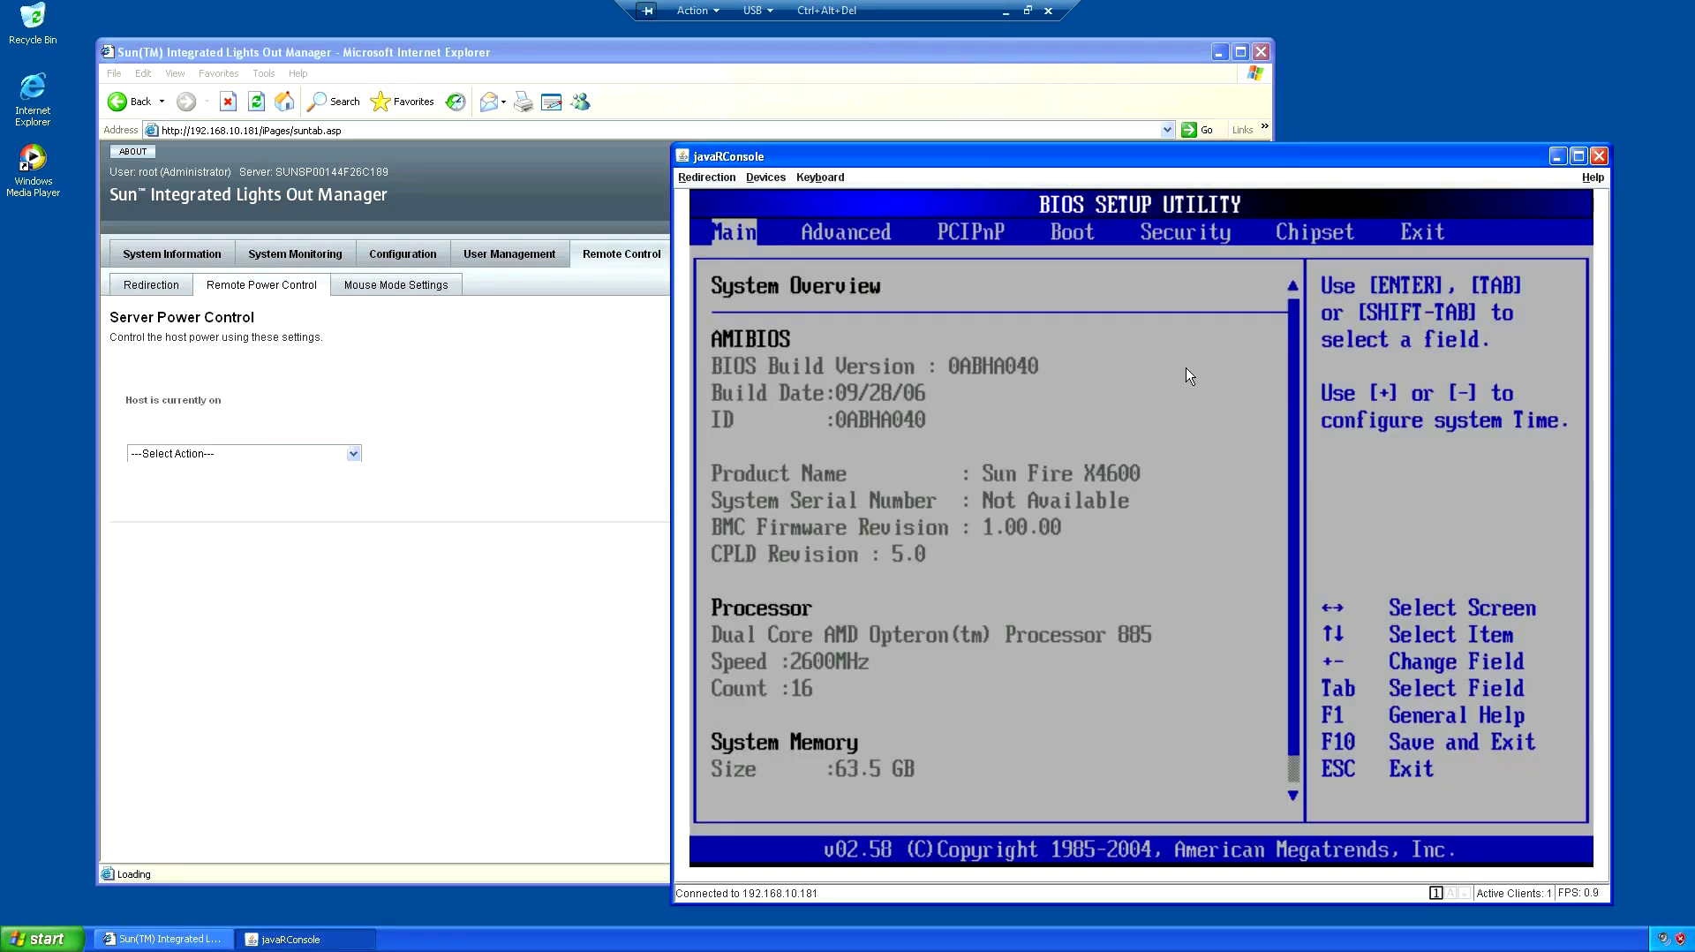
Move to the BIOS Advanced tab and browse the CPU Configuration options
key("Down")
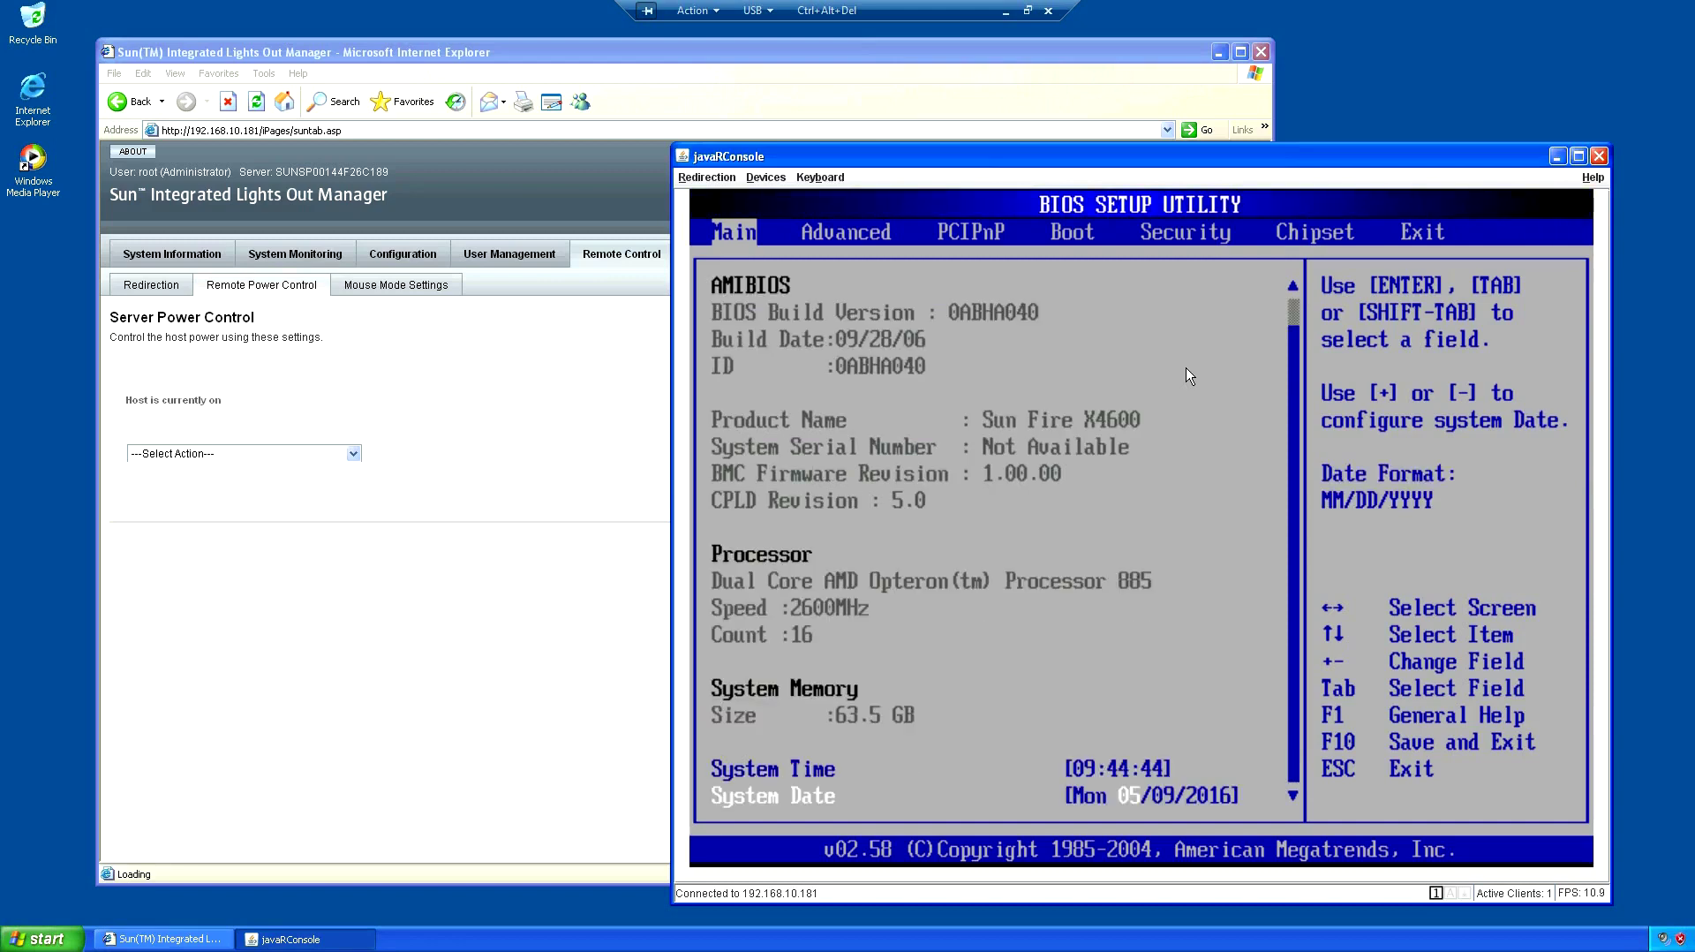
key("Up")
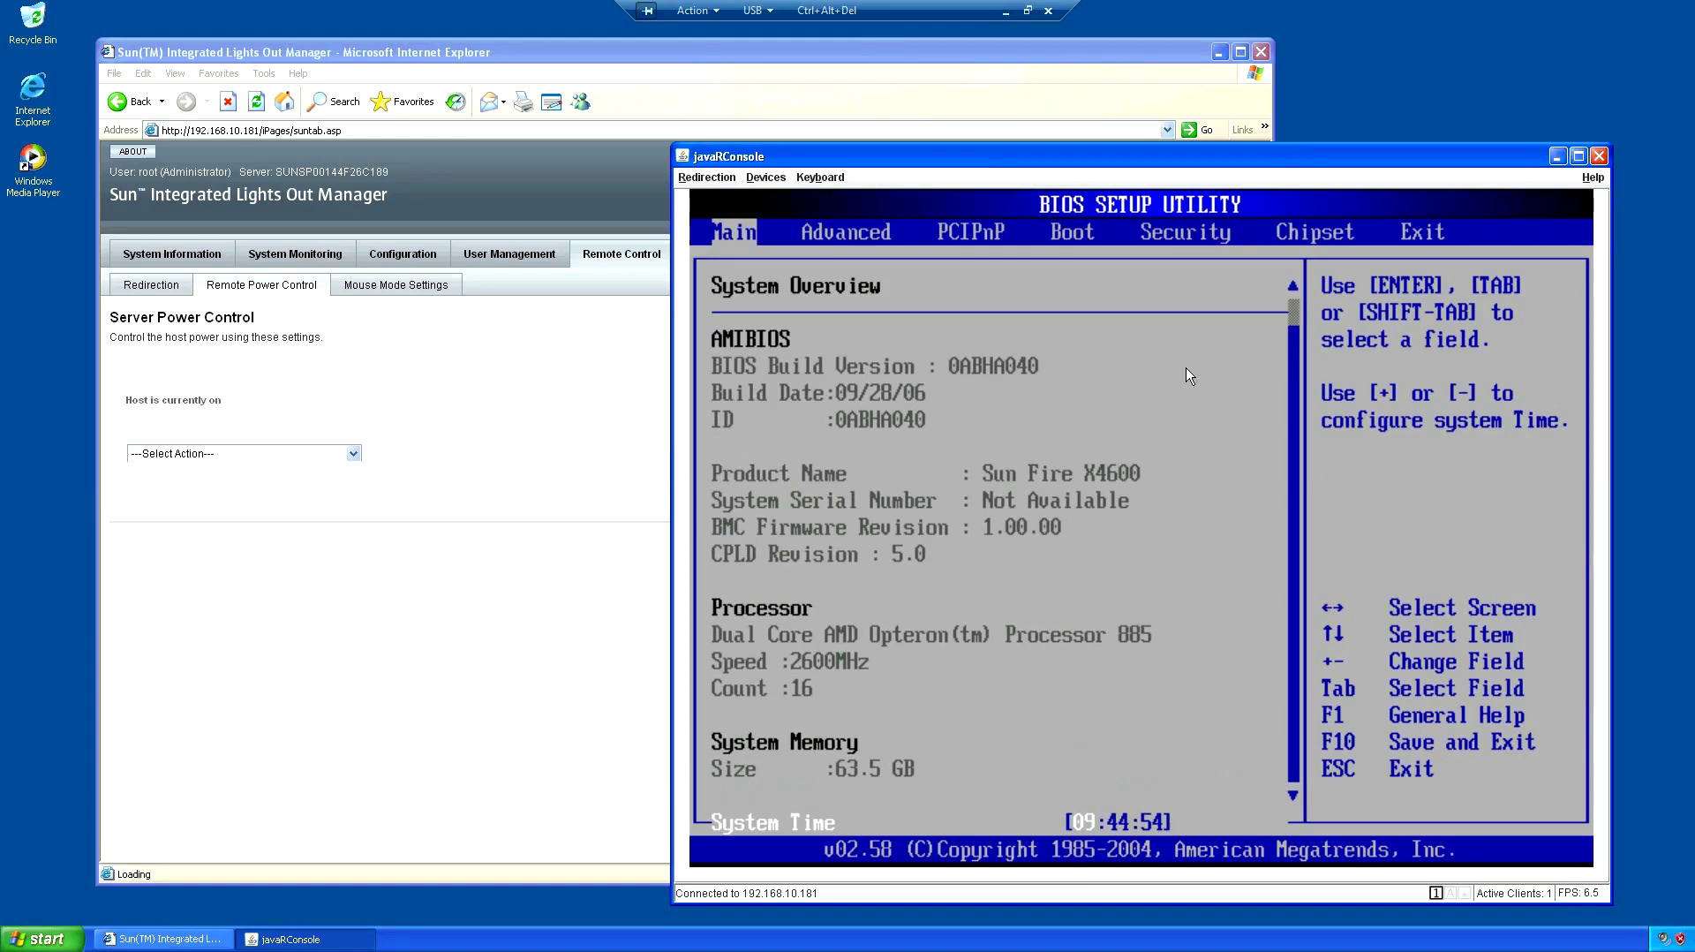
key("Right")
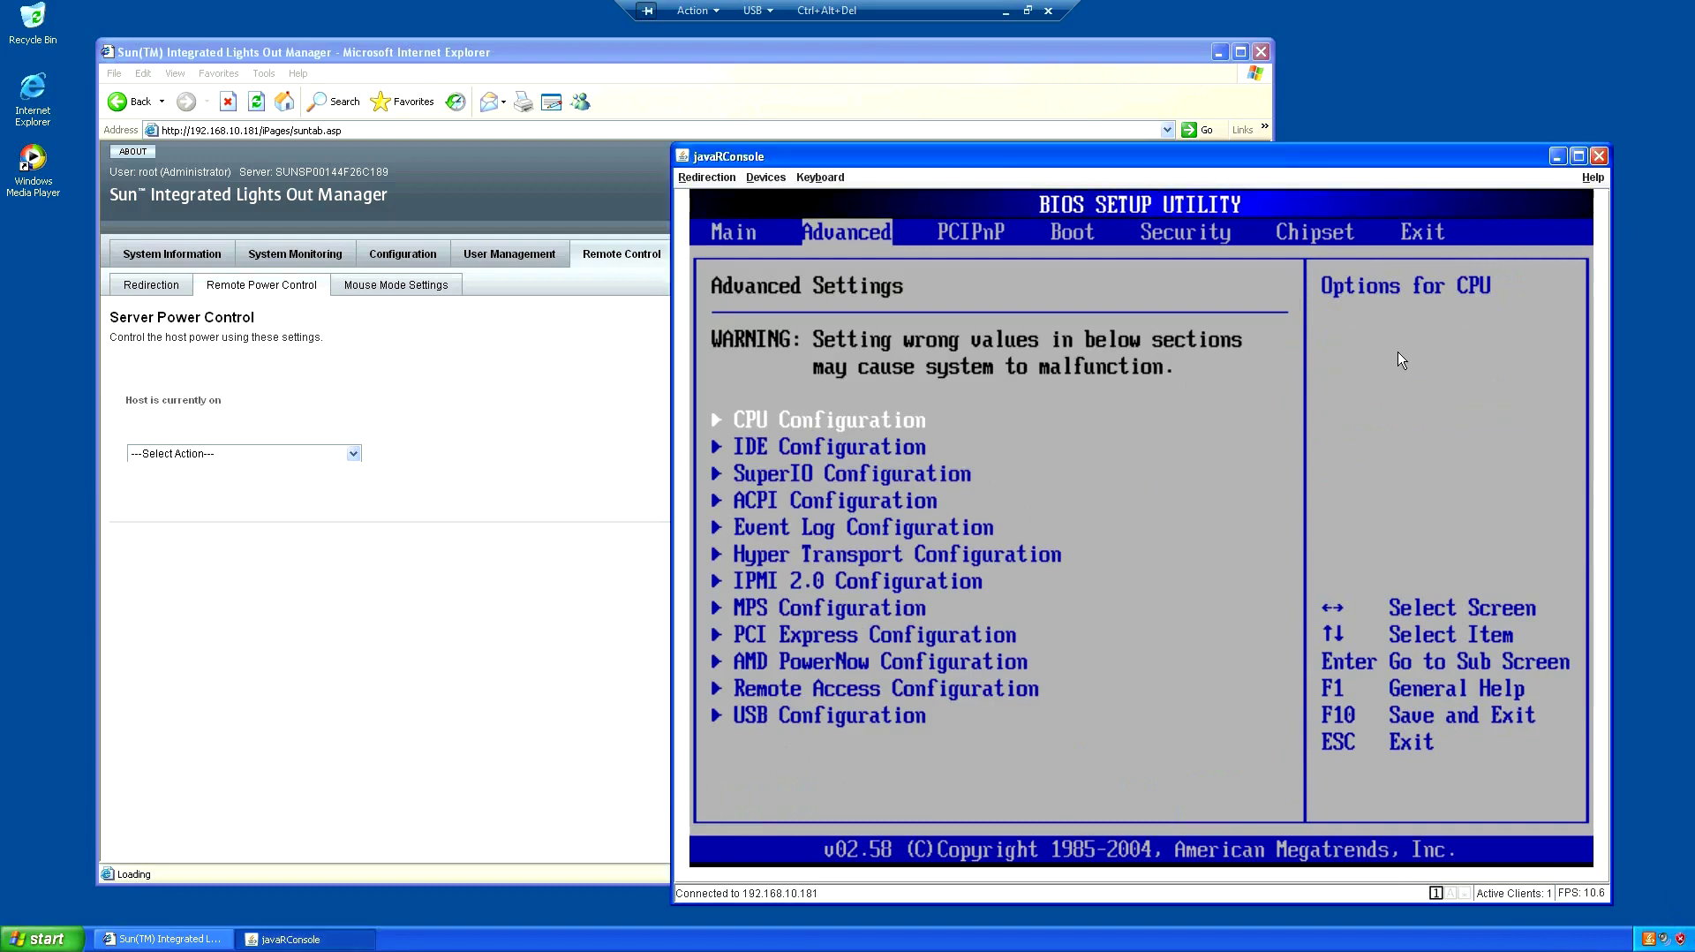
key("Return")
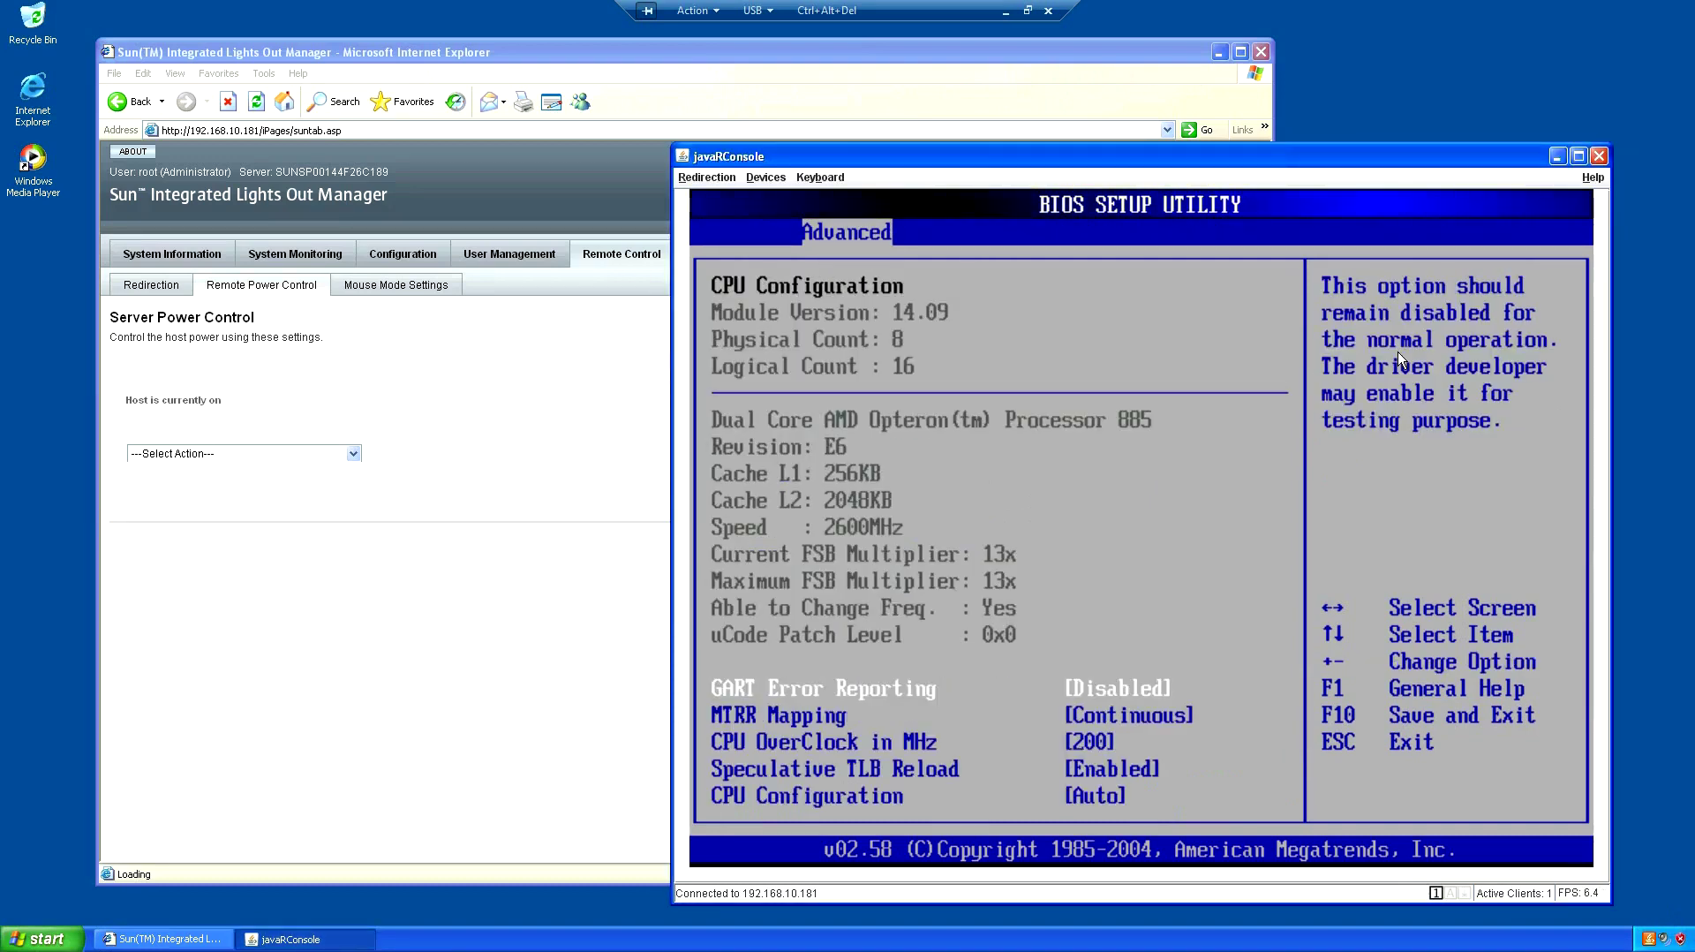
key("Down")
key("Down")
key("Down")
key("Down")
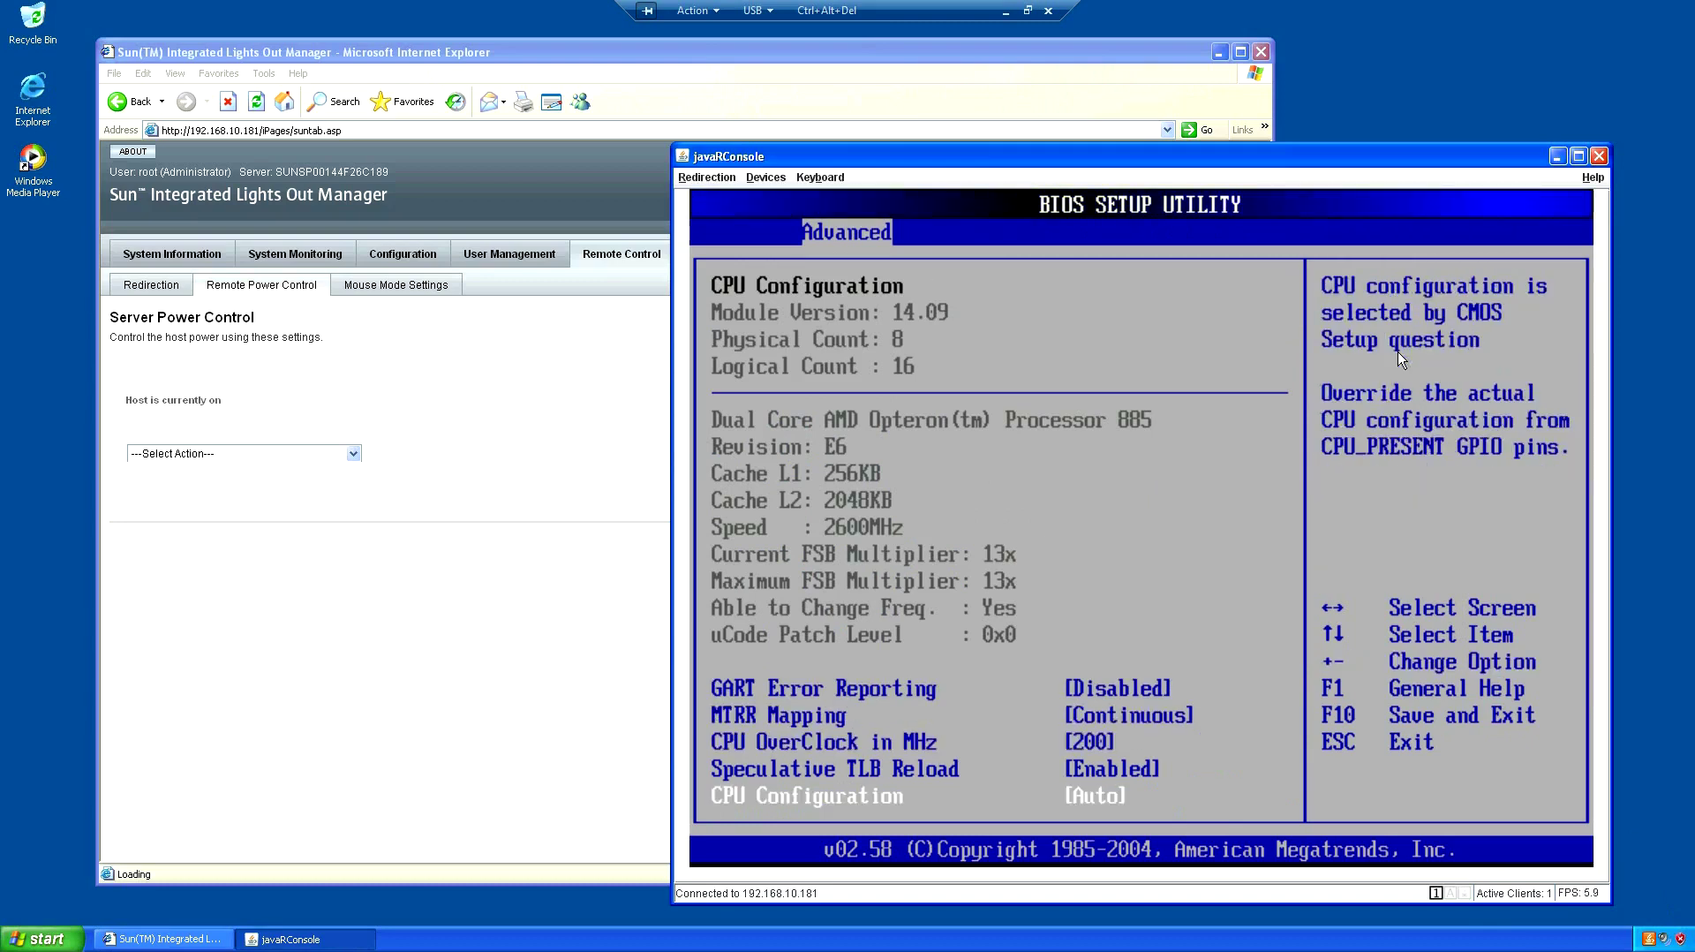
key("Escape")
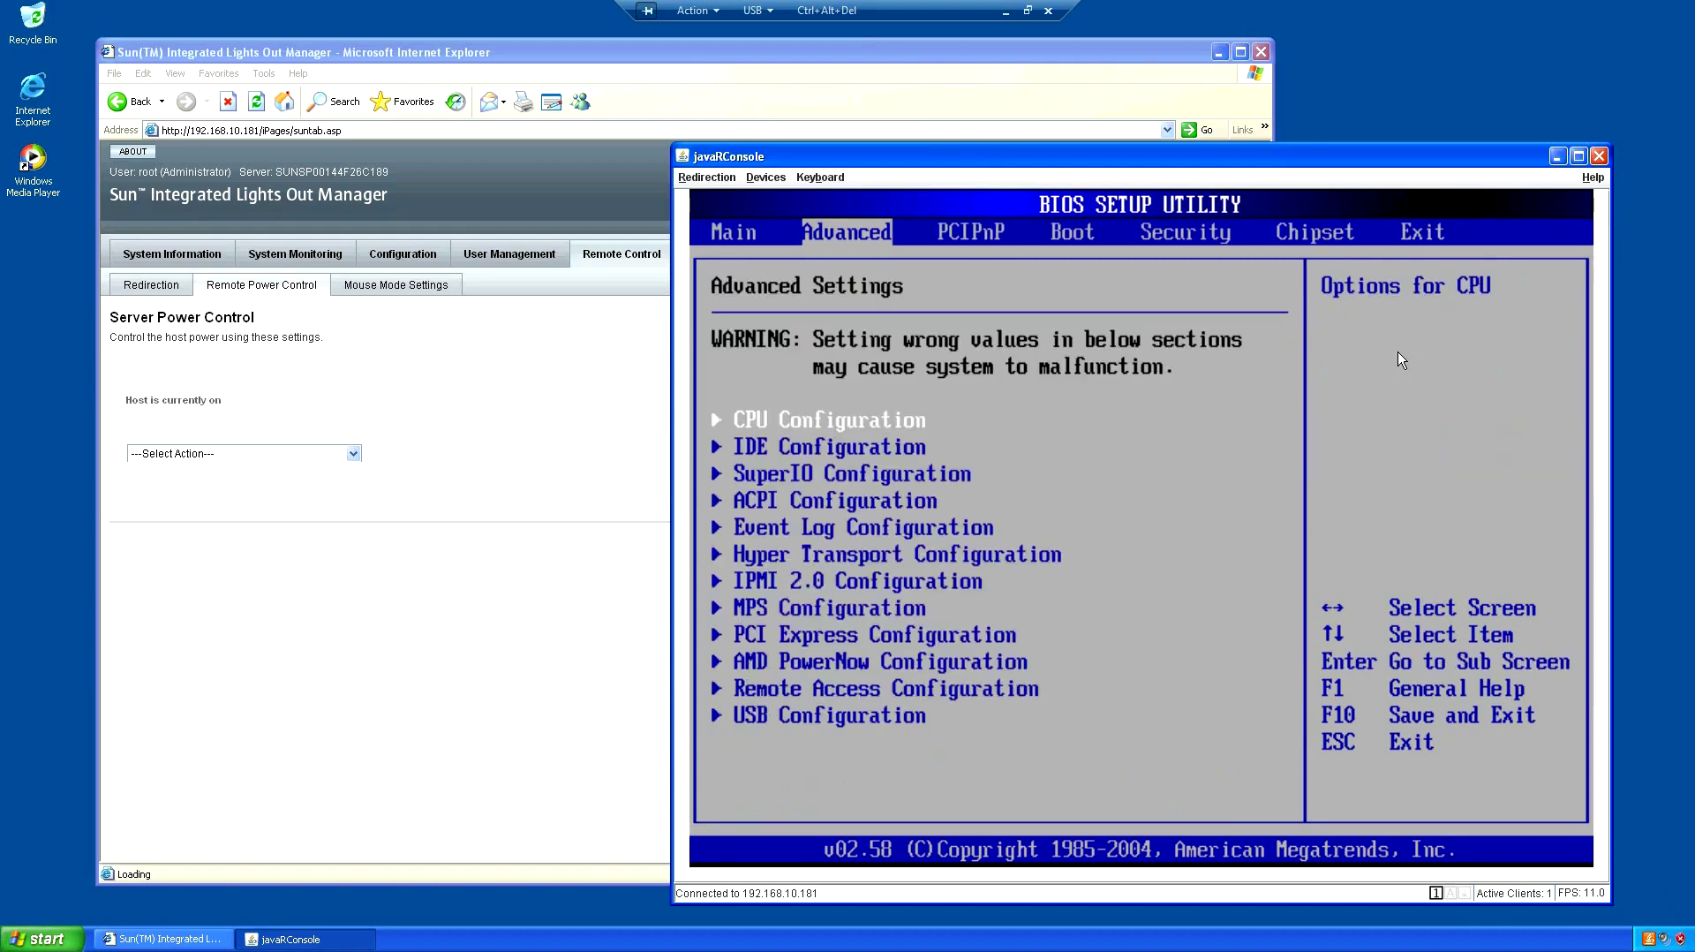
View the IDE Configuration and SuperIO Configuration submenus
key("Down")
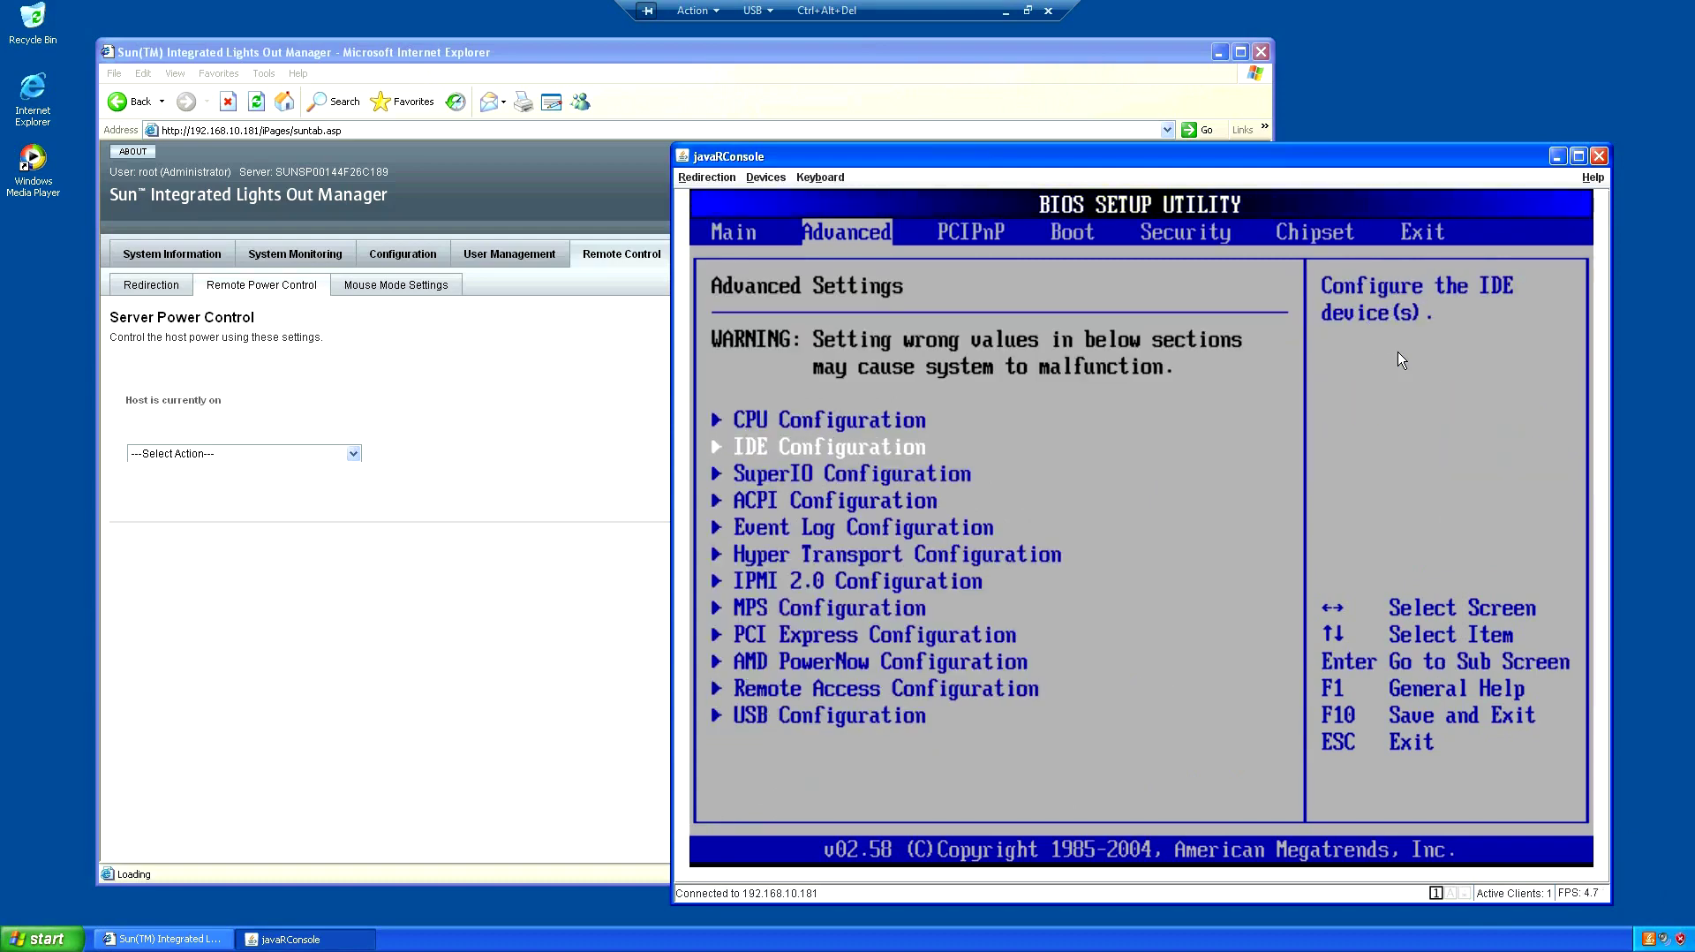
key("Return")
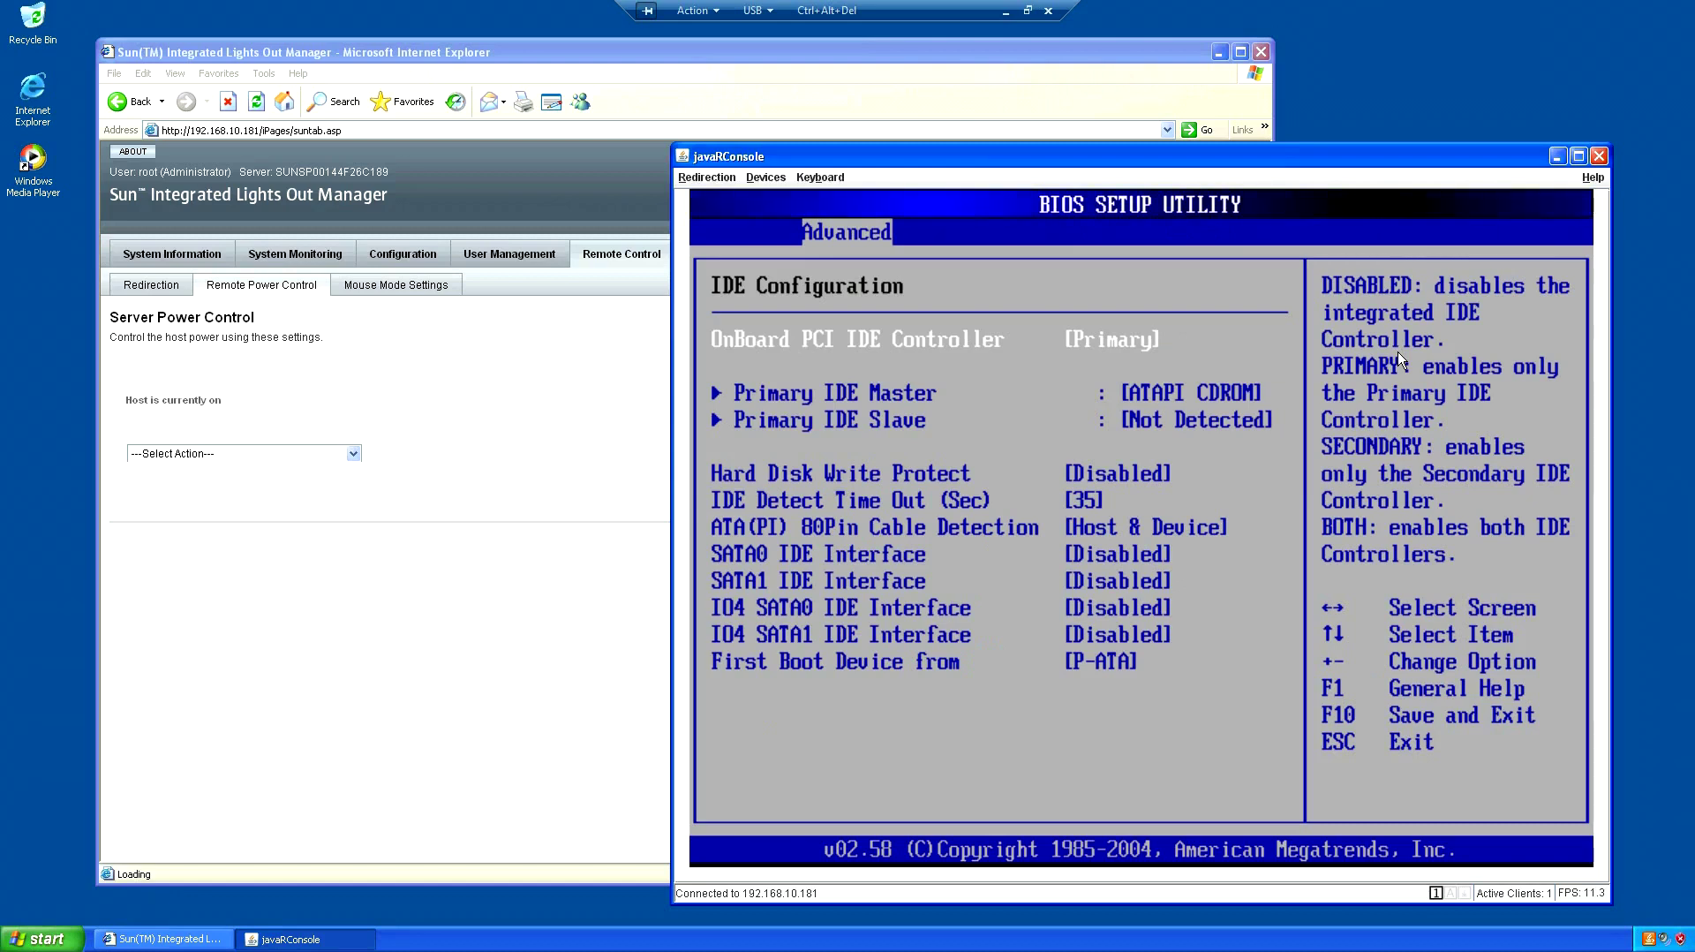
key("Escape")
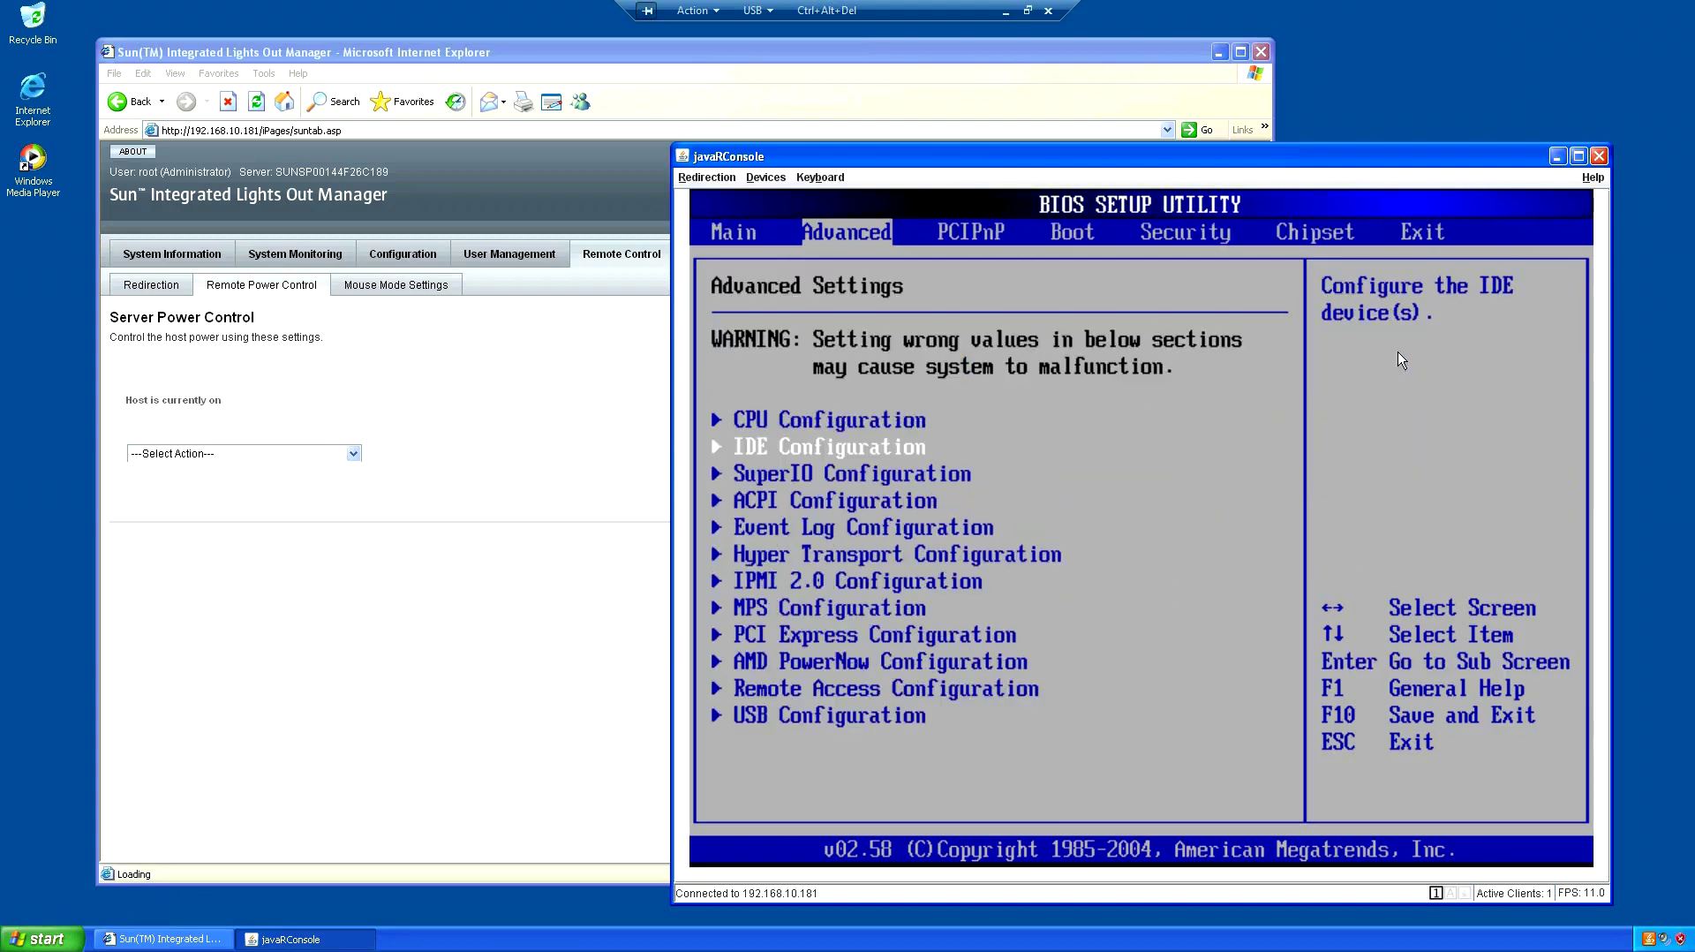
key("Down")
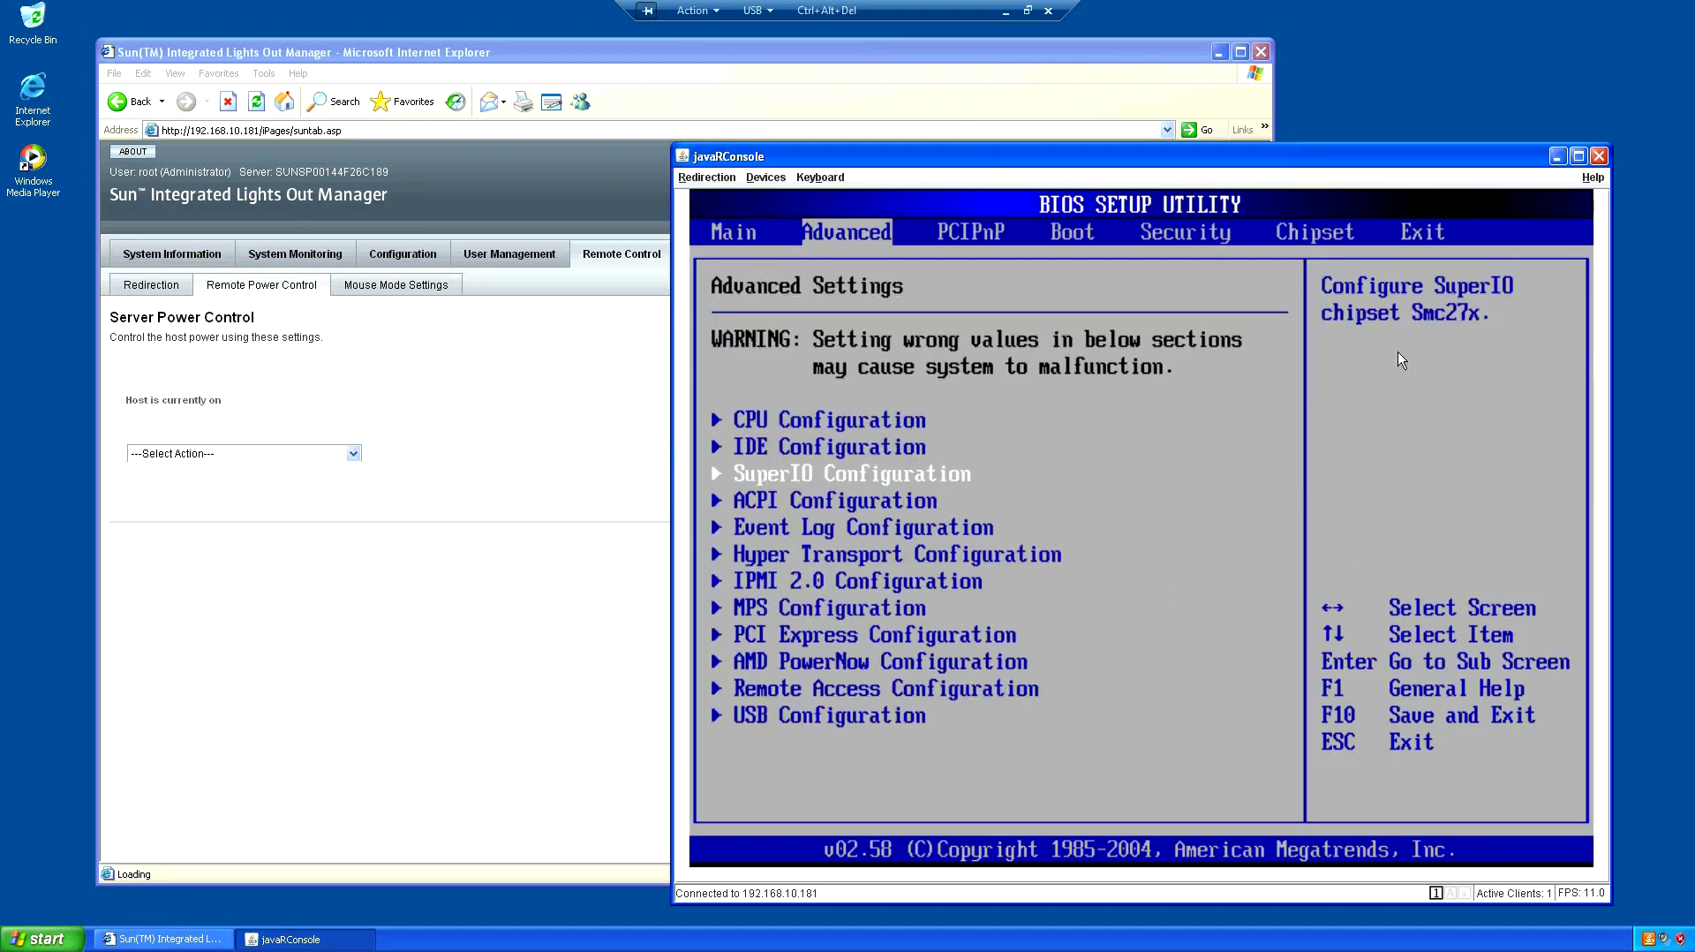
key("Return")
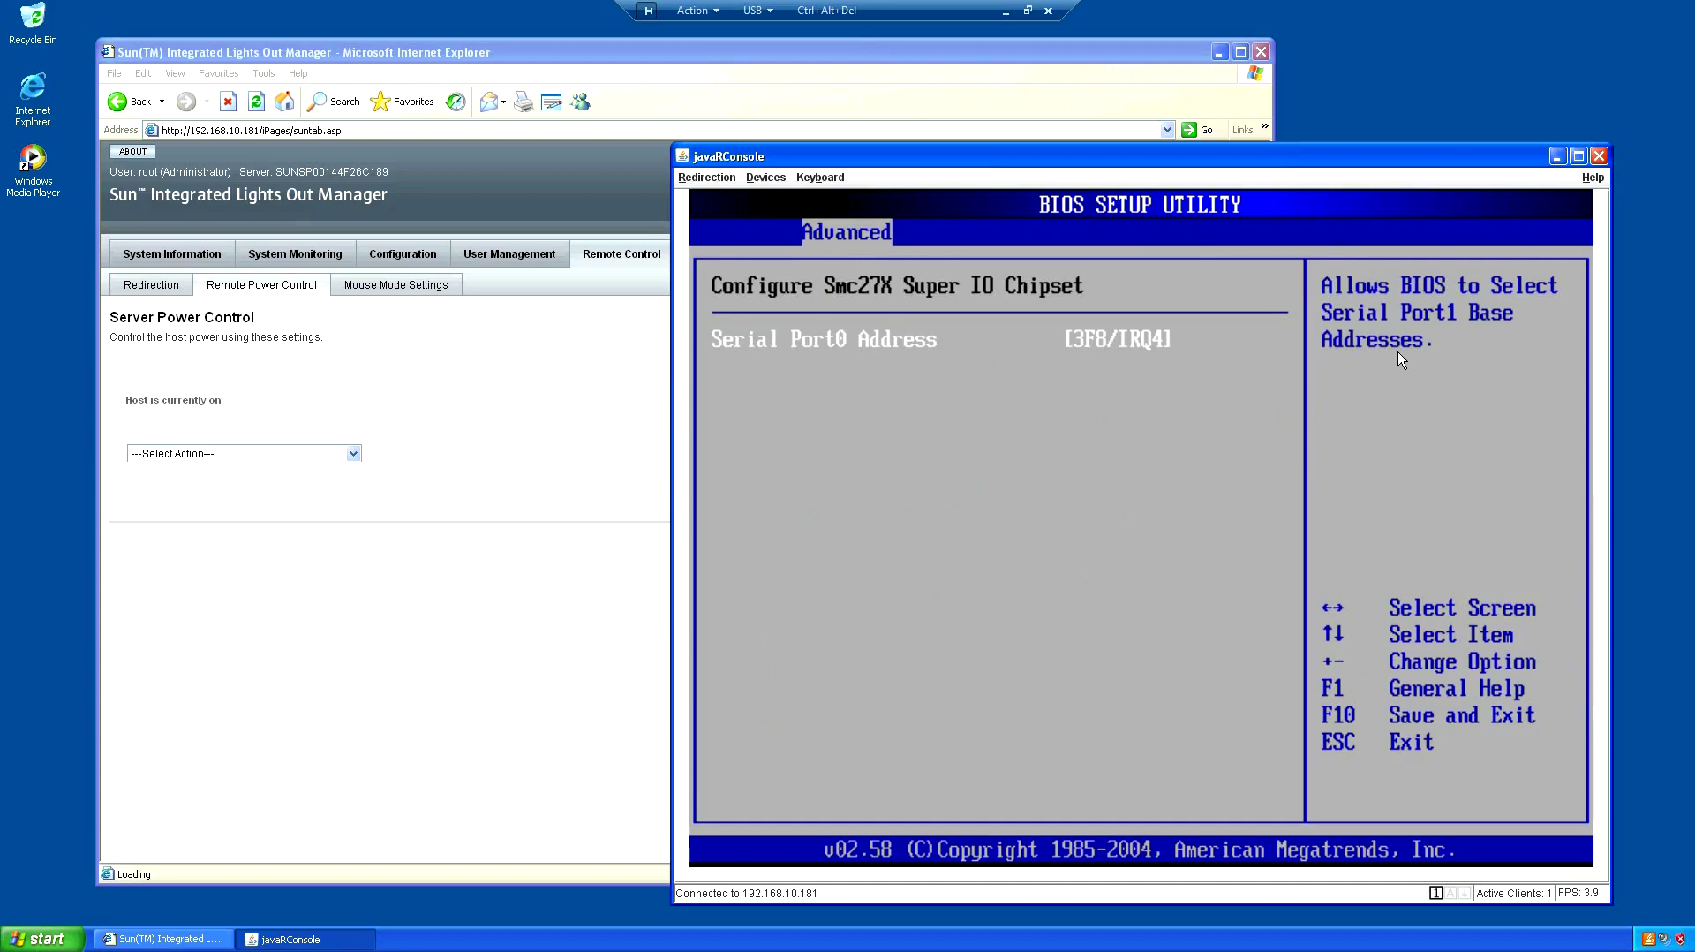
key("Escape")
View ACPI Settings and its Advanced ACPI Configuration submenu
key("Down")
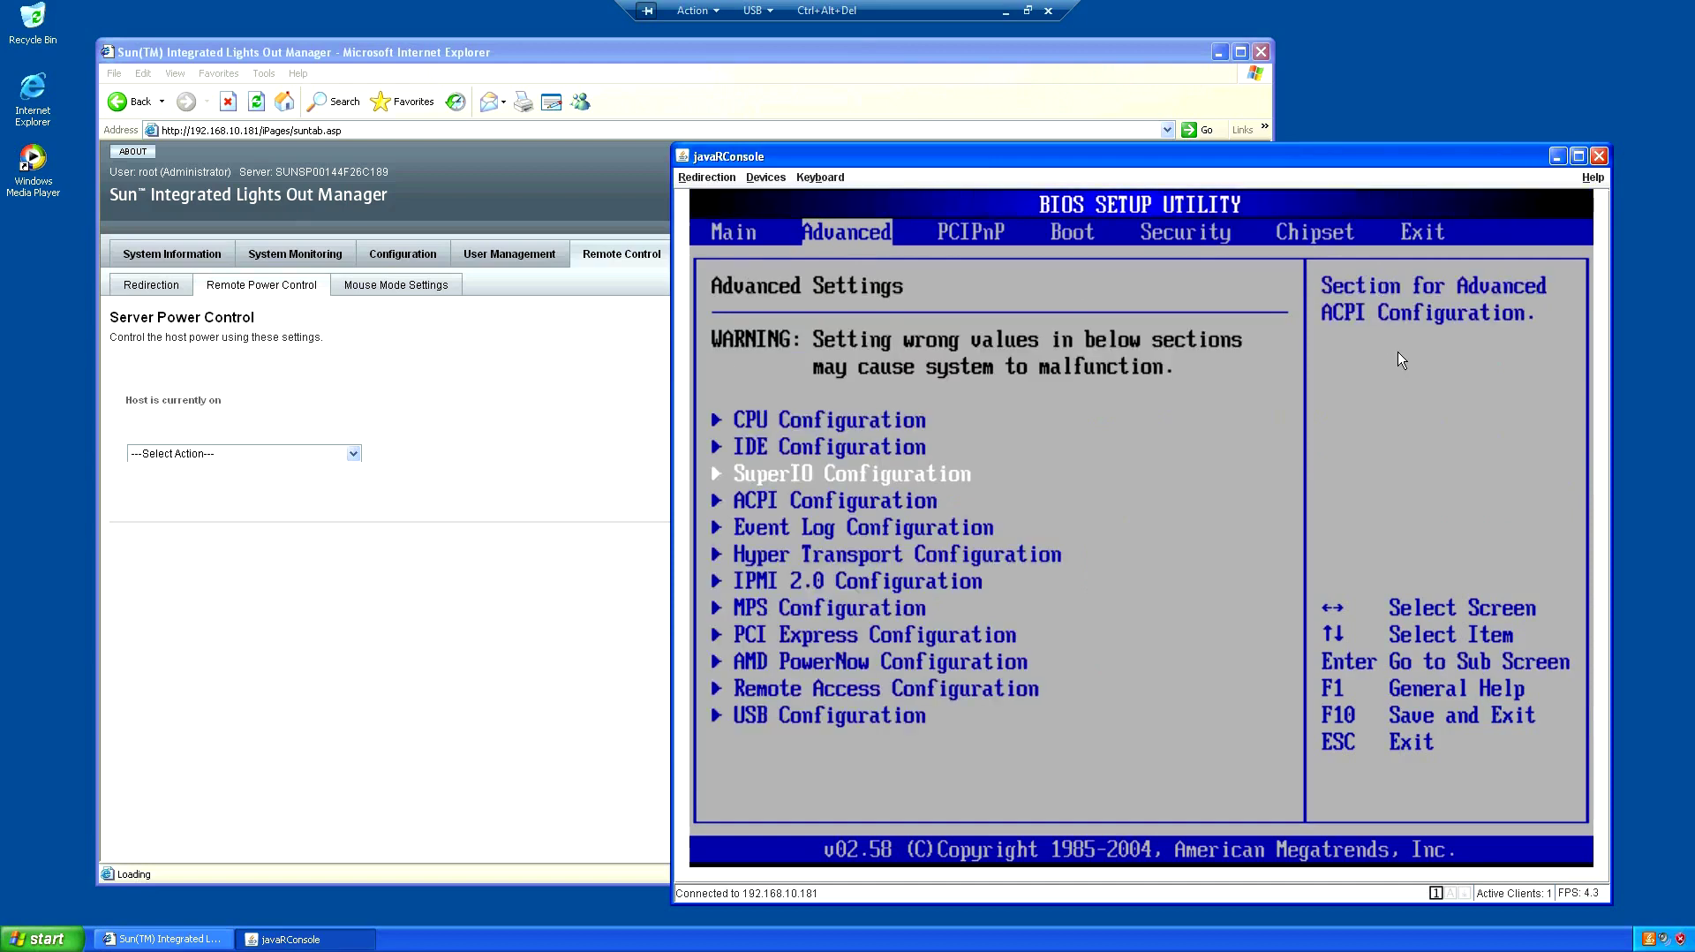
key("Return")
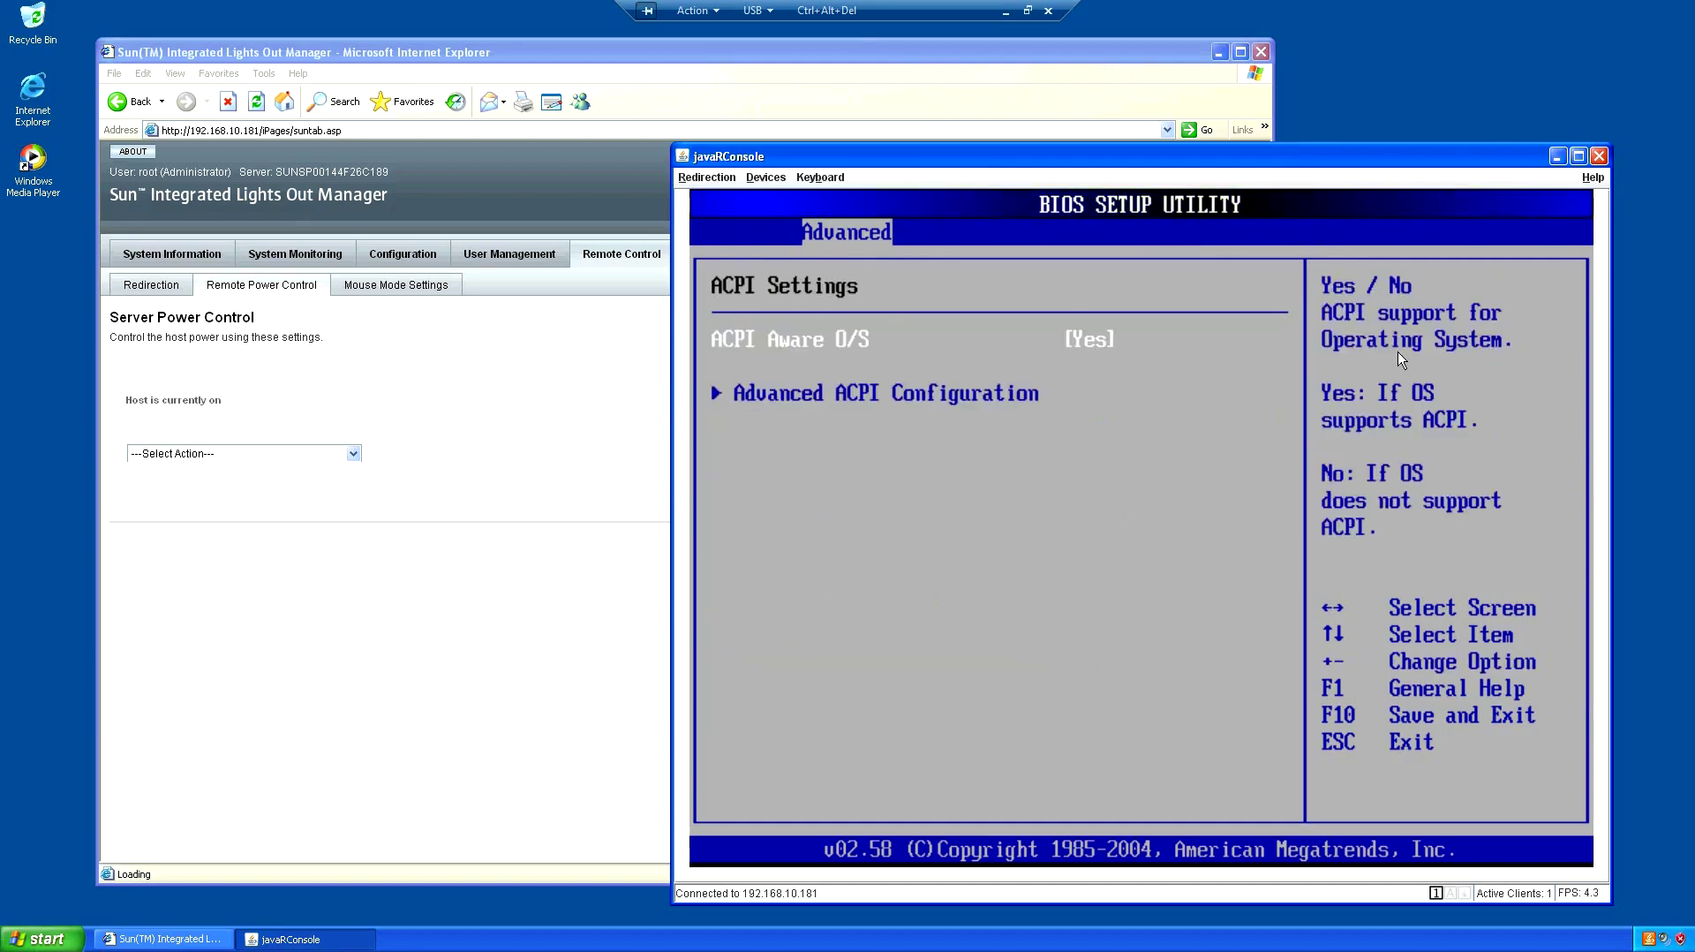
key("Down")
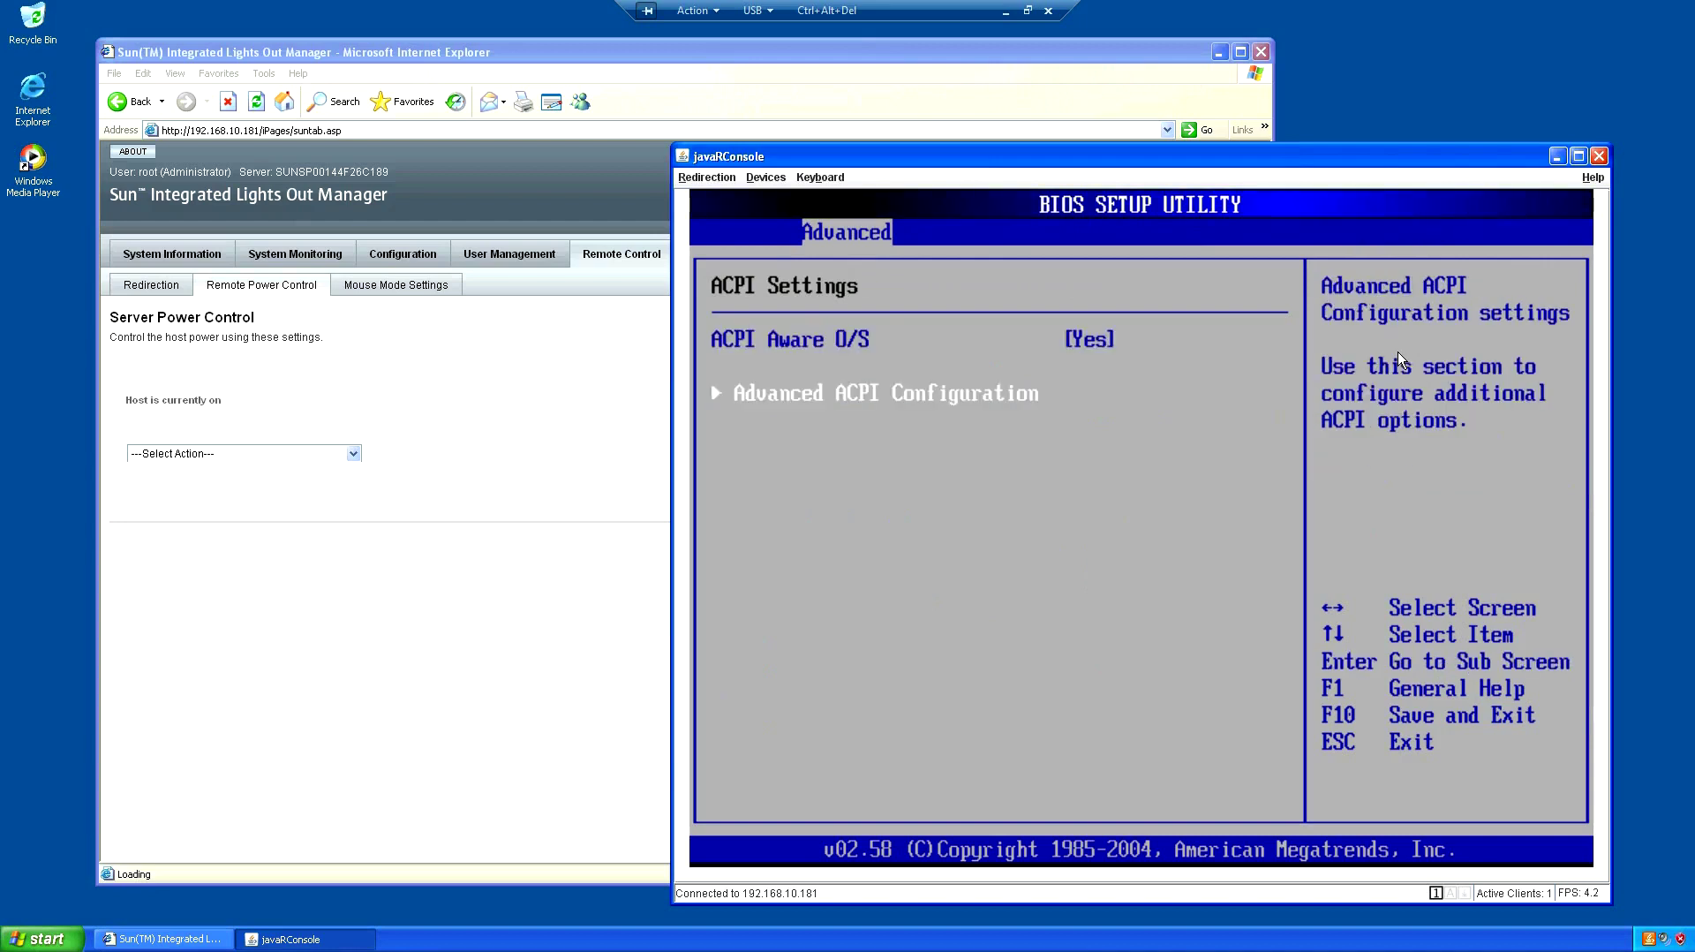
key("Return")
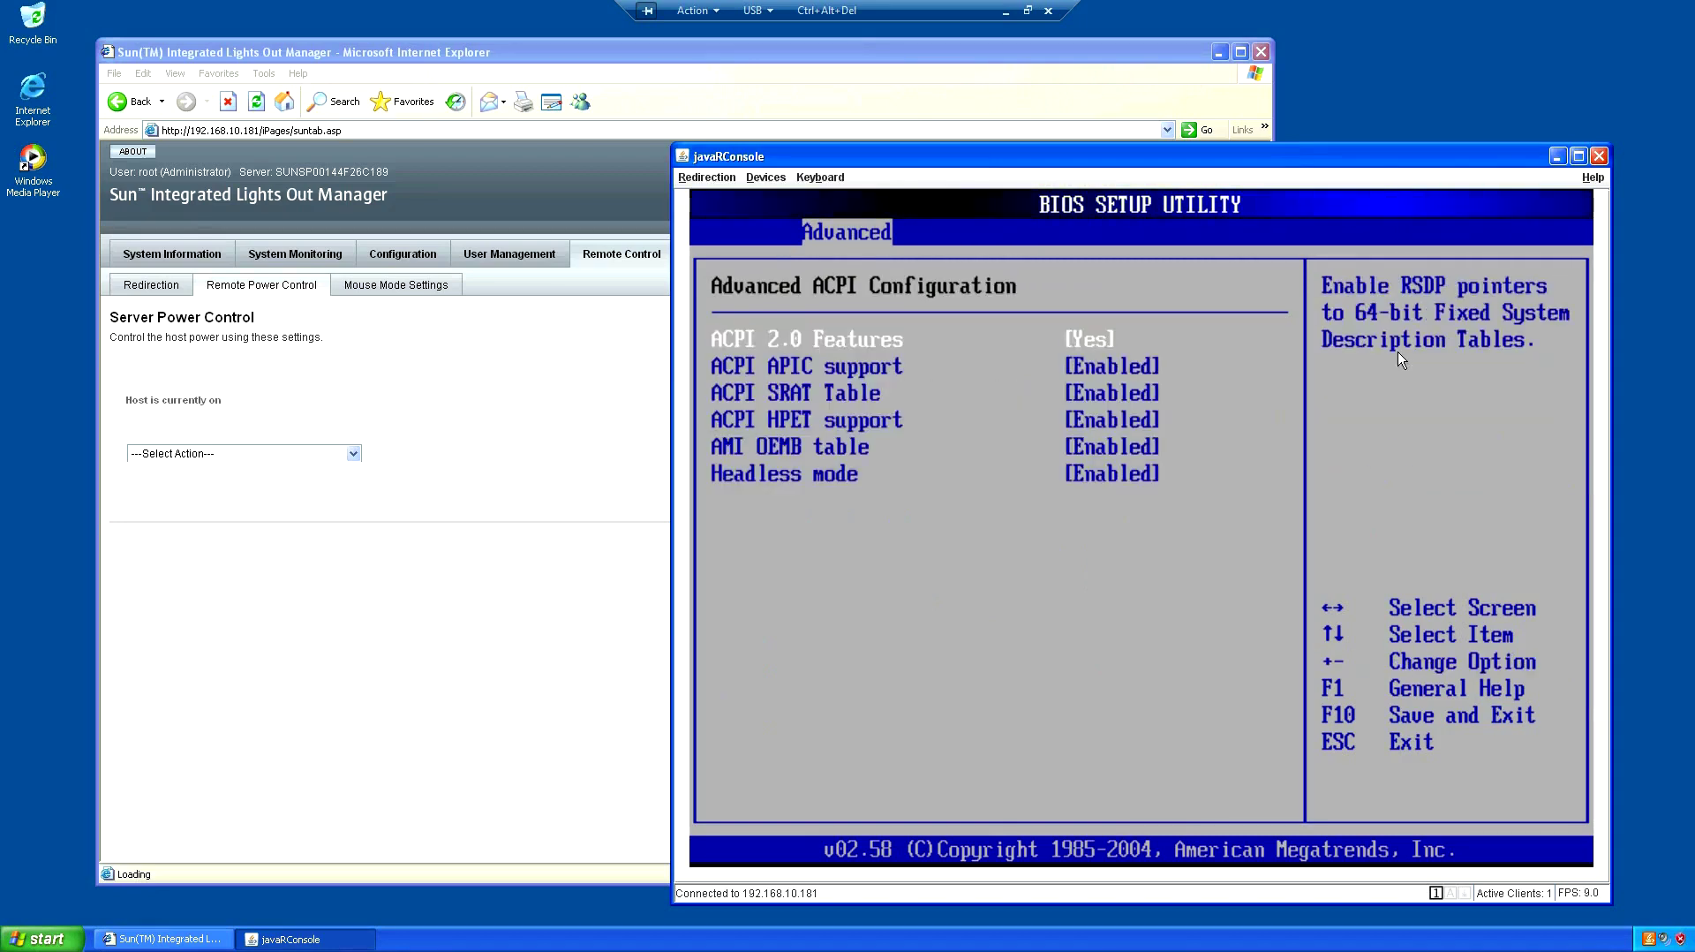
key("Escape")
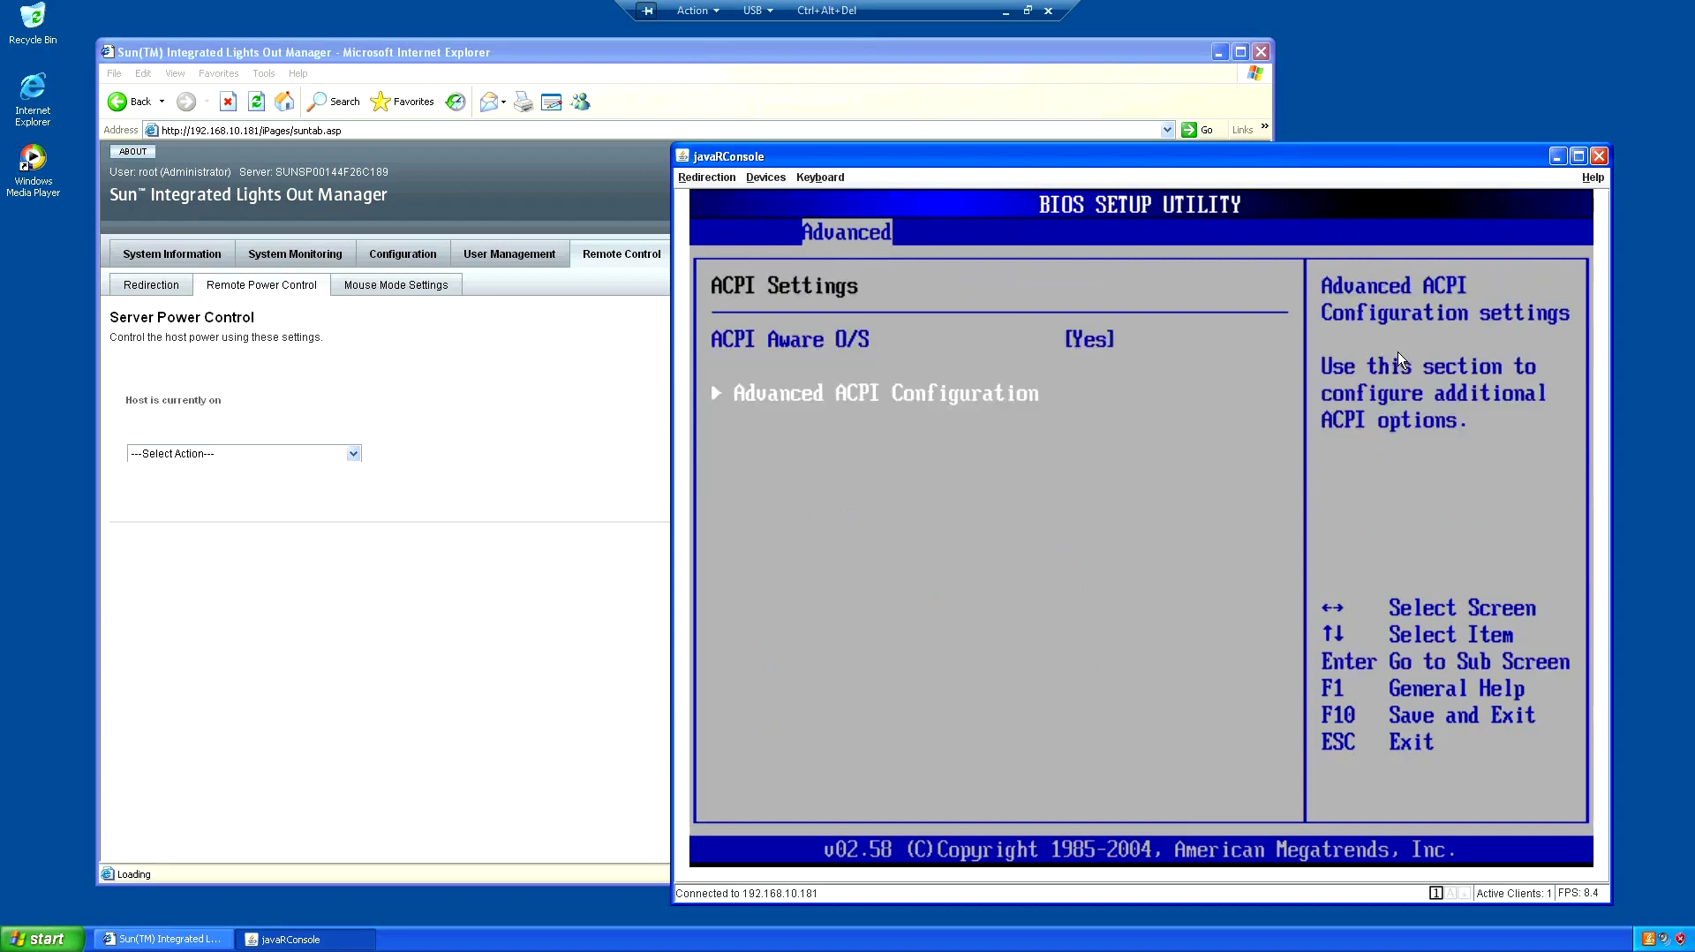
key("Escape")
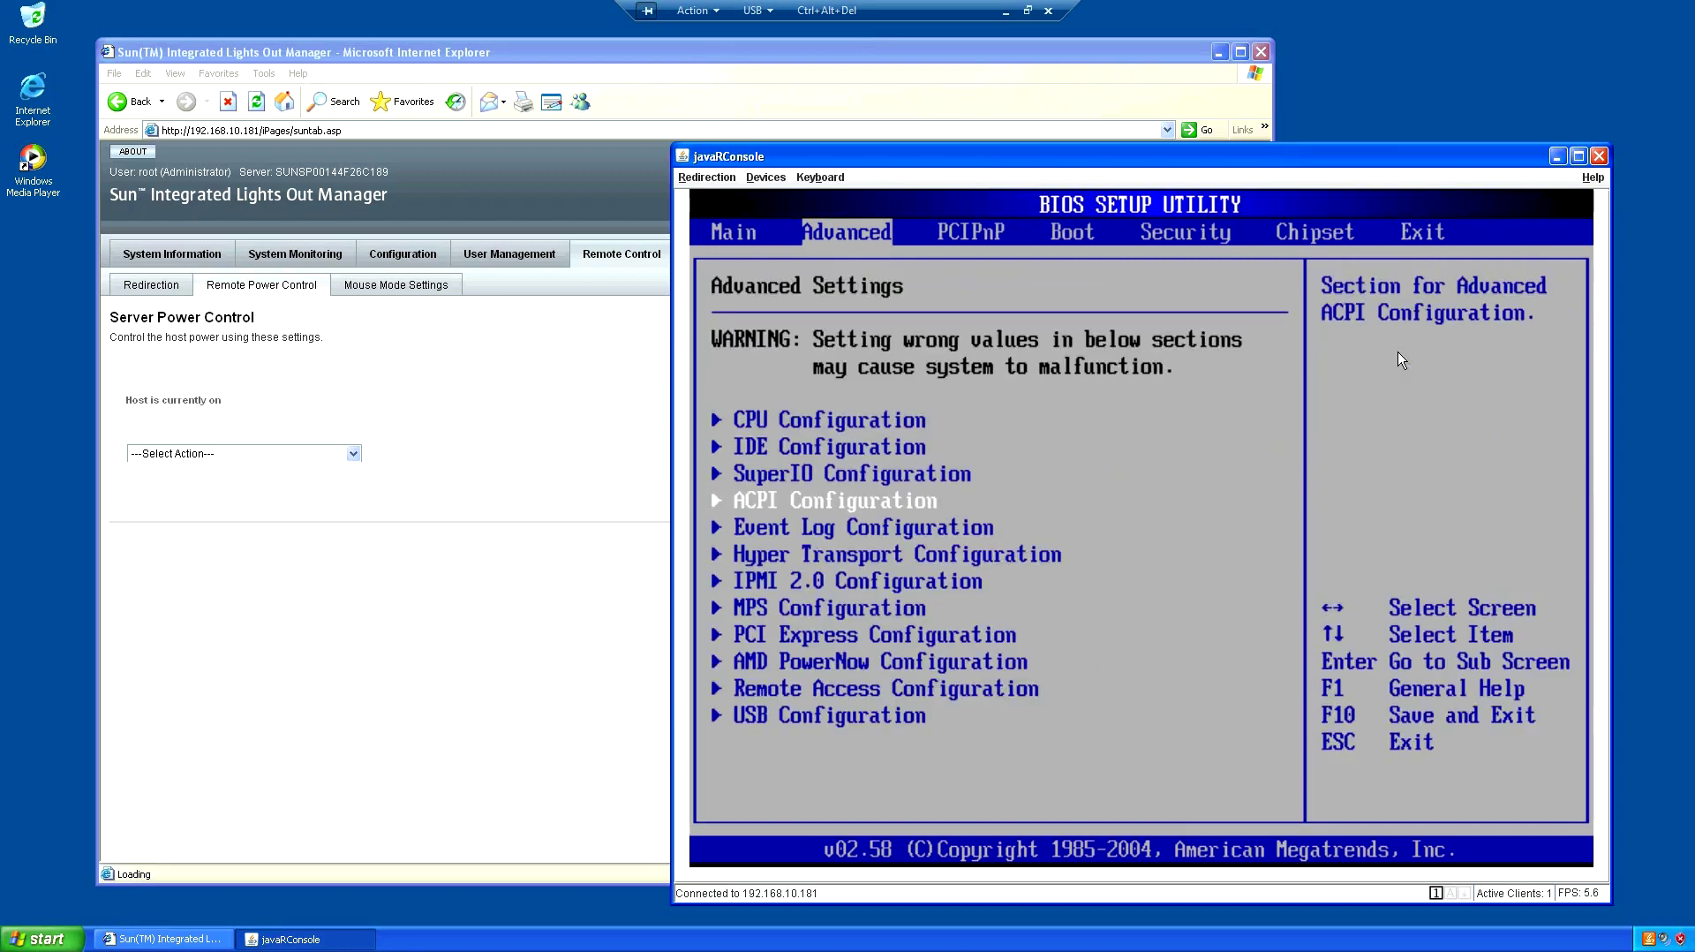
Check the Event Log Configuration (no unread events), then open Hyper Transport Configuration
key("Down")
key("Return")
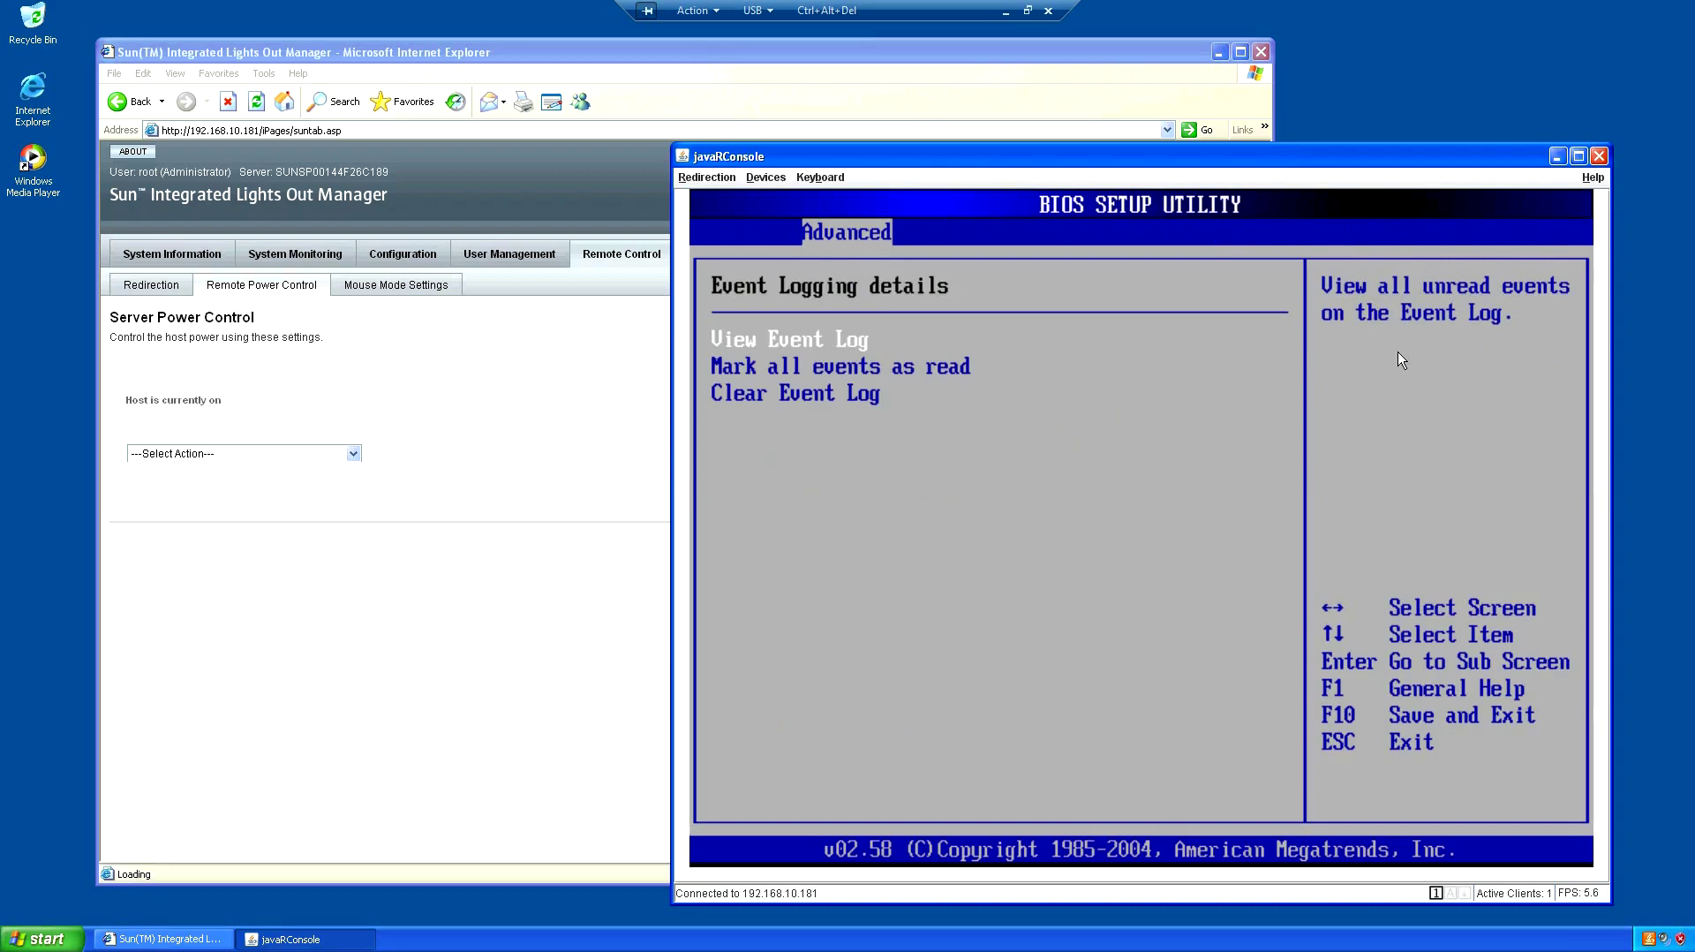
key("Return")
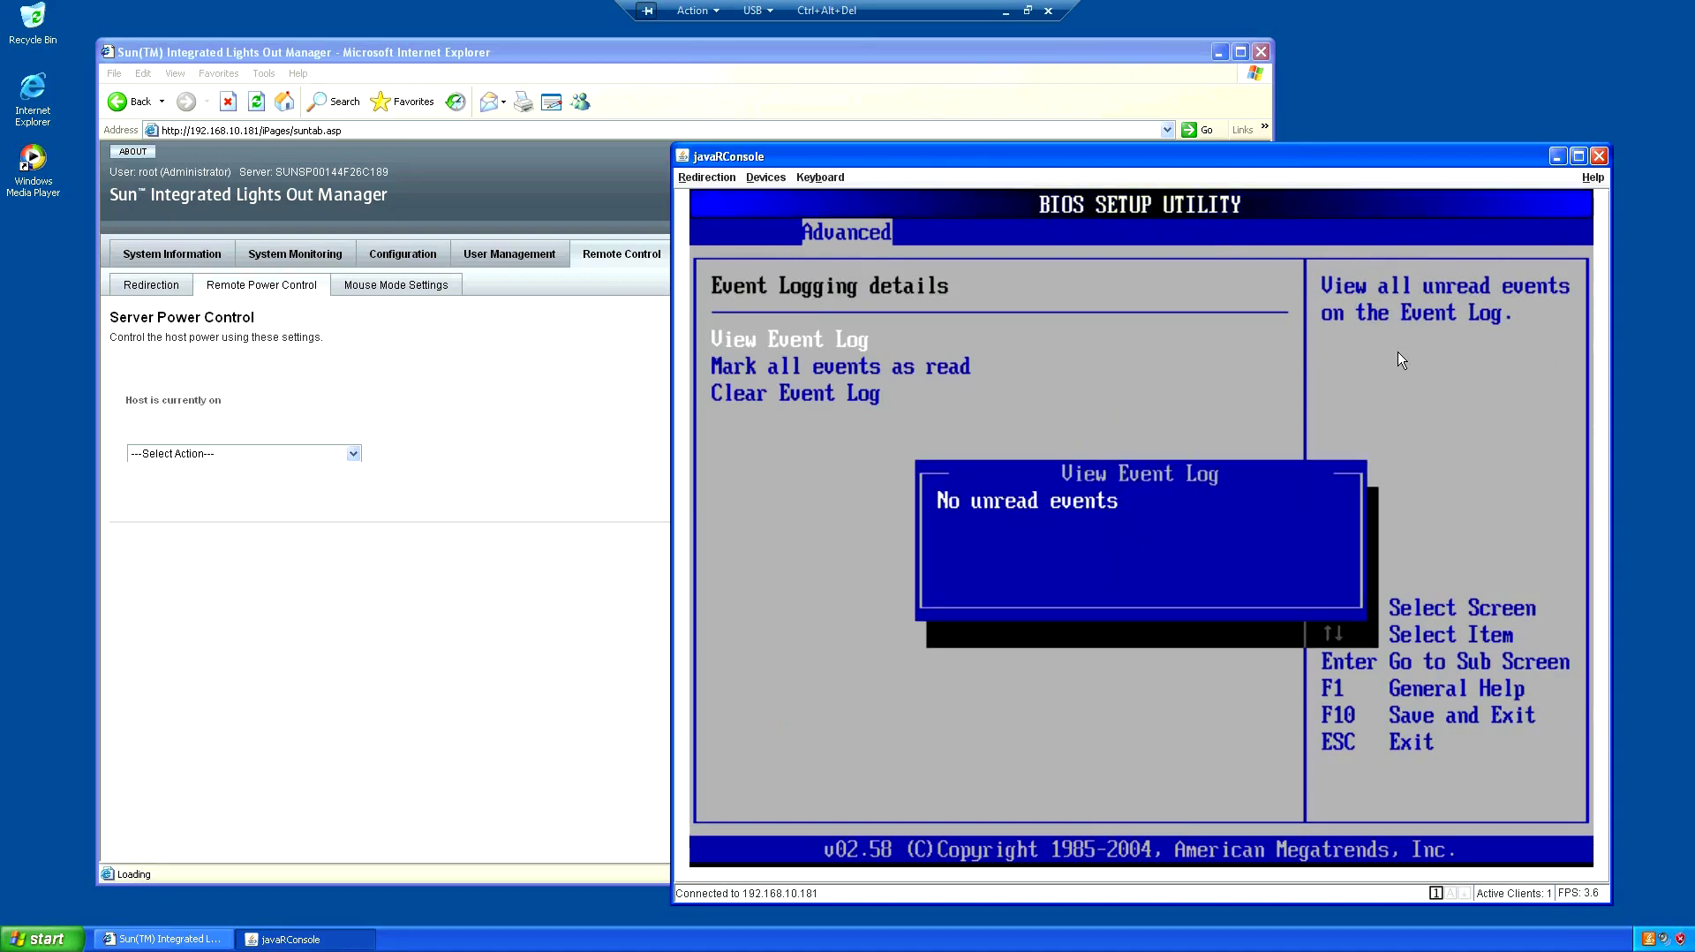
key("Escape")
key("Escape")
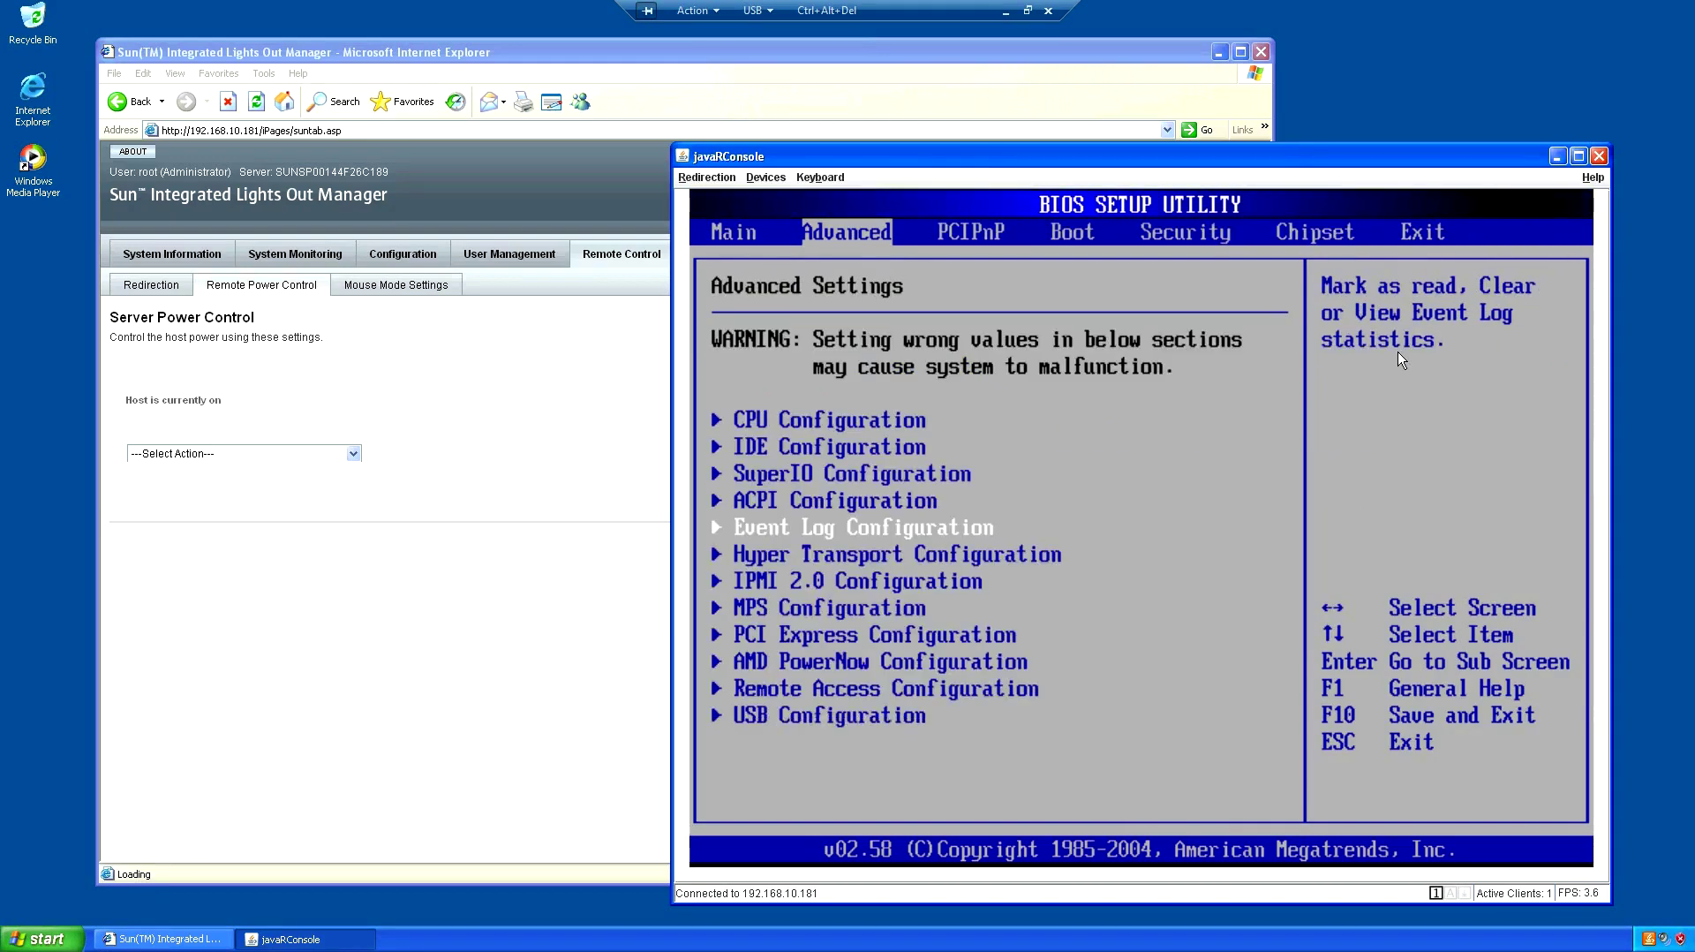
key("Down")
key("Return")
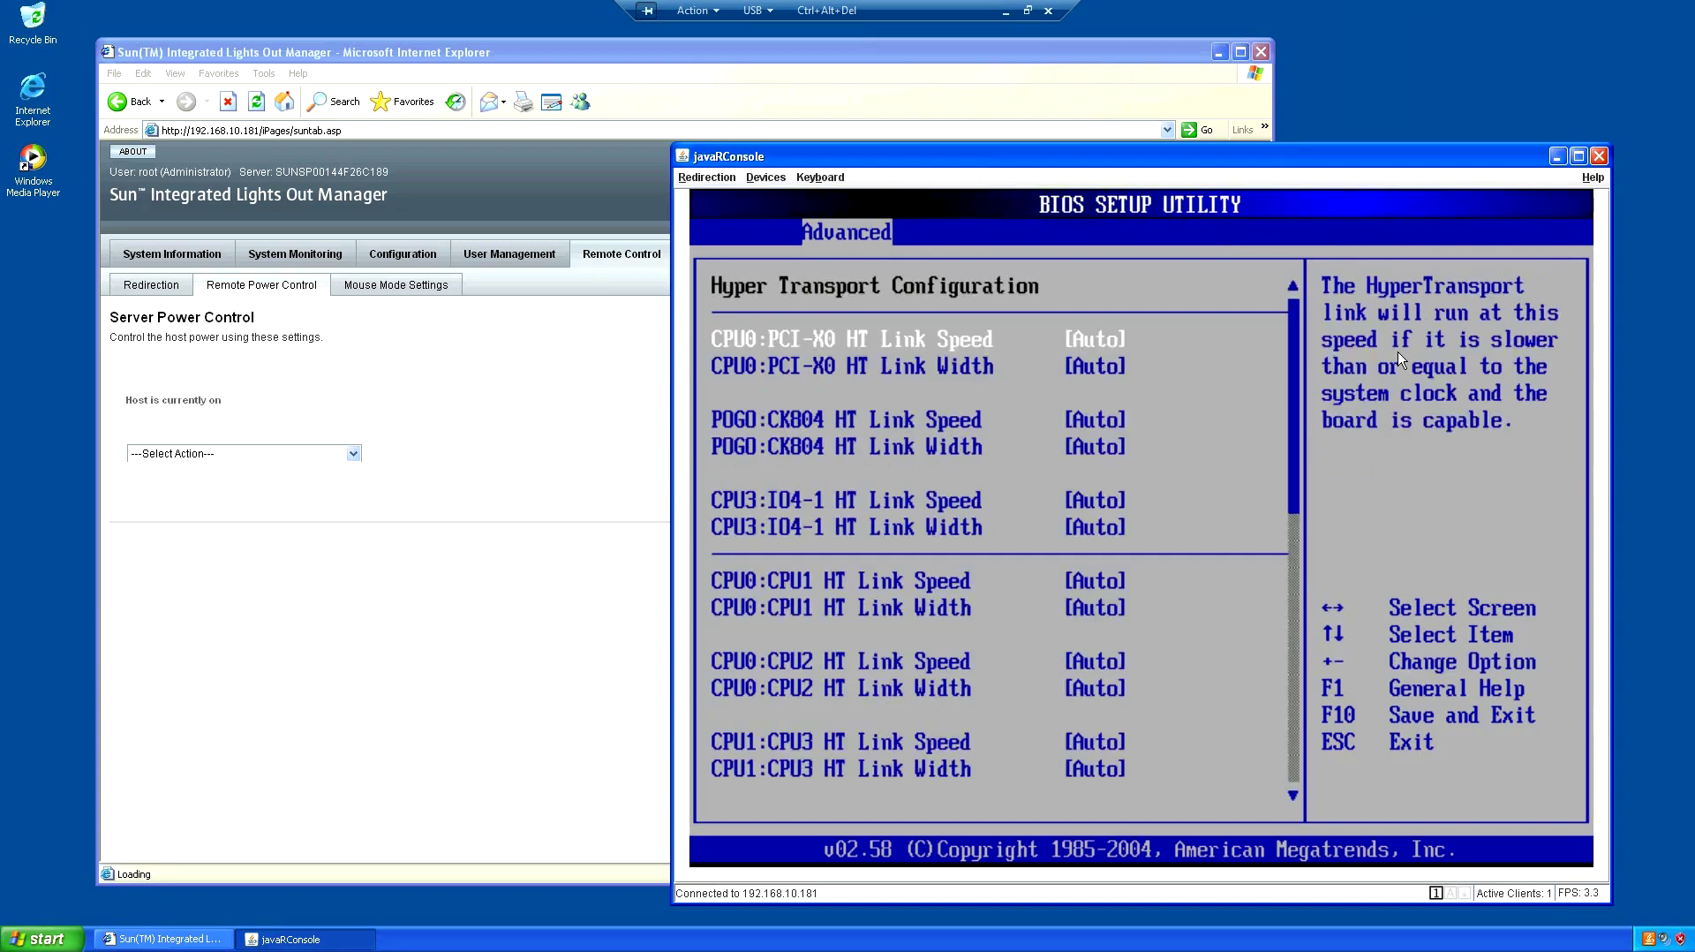
Inspect the HT Link speed and width choices, keeping all at Auto, and back out to Advanced Settings
key("Return")
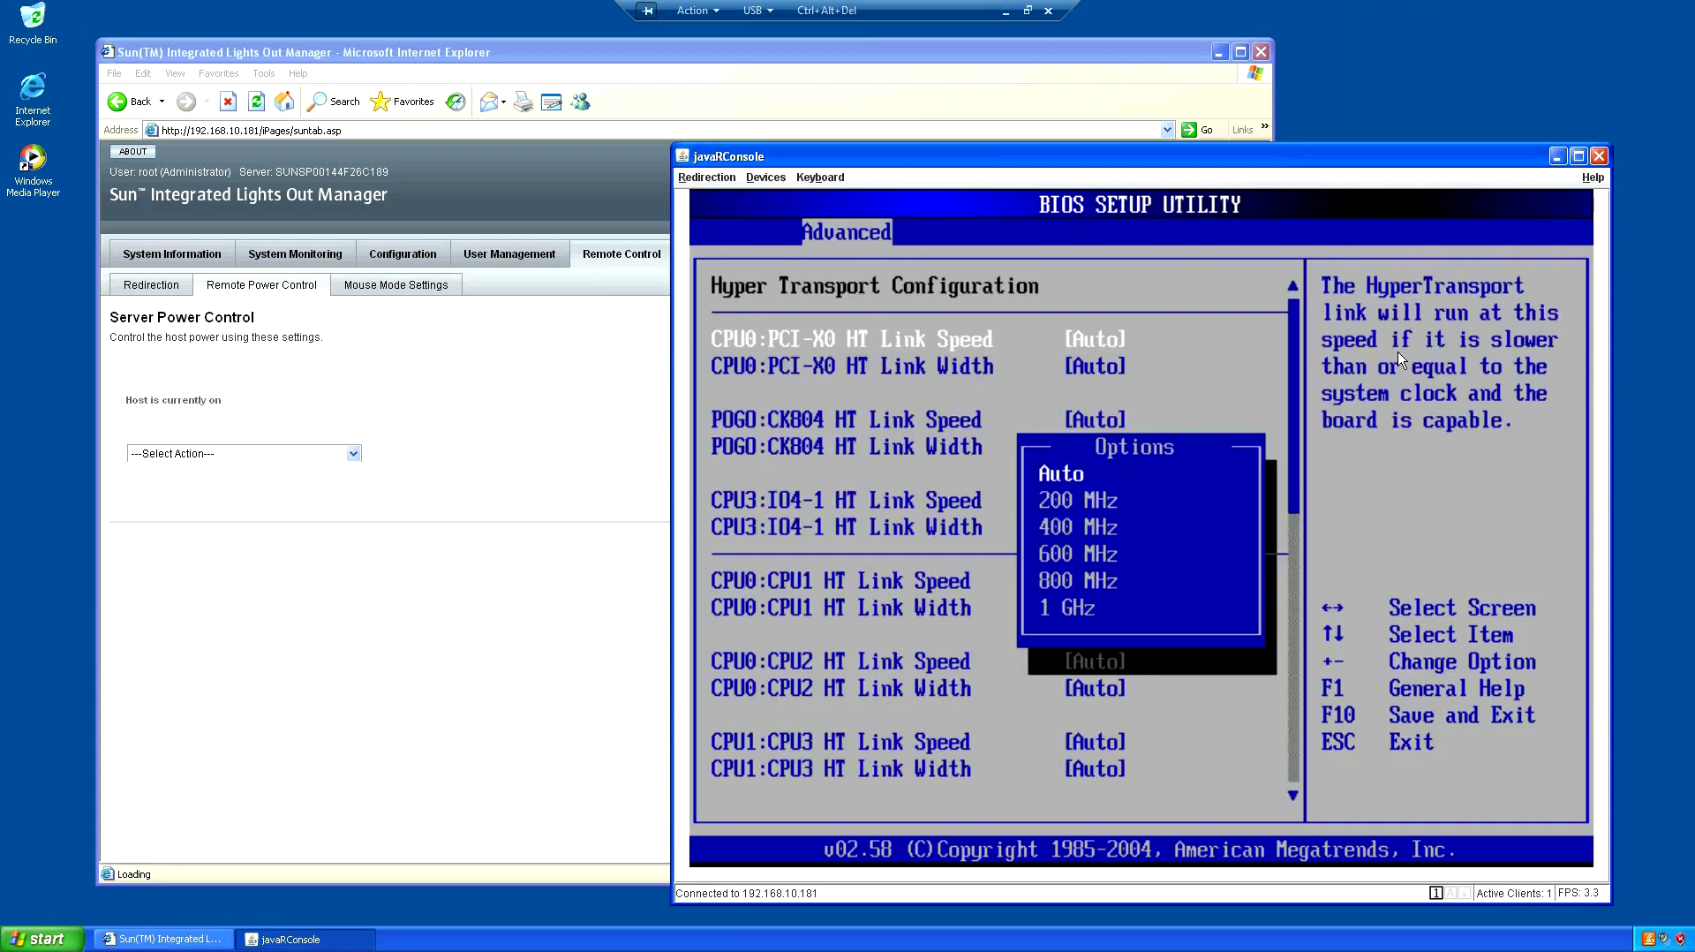
key("Escape")
key("Down")
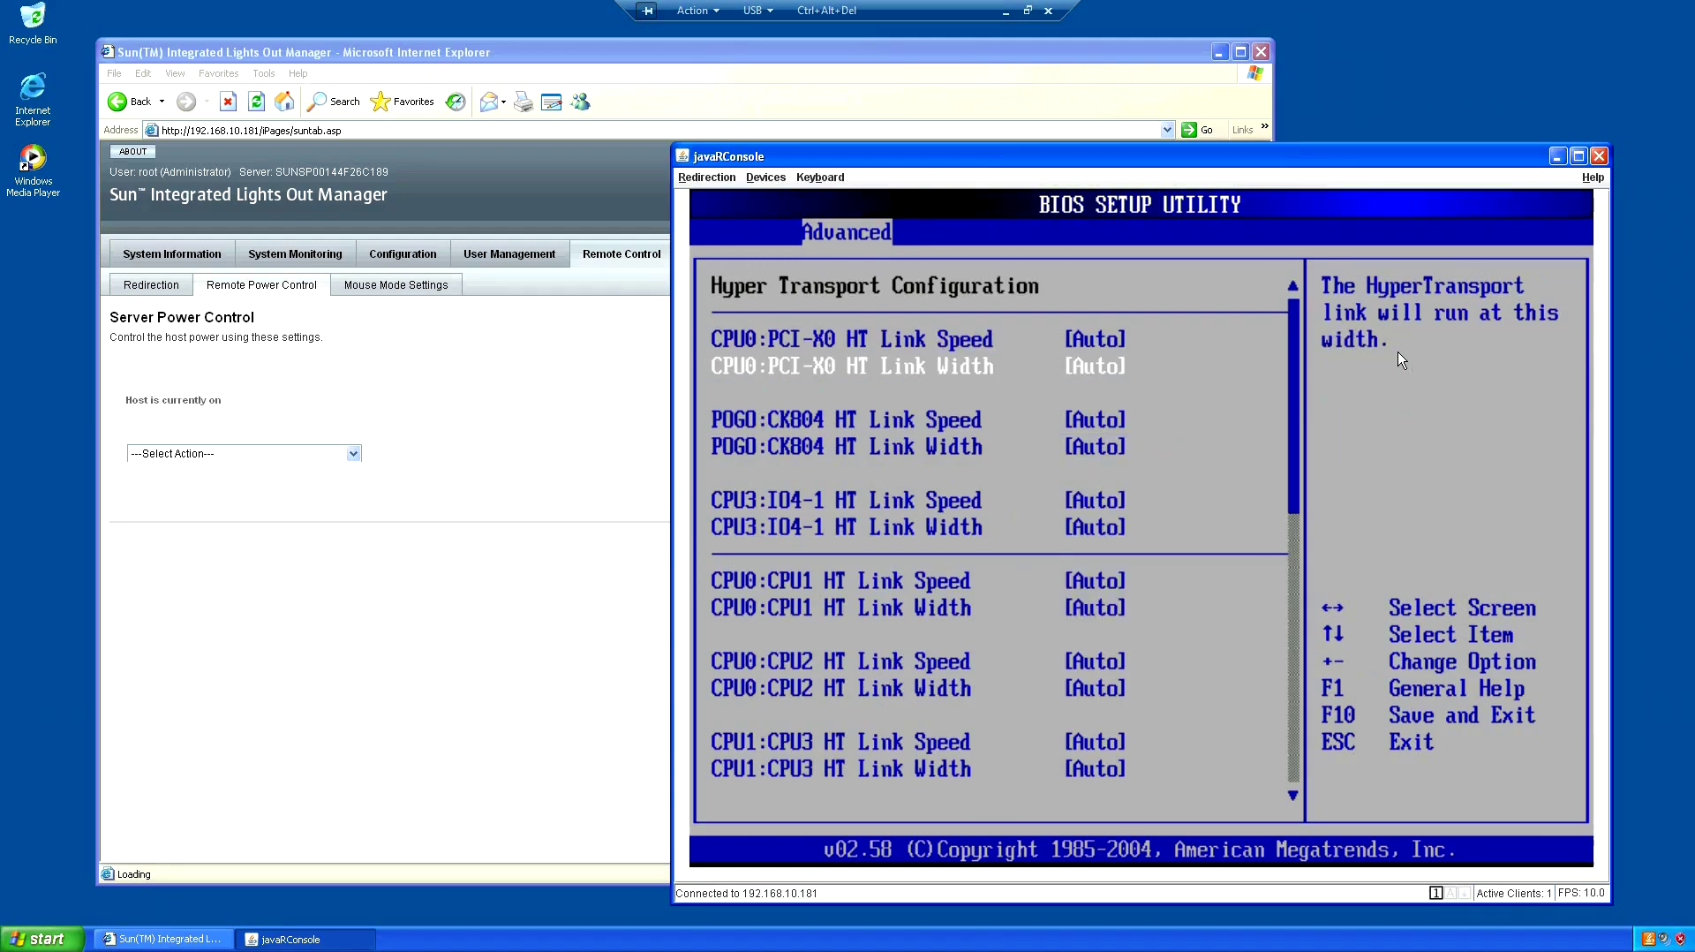
key("Return")
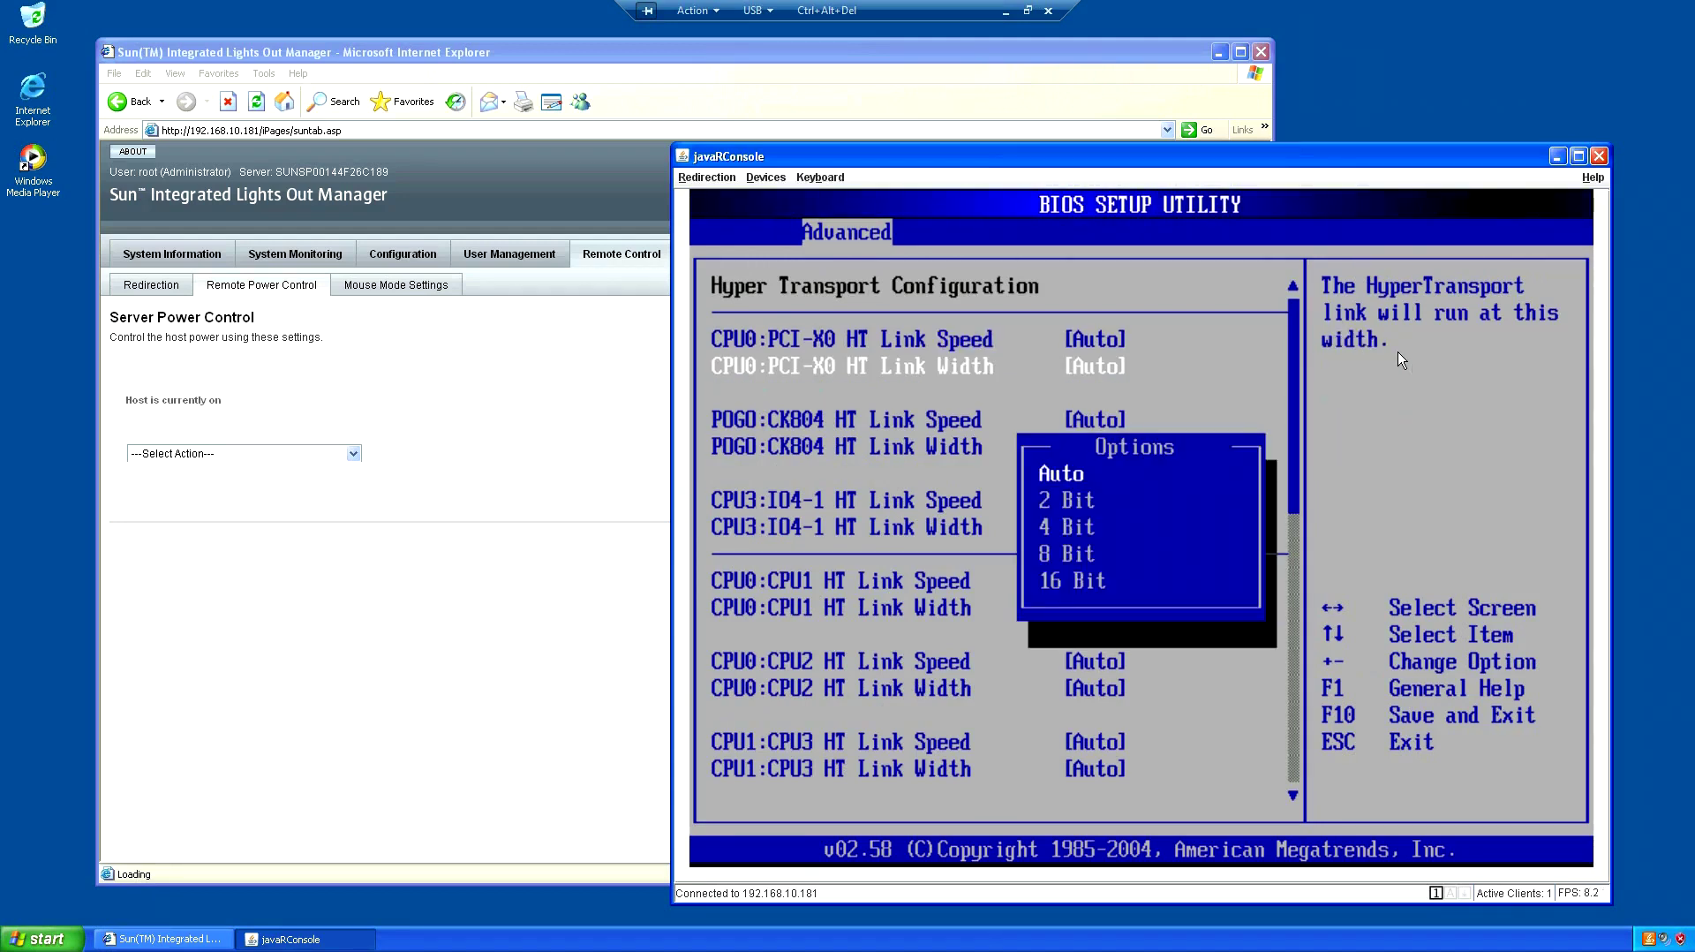
key("Escape")
key("Down")
key("Down")
key("Down")
key("Down")
key("Down")
key("Down")
key("Down")
key("Down")
key("Down")
key("Down")
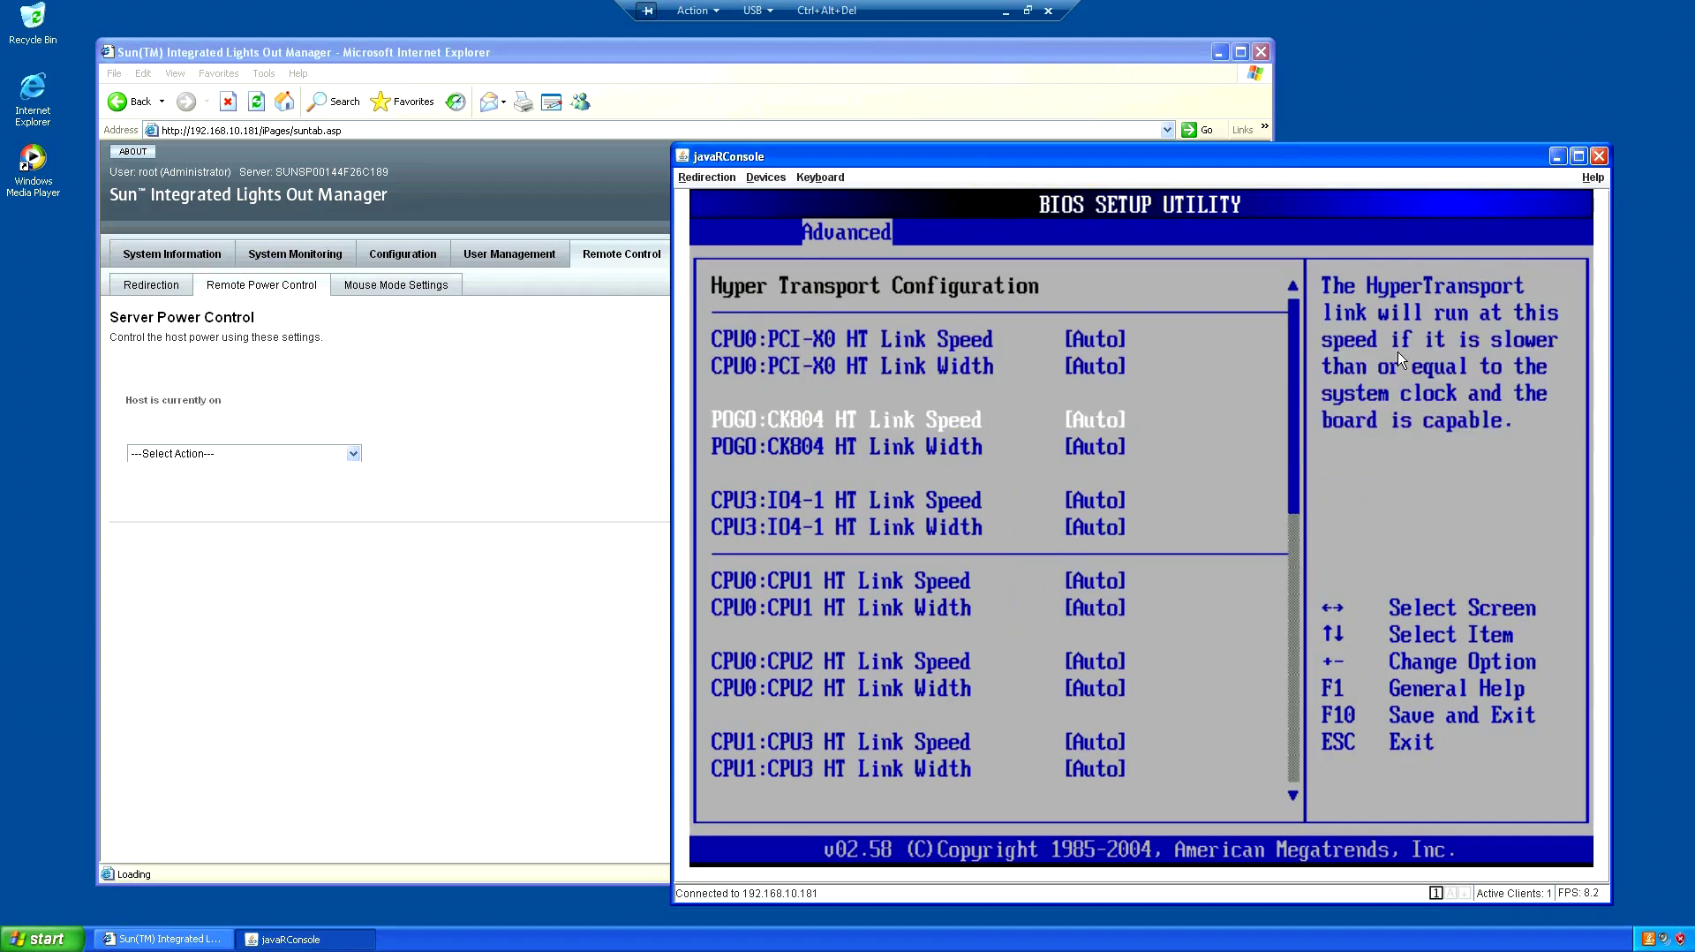
key("Down")
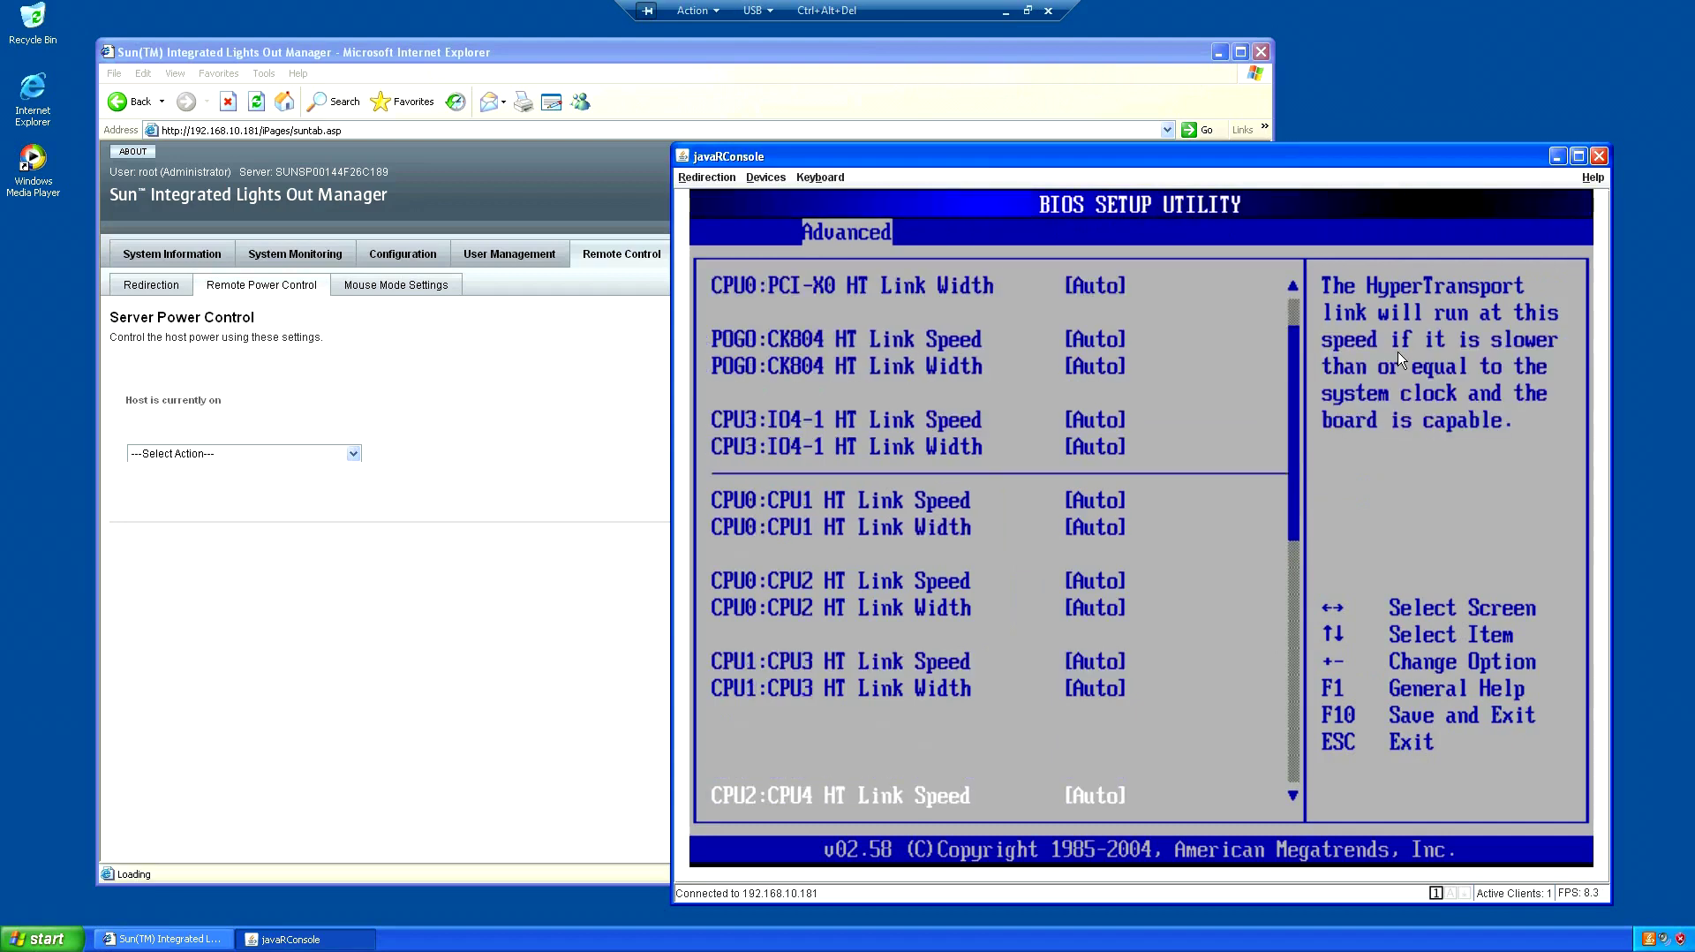
key("Down")
key("Down")
key("Down")
key("Down")
key("Down")
key("Down")
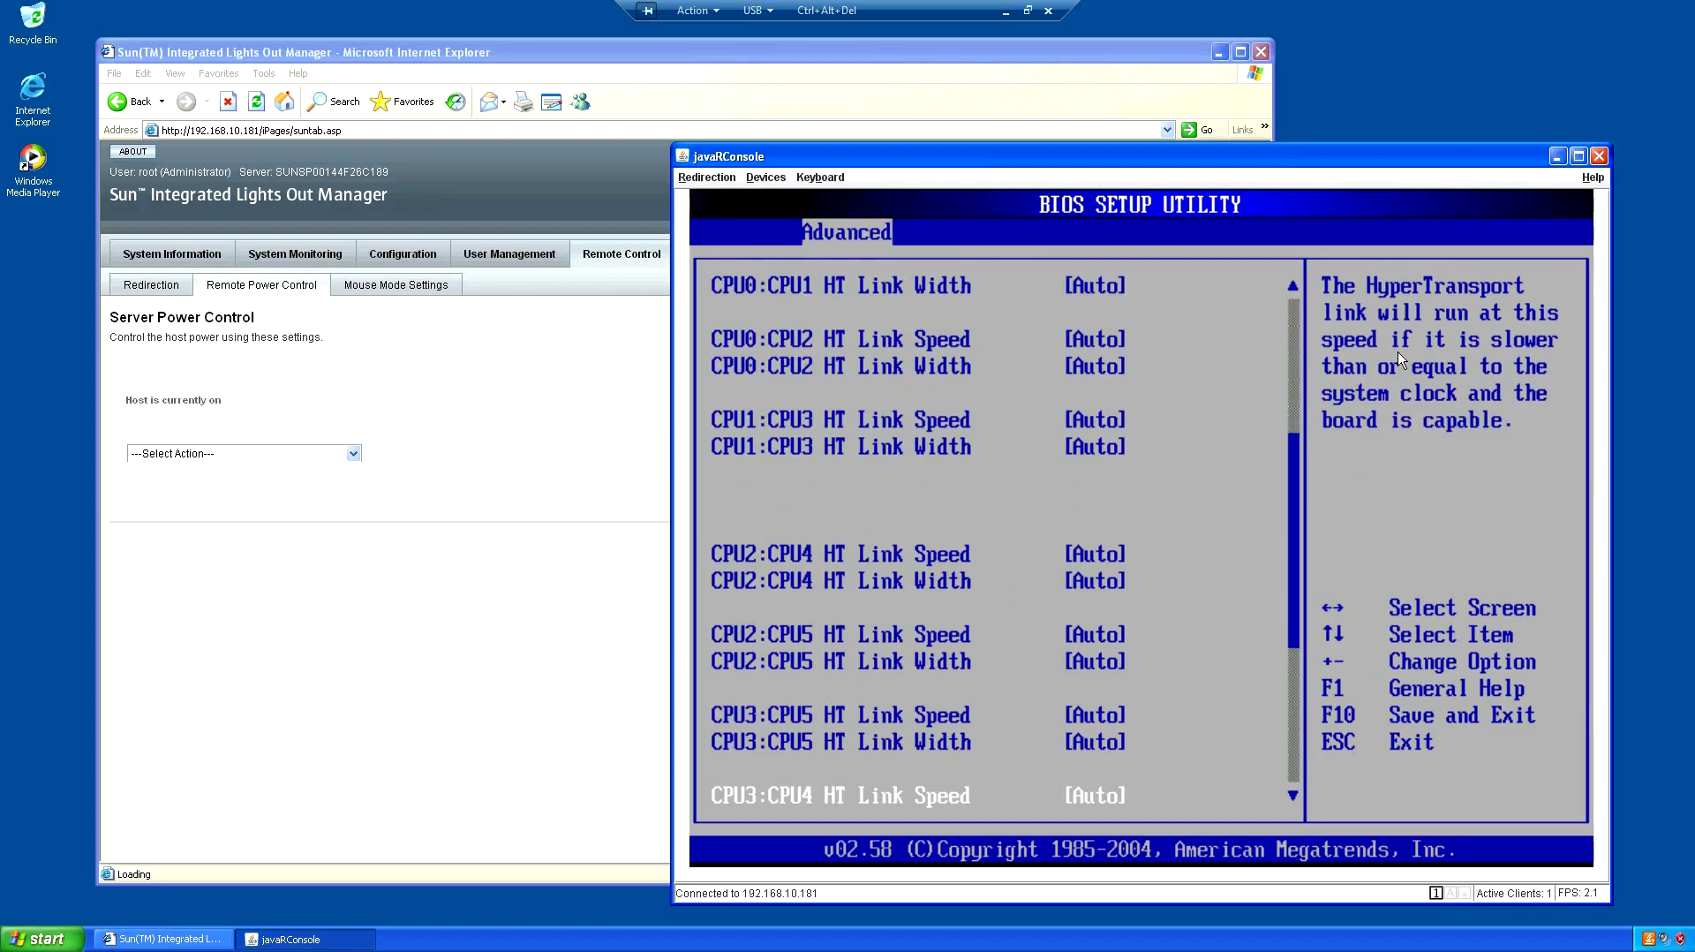
key("Down")
key("Down")
key("Down")
key("Down")
key("Down")
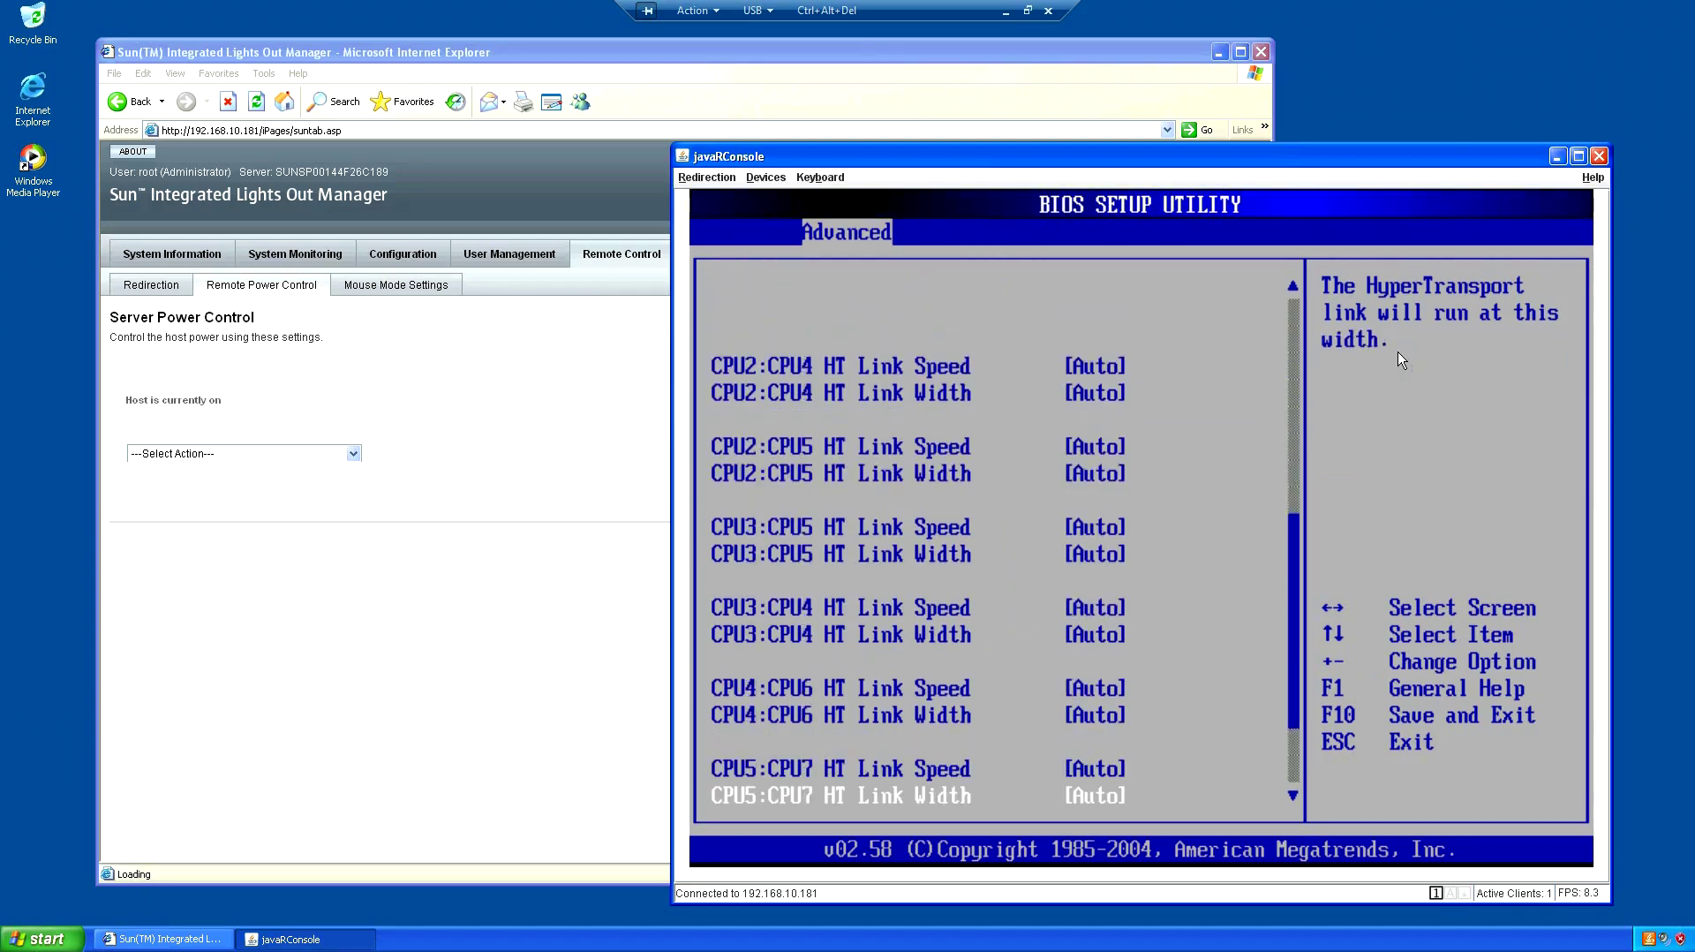
key("Escape")
key("Down")
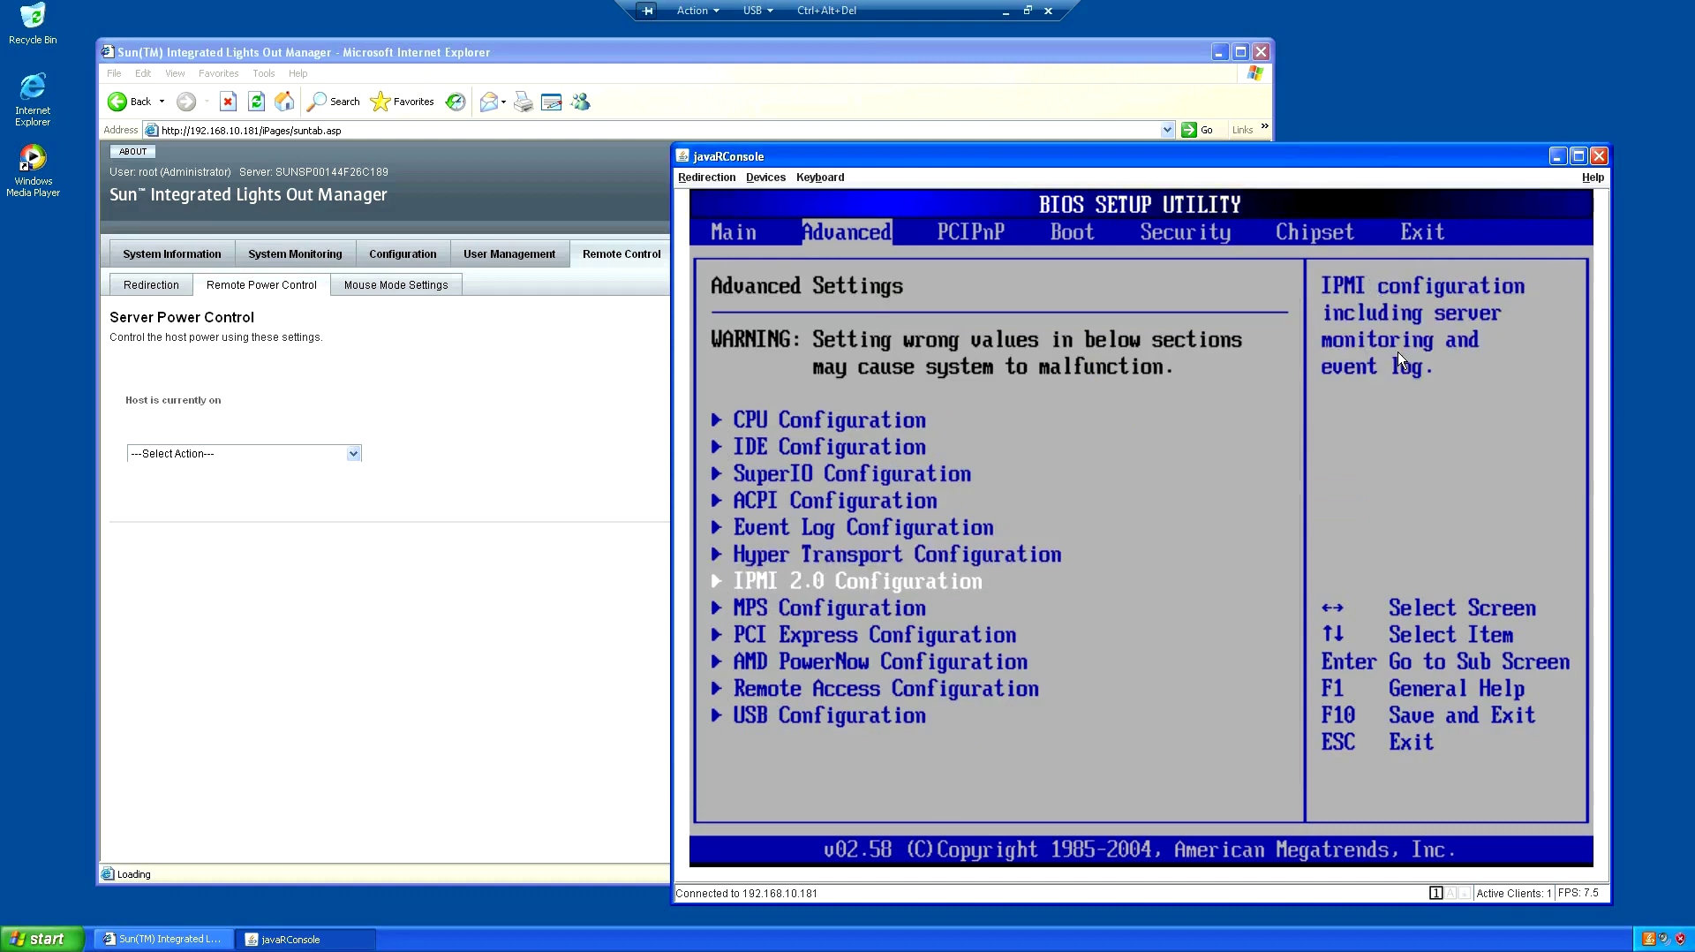
View the BMC system event log under IPMI 2.0, then open the BMC LAN Configuration
key("Return")
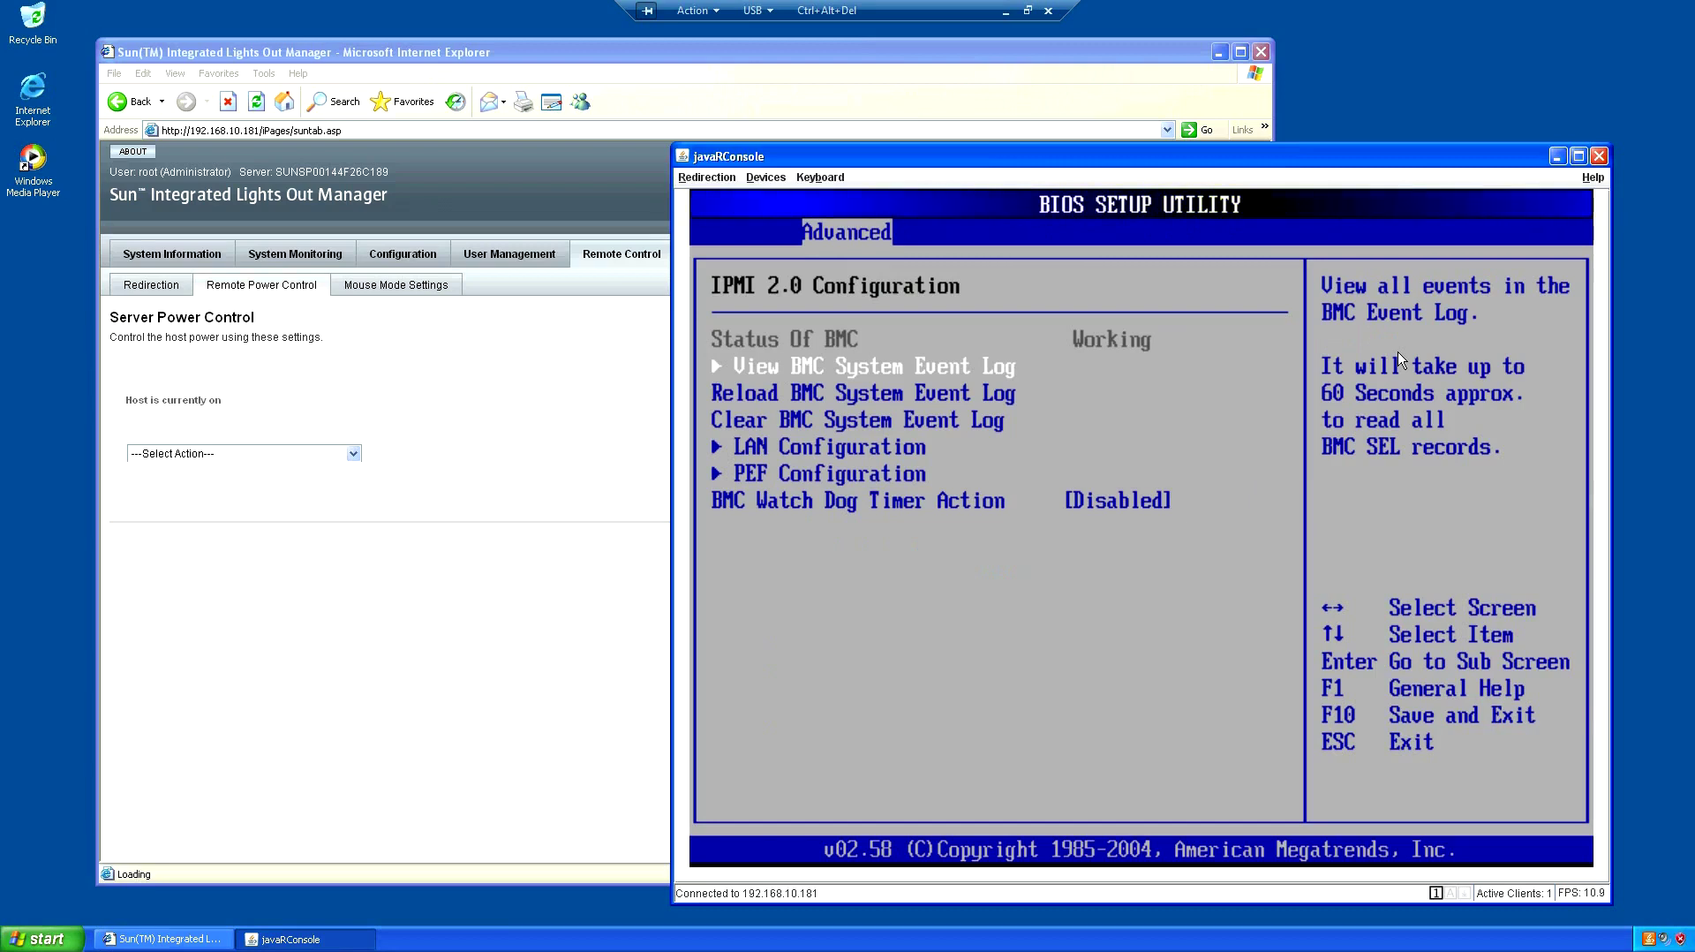
key("Return")
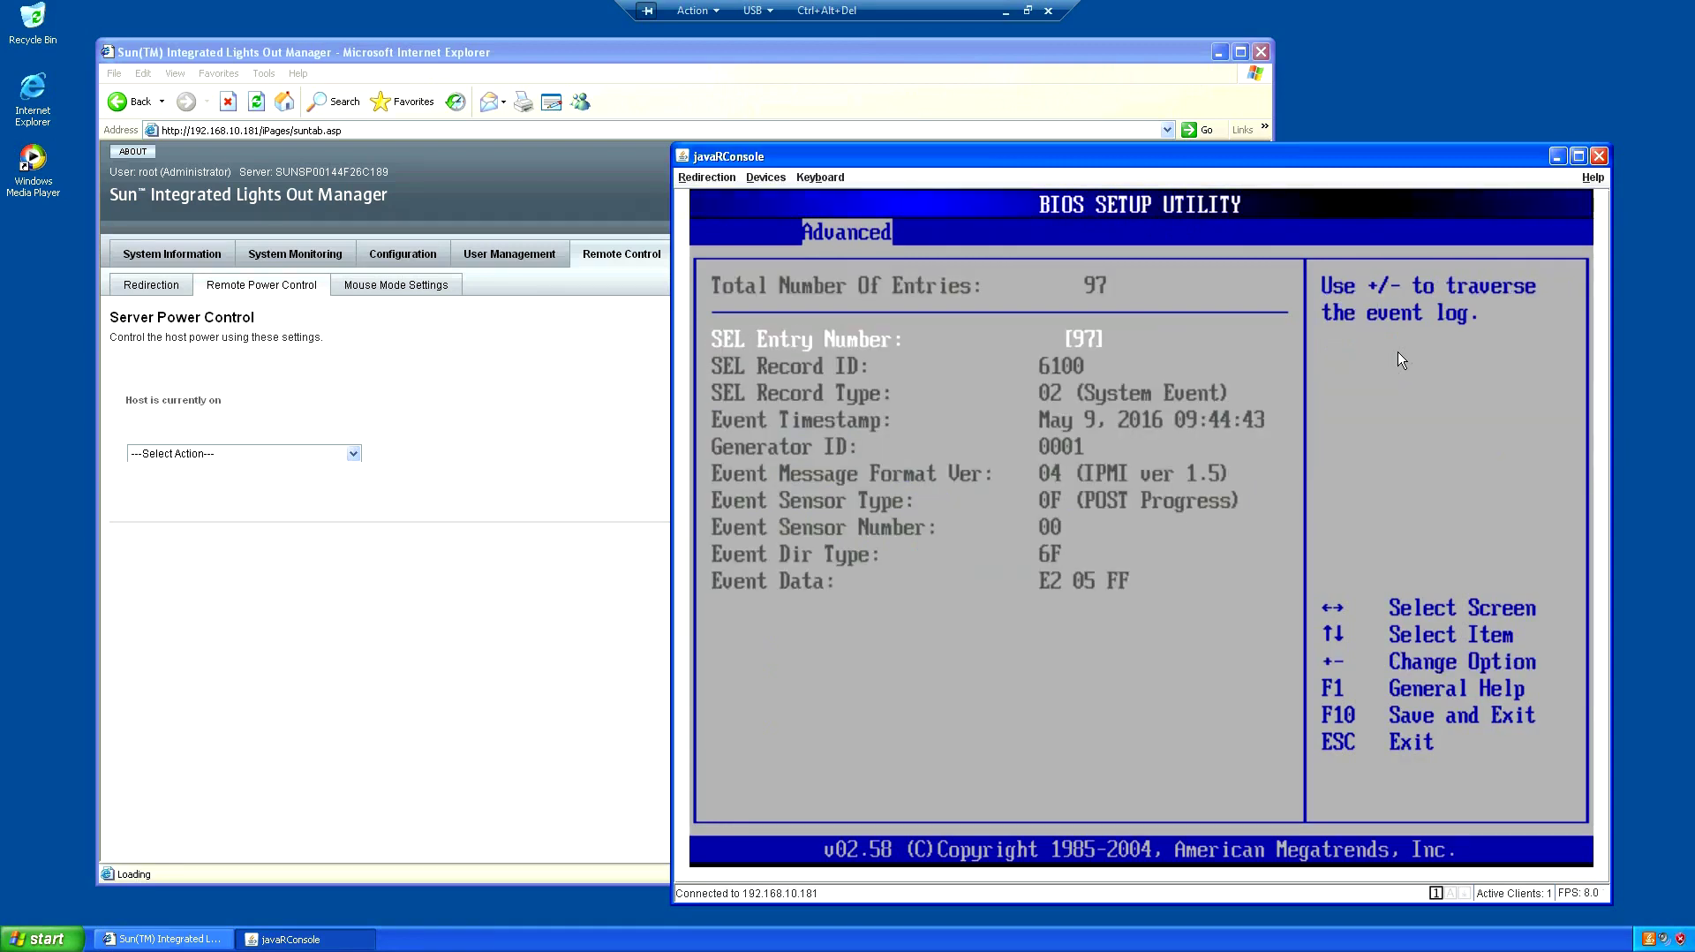
key("Escape")
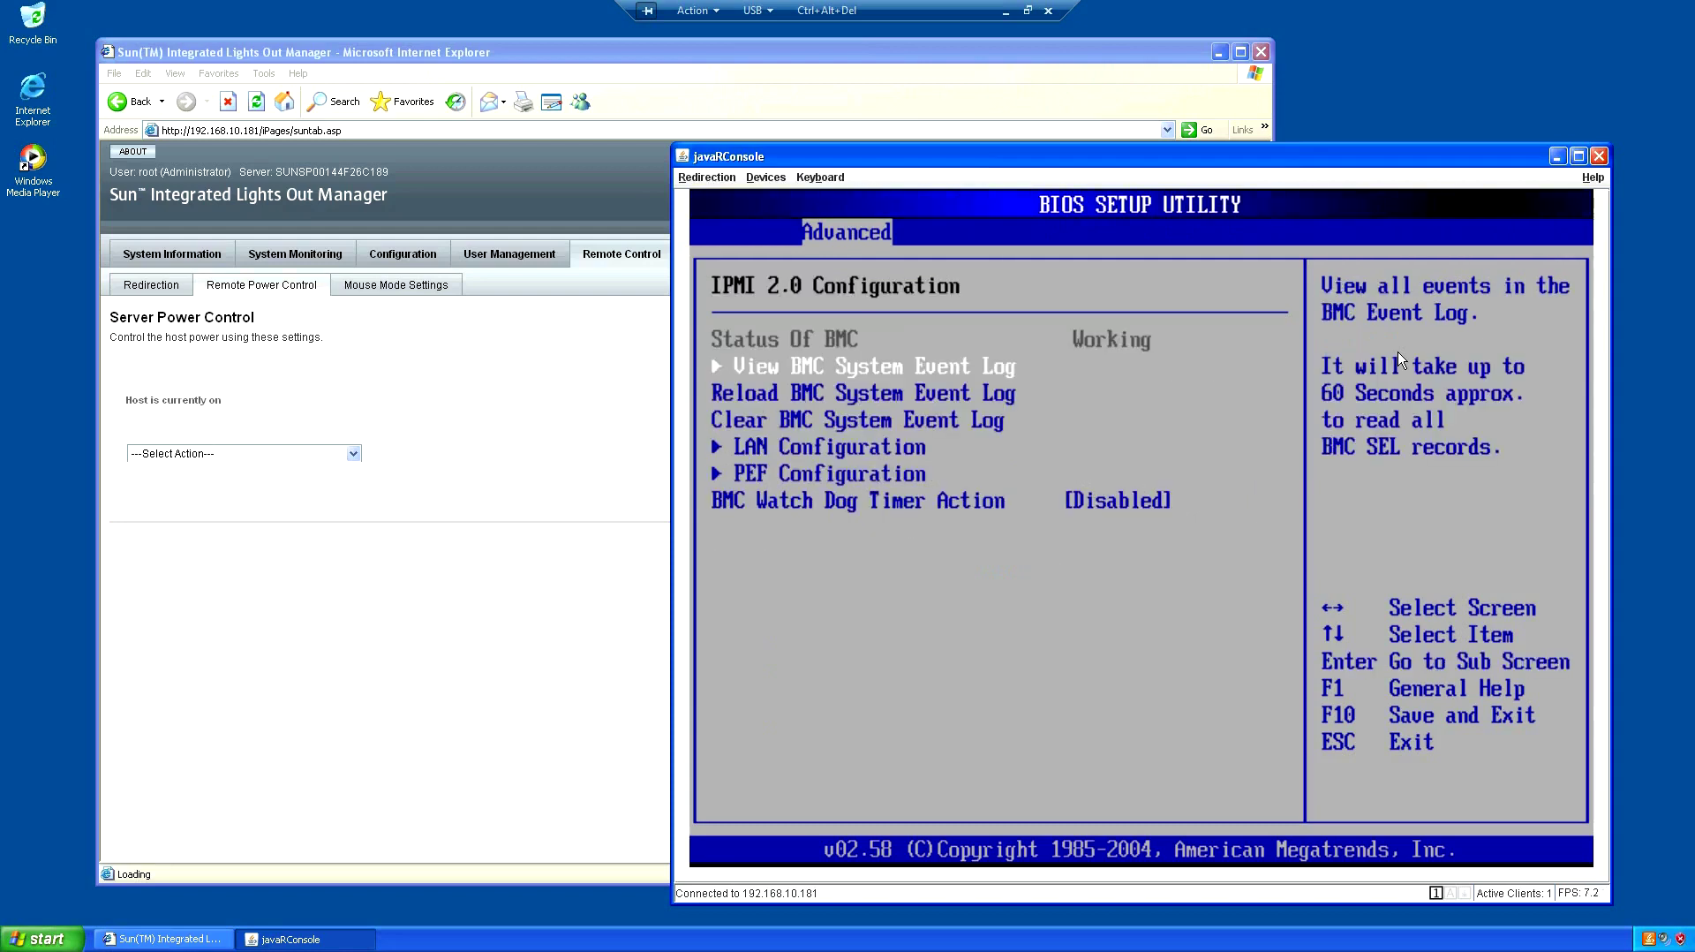
key("Down")
key("Down")
key("Down")
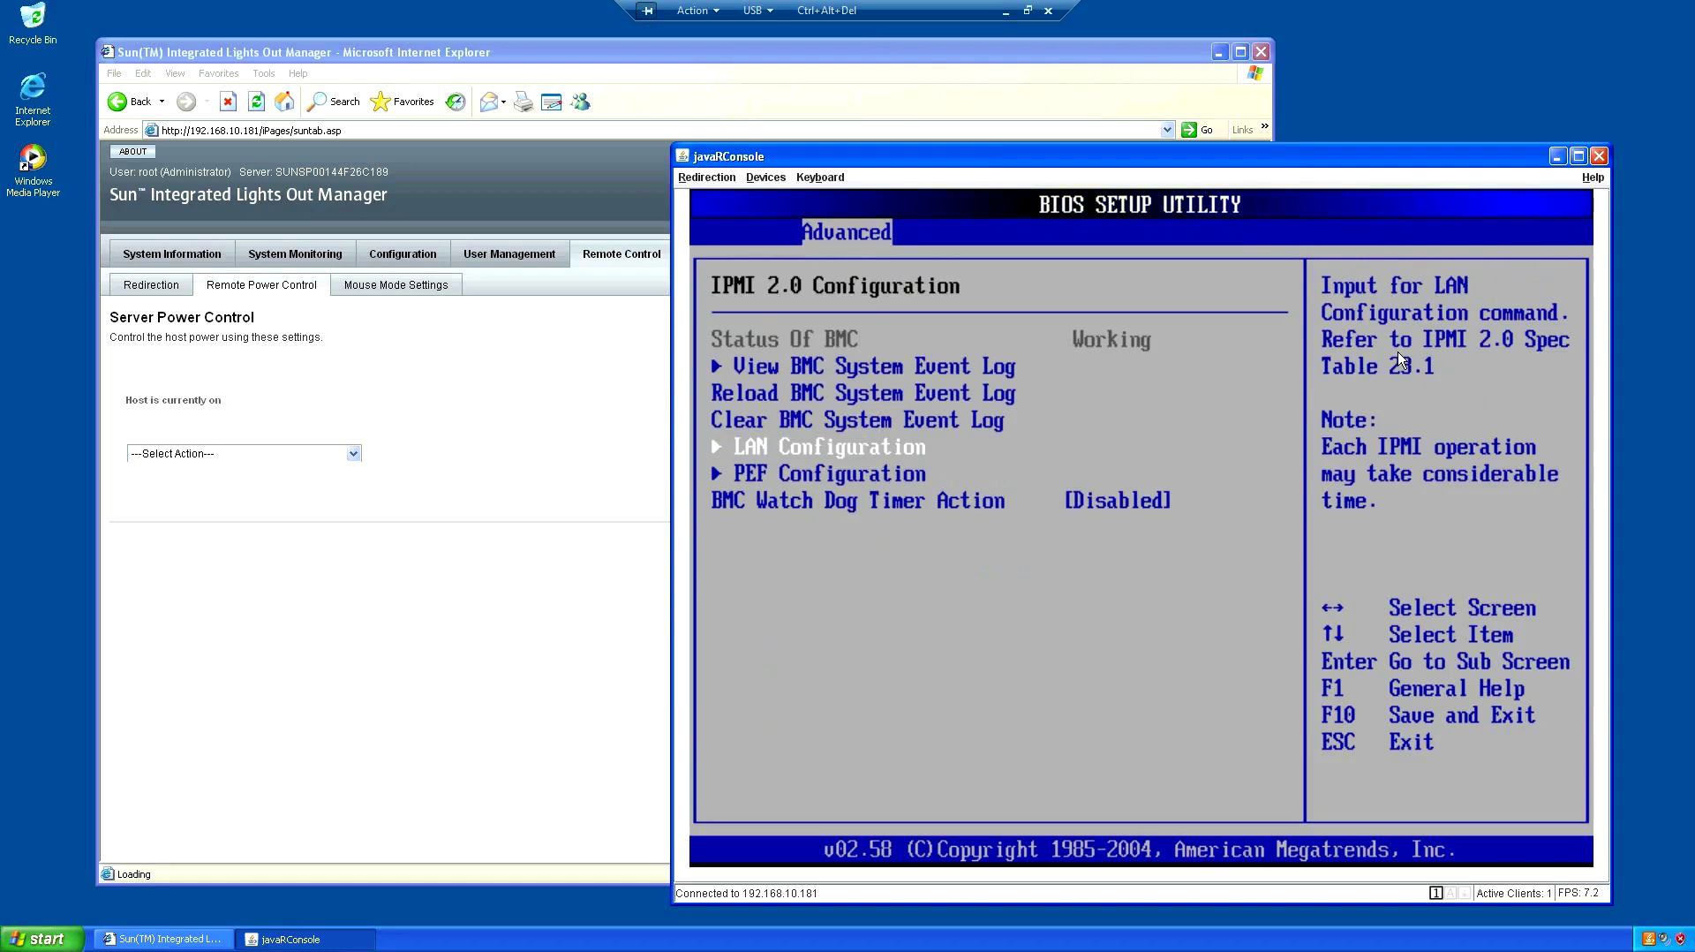
key("Return")
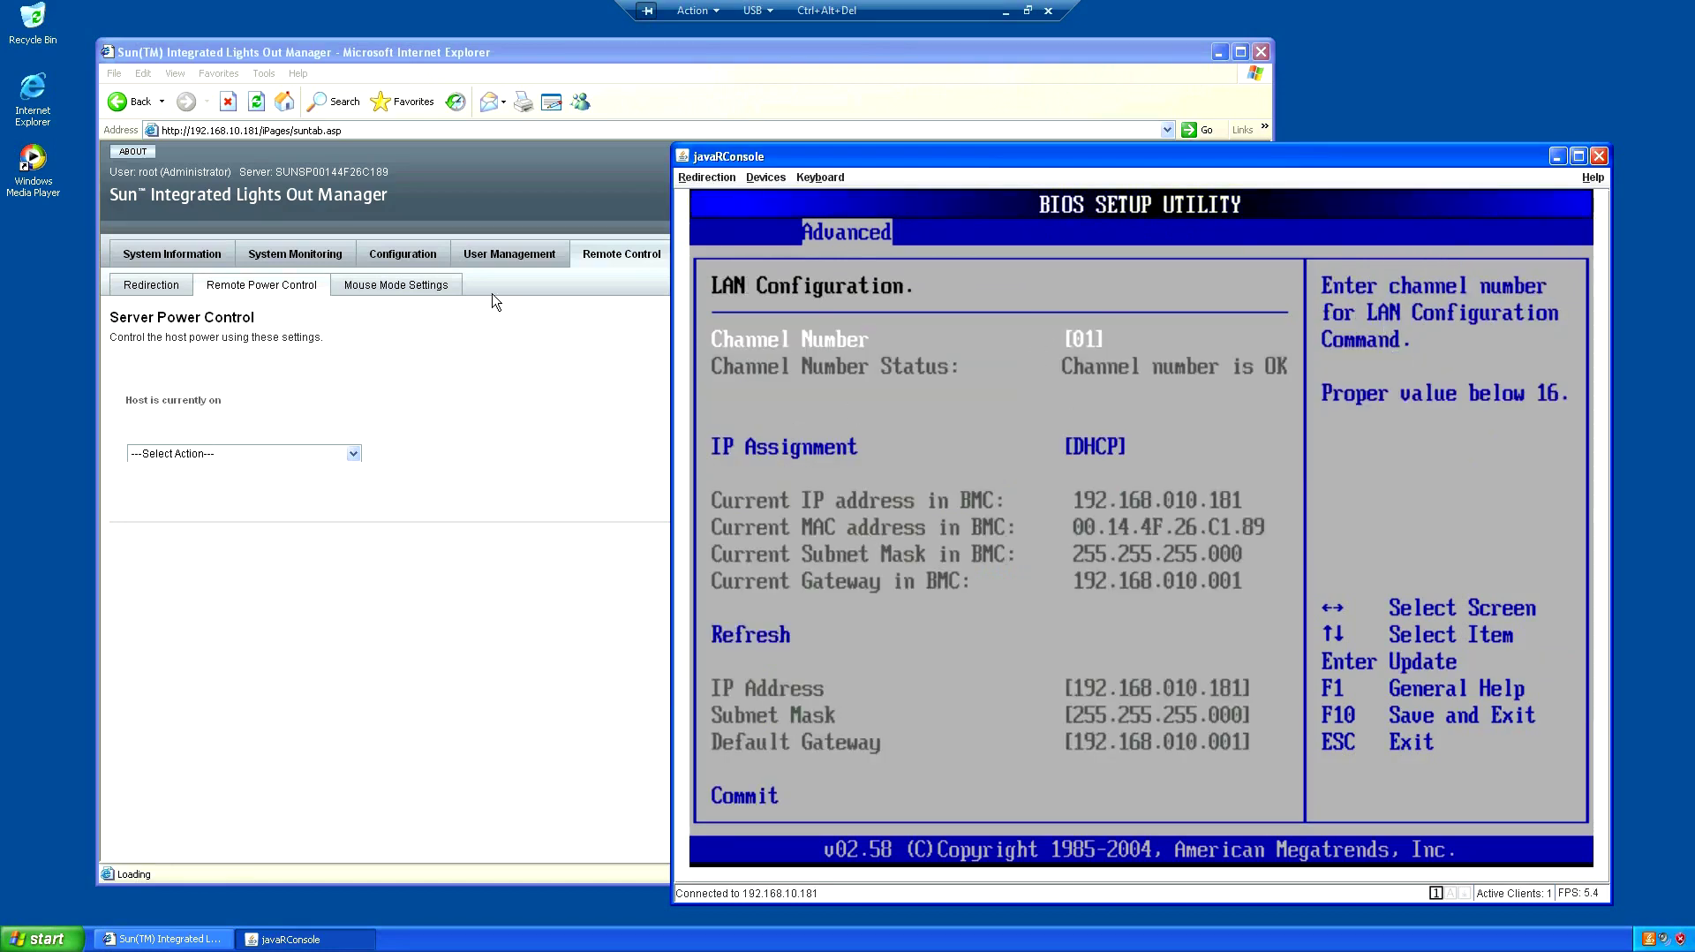
left_click(401, 255)
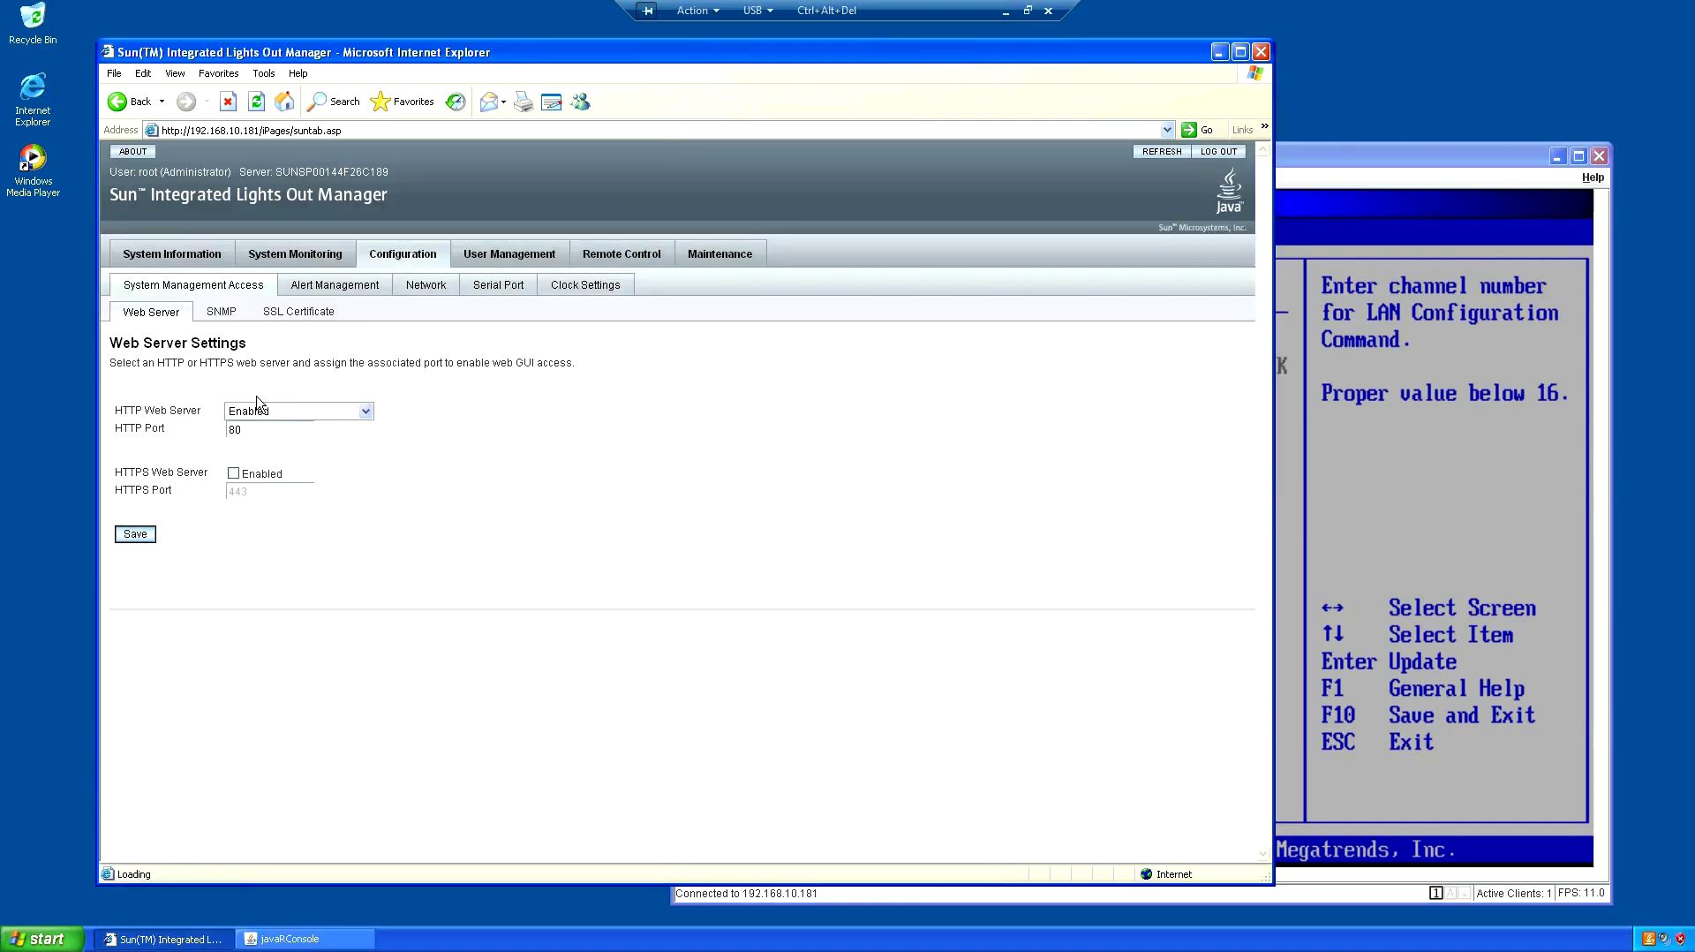
View the service processor's DHCP network settings, then return to the remote console
left_click(421, 292)
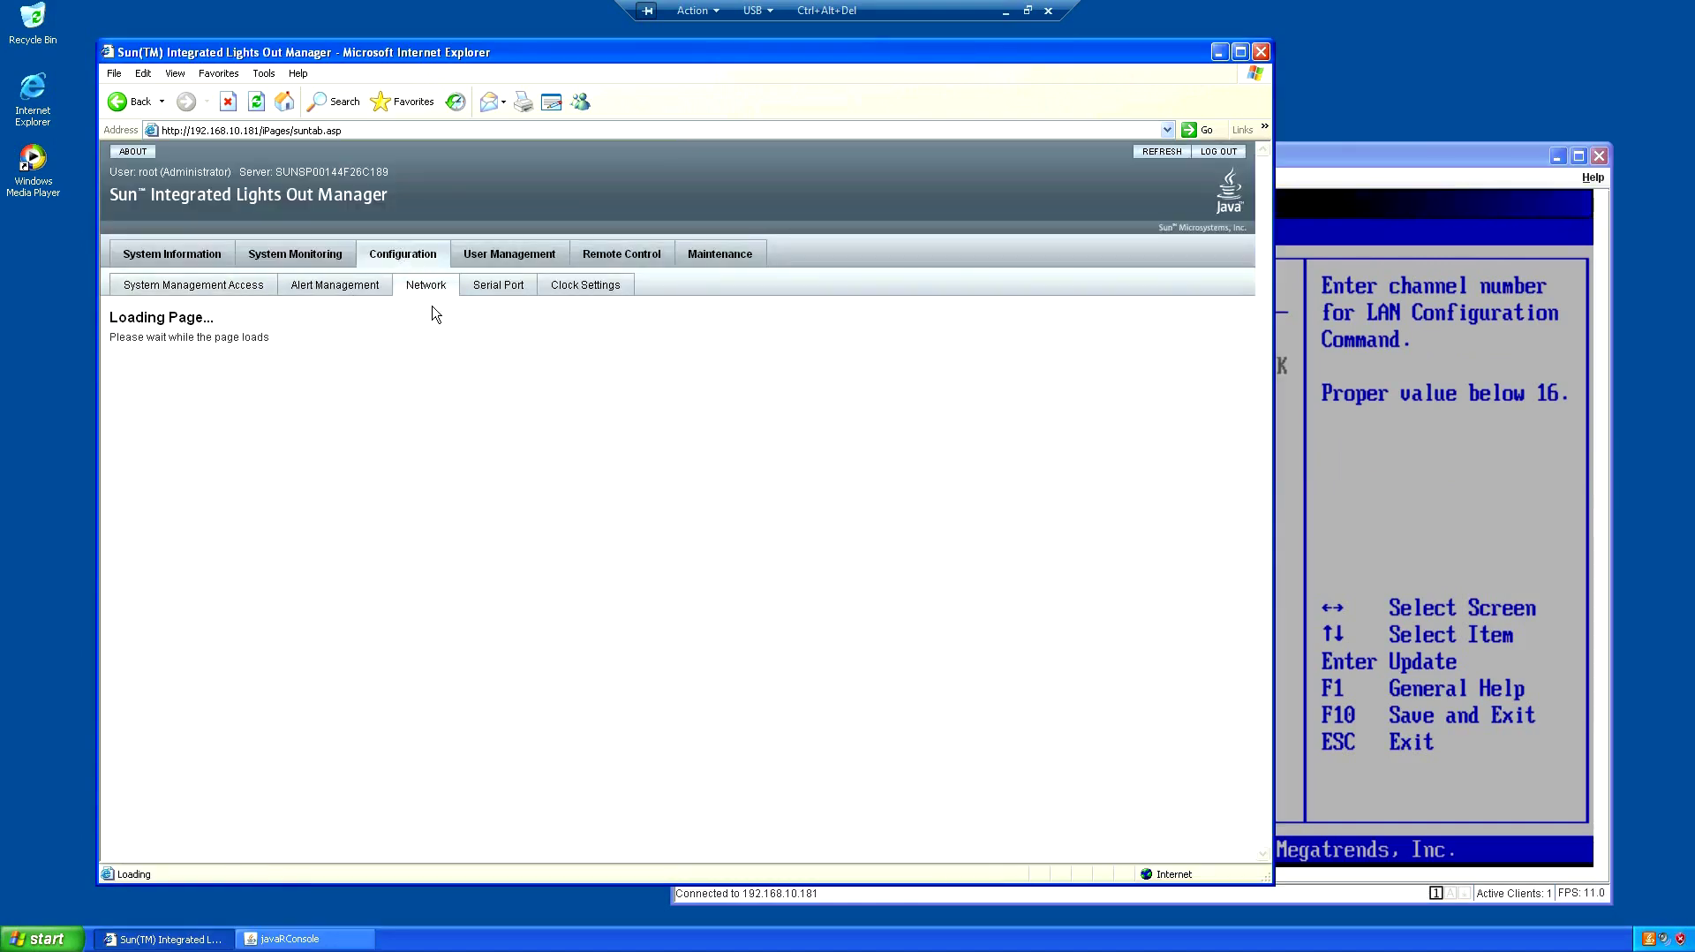
left_click(1412, 469)
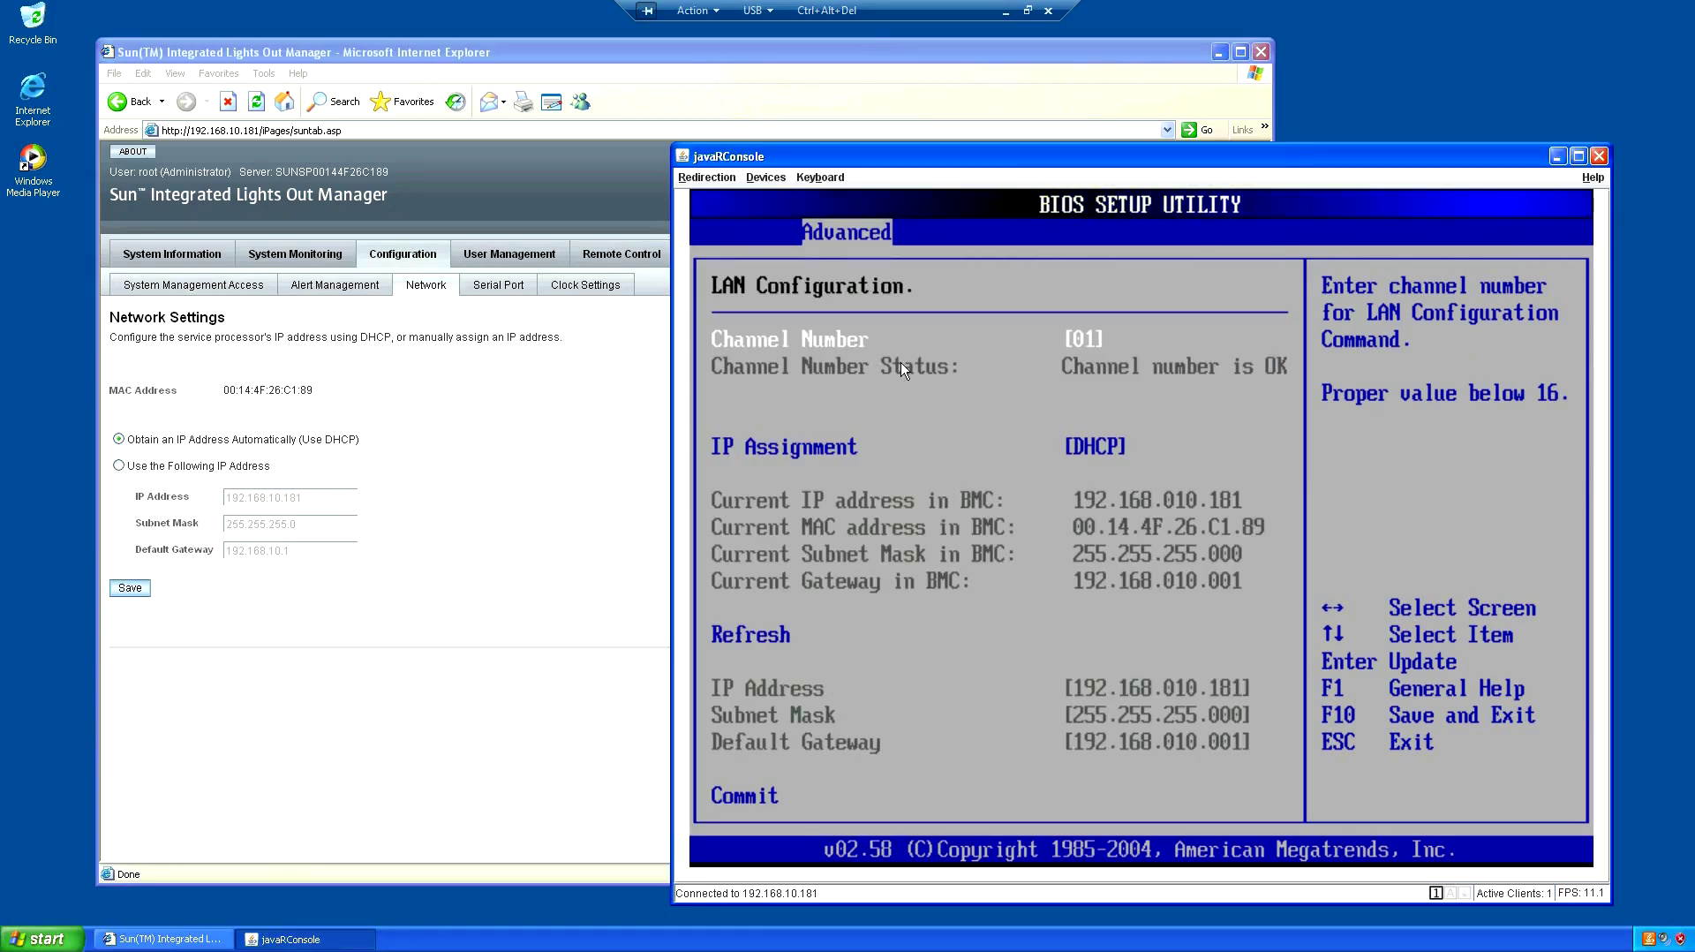
Leave IPMI 2.0 Configuration and view the MPS Configuration settings
key("Escape")
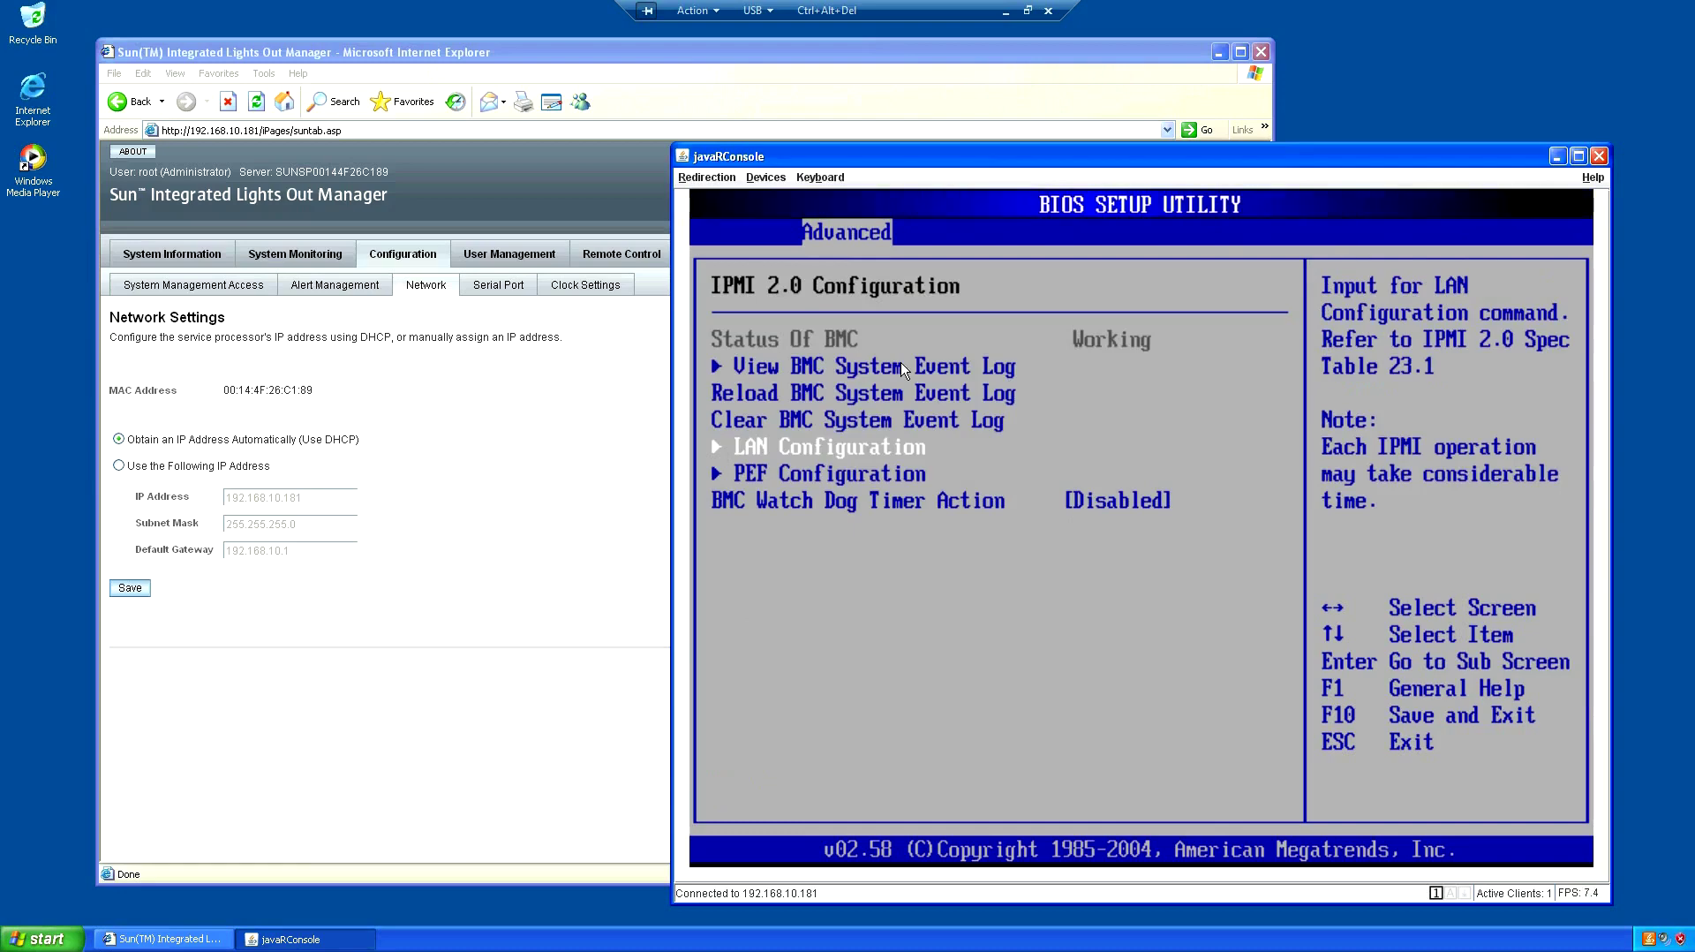
key("Escape")
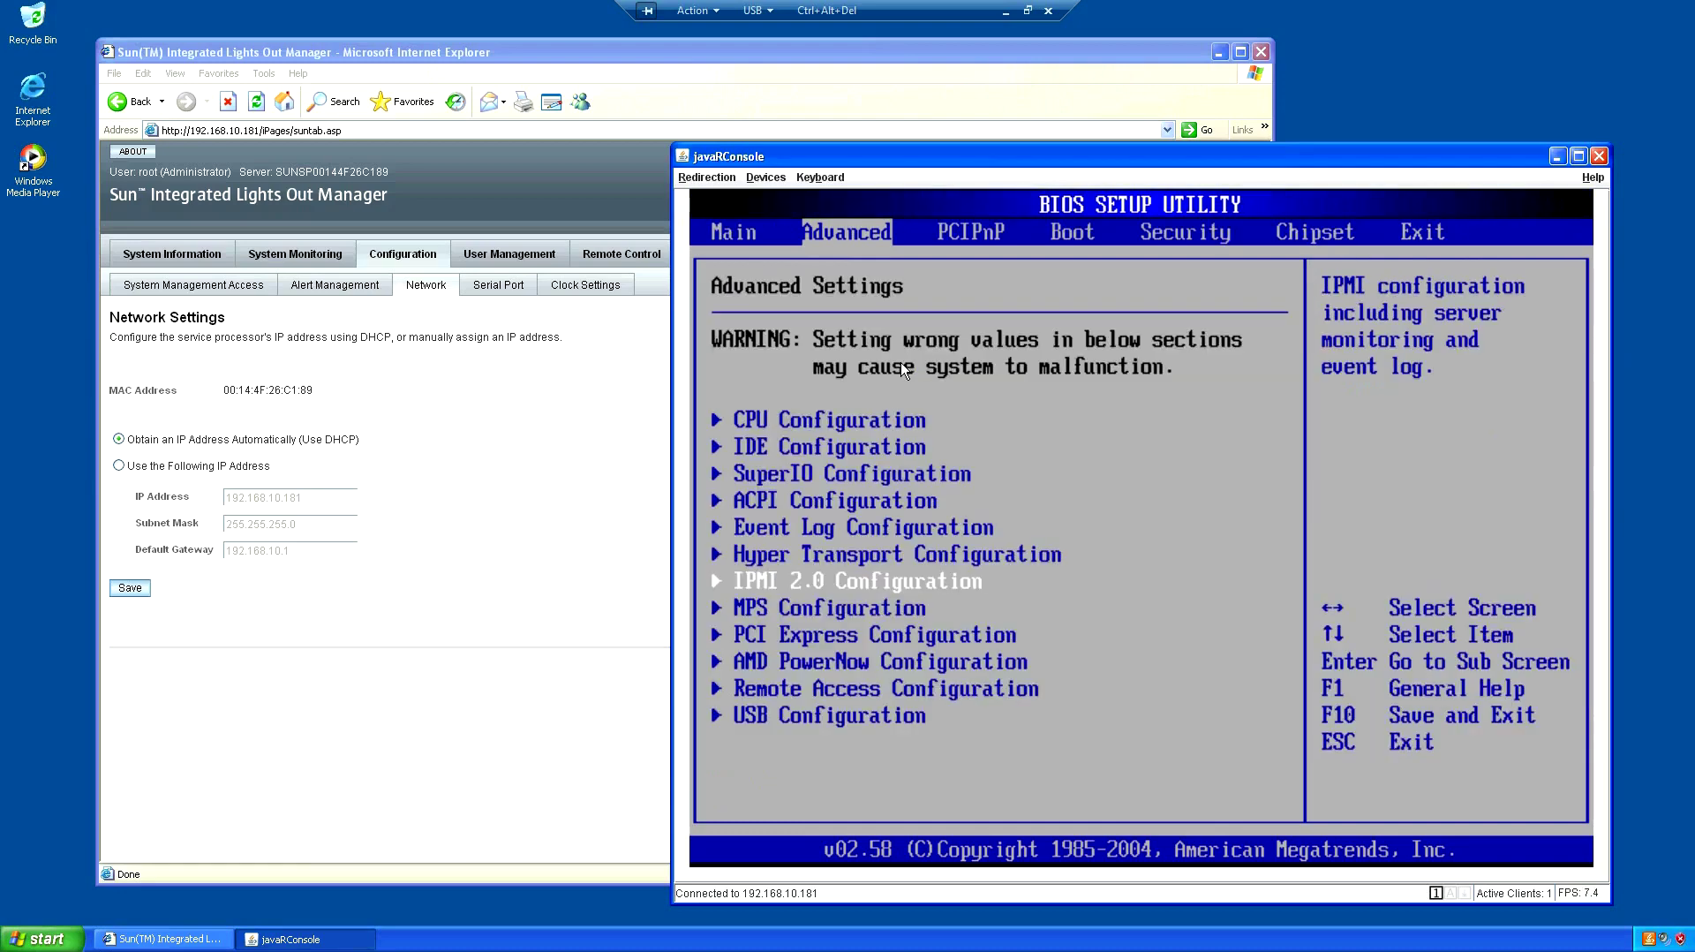
key("Down")
key("Return")
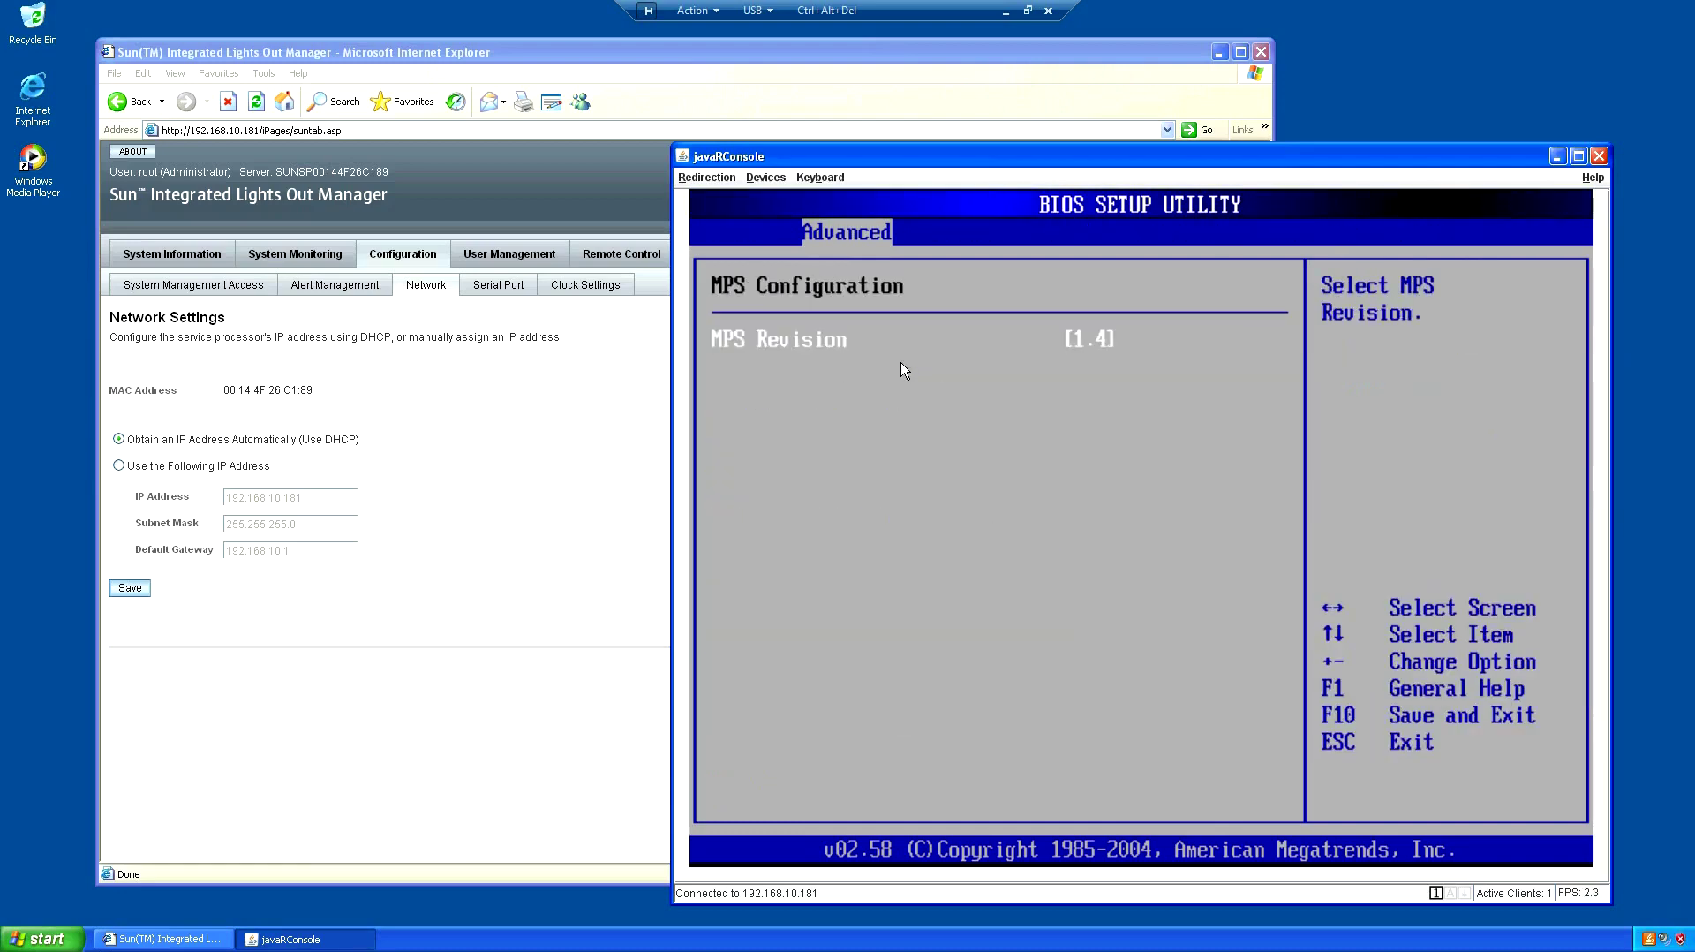
key("Escape")
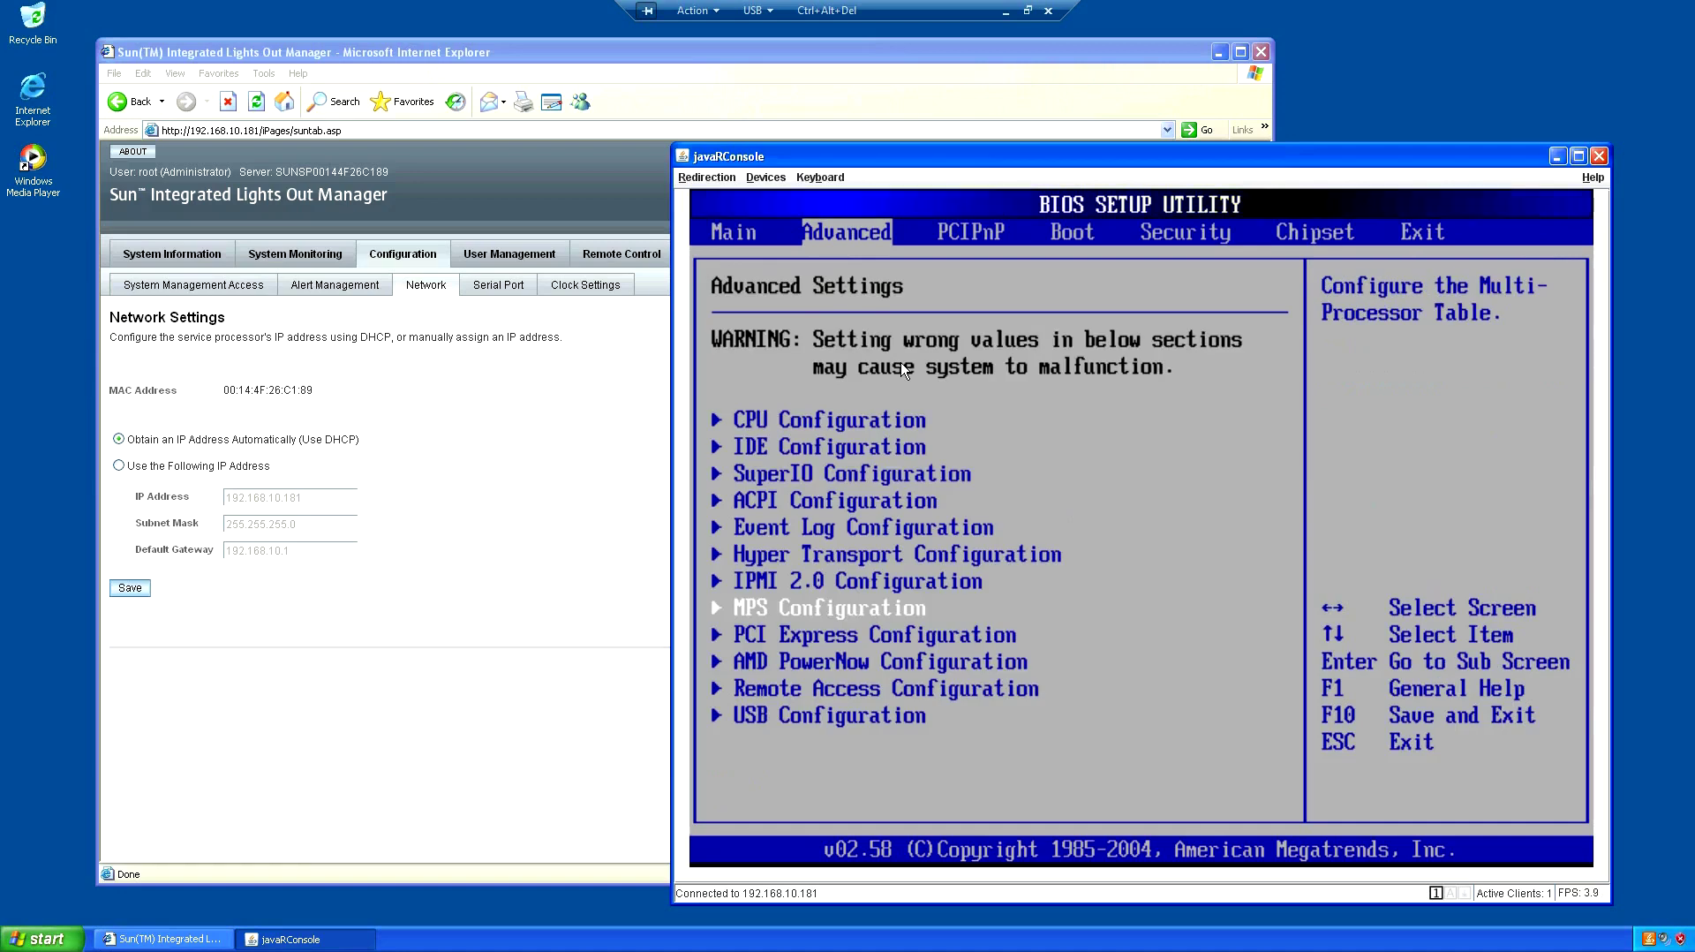
Review the PCI Express and AMD PowerNow Configuration pages in the Advanced menu
key("Down")
key("Return")
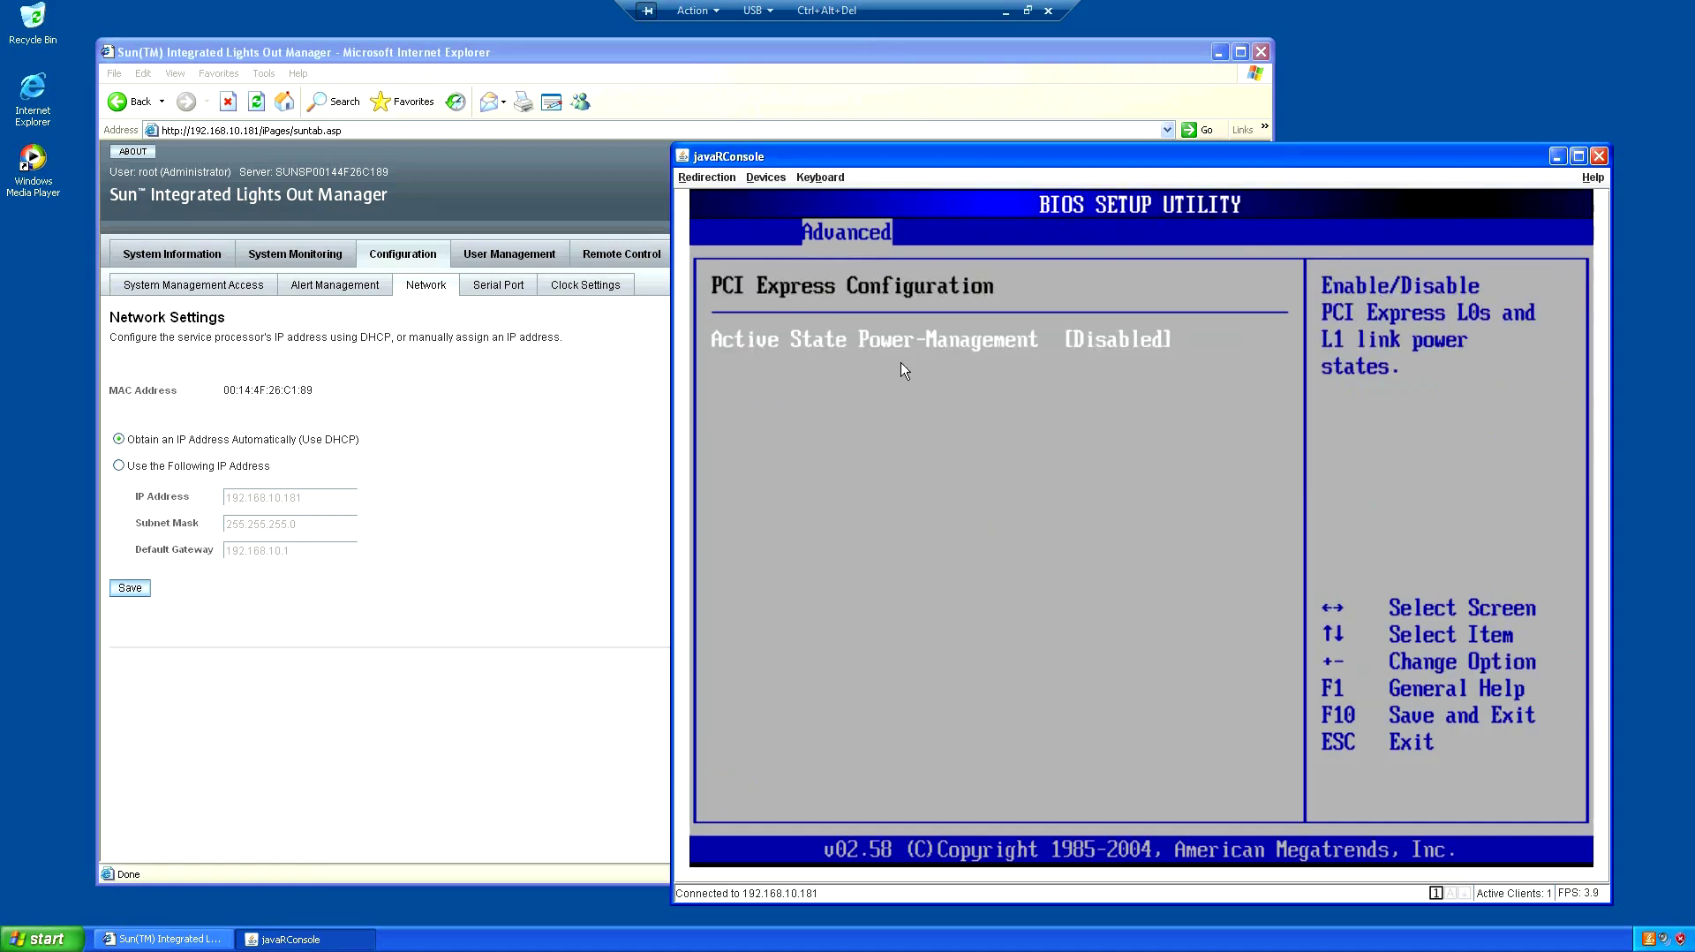
key("Escape")
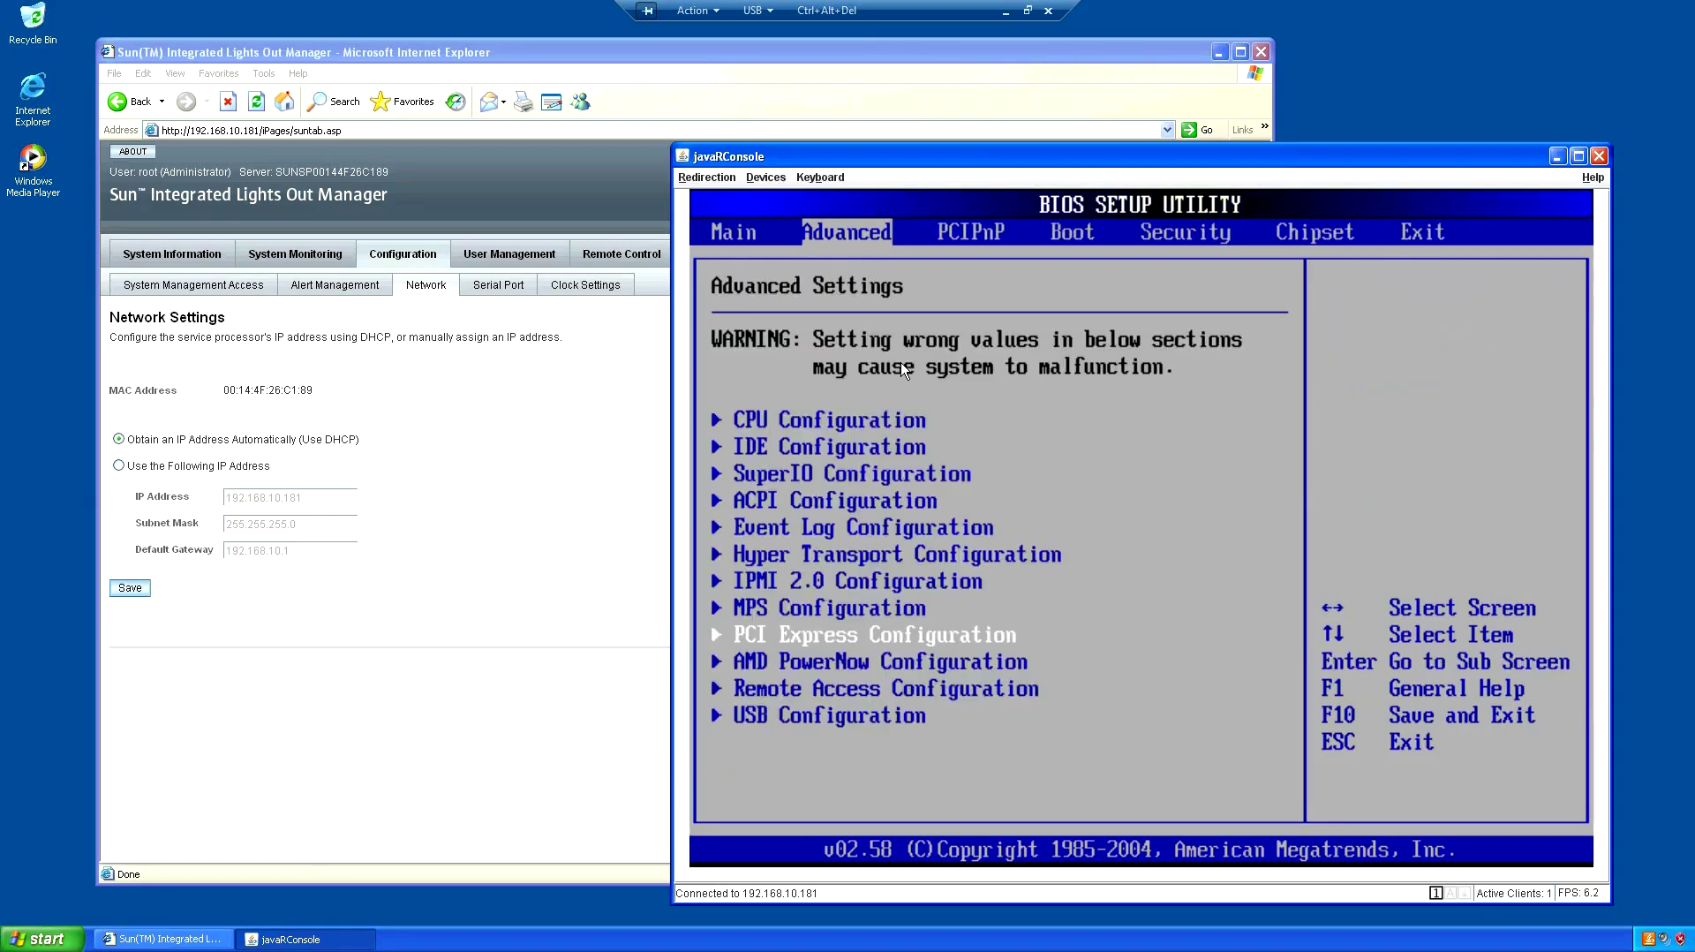
key("Down")
key("Return")
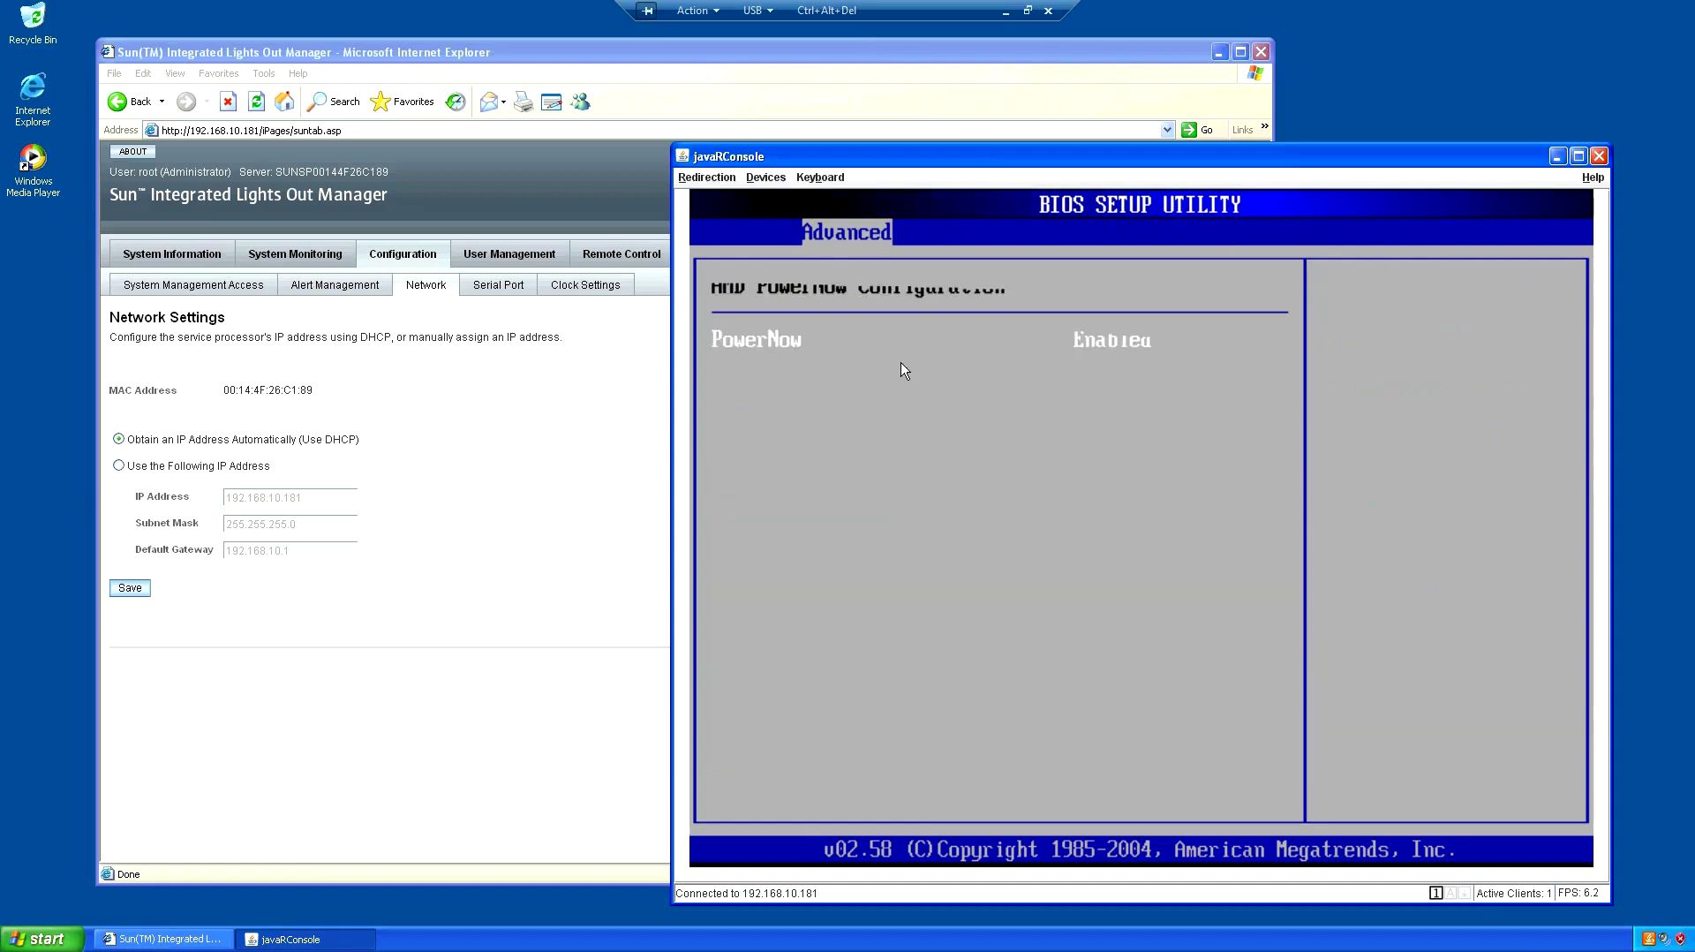
key("Escape")
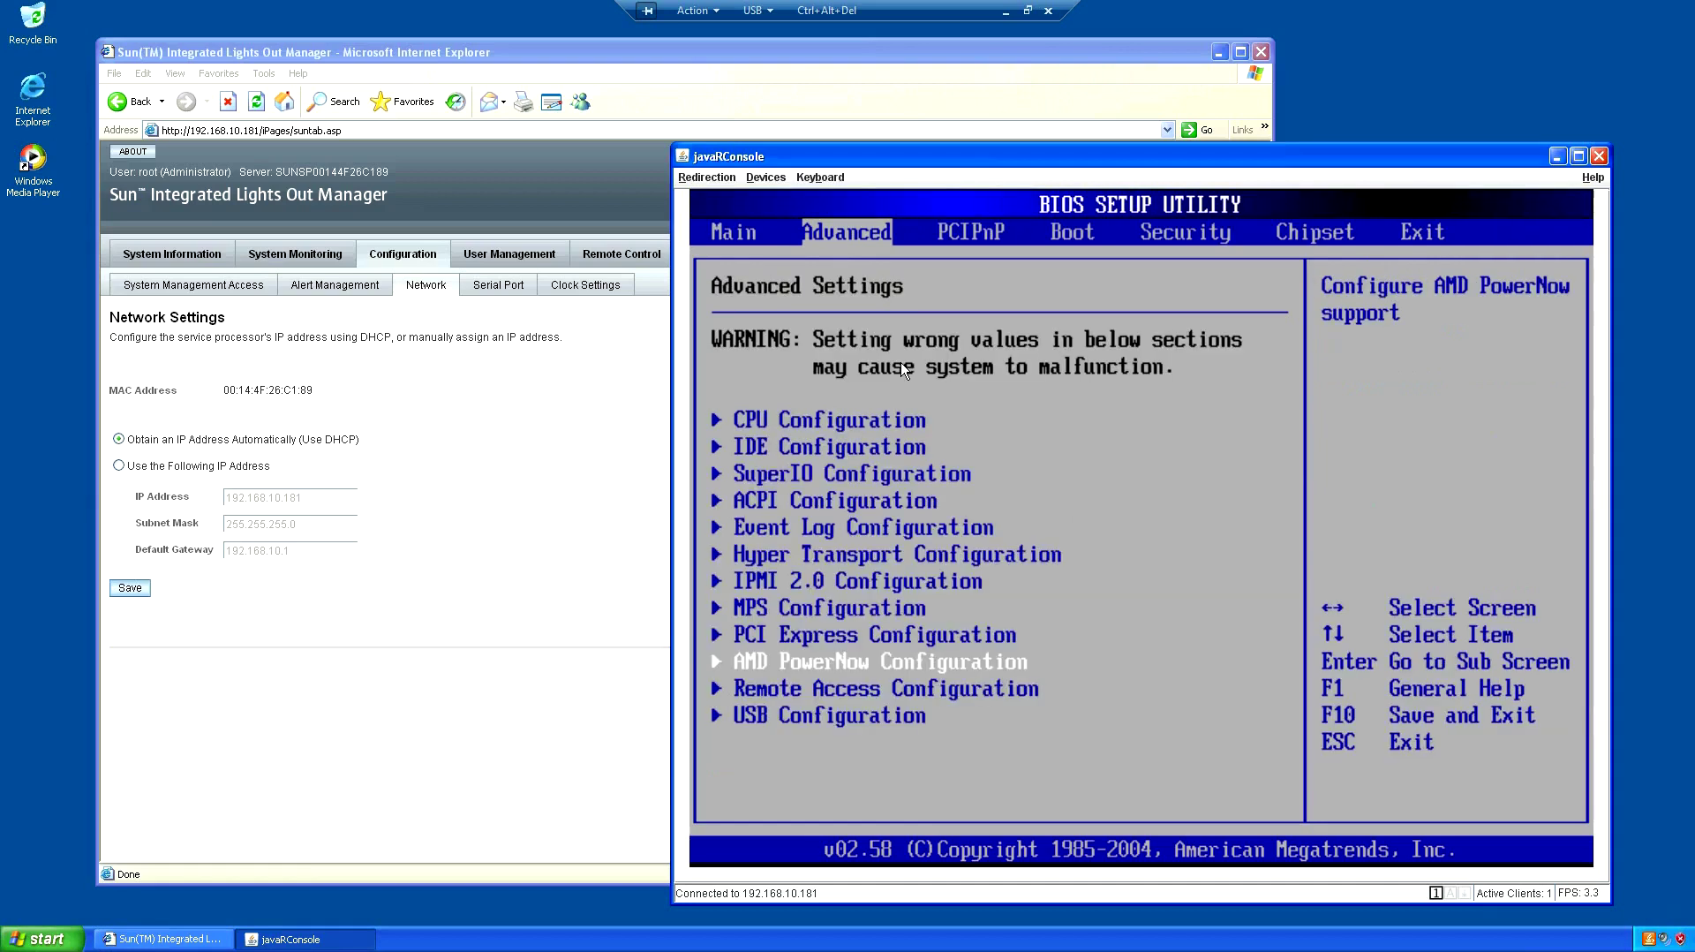
Check Remote Access Configuration against the ILOM serial port baud rate of 9600
key("Down")
key("Return")
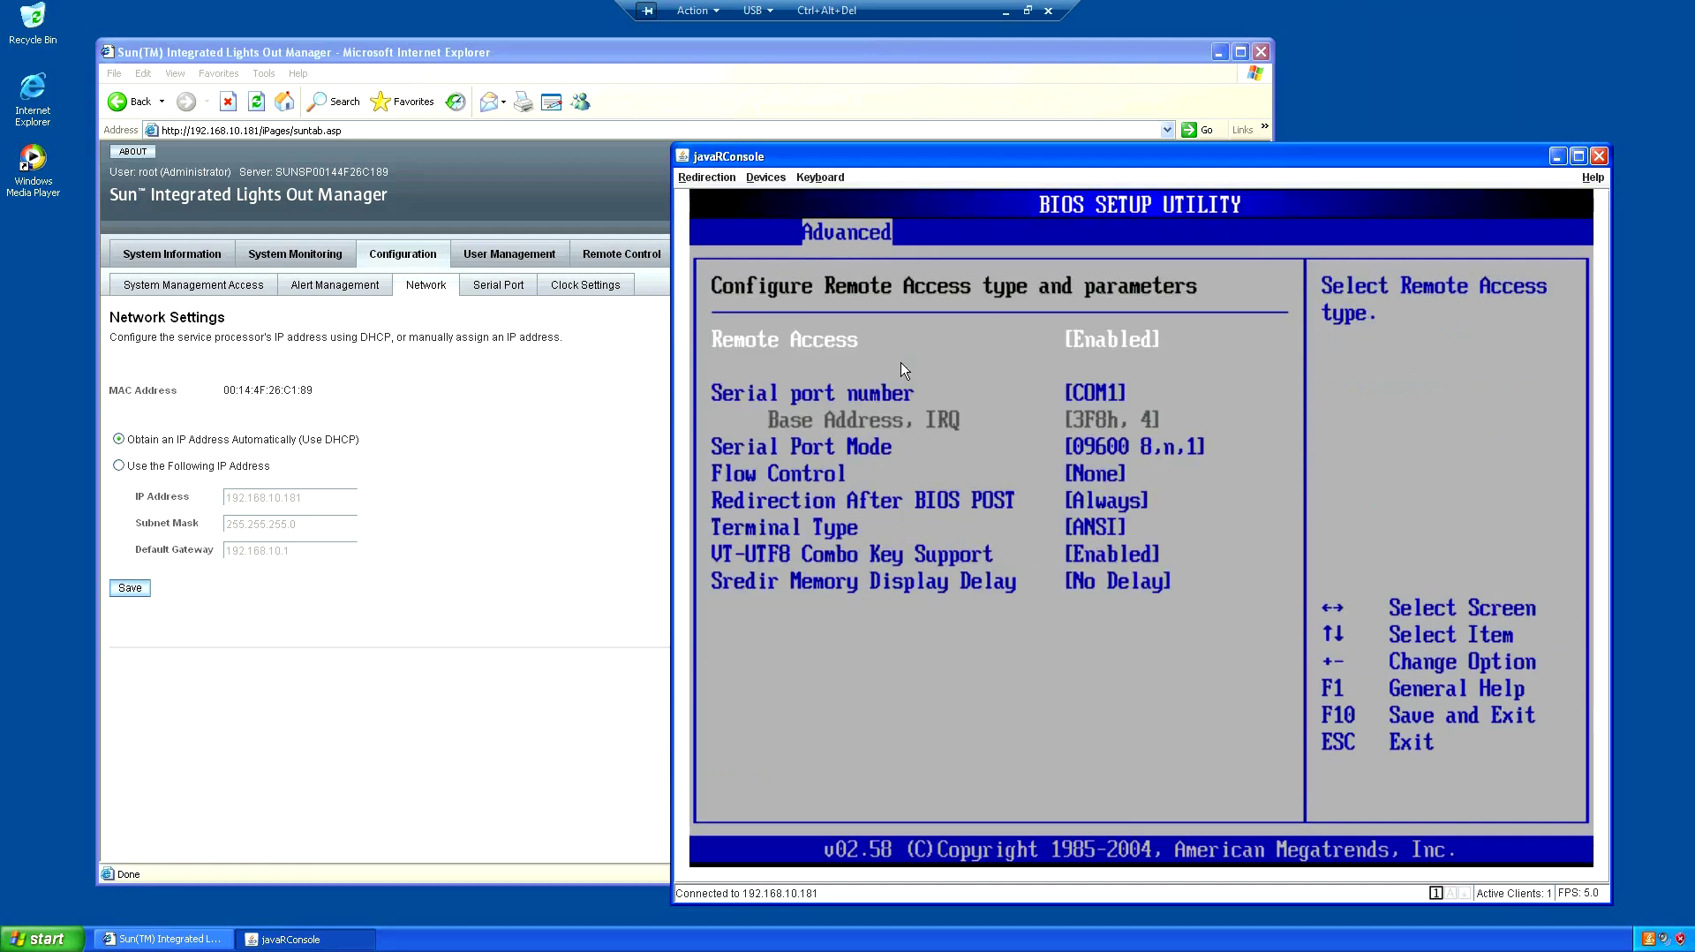
left_click(490, 285)
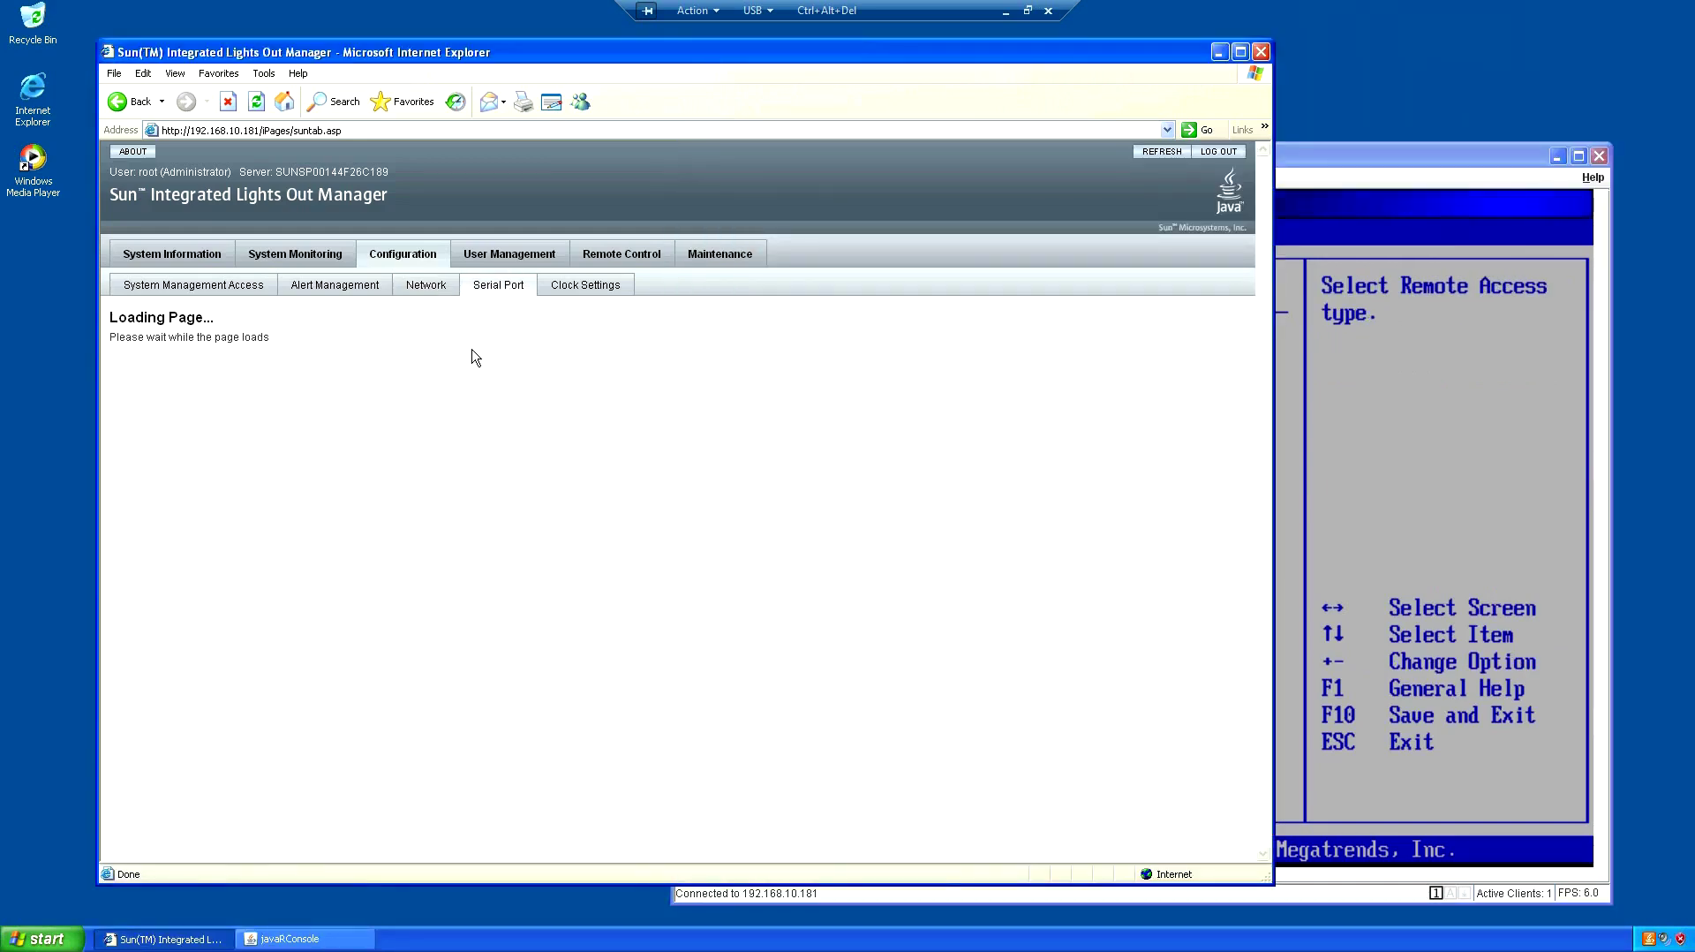
left_click(1323, 422)
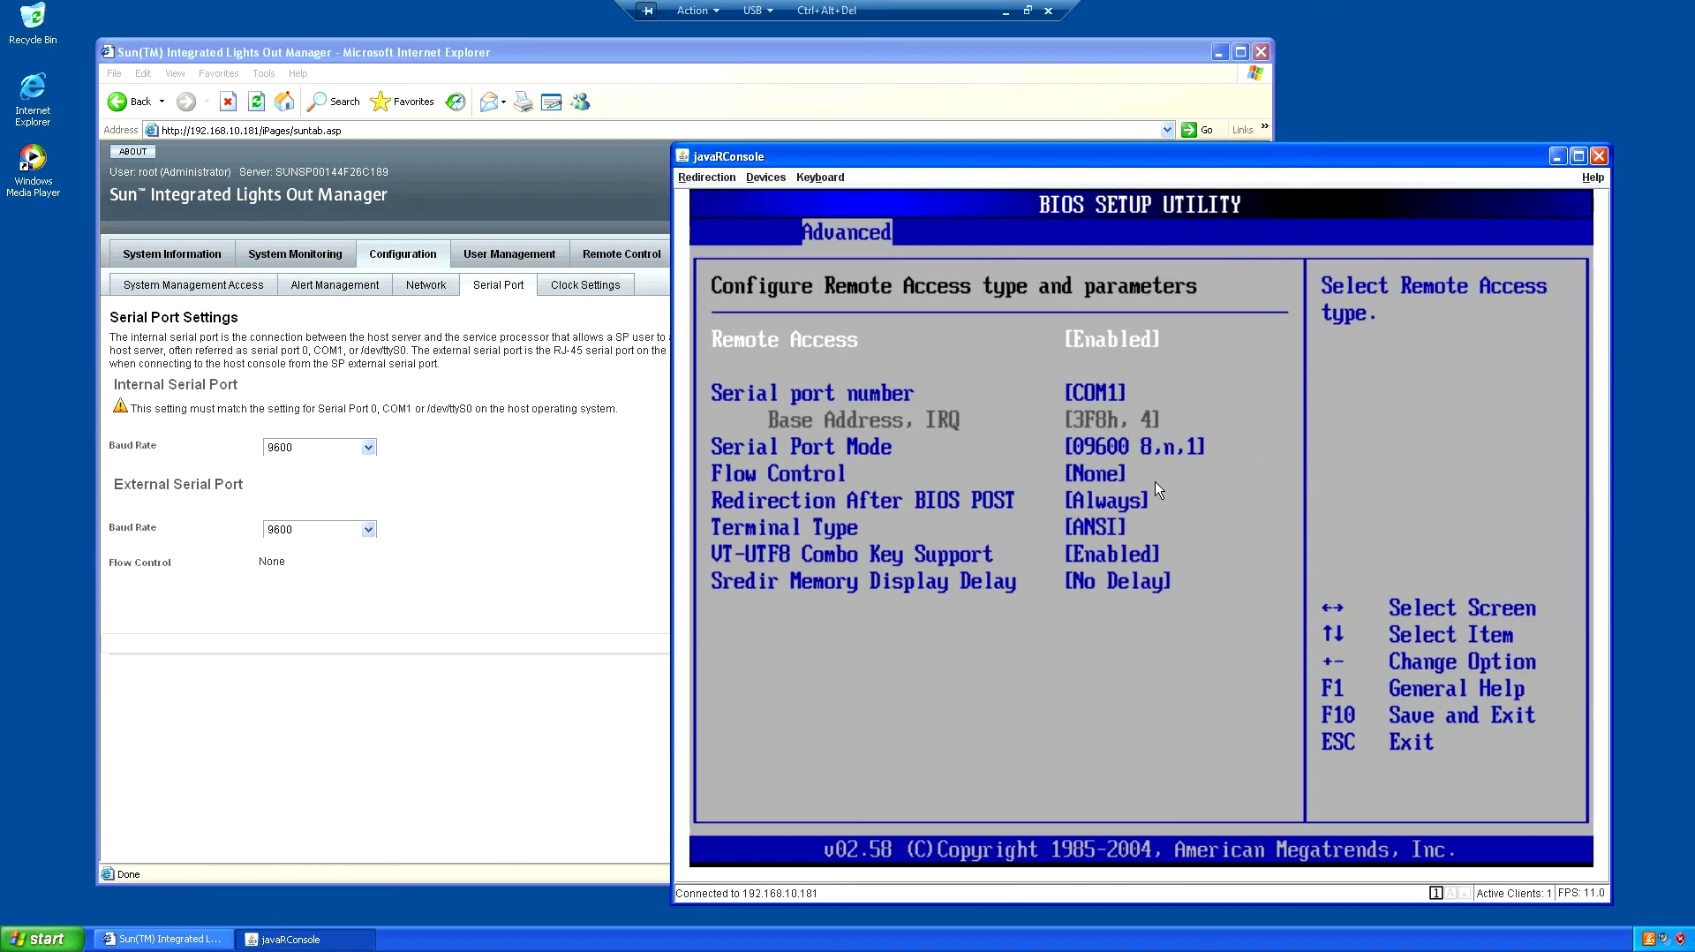
key("Escape")
View USB Configuration and its USB Mass Storage Device settings, then go to PCI/PnP
key("Down")
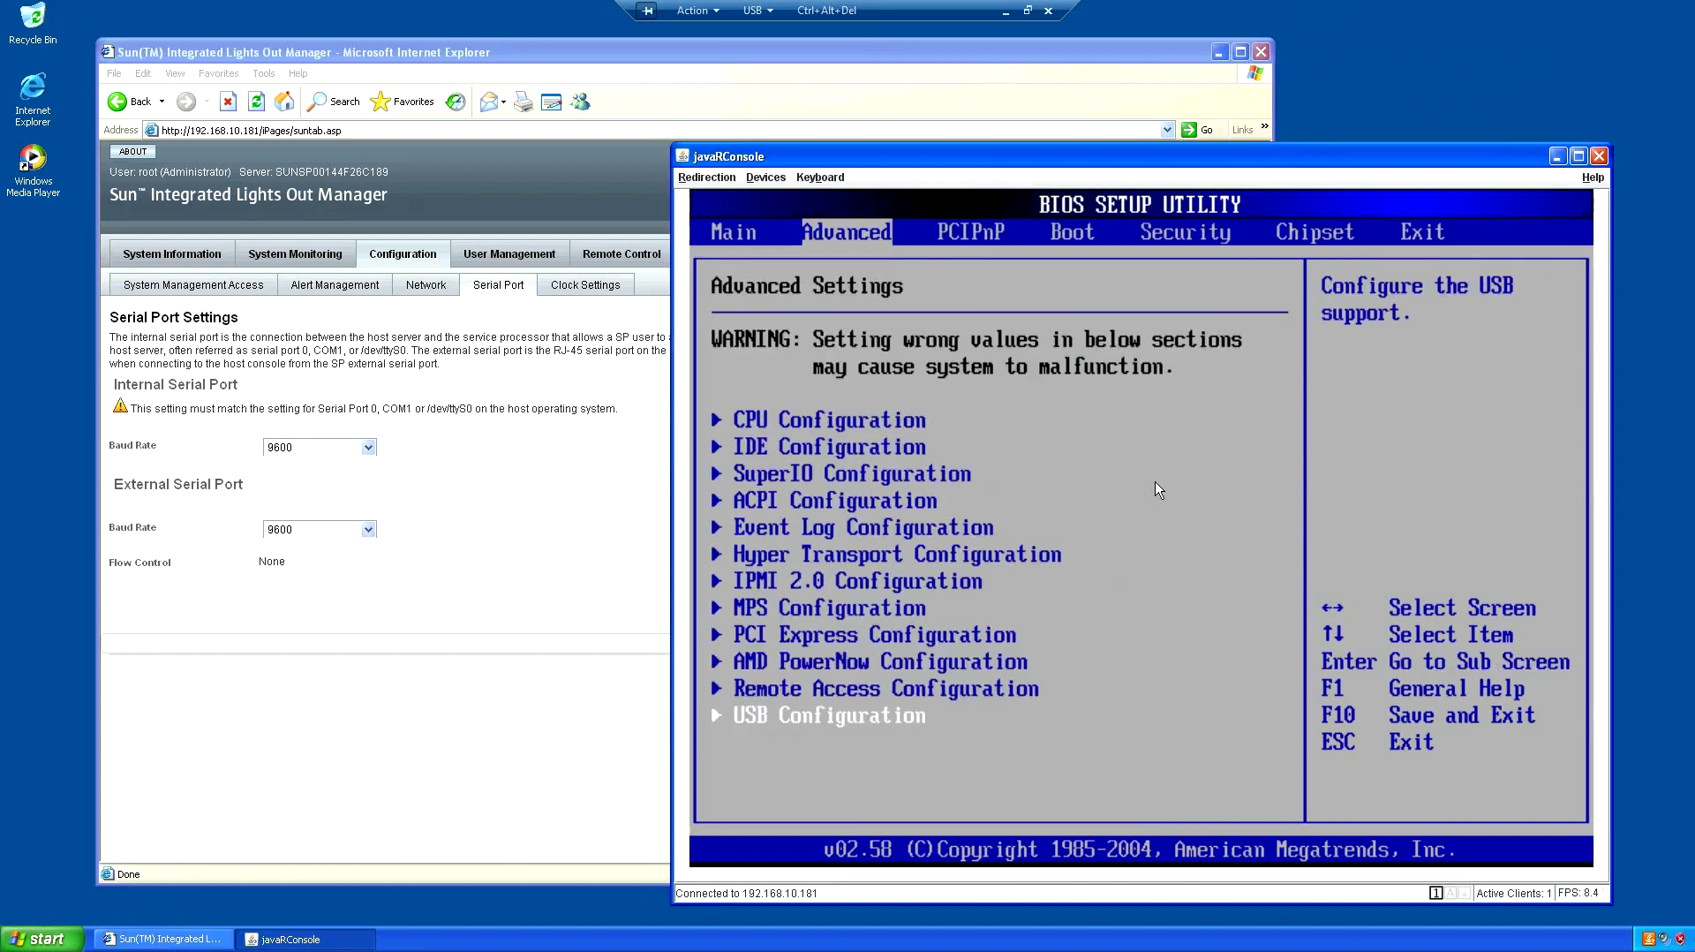
key("Return")
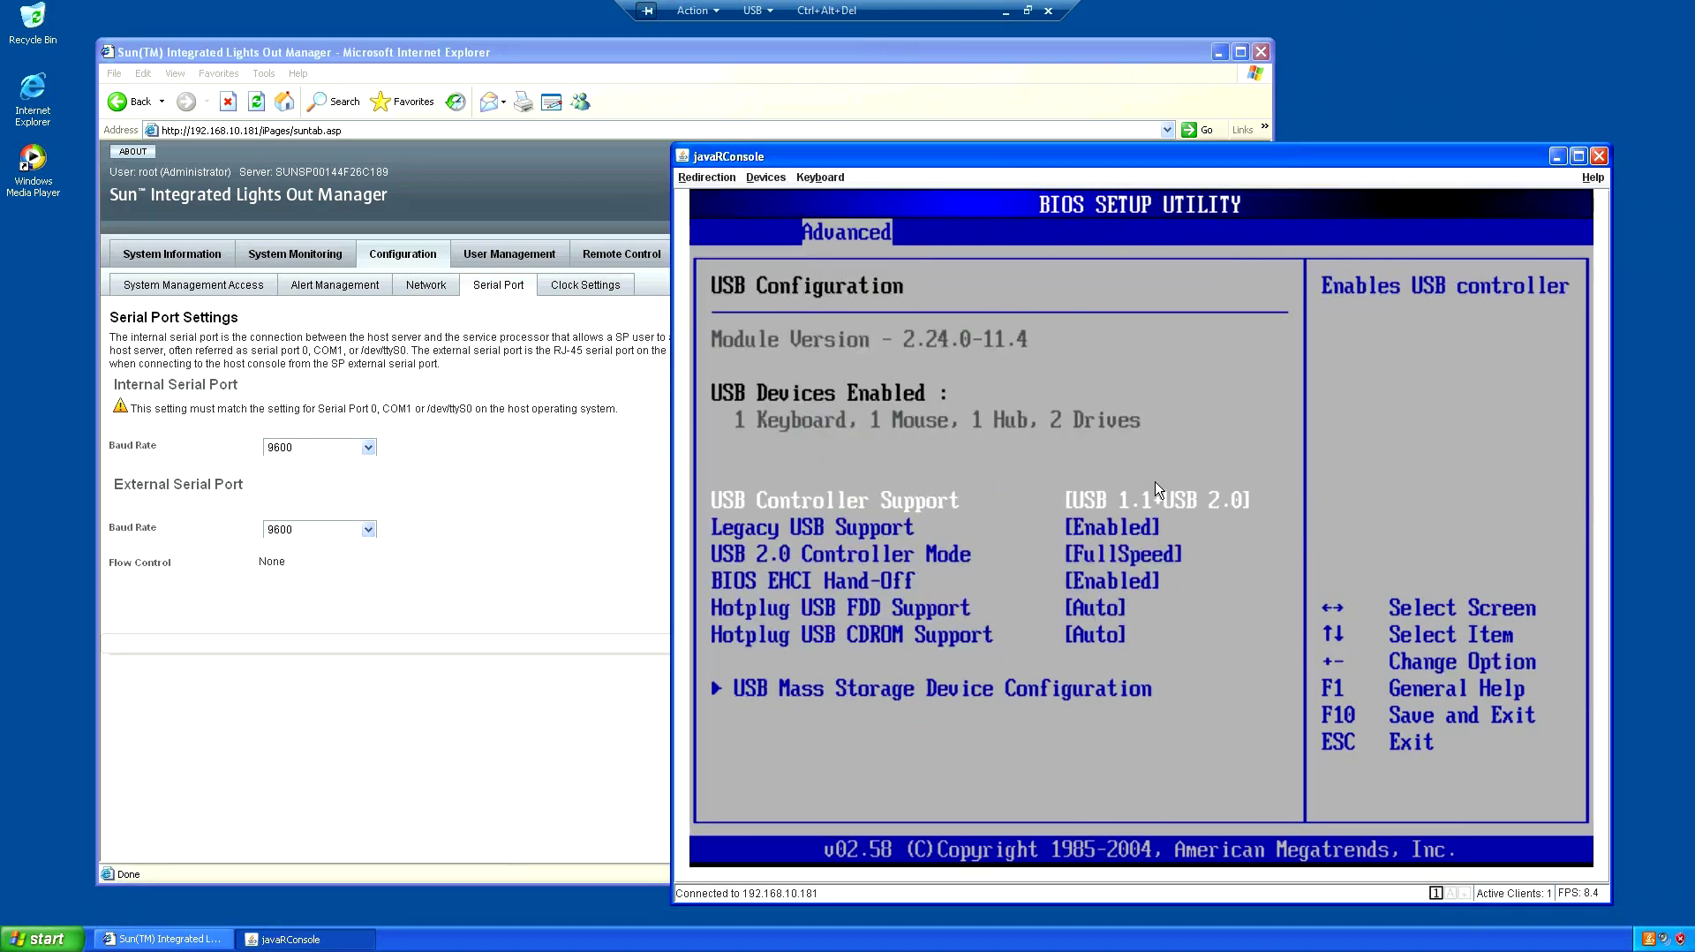
key("Down")
key("Down")
key("Down")
key("Down")
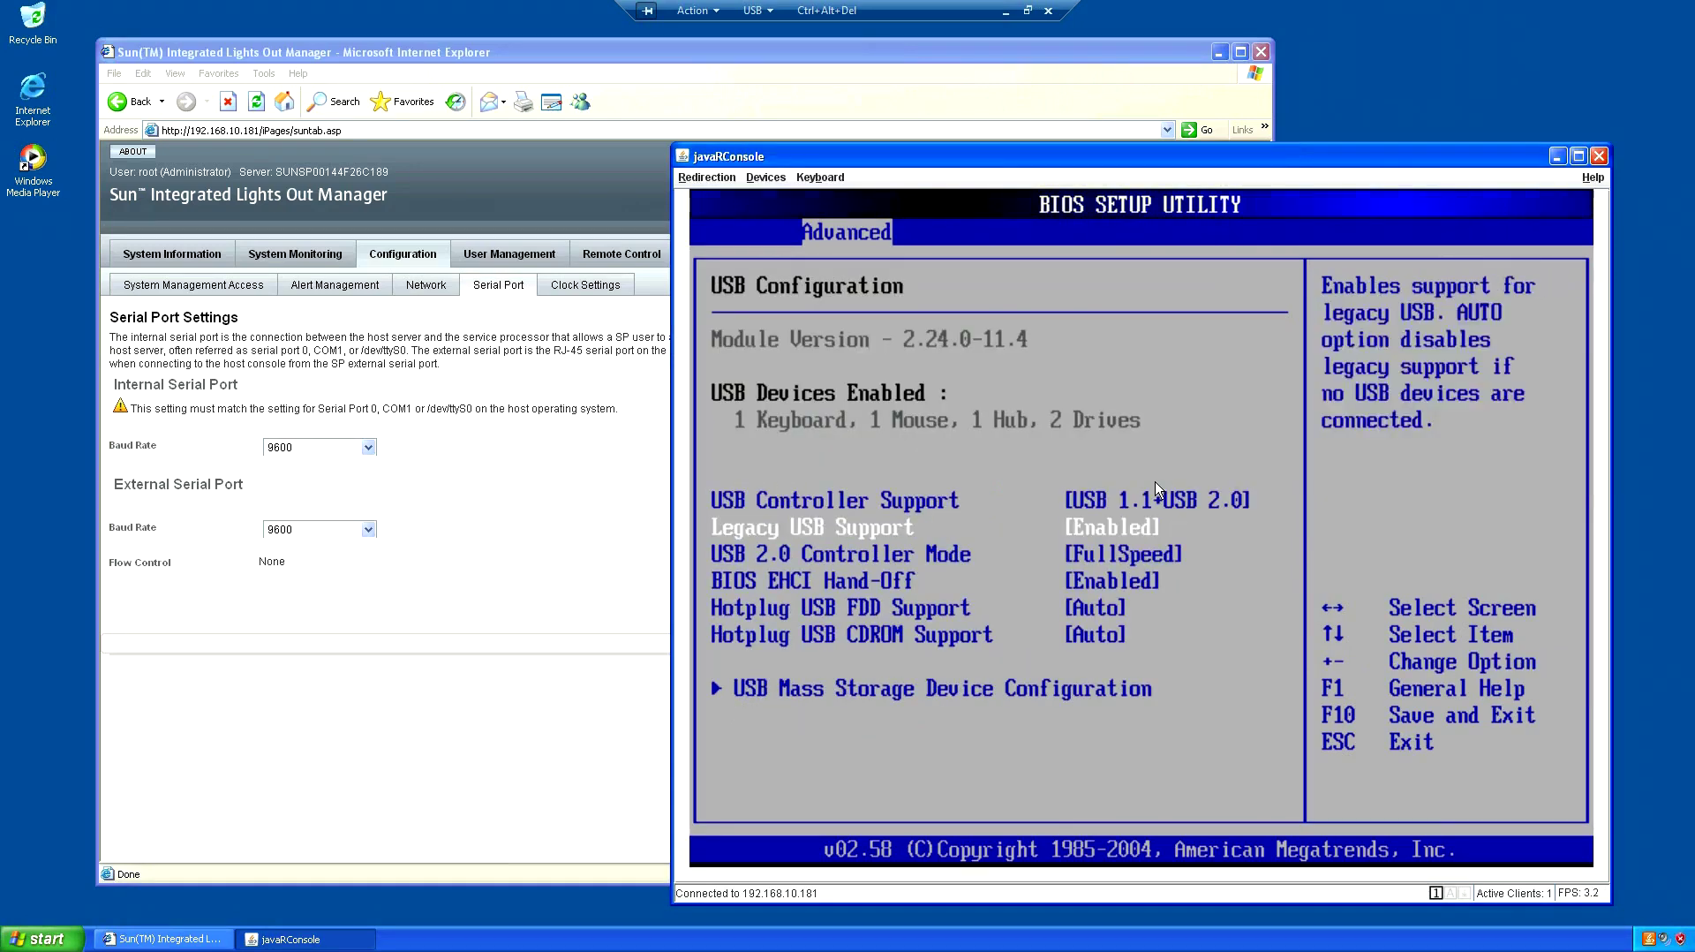
key("Down")
key("Down")
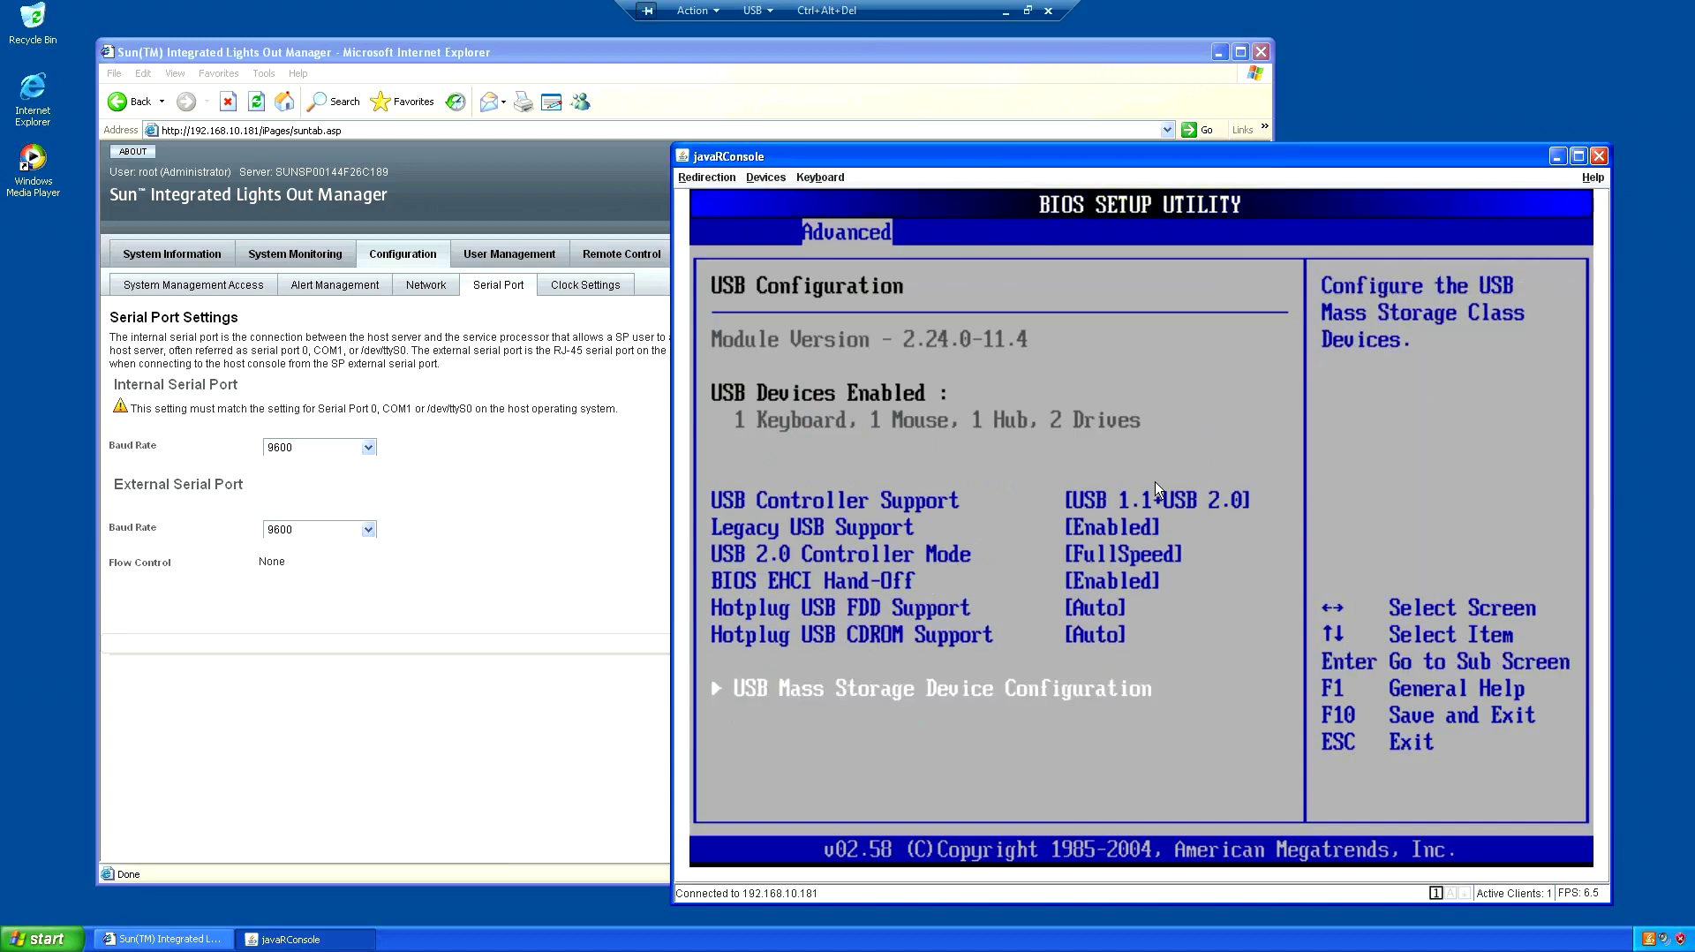
key("Return")
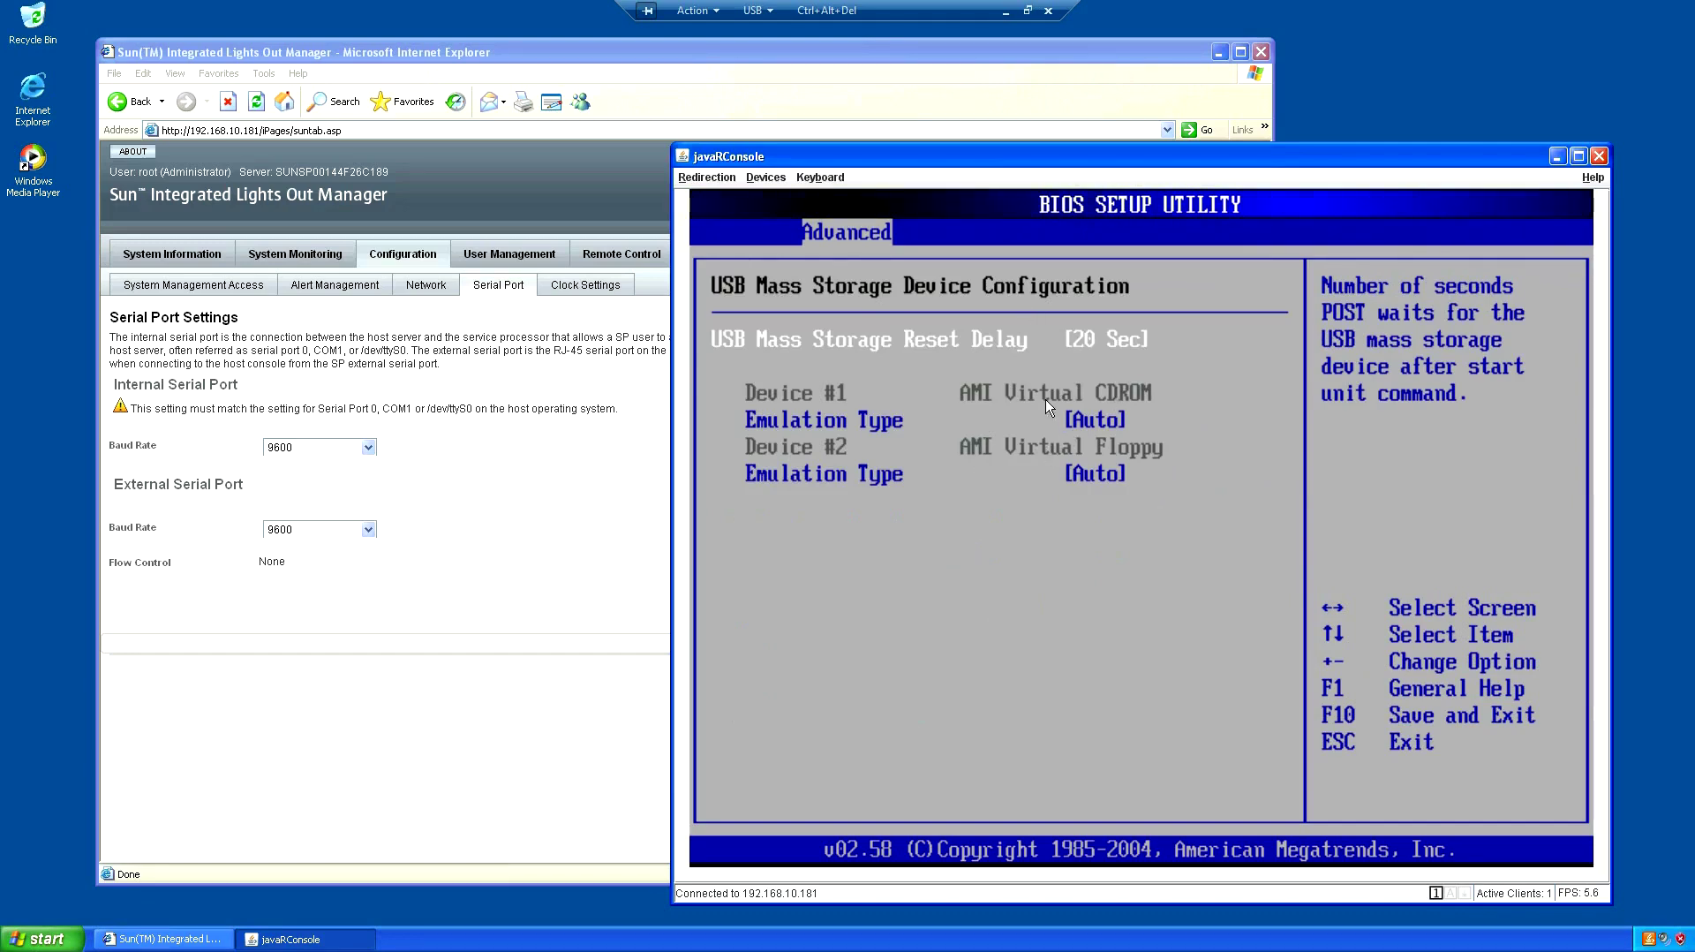
key("Escape")
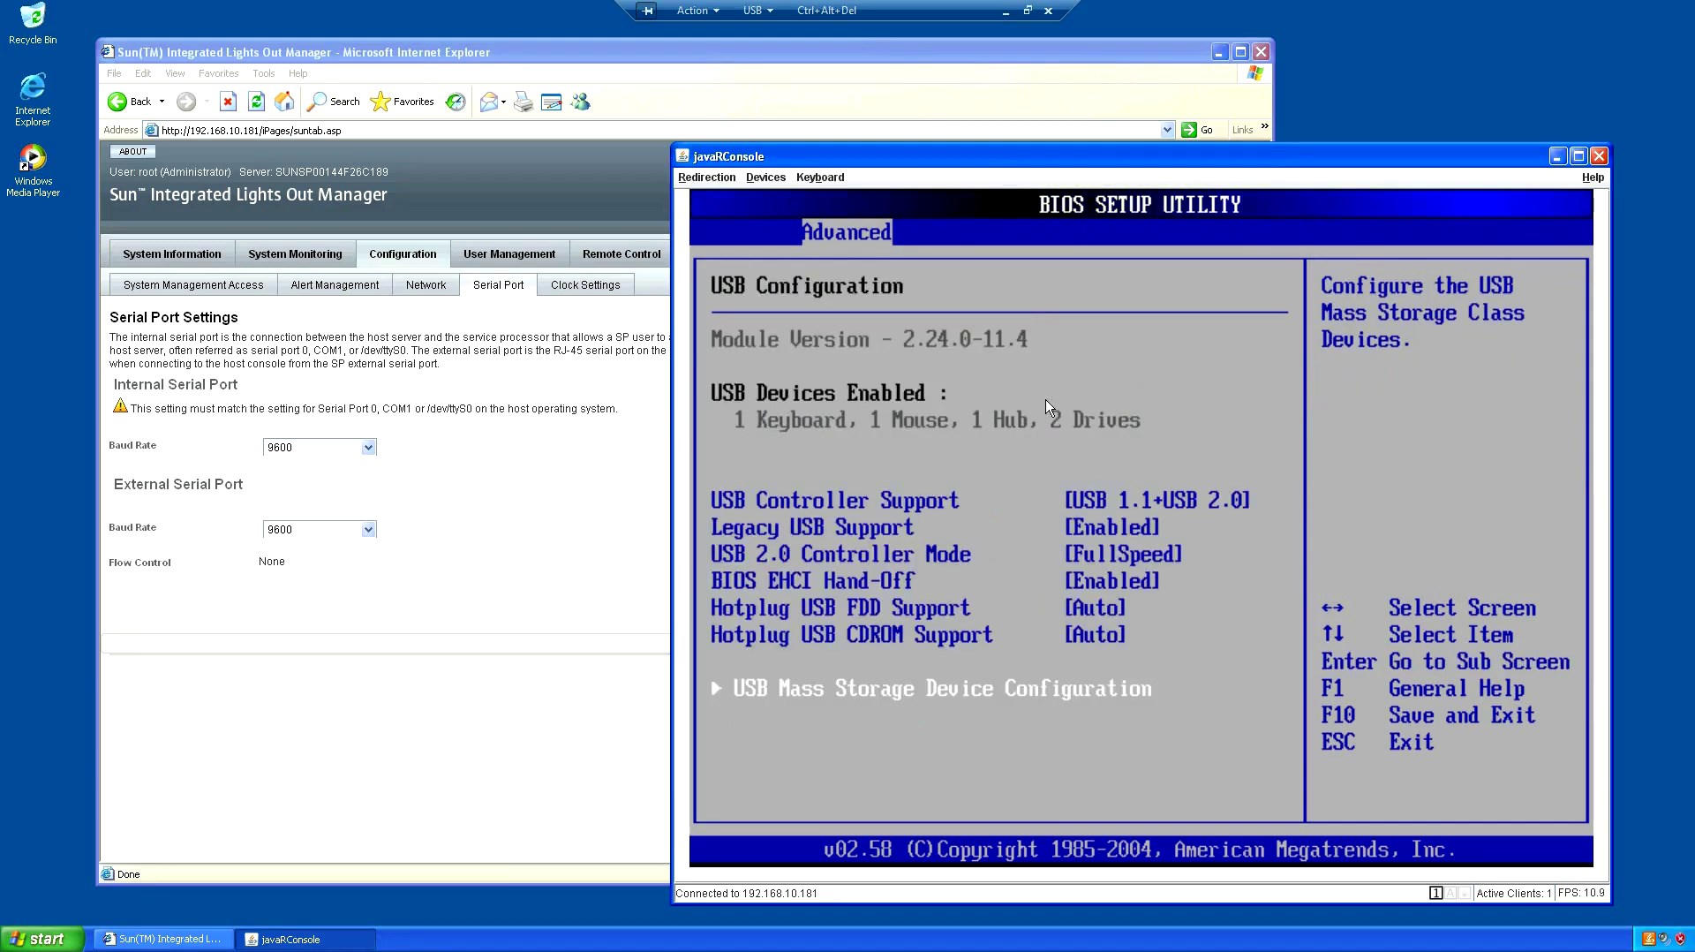
key("Escape")
key("Right")
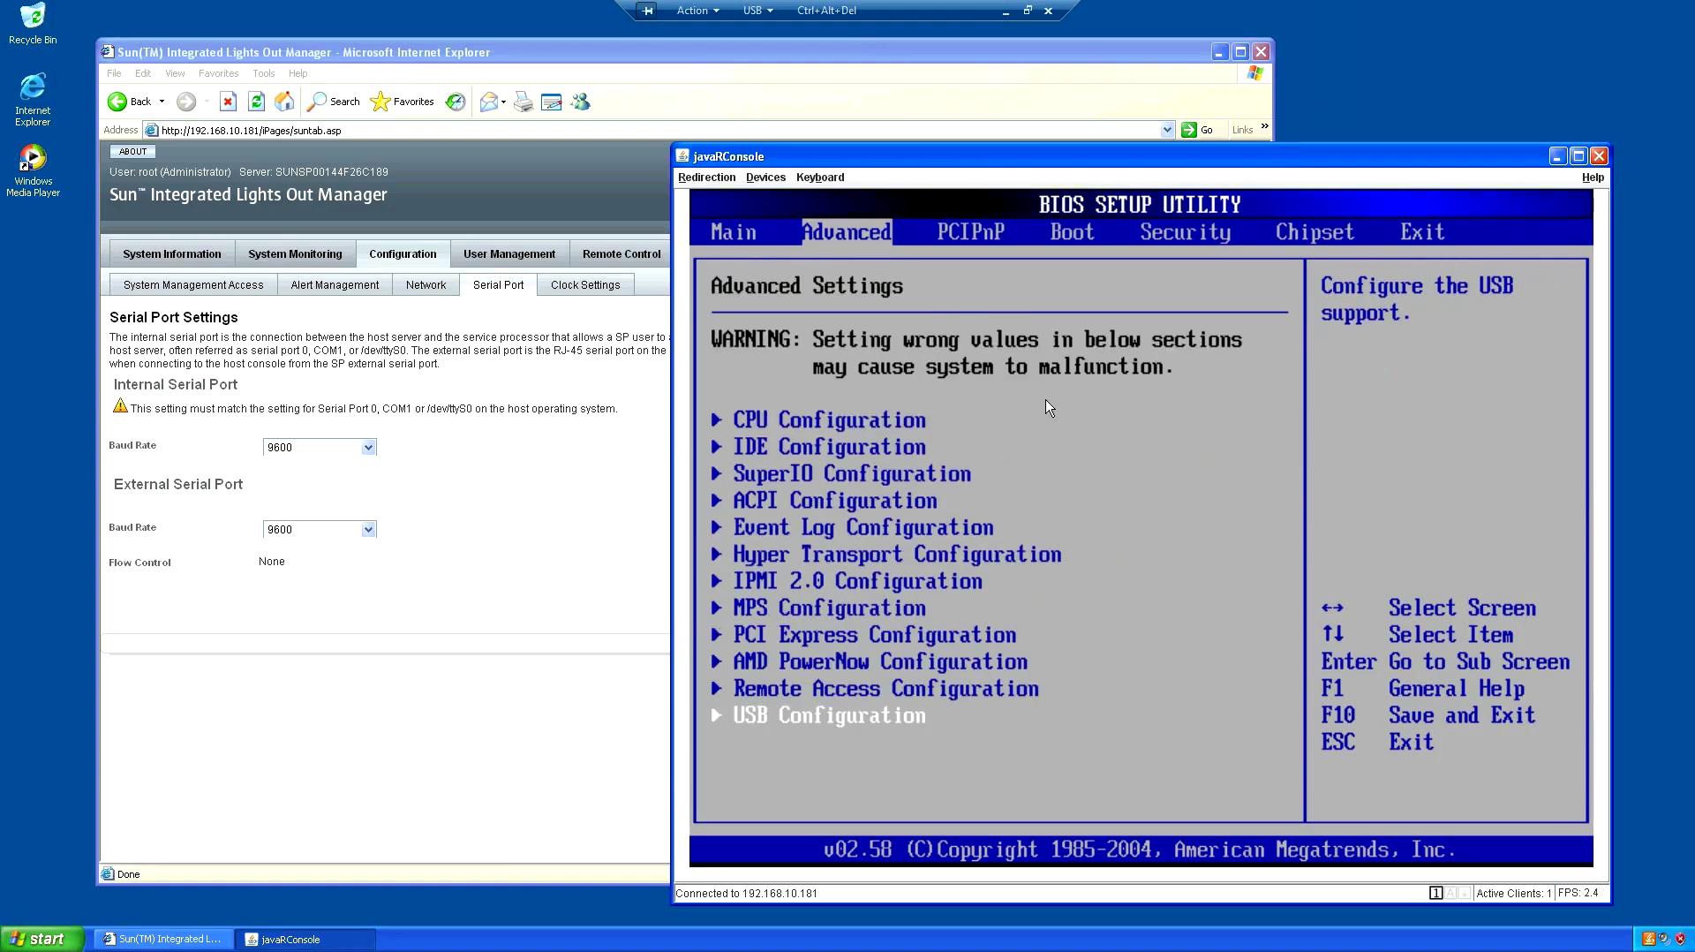
Scroll through the PCI/PnP settings, including PCIE slot option ROMs, IRQs and DMA channels
key("Down")
key("Down")
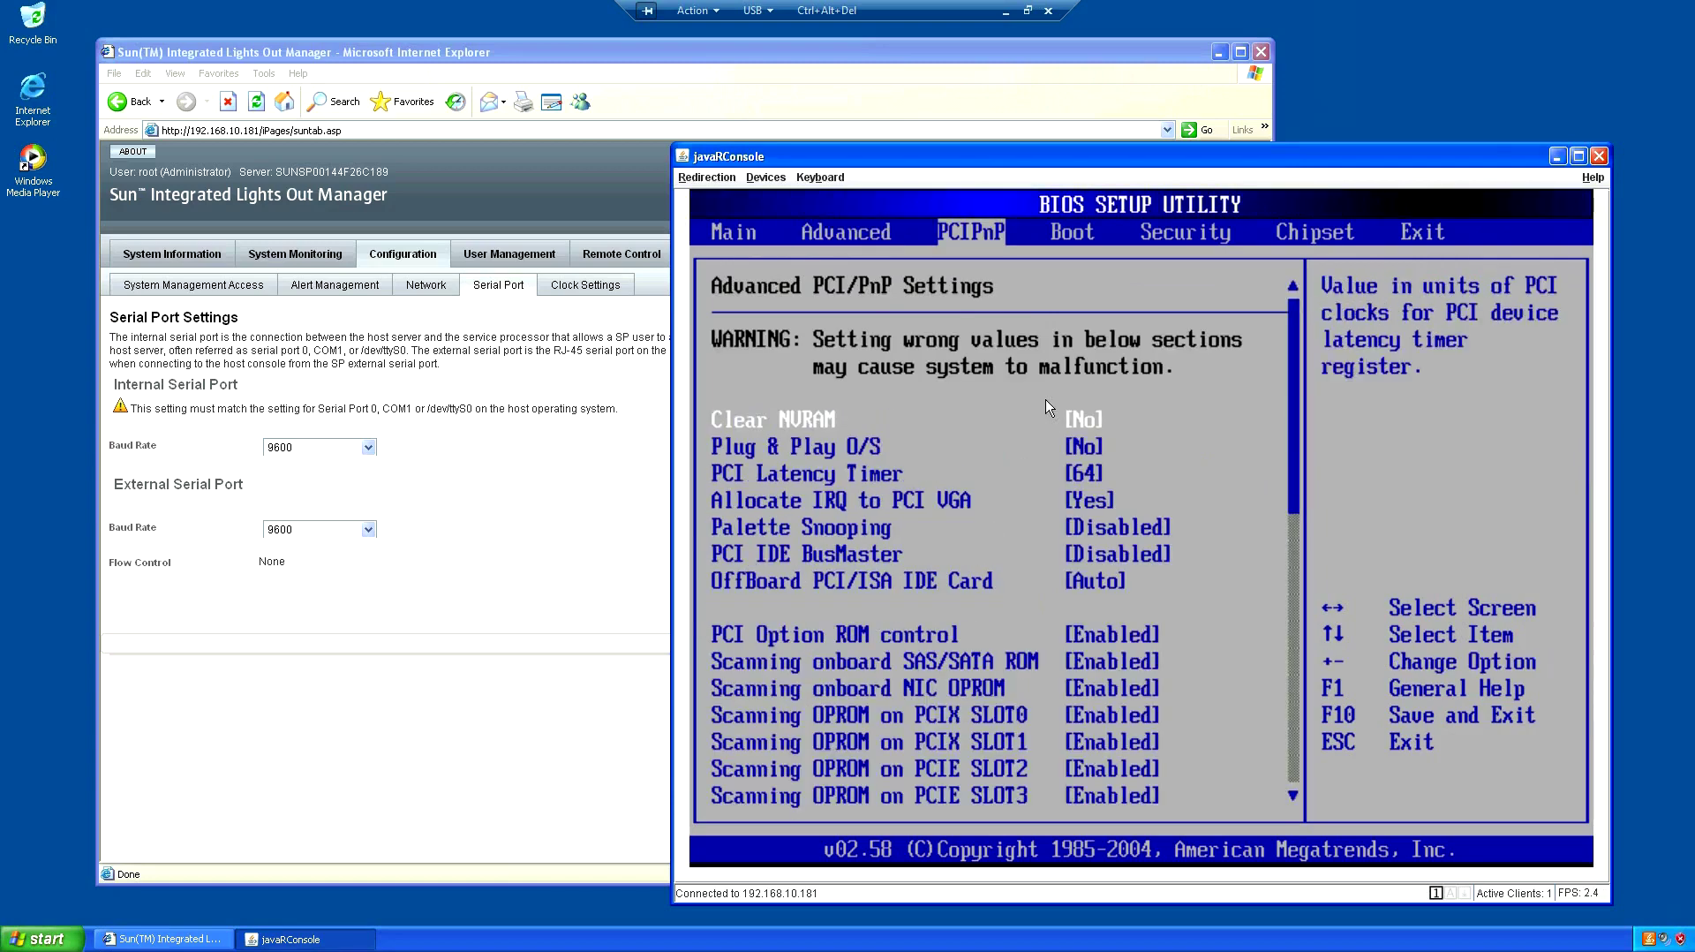
key("Down")
key("Down")
key("Down")
key("Down")
key("Down")
key("Down")
key("Down")
key("Down")
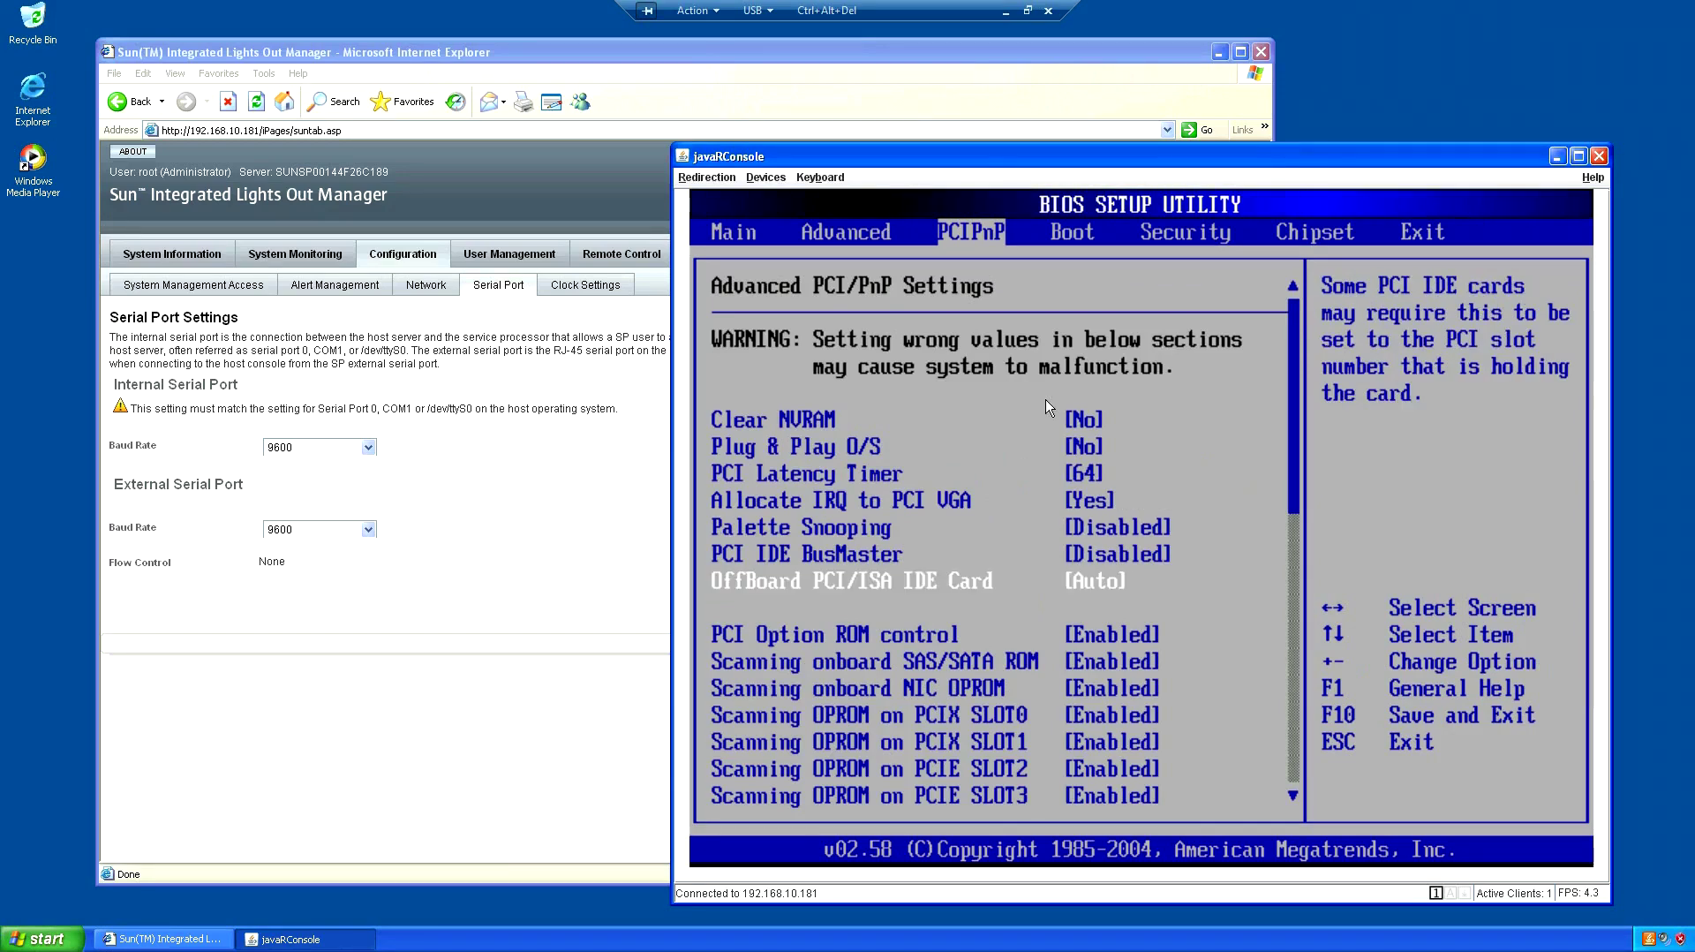
key("Down")
key("Down")
key("Down")
key("Down")
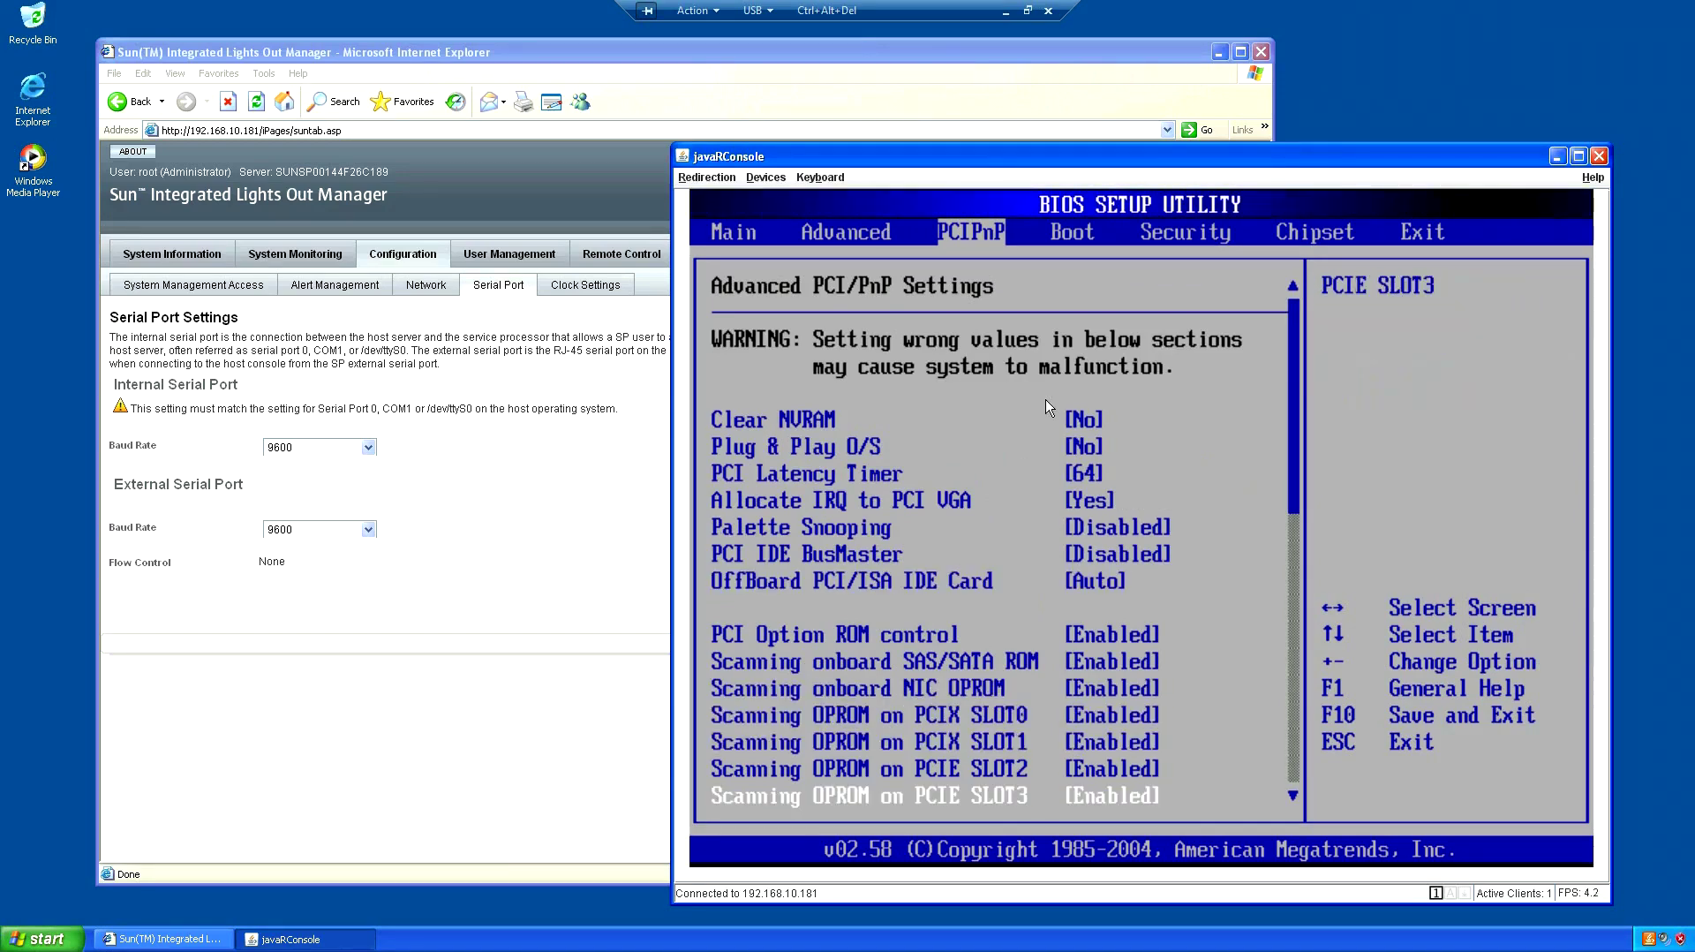
key("Down")
key("Down")
key("Down")
key("Down")
key("Down")
key("Down")
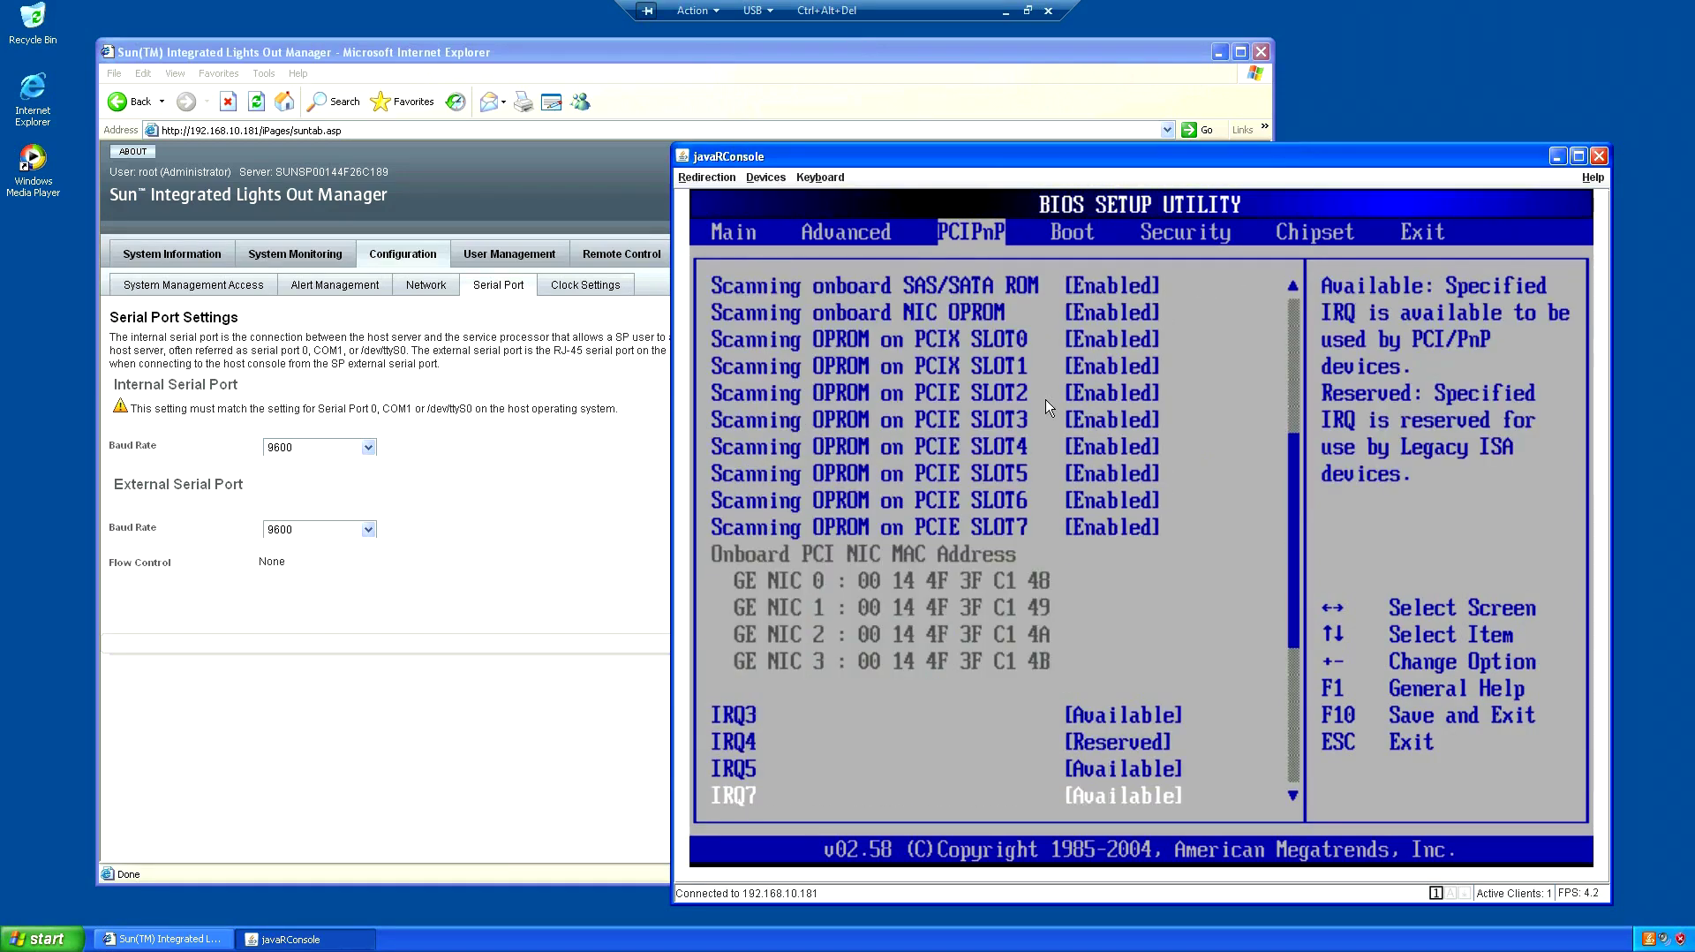
key("Down")
key("Down")
key("Down")
key("Down")
key("Down")
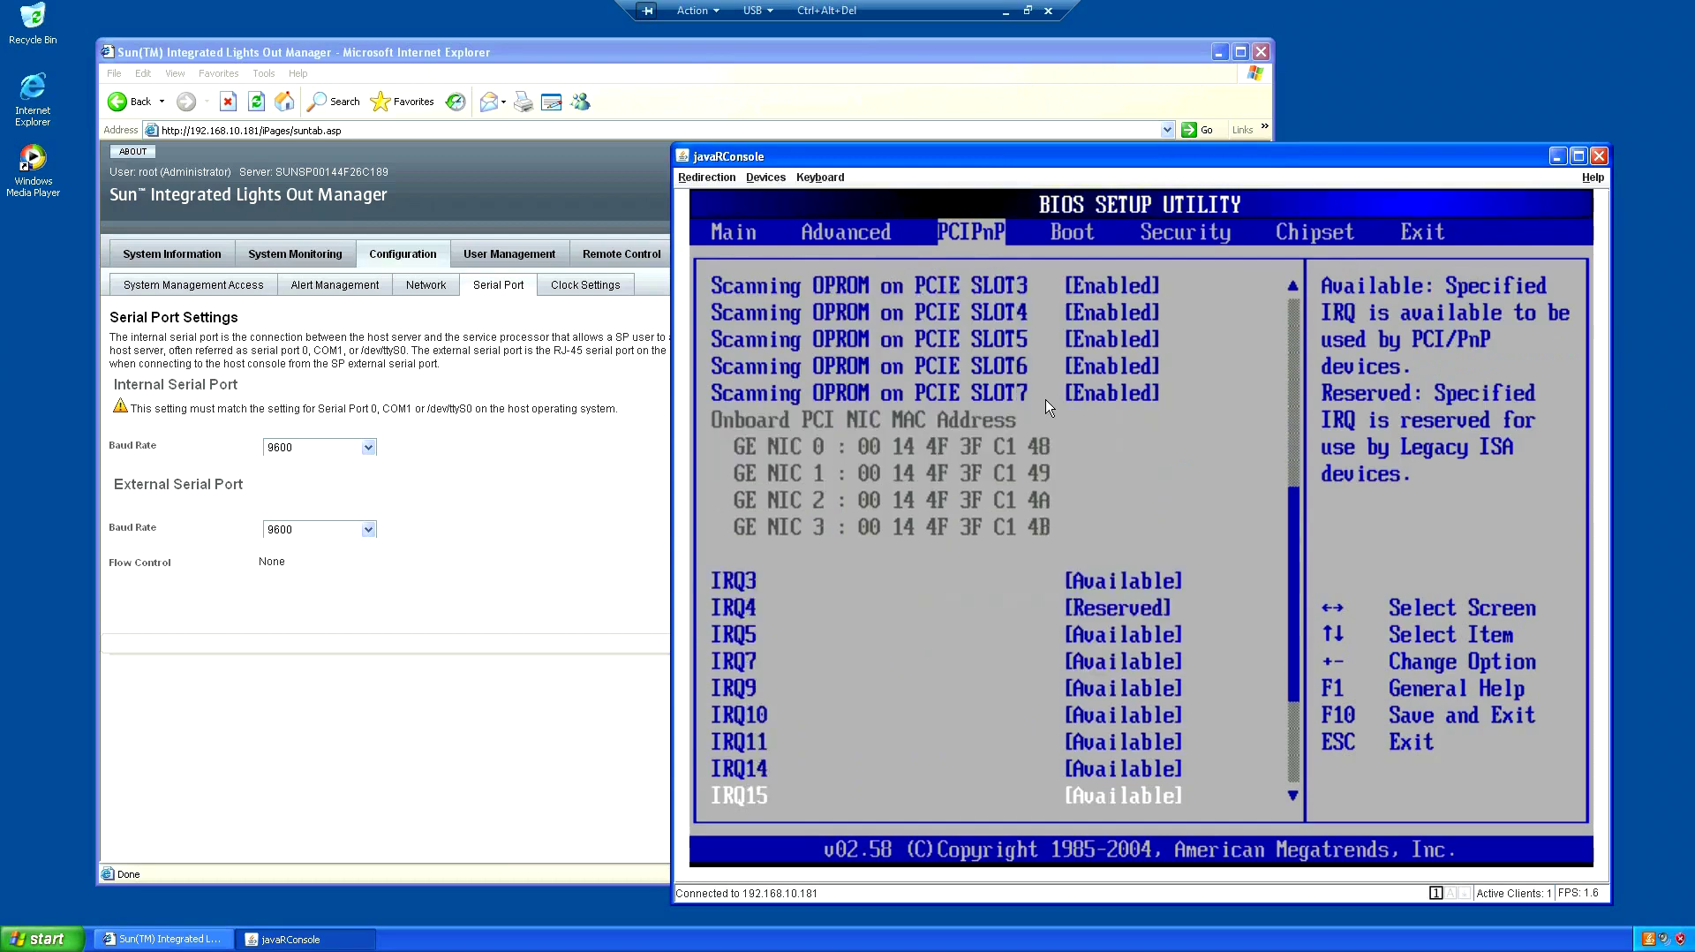
key("Down")
key("Down")
key("Down")
key("Down")
key("Down")
key("Down")
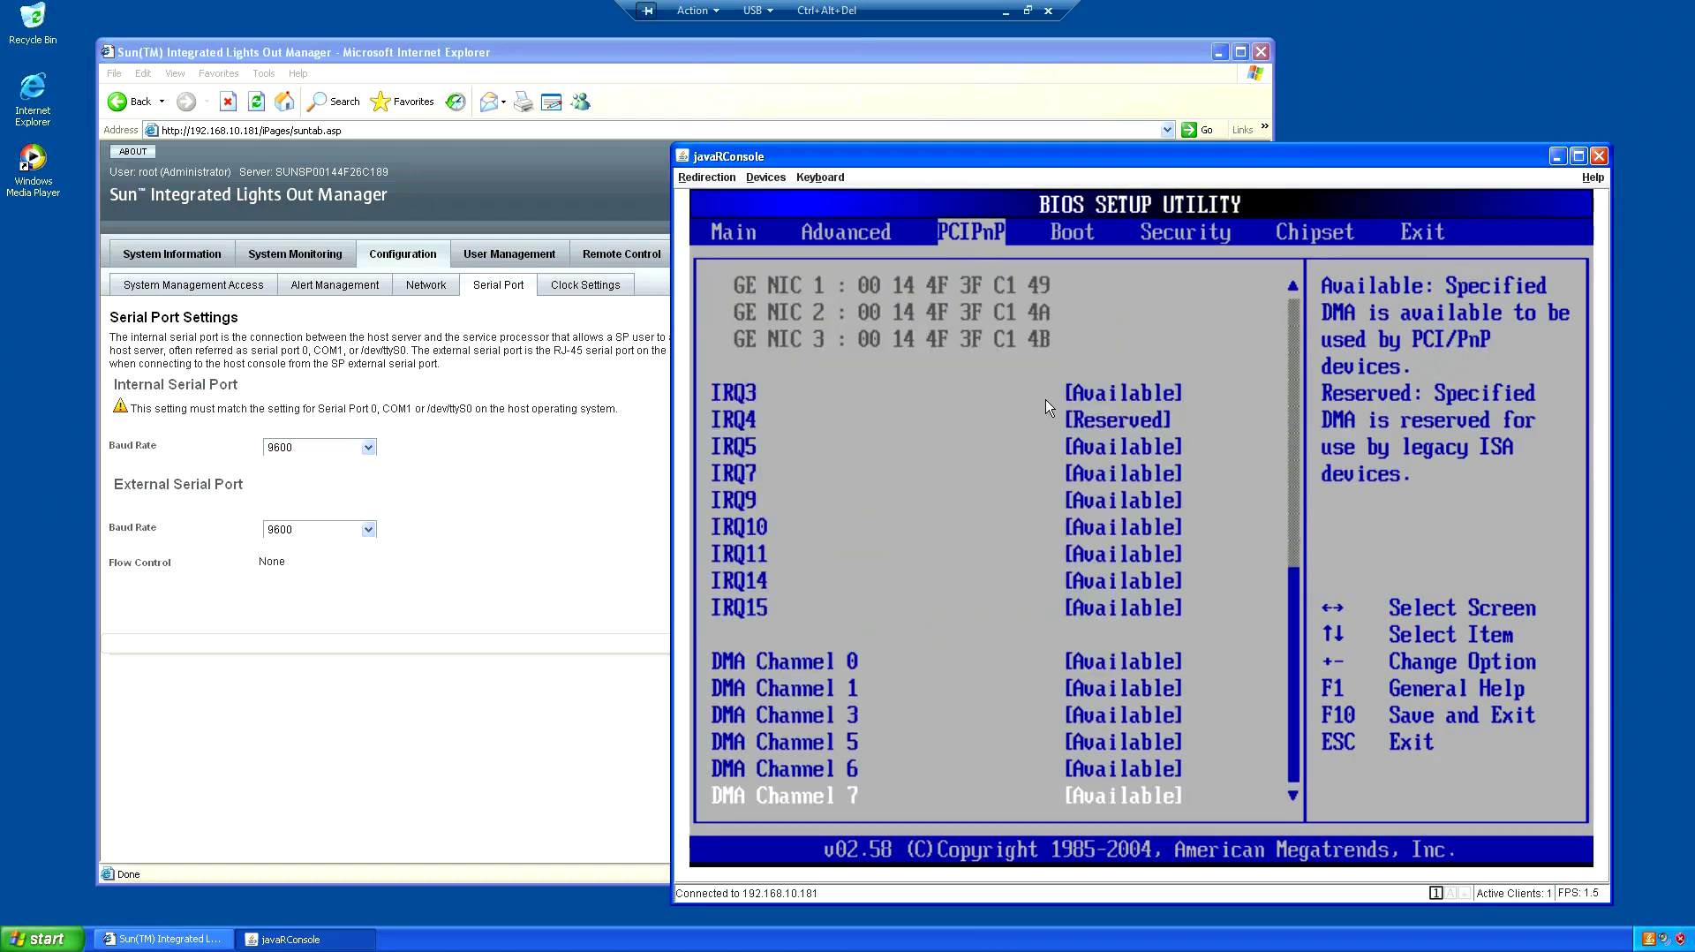
Review Boot Settings Configuration and the Hard Disk Drives list, then move to Chipset
key("Right")
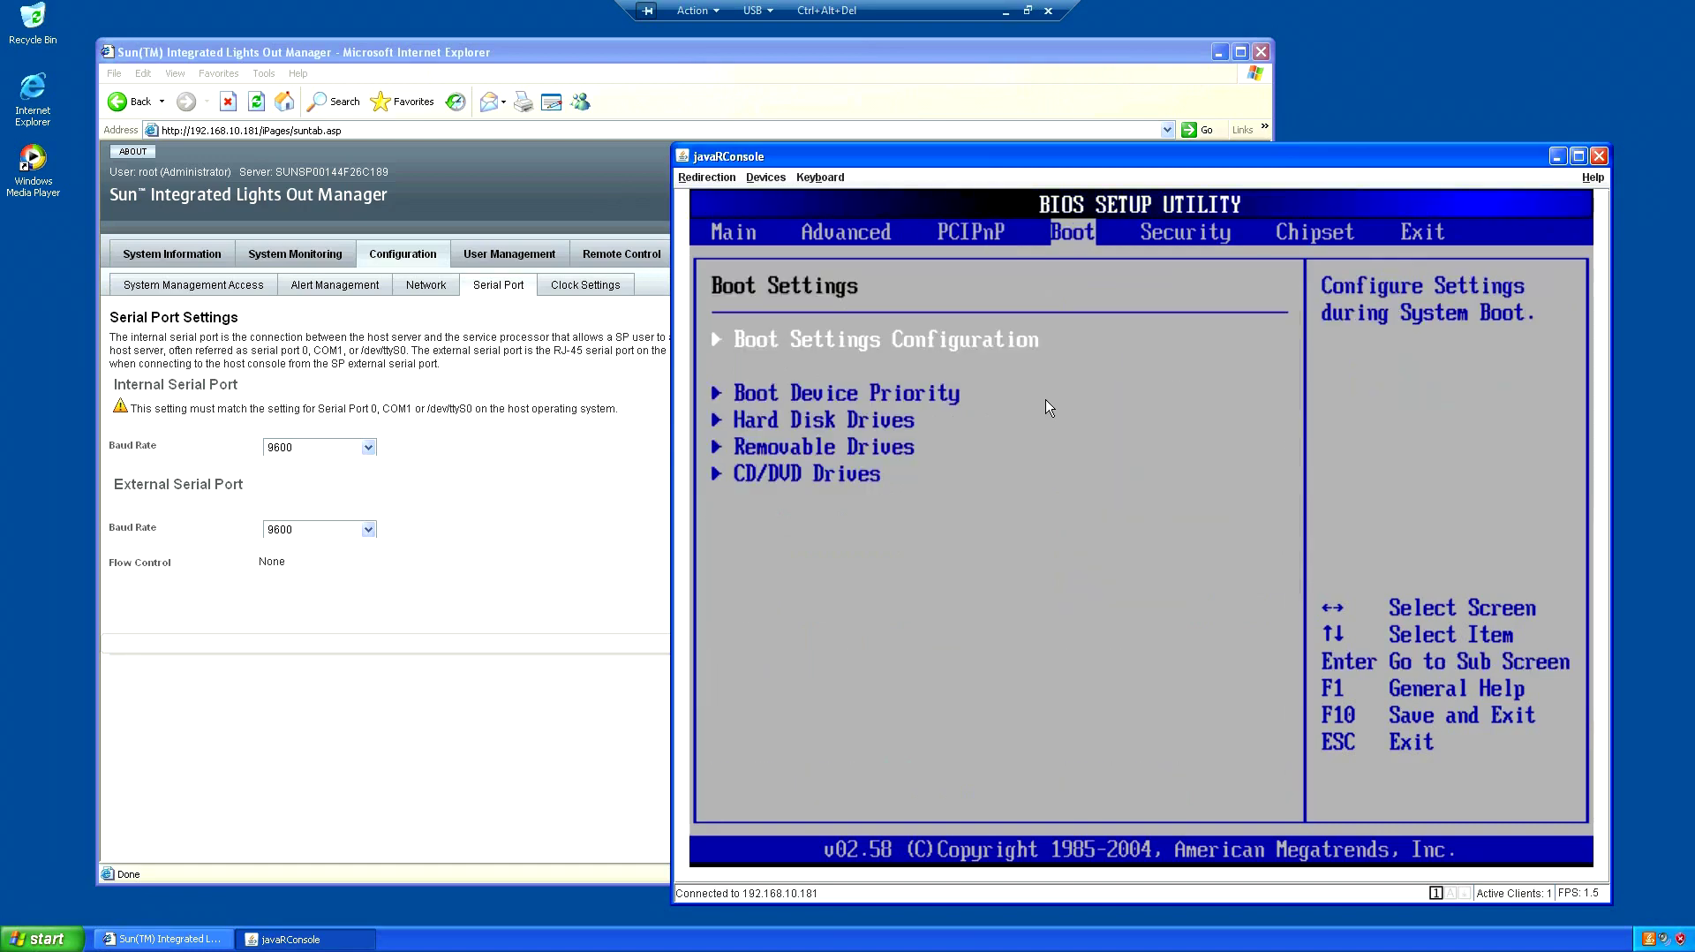
key("Return")
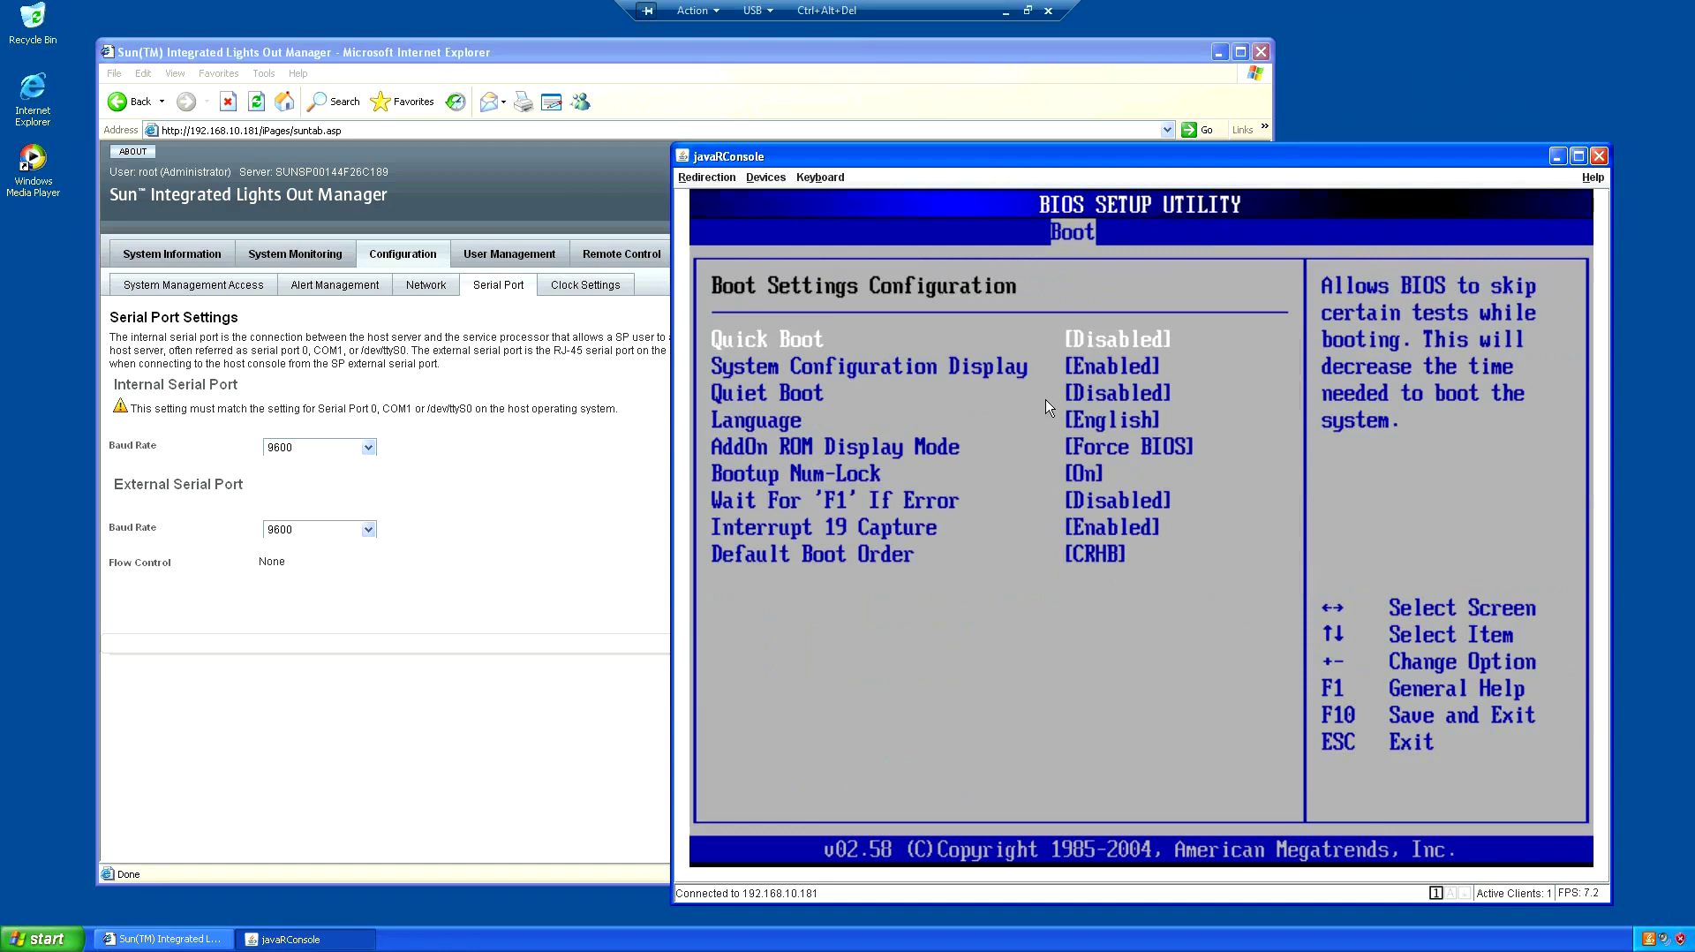
key("Escape")
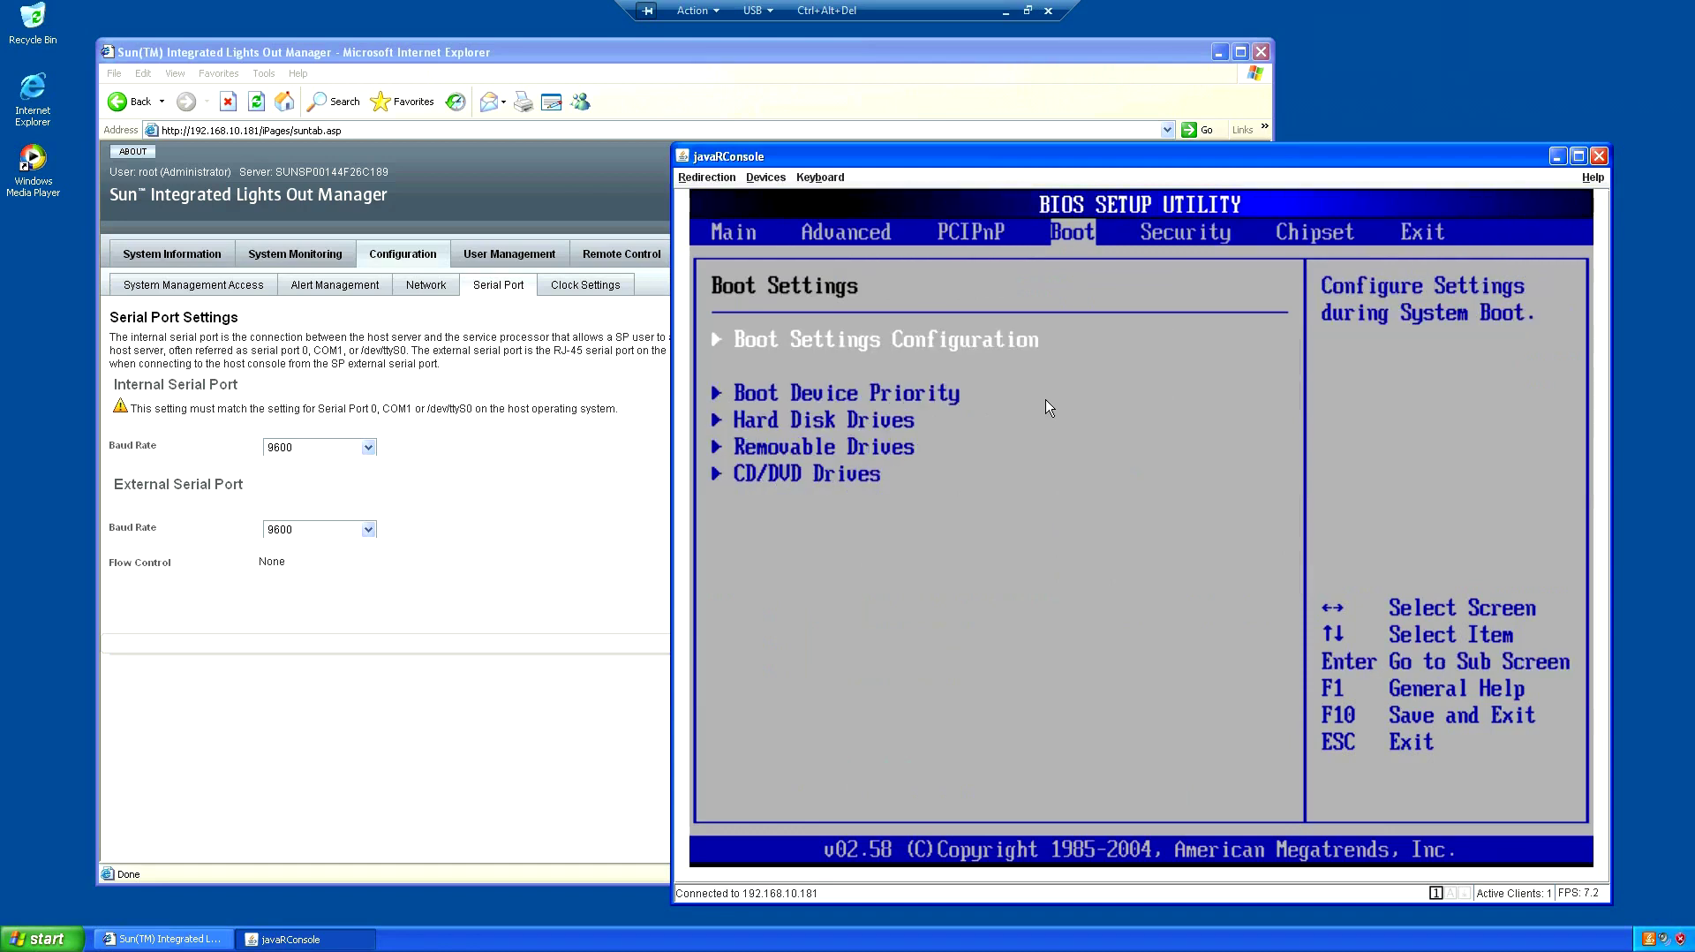
key("Down")
key("Down")
key("Return")
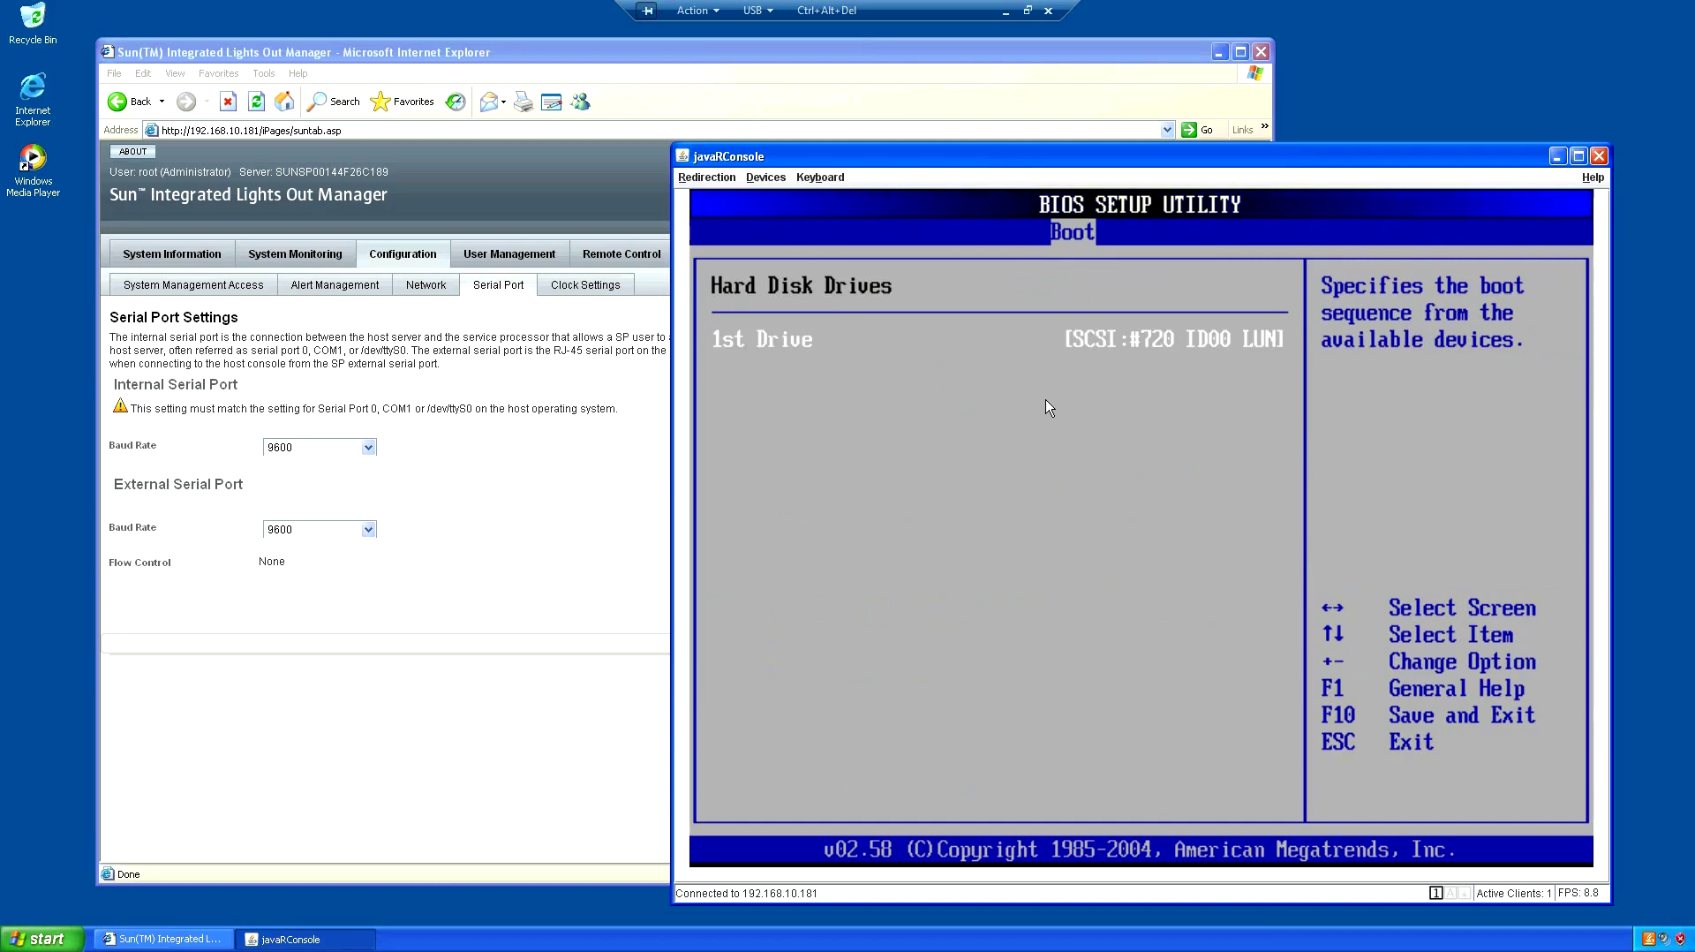
key("Escape")
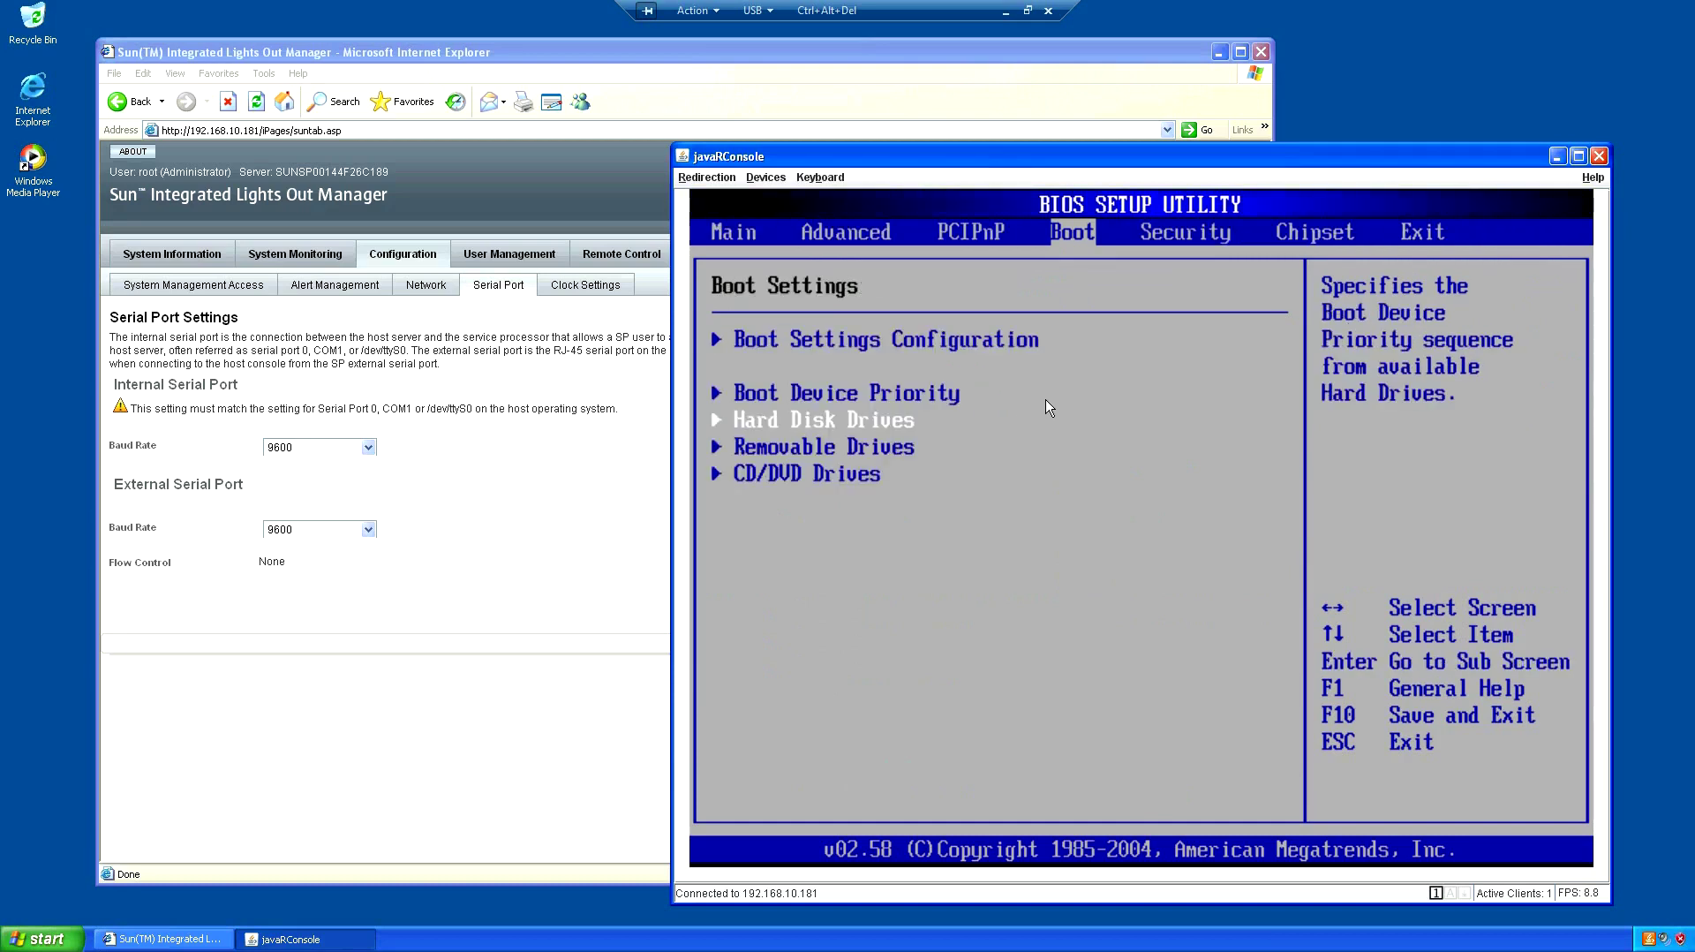
key("Right")
key("Right")
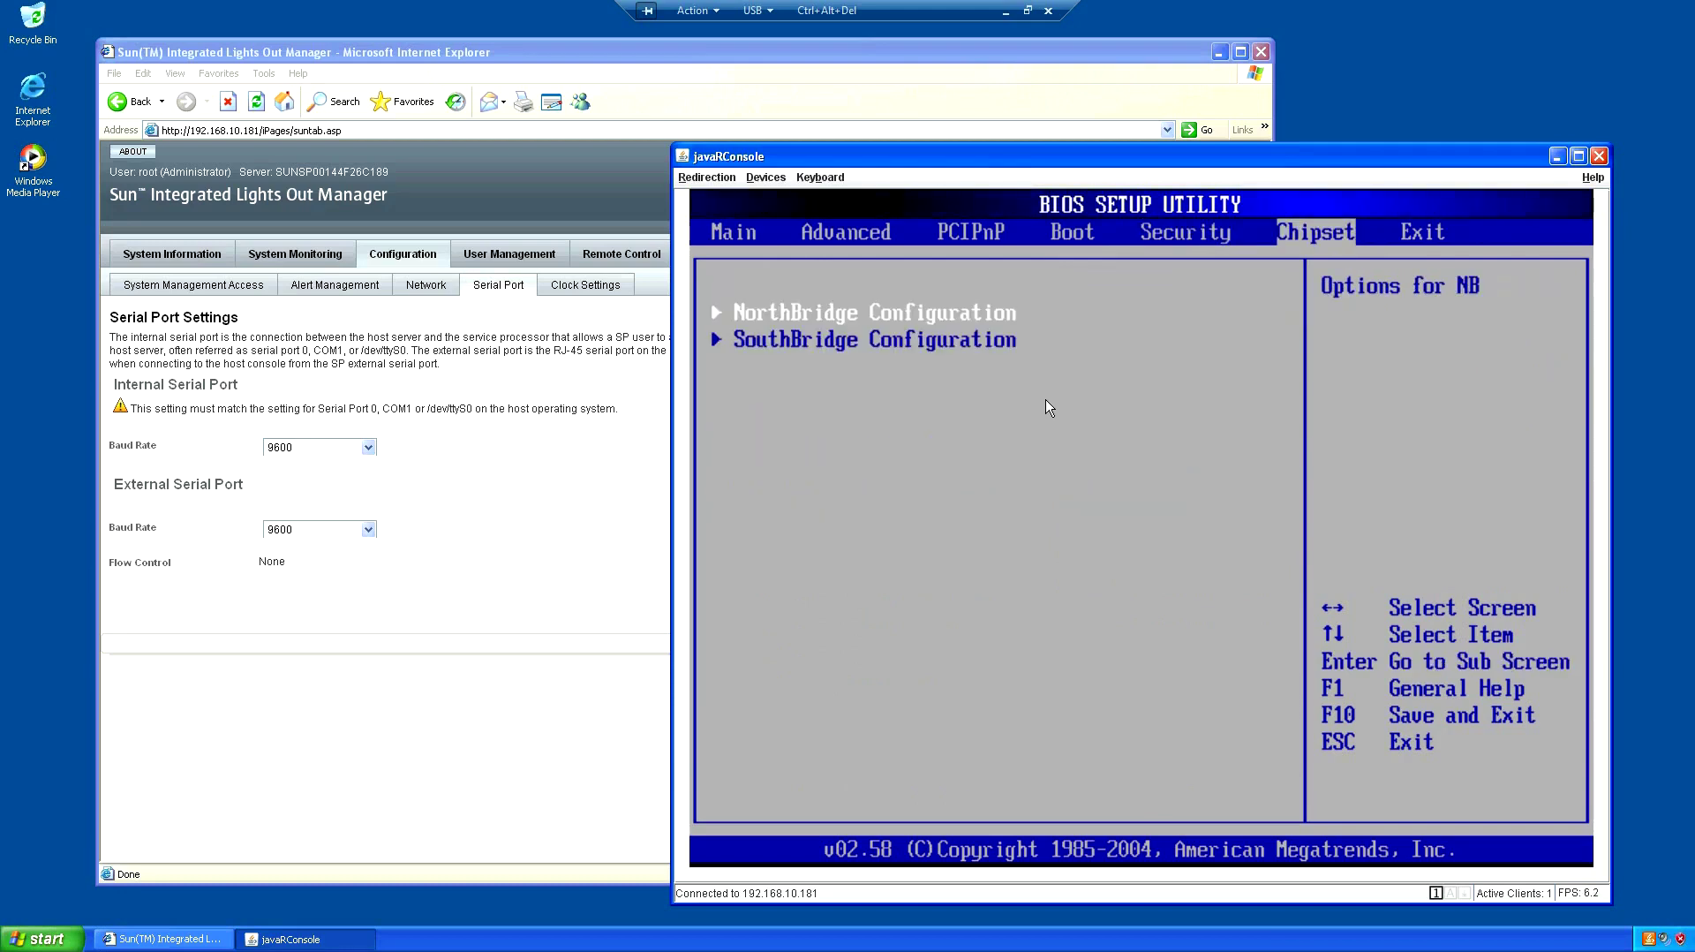
Review NorthBridge Memory and ECC Configuration and CPU Node 0 timing parameters
key("Return")
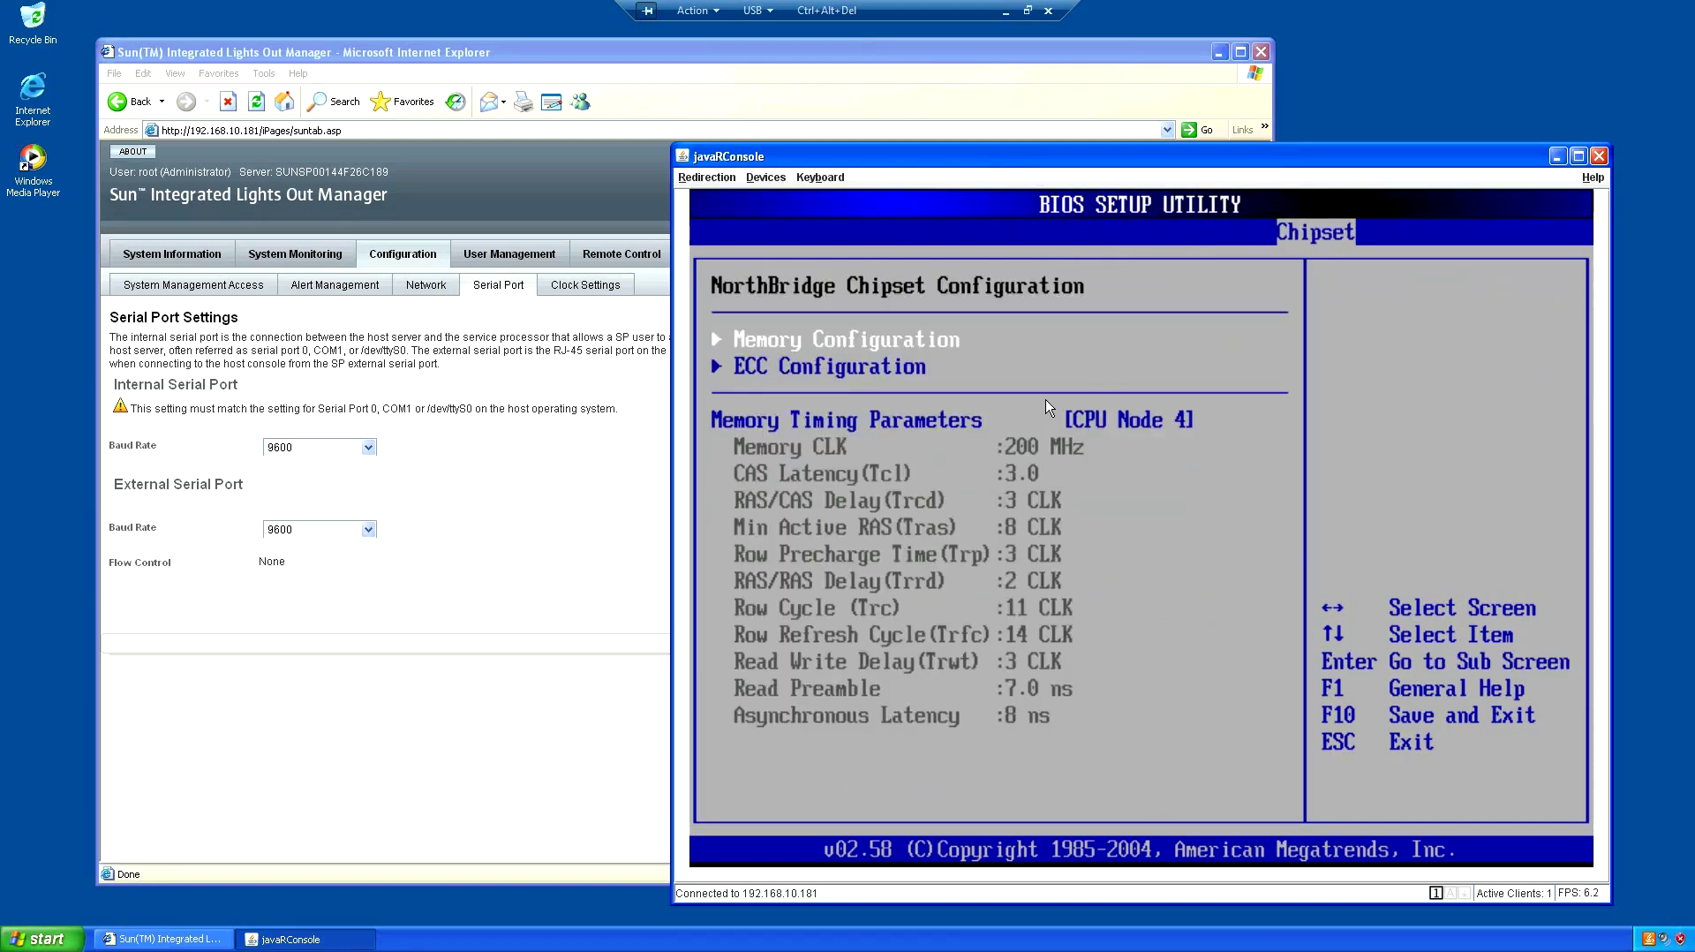
key("Return")
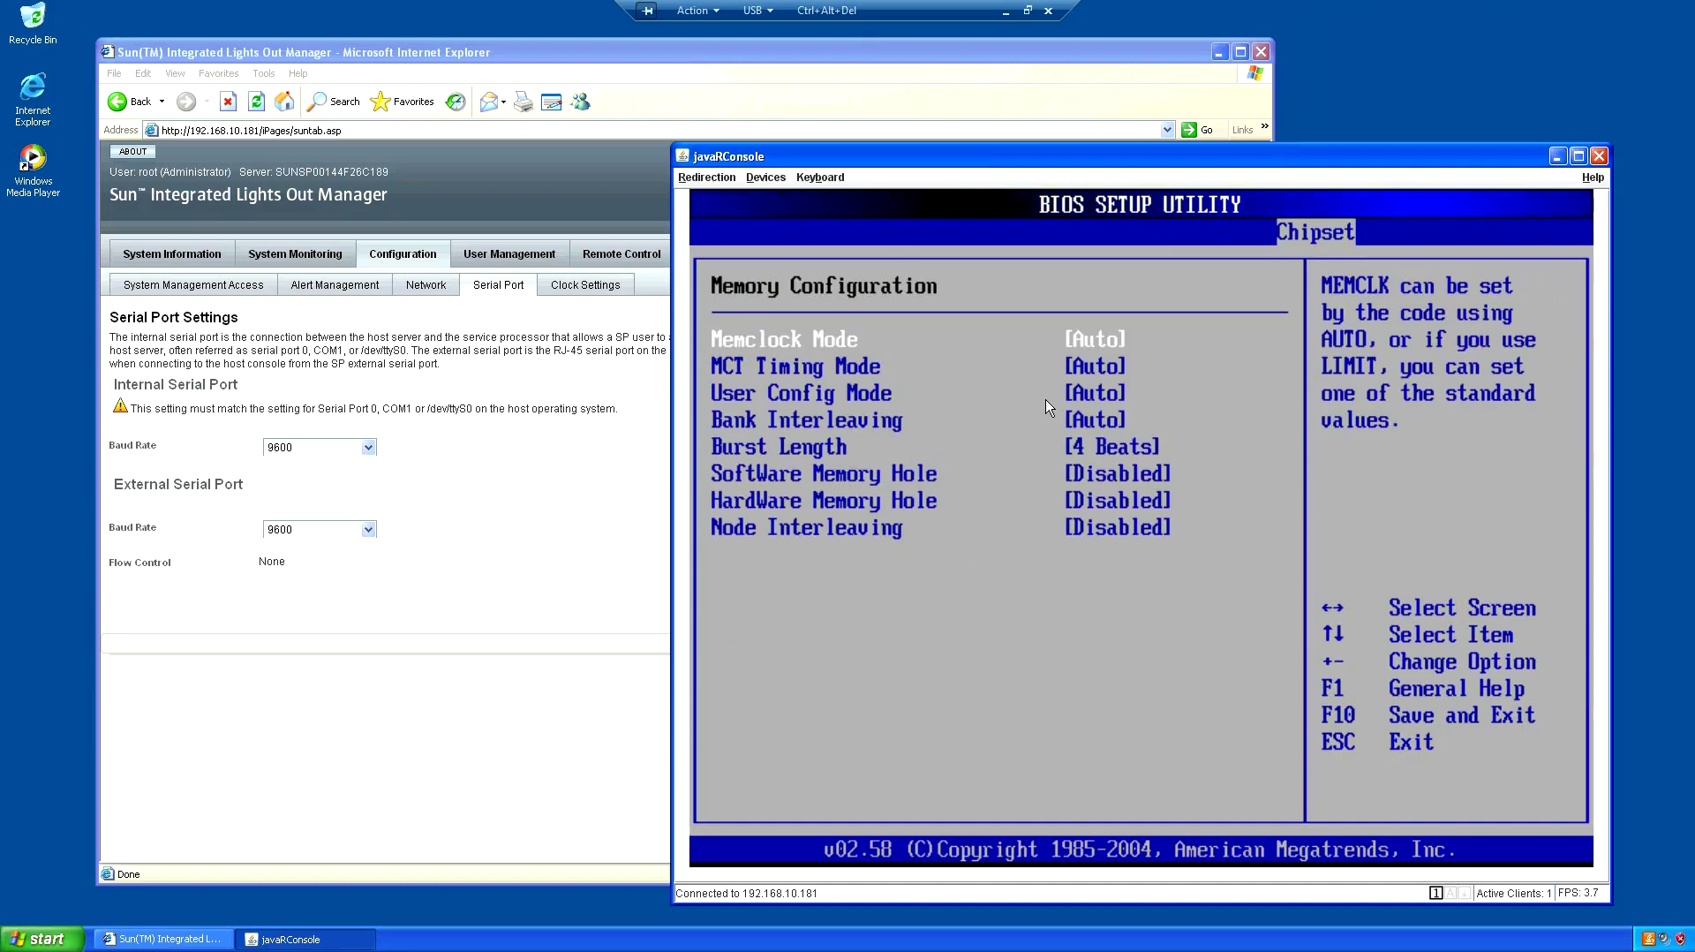
key("Escape")
key("Down")
key("Return")
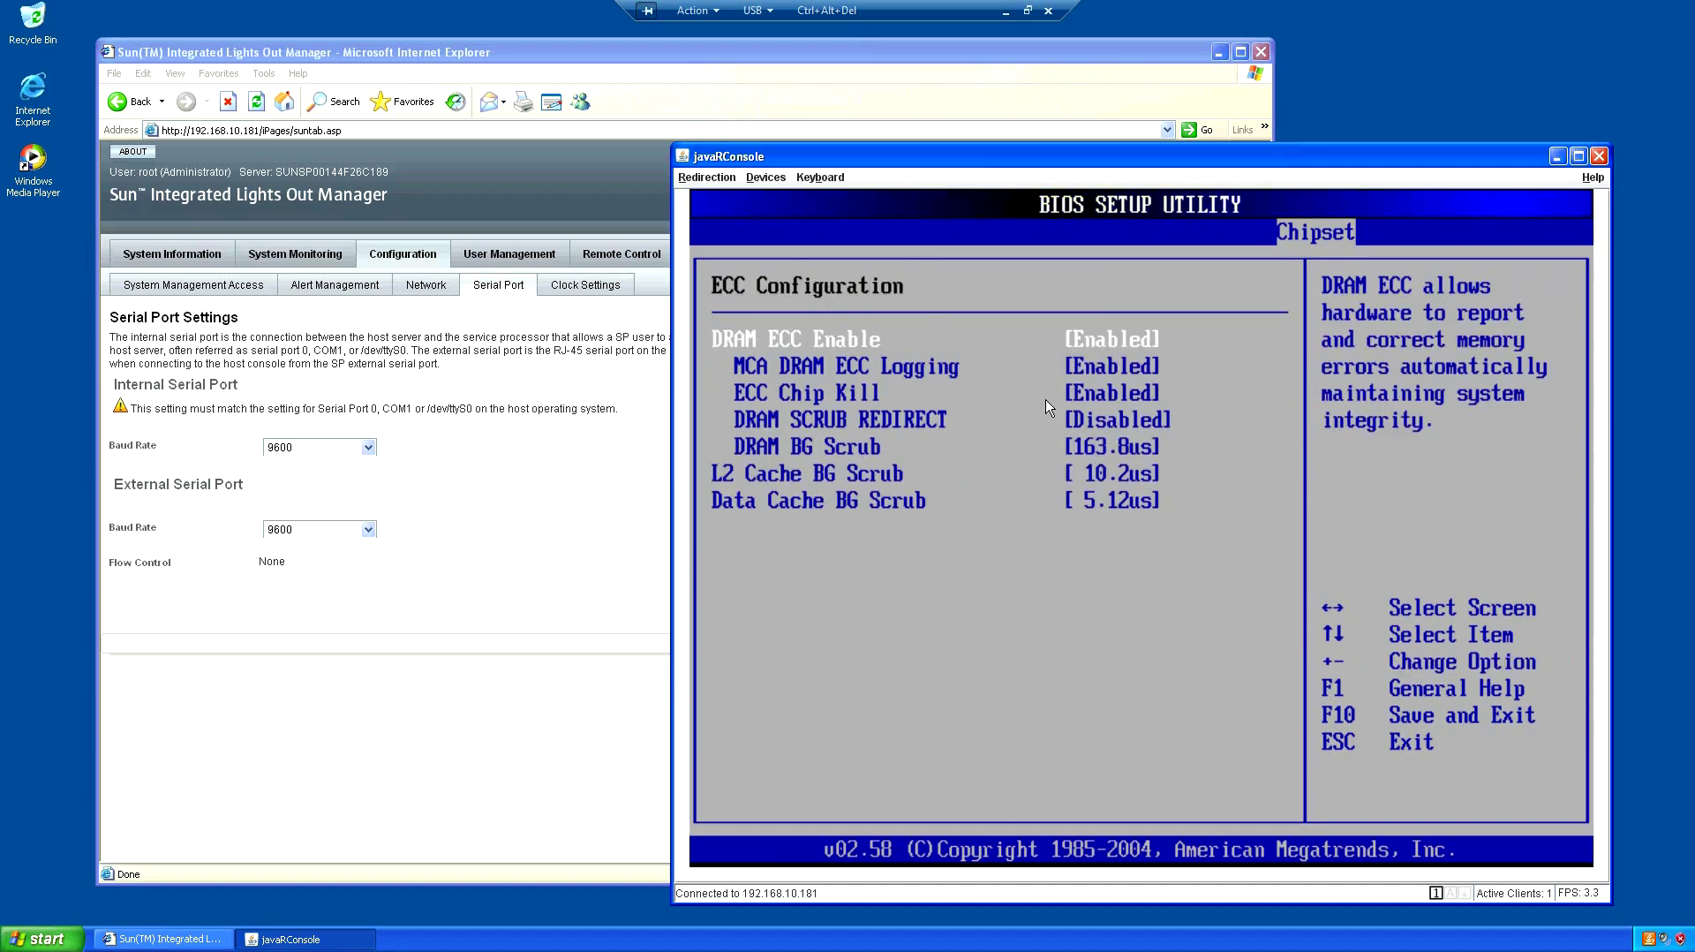
key("Escape")
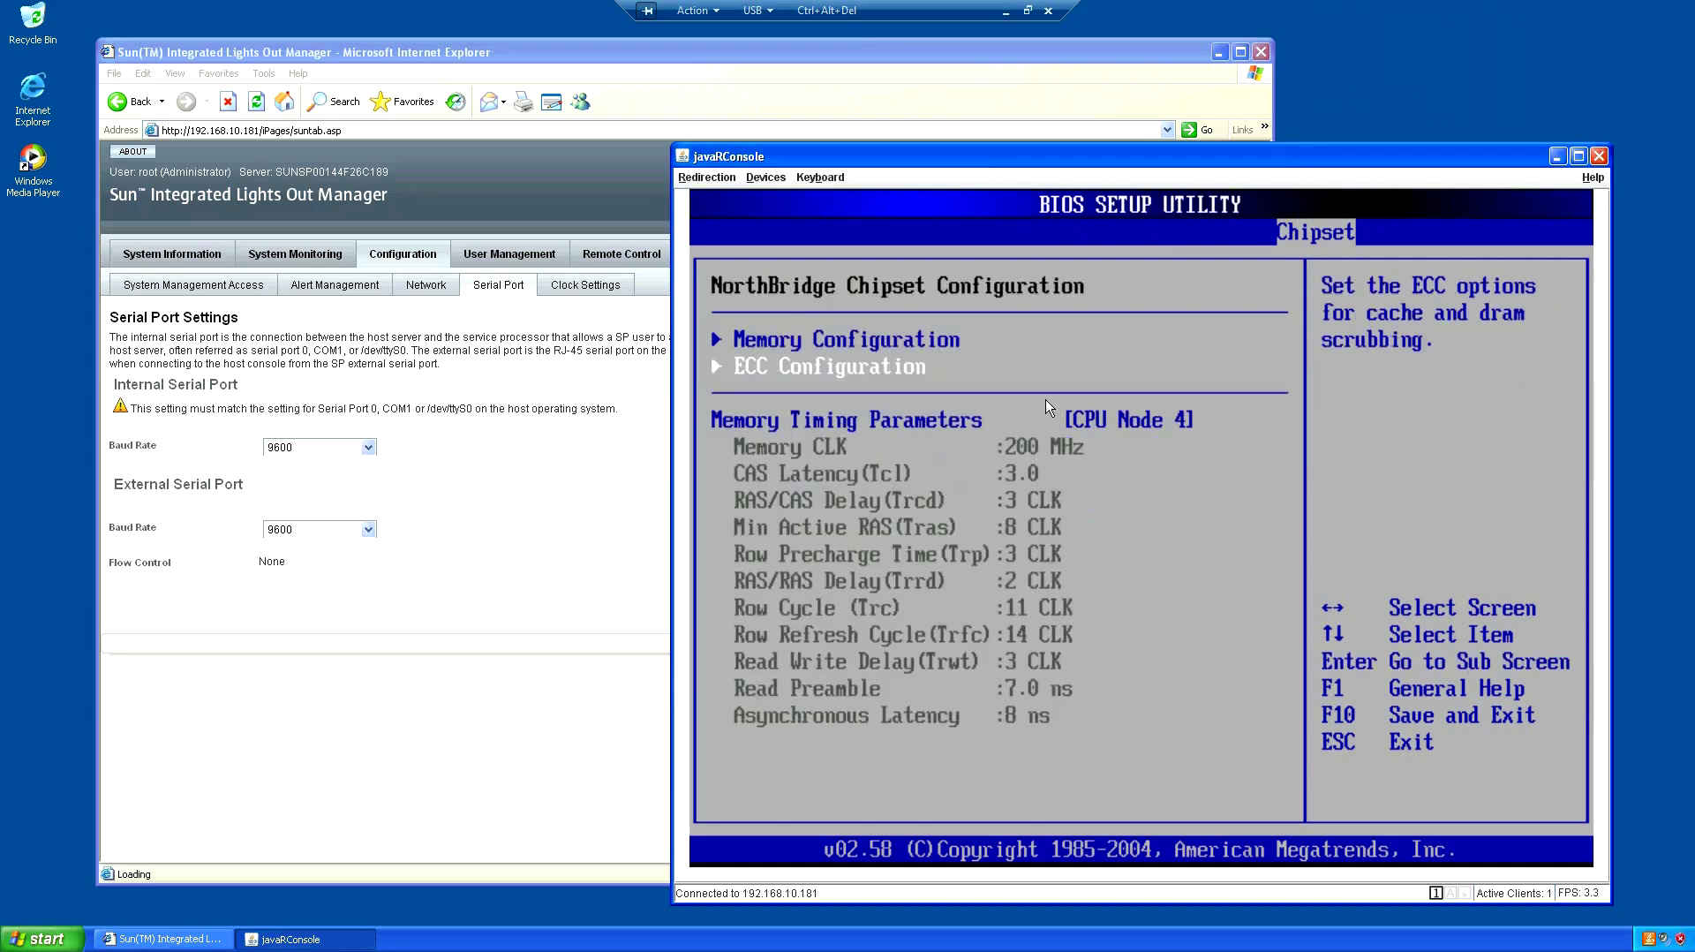
key("Down")
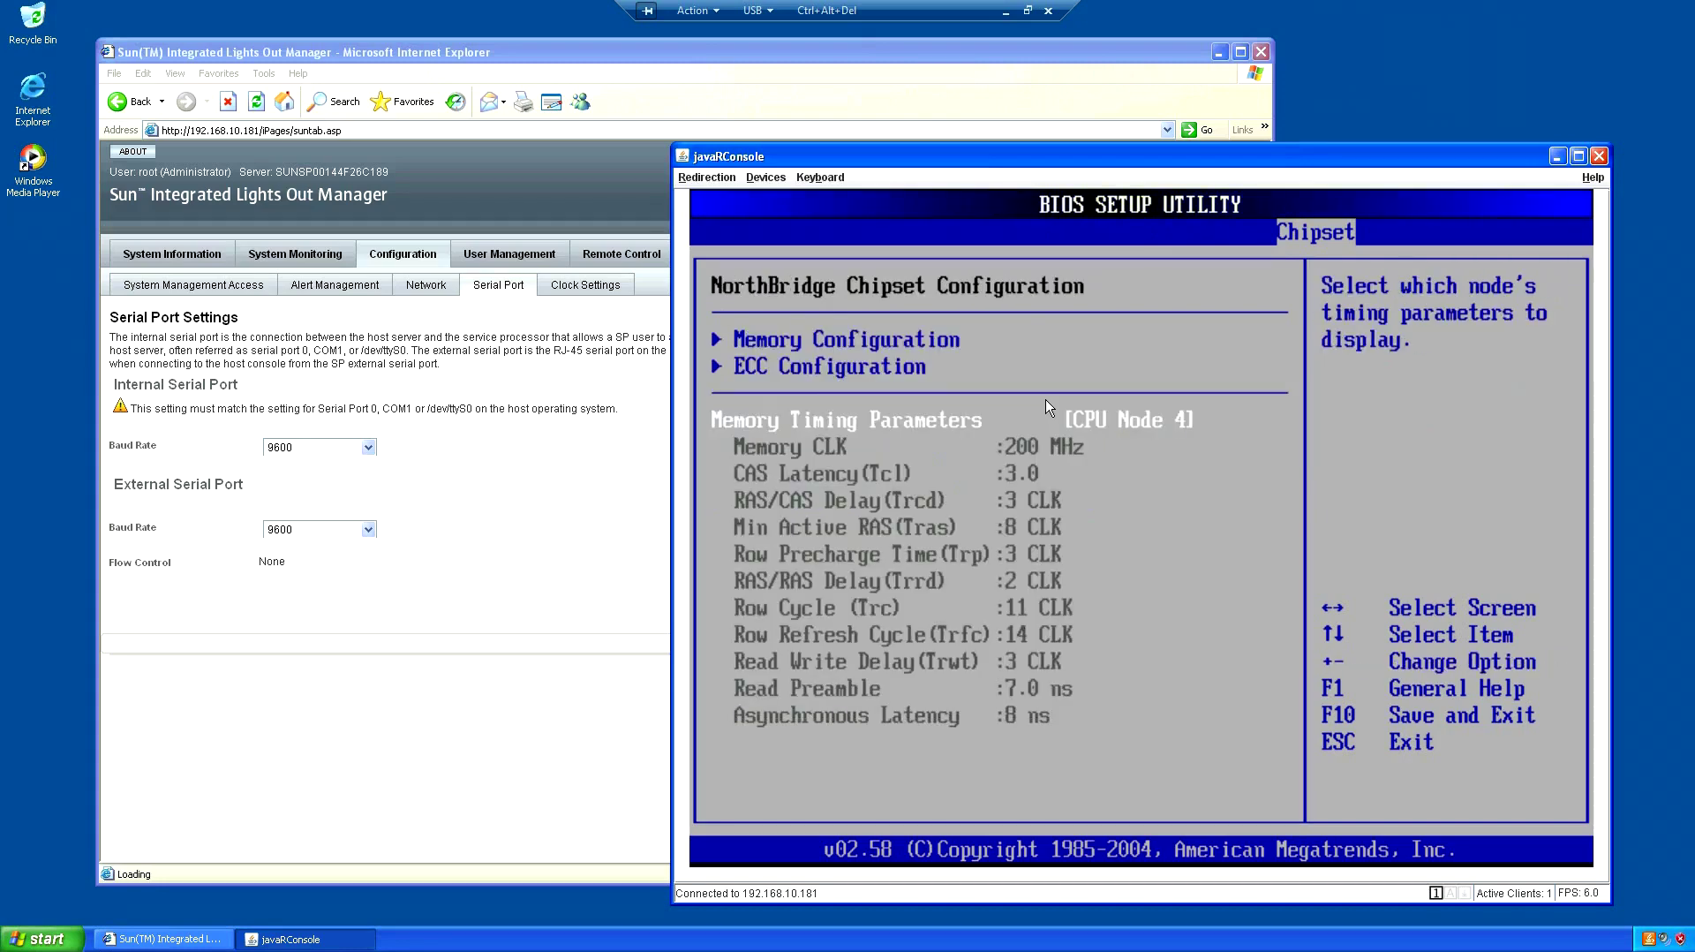
key("Return")
key("Up")
key("Up")
key("Up")
key("Up")
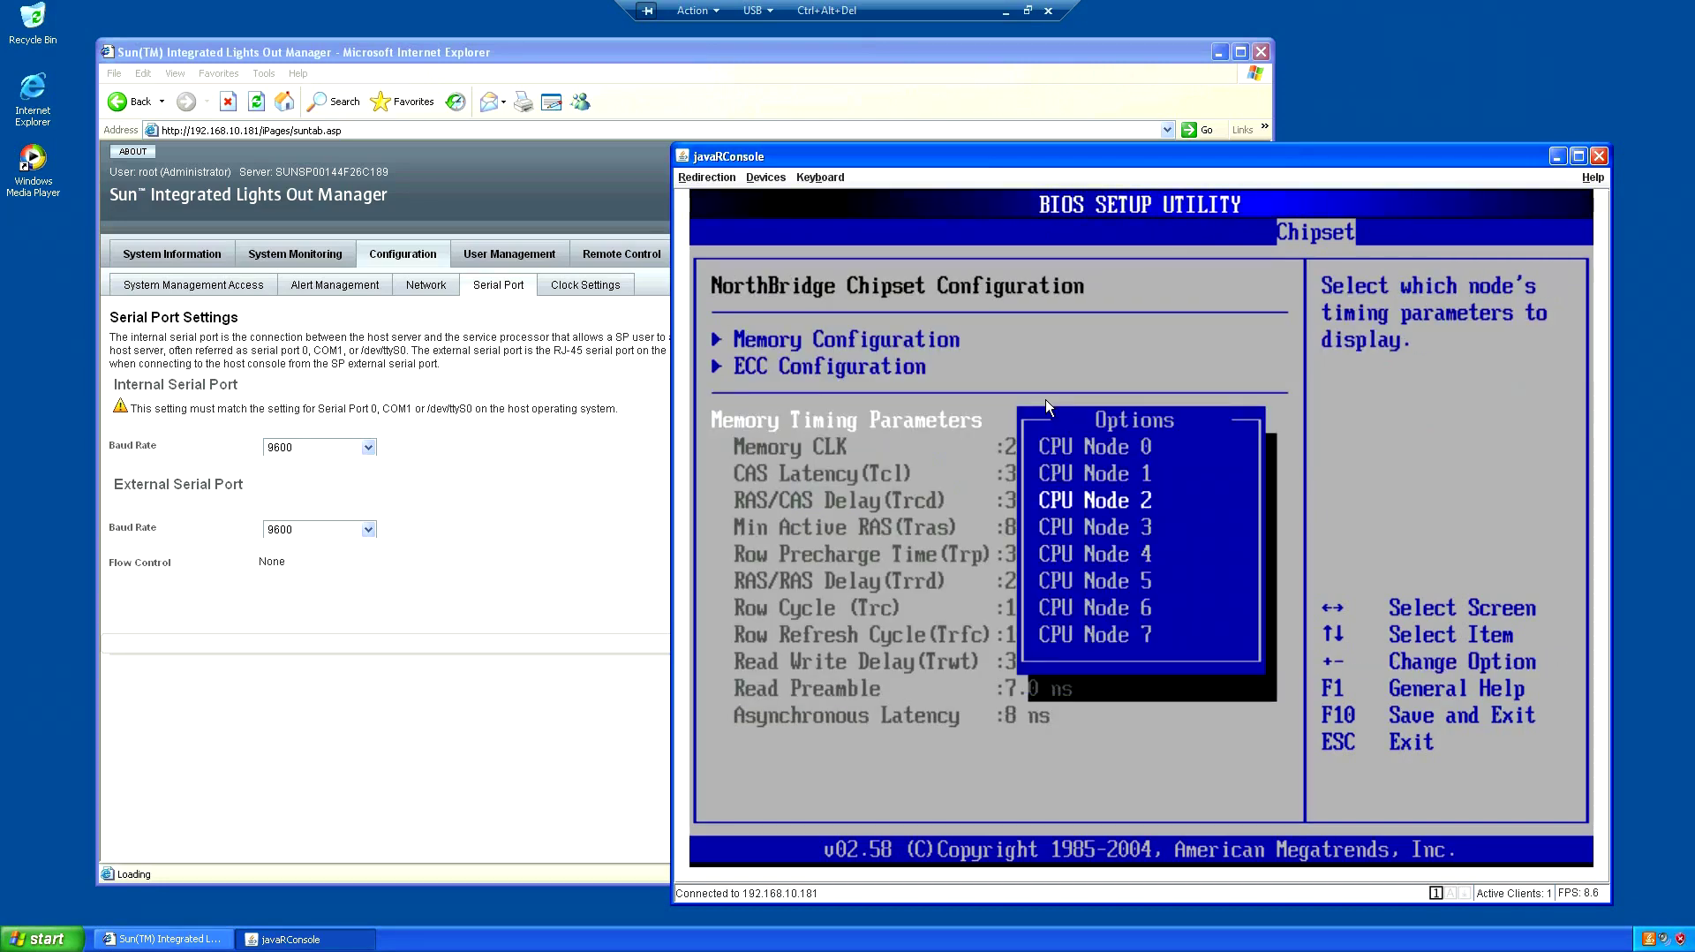
key("Escape")
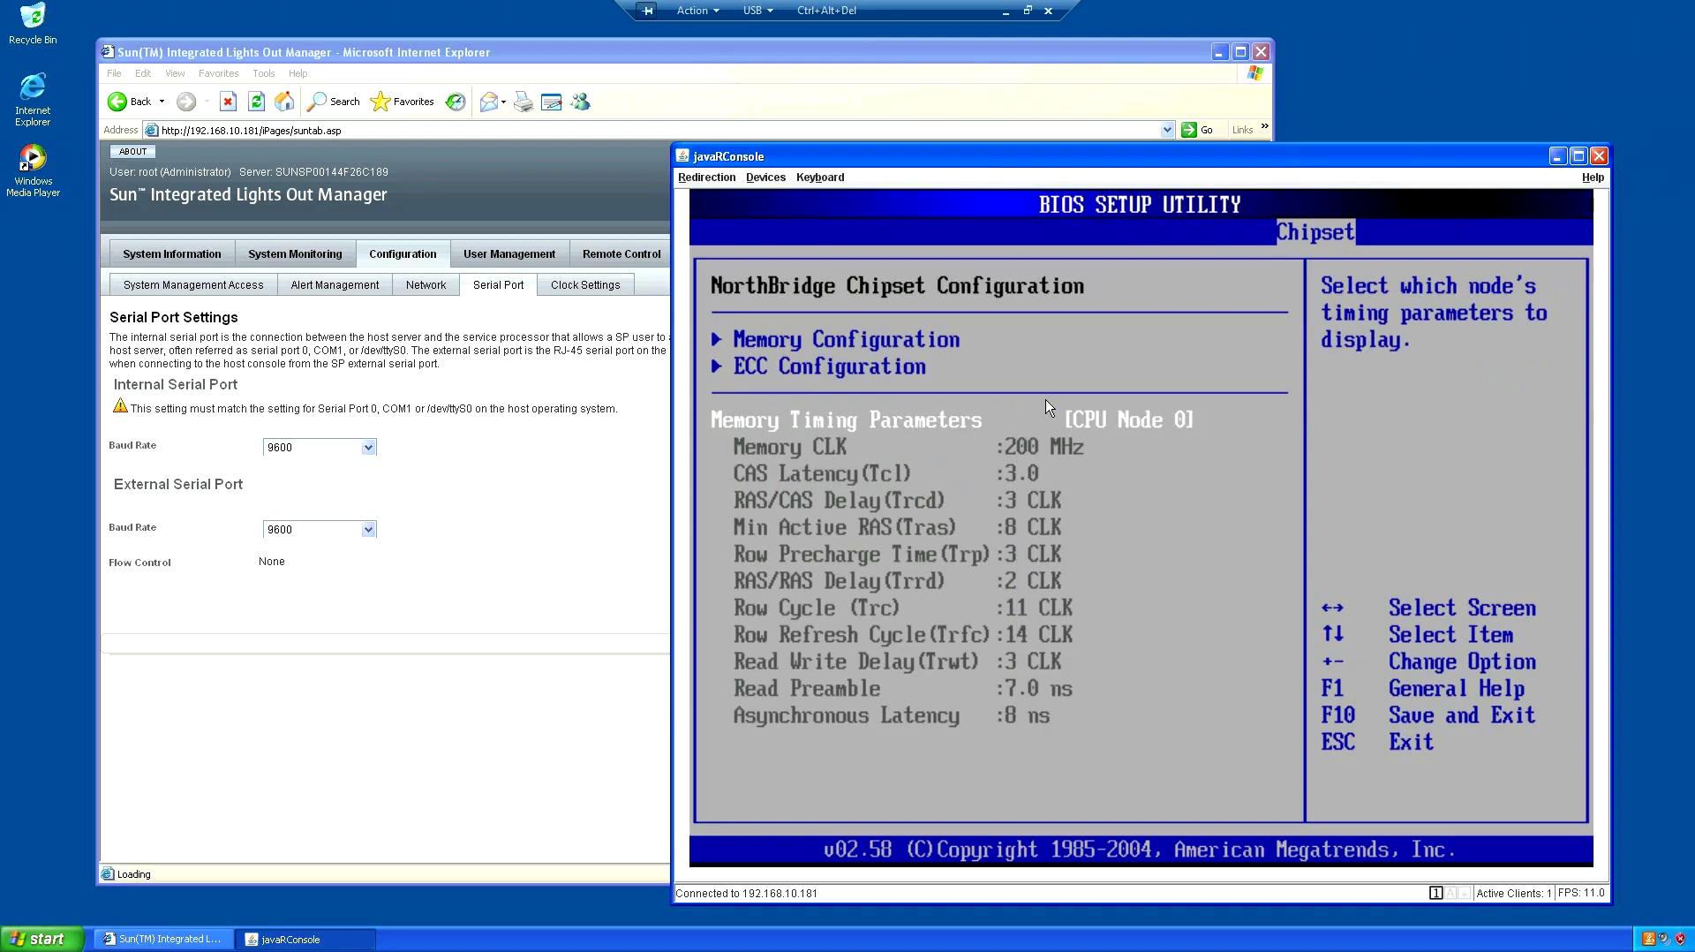
key("Escape")
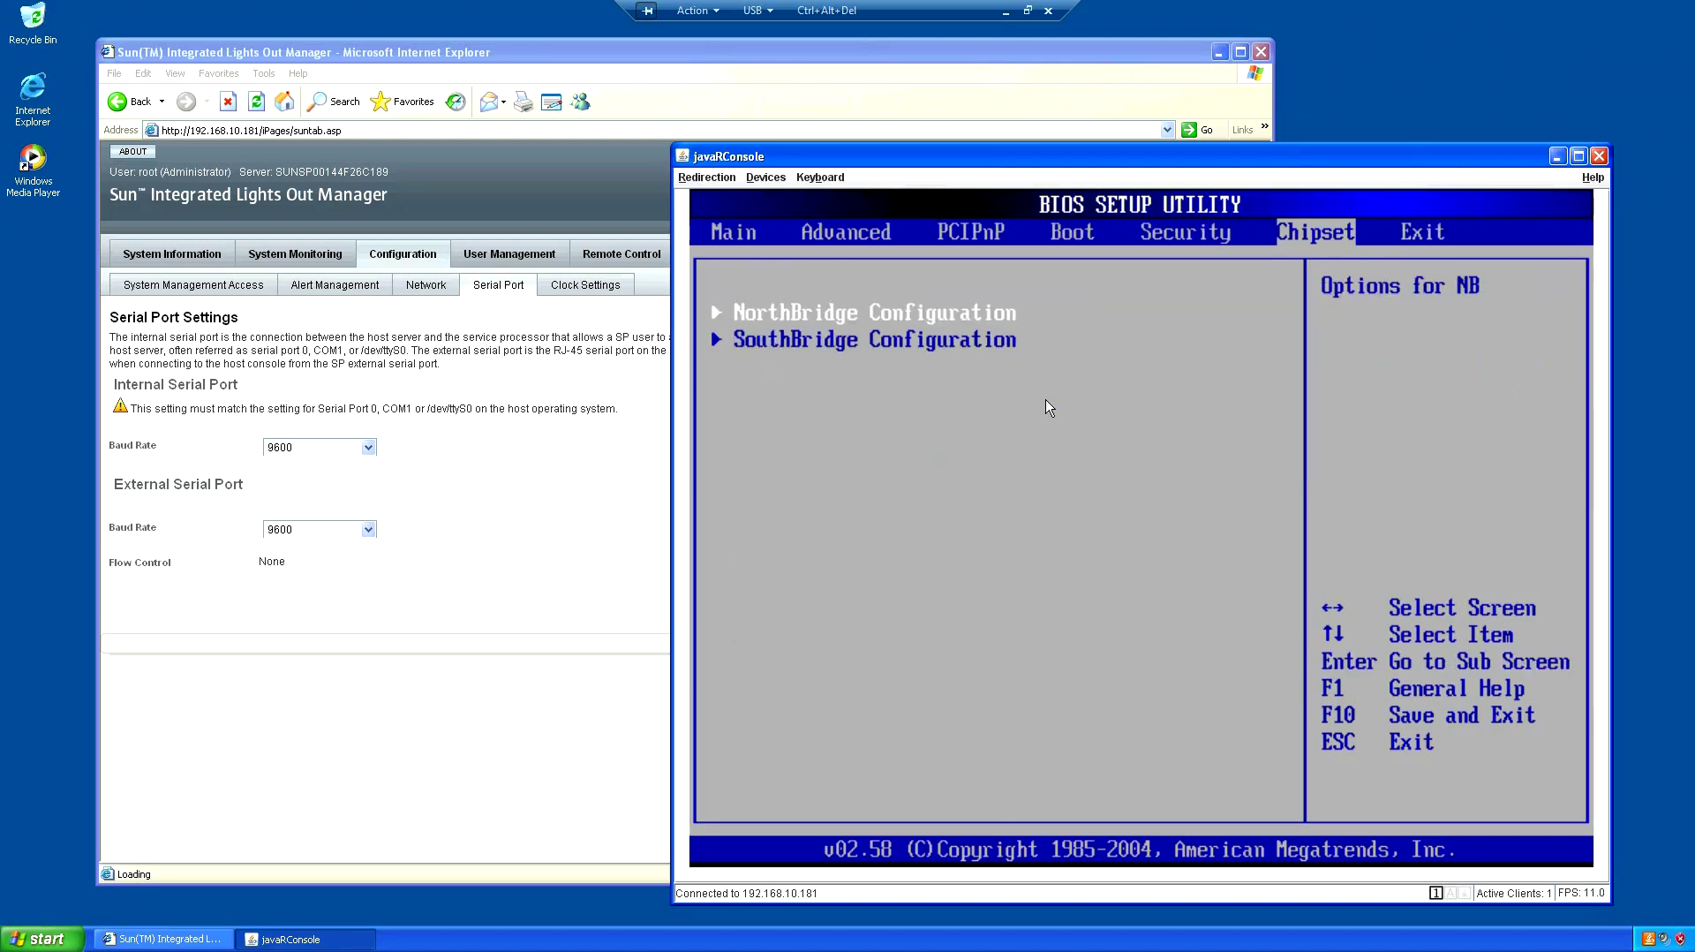
Review SouthBridge settings with PCI-Express Spread Spectrum left Disabled, then go to Exit
key("Down")
key("Return")
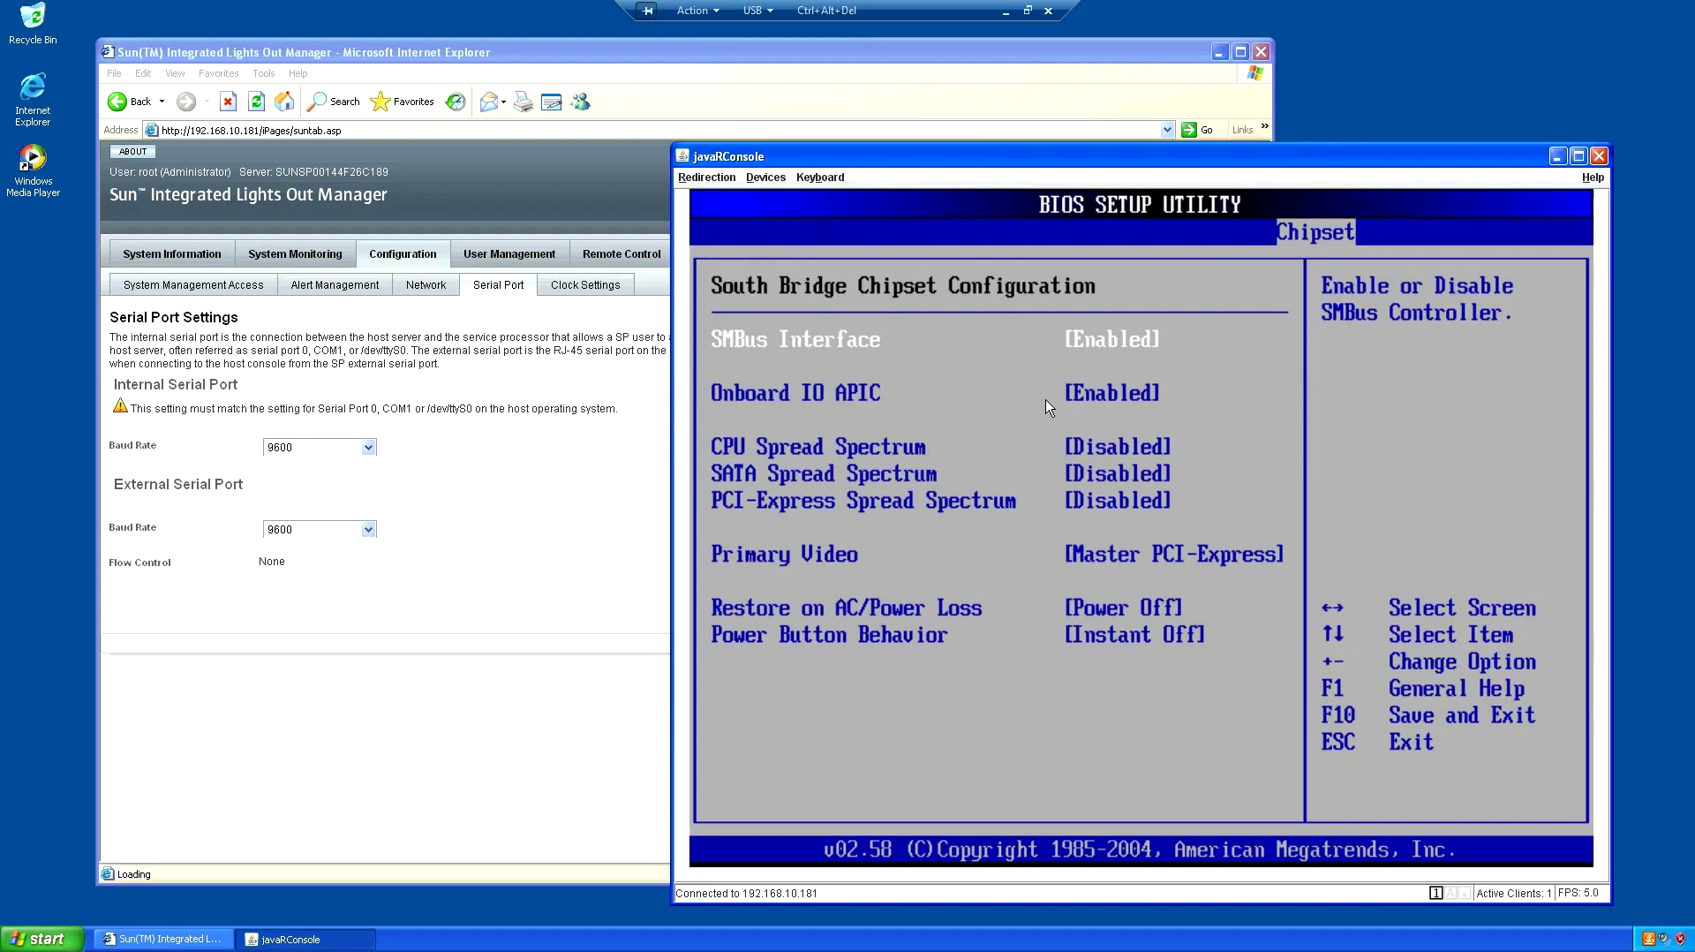
key("Down")
key("Down")
key("Down")
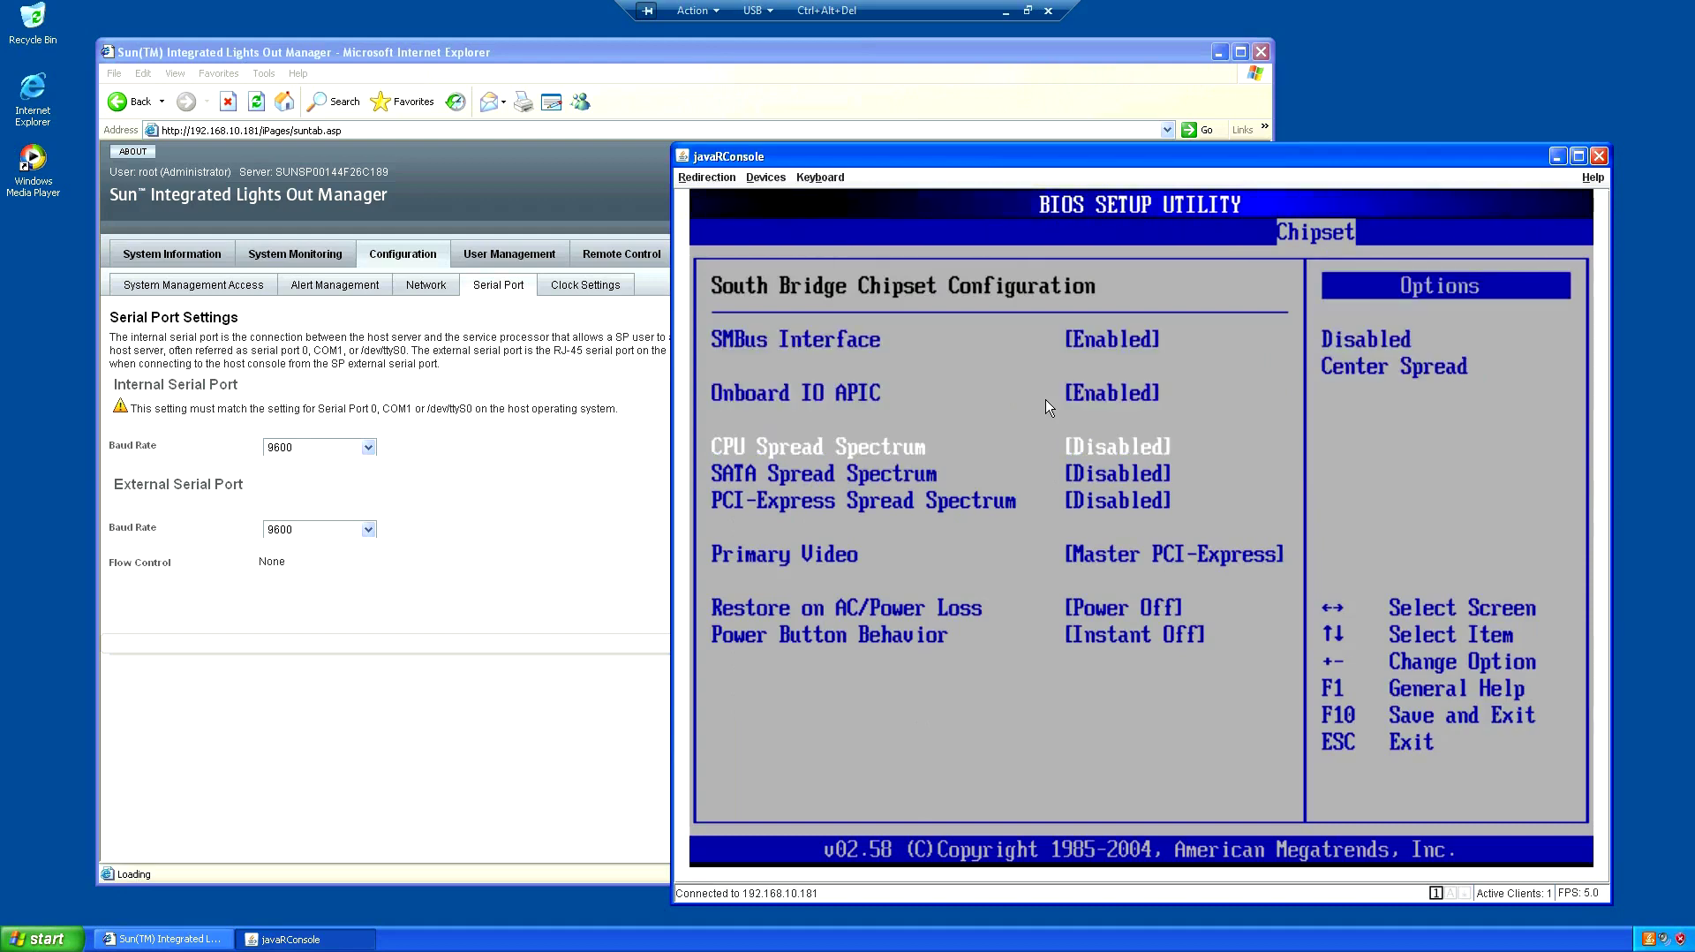
key("Down")
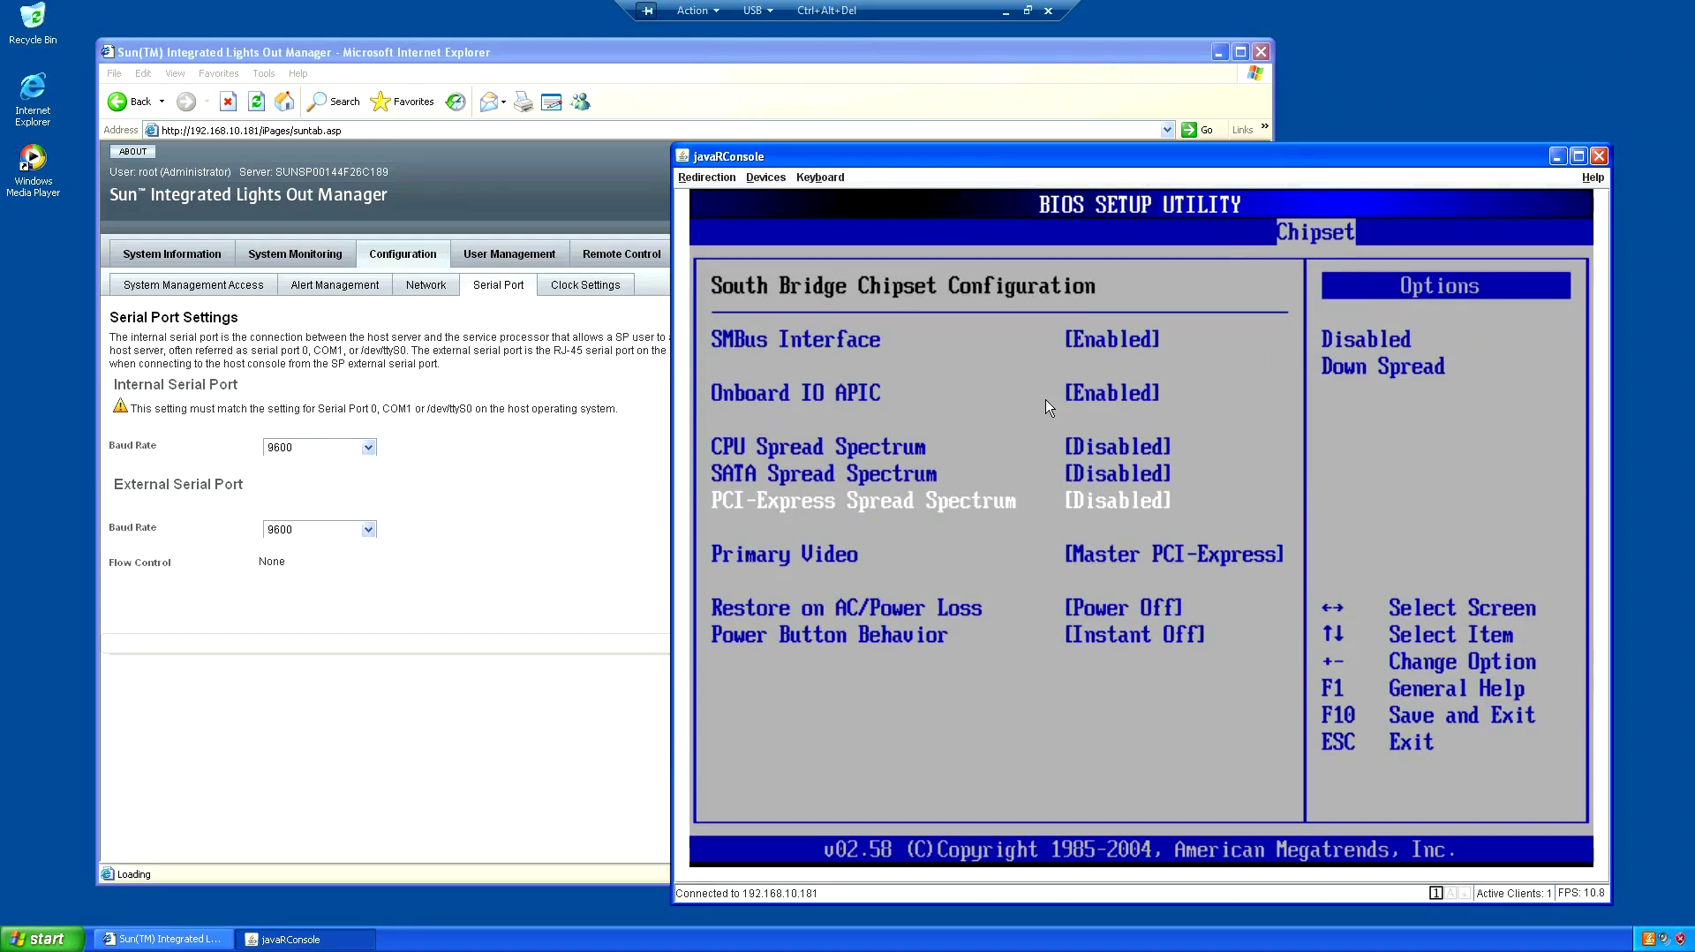
key("Escape")
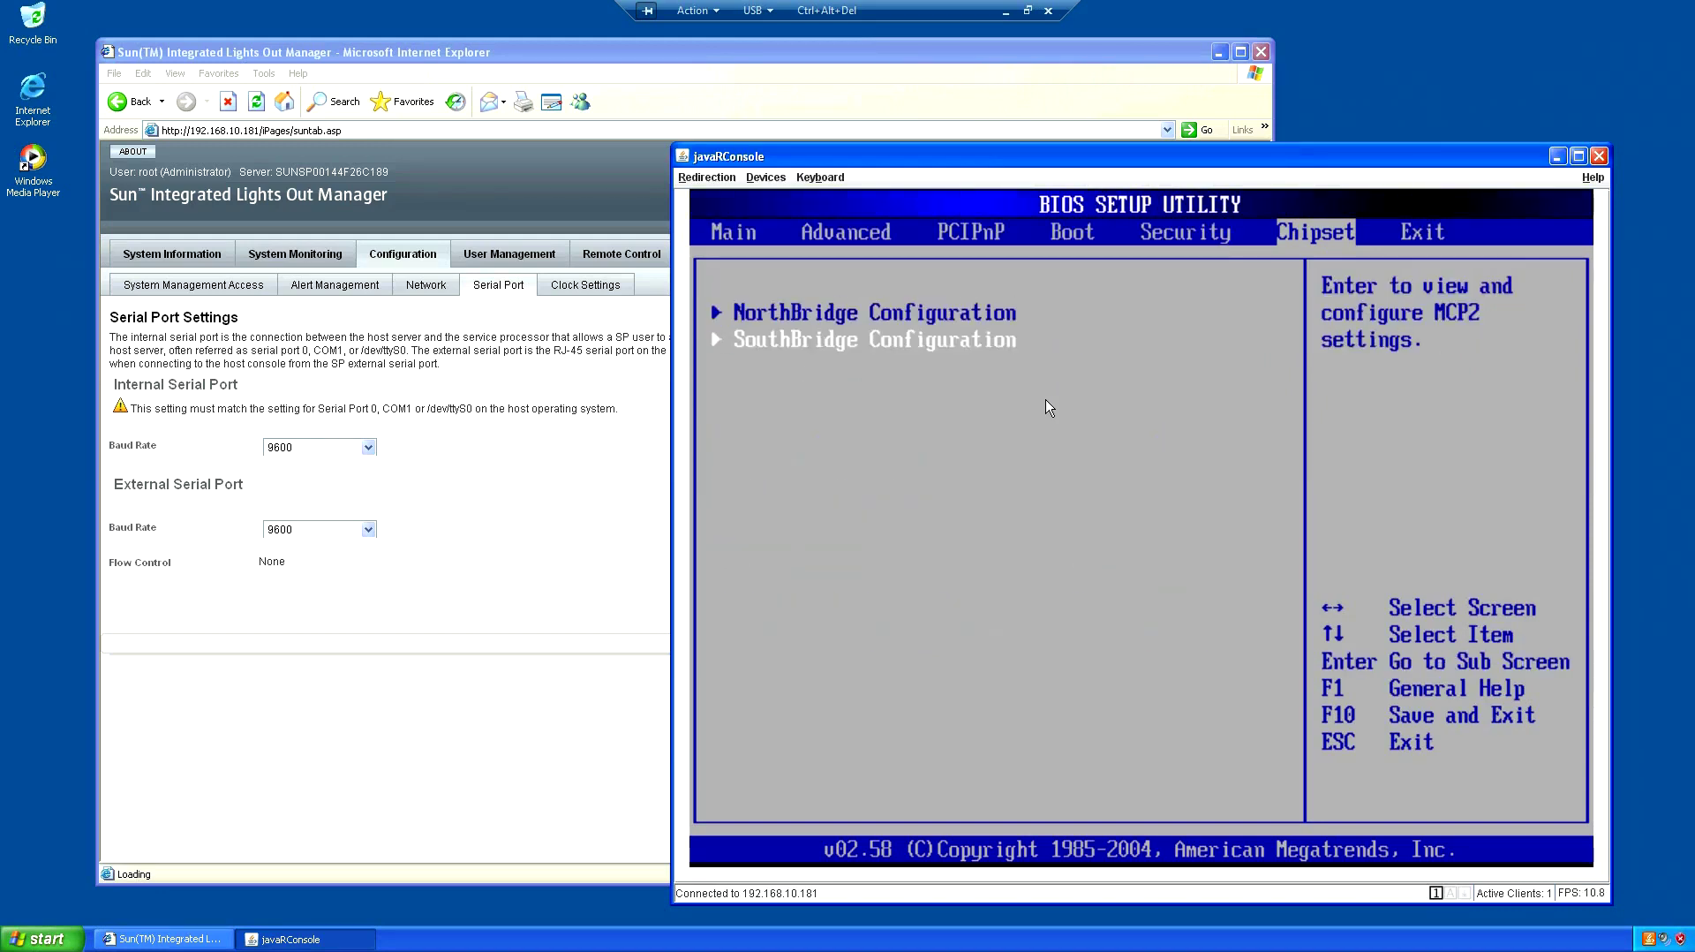
key("Right")
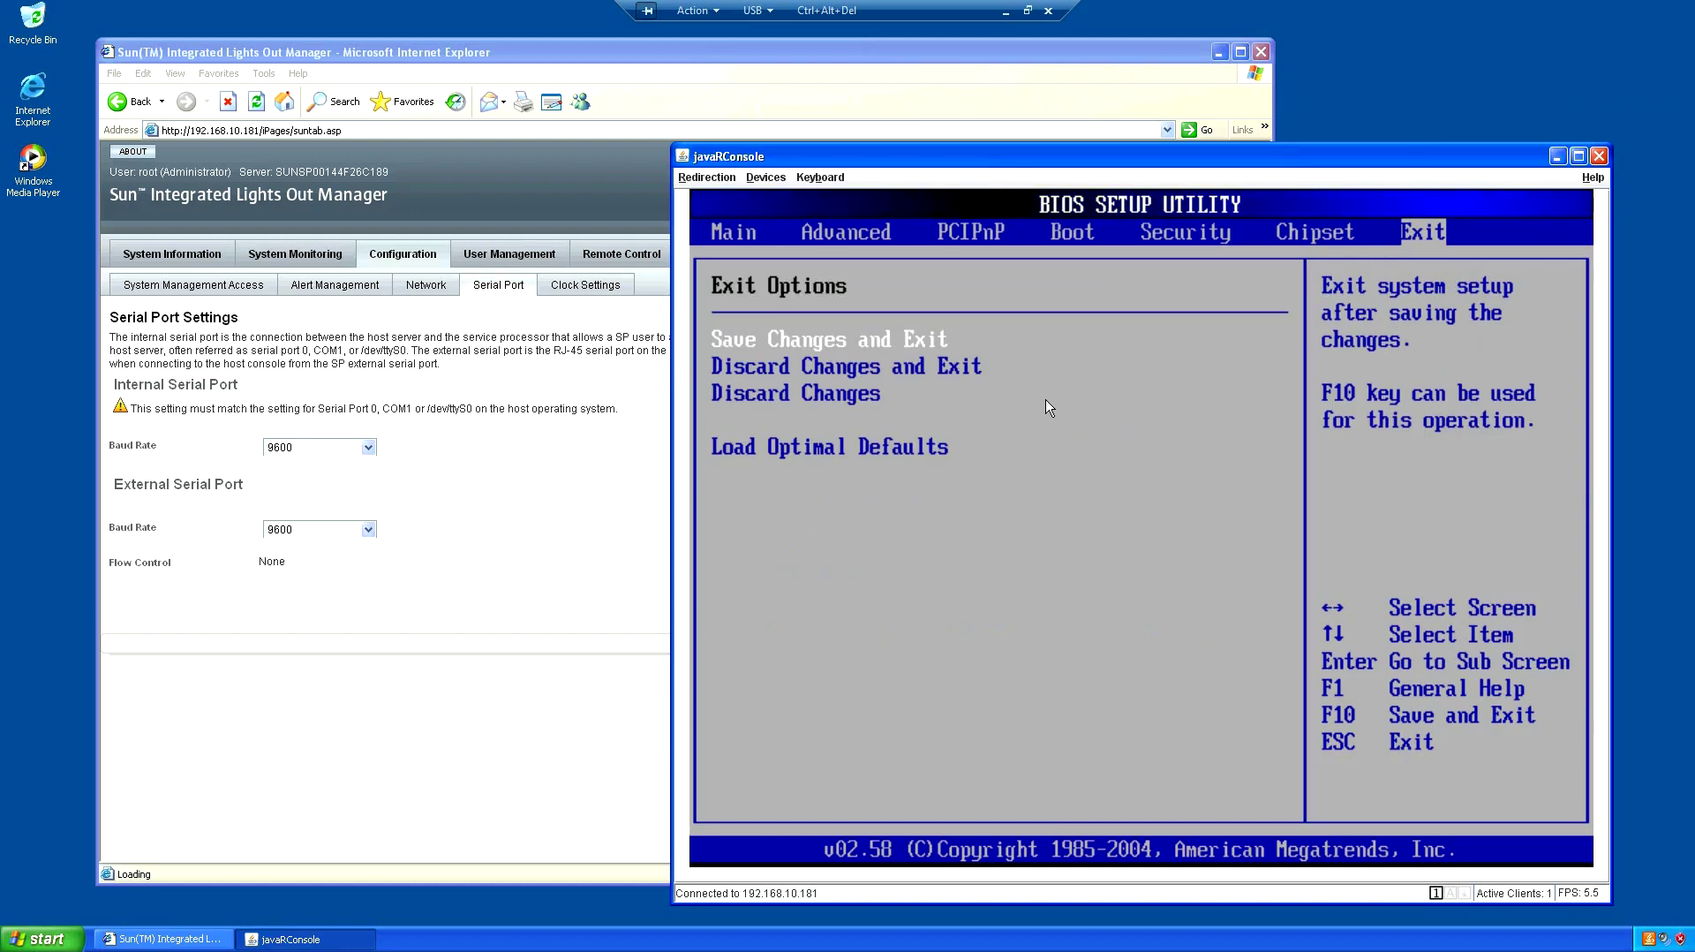